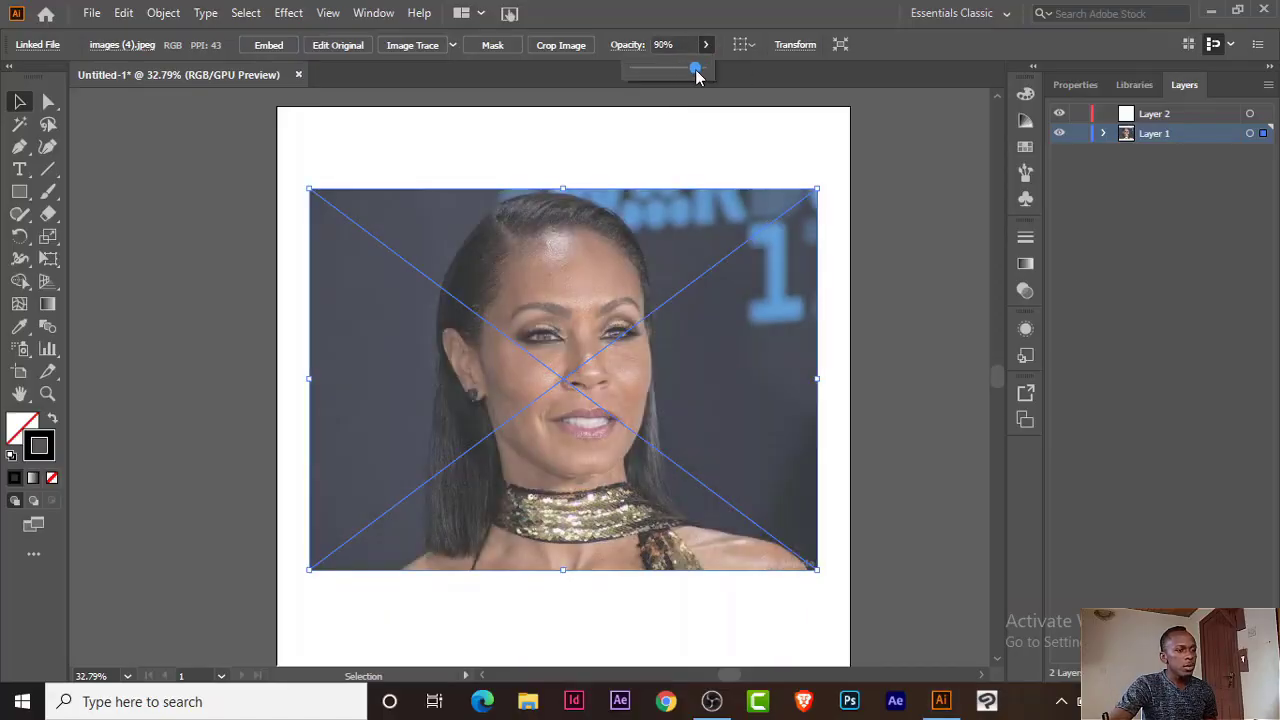
Step: Make Layer 2 the active layer, zoom in on the face and select the Paintbrush
{"action": "left_click", "coordinate": [1150, 113]}
{"action": "key", "text": "ctrl+equal"}
{"action": "key", "text": "ctrl+equal"}
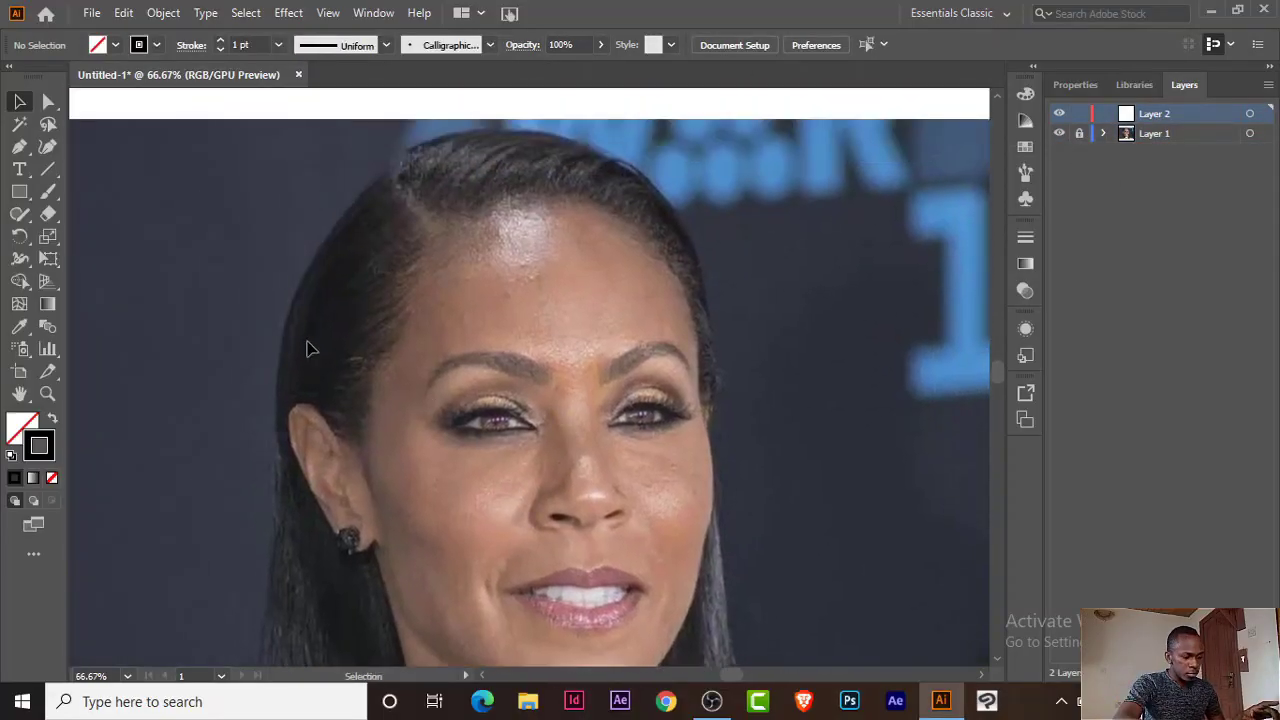
{"action": "key", "text": "b"}
{"action": "key", "text": "ctrl+equal"}
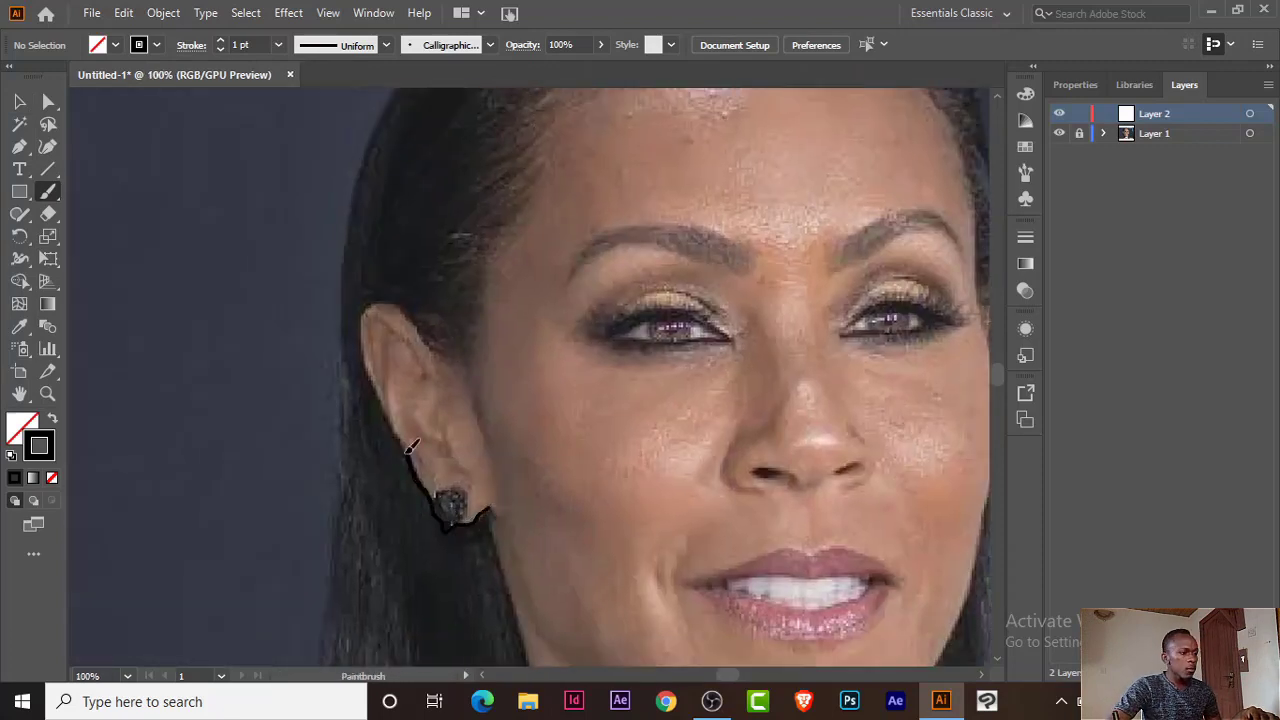
Step: Brush the left ear outline and inspect its anchors with Direct Selection
{"action": "left_click_drag", "start_coordinate": [392, 298], "coordinate": [396, 297]}
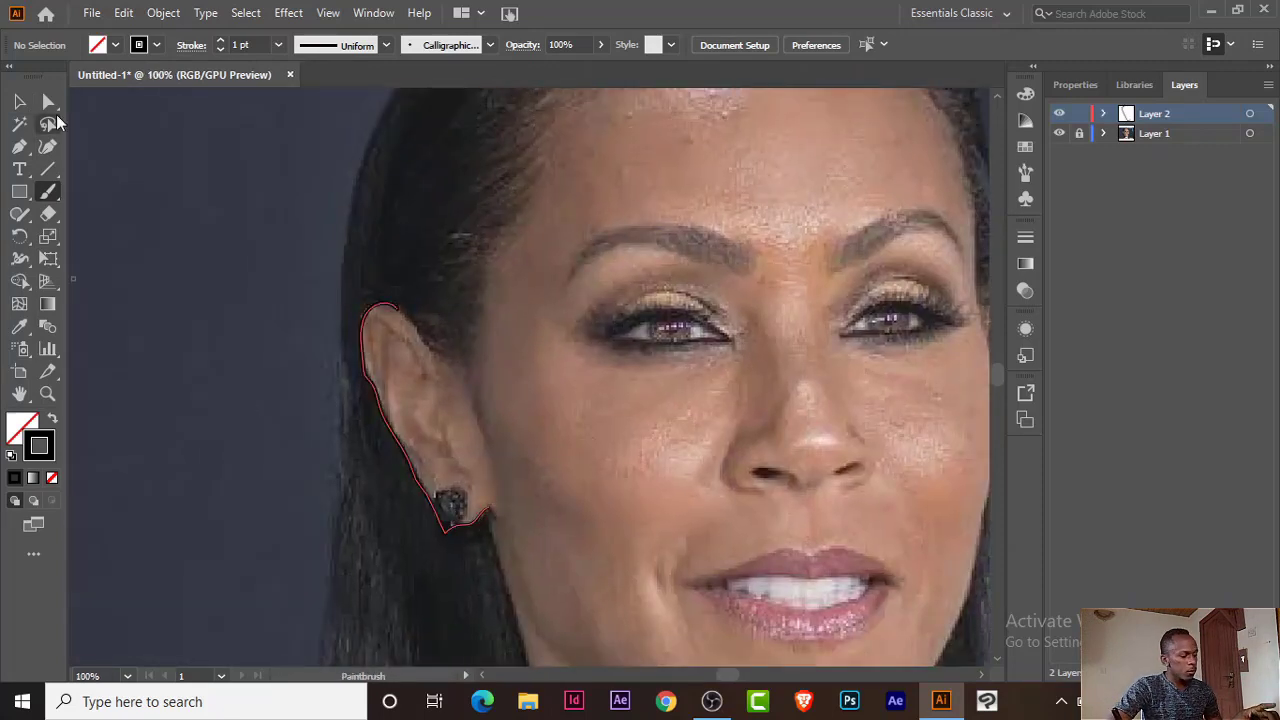
{"action": "left_click", "coordinate": [48, 101]}
{"action": "key", "text": "Tab"}
{"action": "key", "text": "Tab"}
{"action": "left_click", "coordinate": [445, 522]}
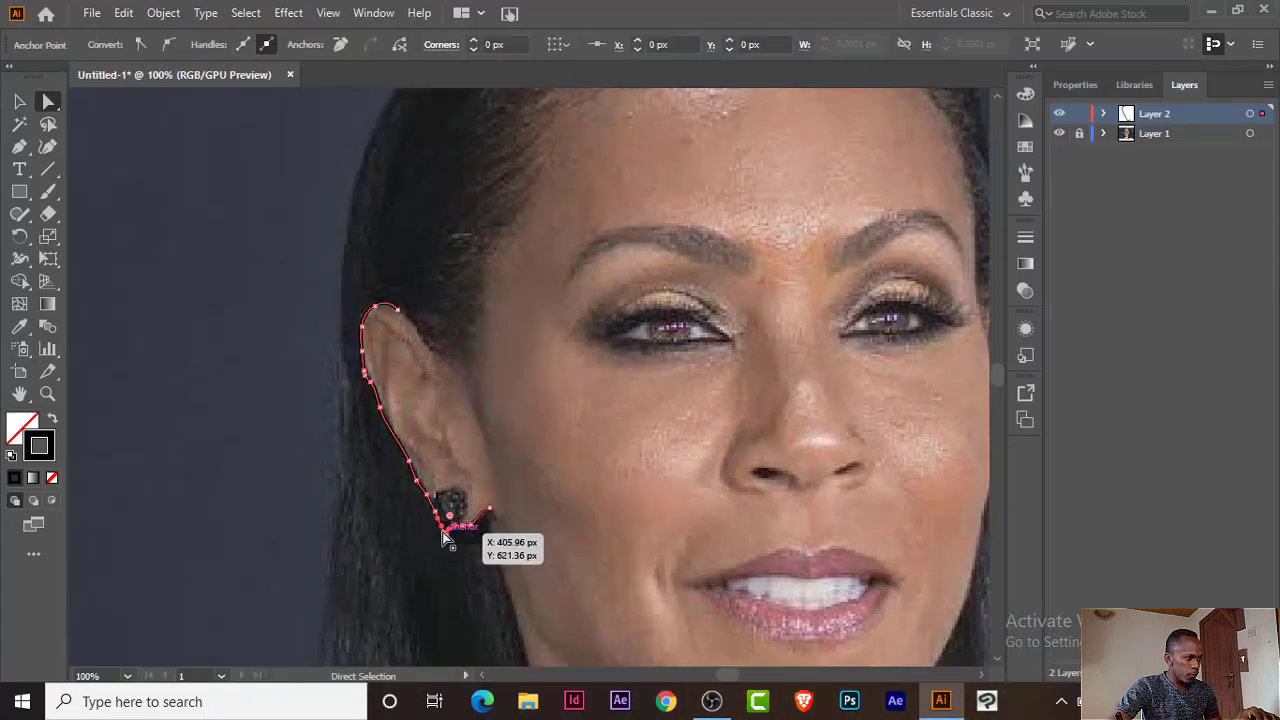
{"action": "scroll", "coordinate": [416, 158], "scroll_direction": "right", "scroll_amount": 3}
{"action": "left_click", "coordinate": [106, 320]}
Step: Brush the jawline from the cheek down around the chin, redoing a bad stroke
{"action": "key", "text": "b"}
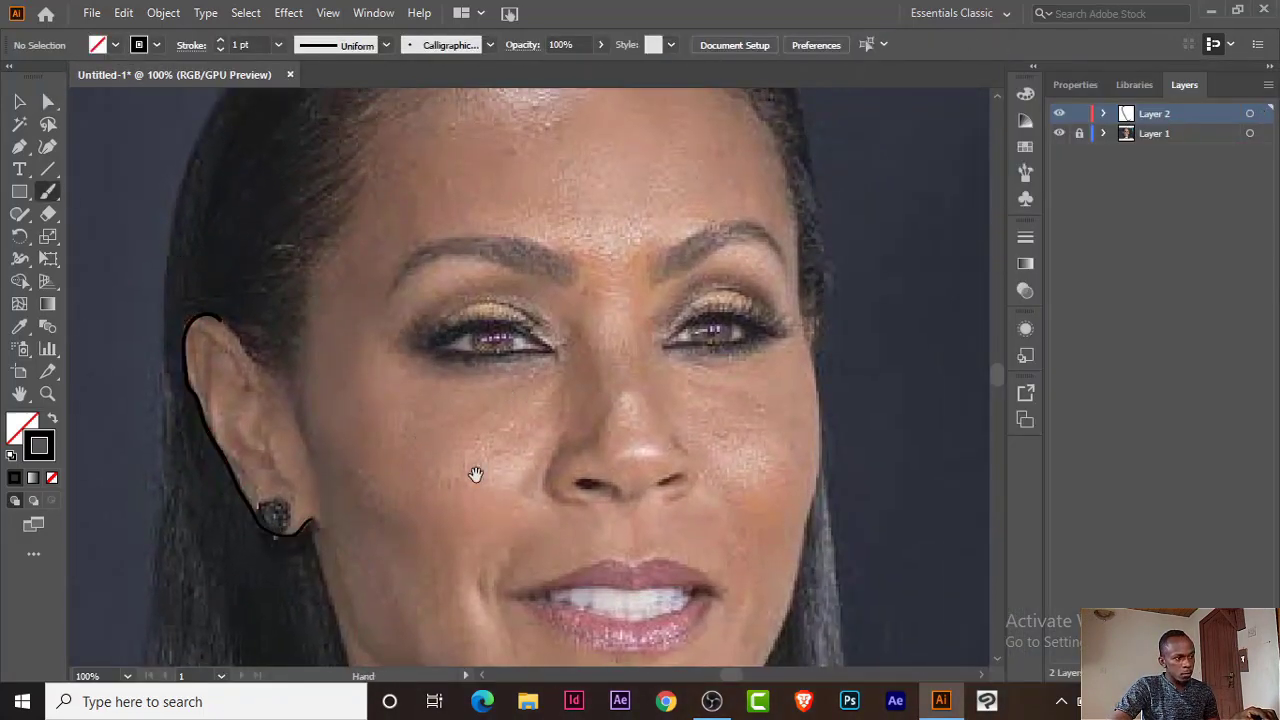
{"action": "scroll", "coordinate": [474, 471], "scroll_direction": "down", "scroll_amount": 3}
{"action": "left_click_drag", "start_coordinate": [348, 568], "coordinate": [284, 312]}
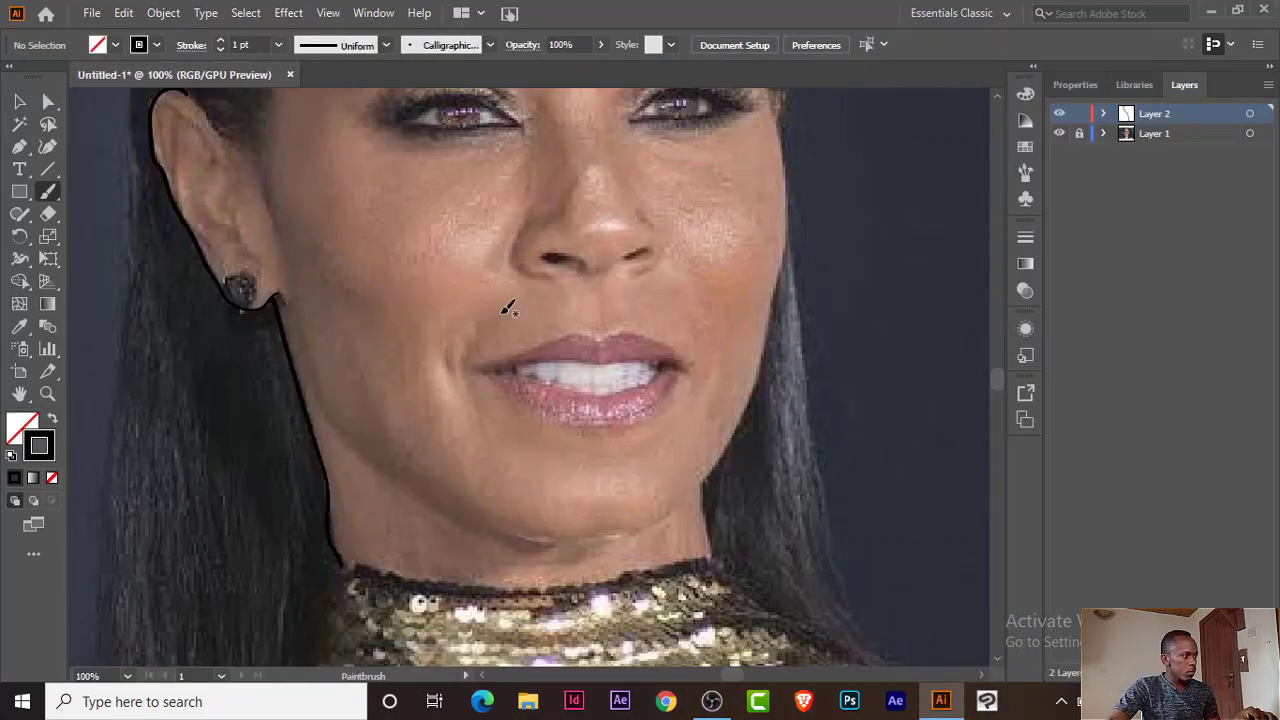
{"action": "key", "text": "a"}
{"action": "left_click_drag", "start_coordinate": [329, 535], "coordinate": [333, 517]}
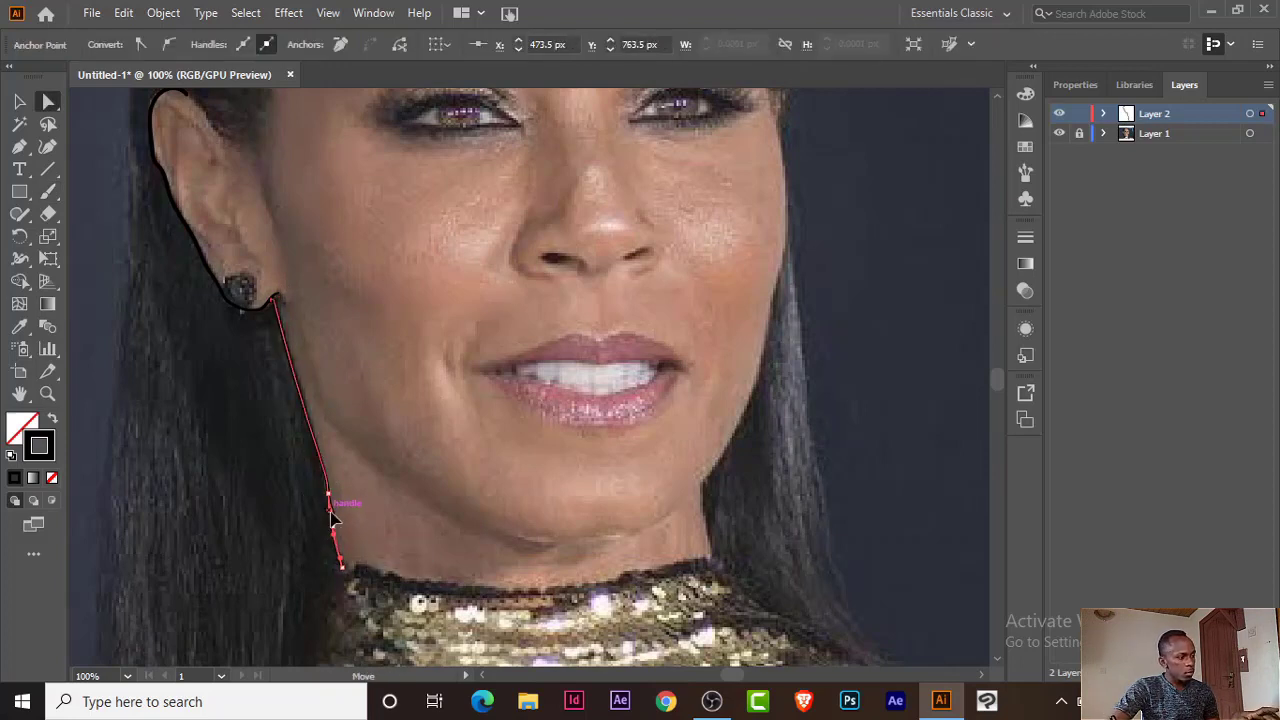
{"action": "left_click", "coordinate": [403, 463]}
{"action": "key", "text": "b"}
{"action": "mouse_move", "coordinate": [318, 403]}
{"action": "left_mouse_down"}
{"action": "mouse_move", "coordinate": [478, 522]}
{"action": "mouse_move", "coordinate": [553, 538]}
{"action": "left_mouse_up"}
{"action": "key", "text": "ctrl+z"}
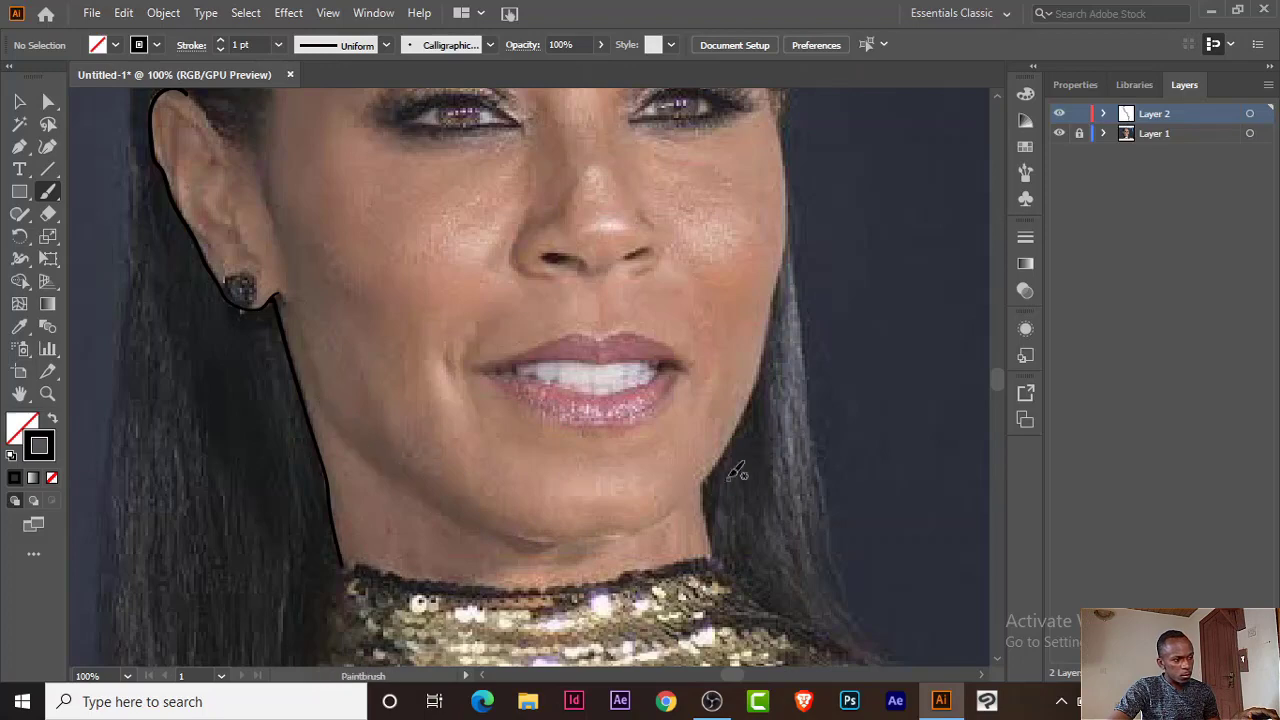
{"action": "mouse_move", "coordinate": [790, 212]}
{"action": "left_mouse_down"}
{"action": "mouse_move", "coordinate": [452, 507]}
{"action": "mouse_move", "coordinate": [329, 414]}
{"action": "left_mouse_up"}
{"action": "mouse_move", "coordinate": [620, 241]}
{"action": "left_mouse_down"}
{"action": "mouse_move", "coordinate": [535, 386]}
{"action": "mouse_move", "coordinate": [643, 296]}
{"action": "left_mouse_up"}
Step: Move the jaw stroke's end anchor so it meets the ear line
{"action": "key", "text": "v"}
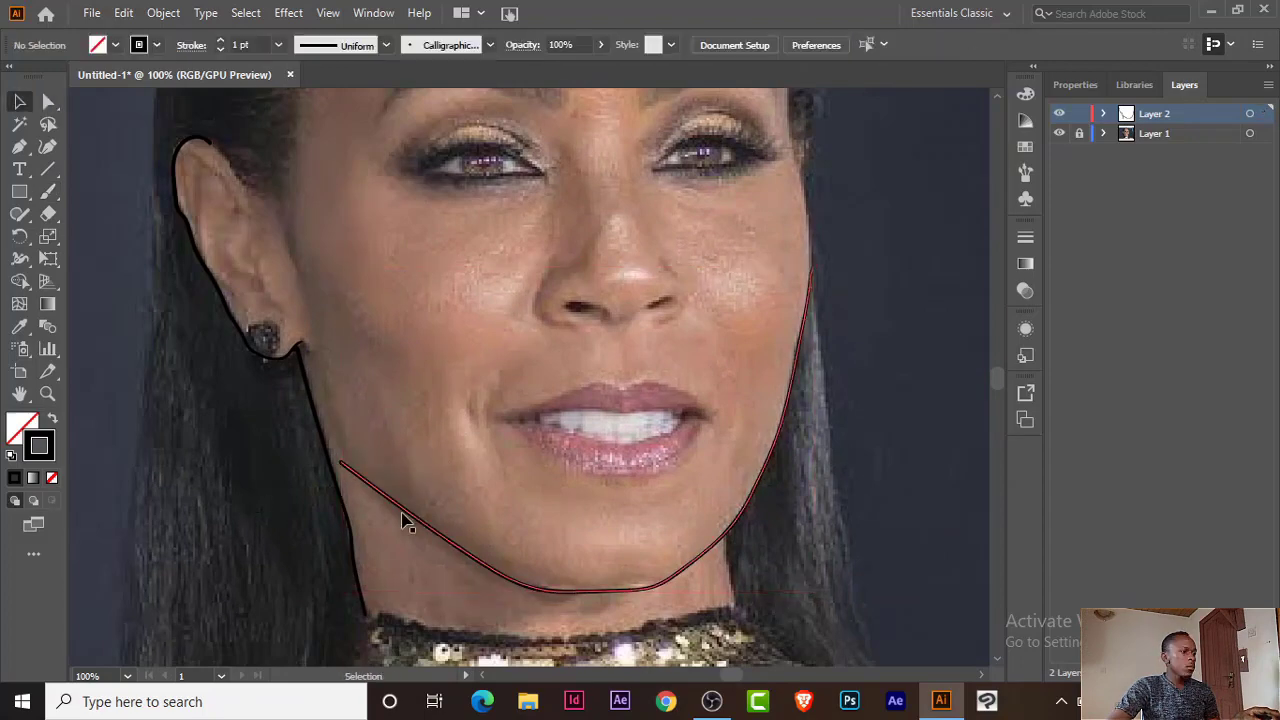
{"action": "left_click", "coordinate": [403, 512]}
{"action": "left_click", "coordinate": [893, 422]}
{"action": "left_click", "coordinate": [349, 463]}
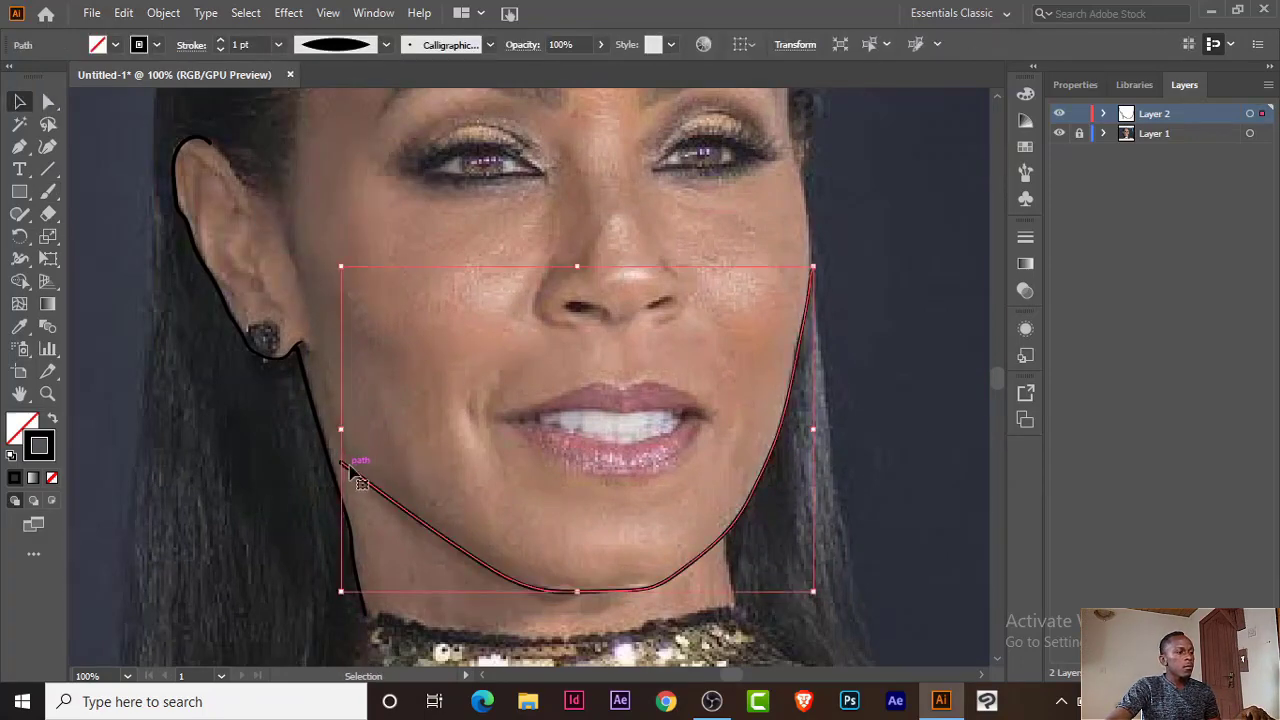
{"action": "key", "text": "a"}
{"action": "left_click_drag", "start_coordinate": [349, 471], "coordinate": [366, 484]}
{"action": "left_click", "coordinate": [888, 335]}
{"action": "scroll", "coordinate": [623, 420], "scroll_direction": "up", "scroll_amount": 2}
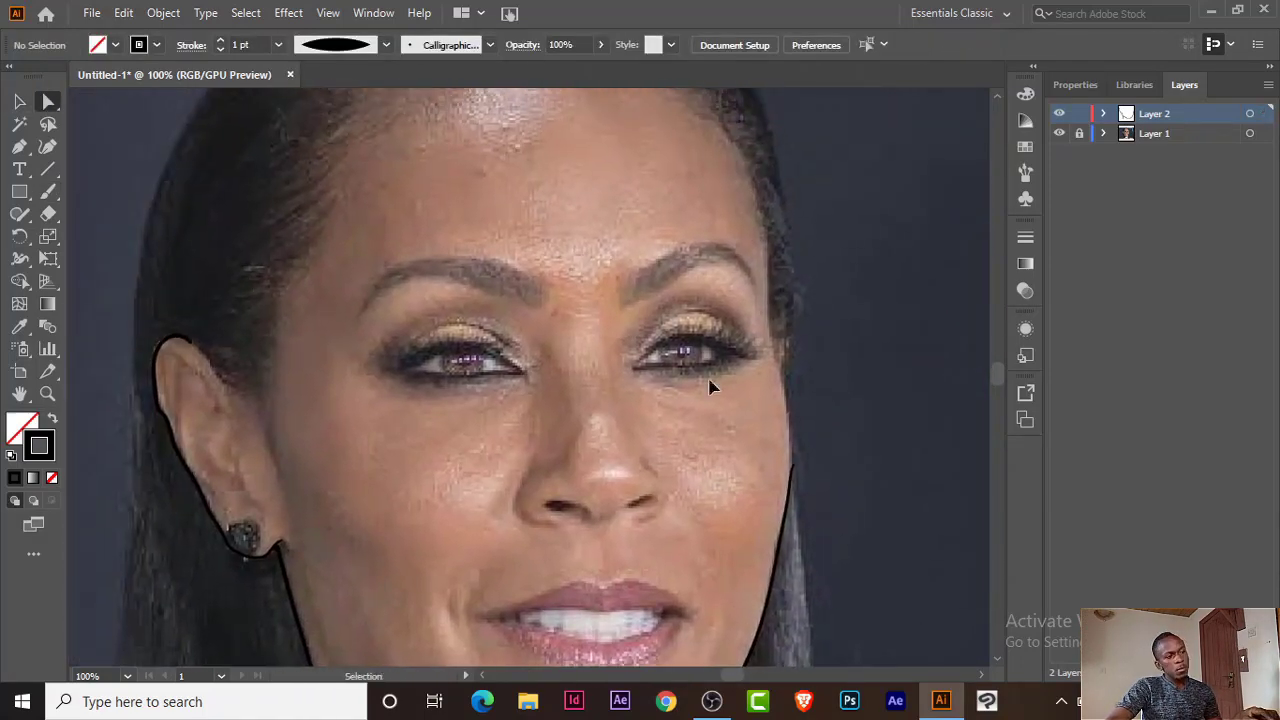
{"action": "scroll", "coordinate": [709, 380], "scroll_direction": "up", "scroll_amount": 2}
Step: Set the brush stroke to 0.5 pt and trace both nostril curves
{"action": "key", "text": "b"}
{"action": "left_click", "coordinate": [278, 44]}
{"action": "left_click", "coordinate": [300, 86]}
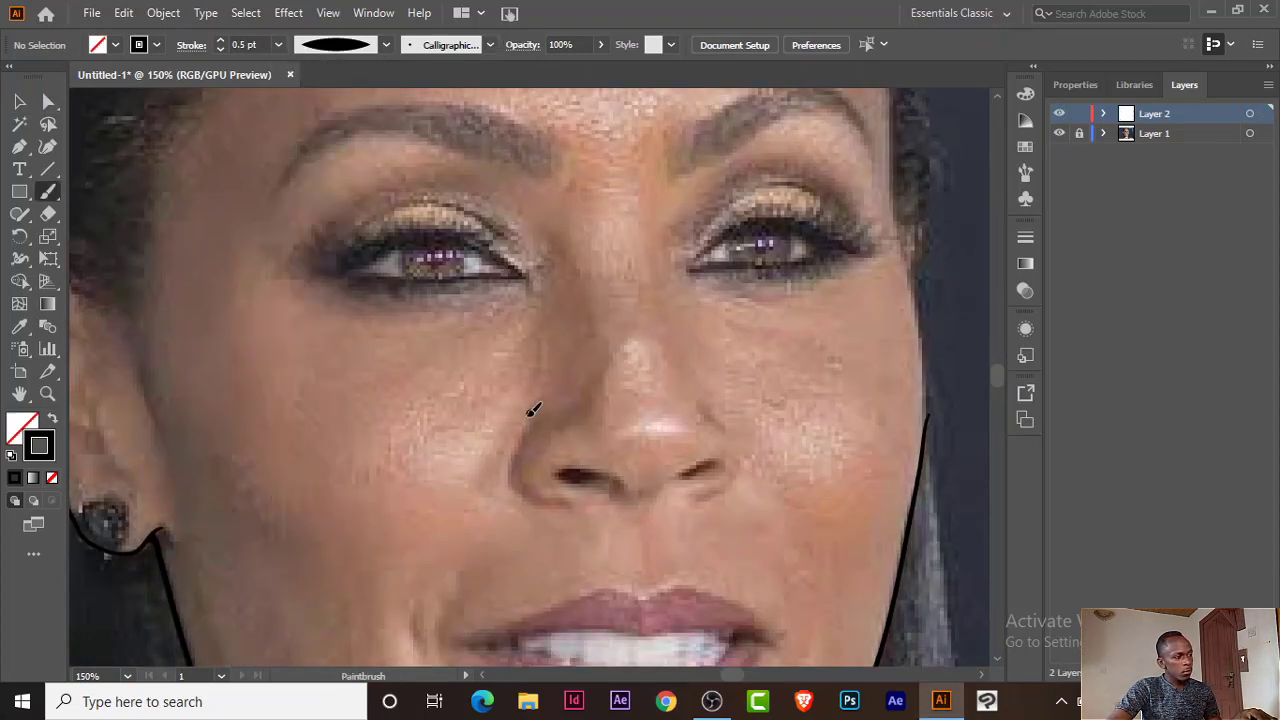
{"action": "left_click_drag", "start_coordinate": [529, 409], "coordinate": [572, 505]}
{"action": "key", "text": "ctrl+z"}
{"action": "key", "text": "a"}
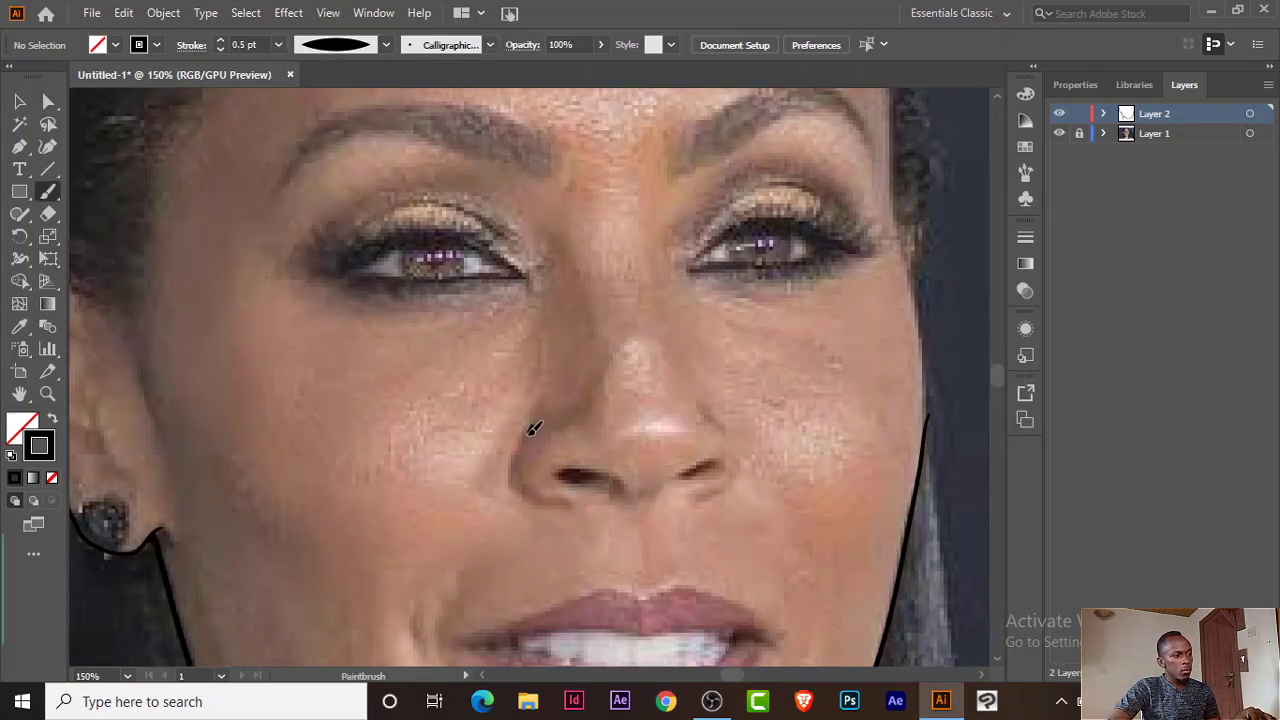
{"action": "left_click_drag", "start_coordinate": [529, 428], "coordinate": [568, 505]}
{"action": "mouse_move", "coordinate": [745, 476]}
{"action": "left_mouse_down"}
{"action": "mouse_move", "coordinate": [709, 398]}
{"action": "mouse_move", "coordinate": [722, 480]}
{"action": "left_mouse_up"}
{"action": "key", "text": "ctrl+z"}
{"action": "left_click_drag", "start_coordinate": [405, 311], "coordinate": [490, 376]}
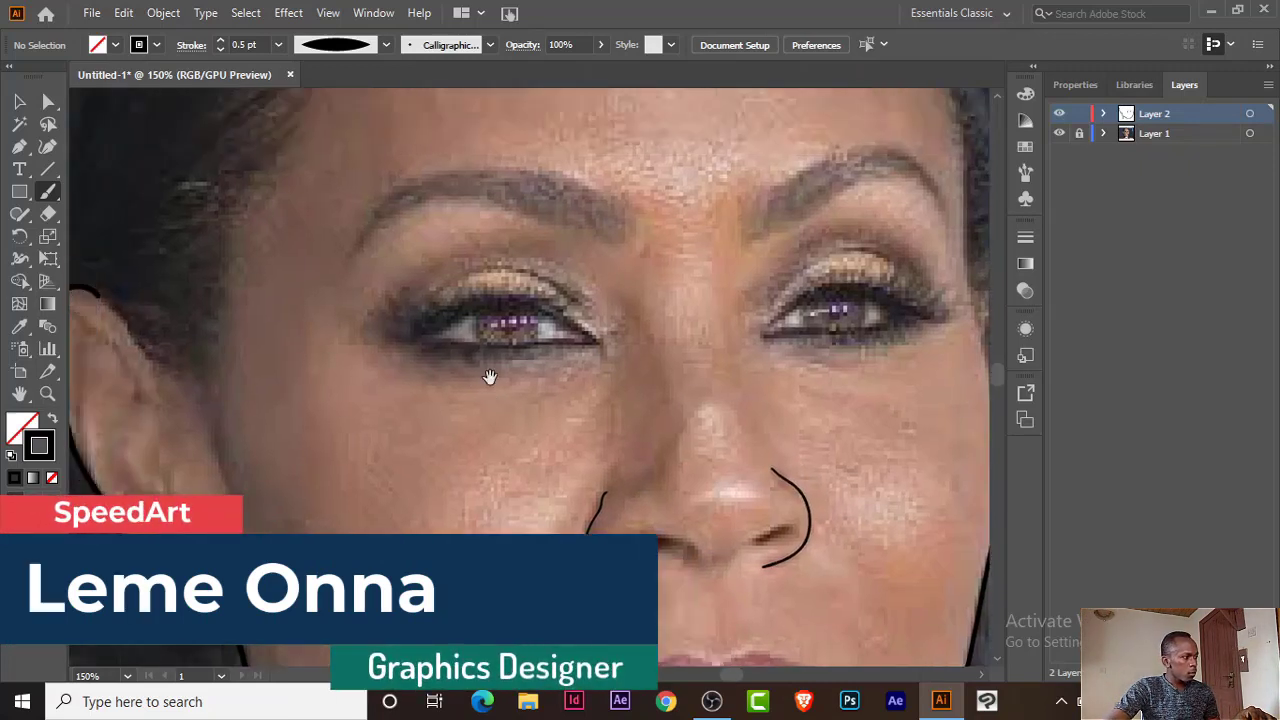
{"action": "key", "text": "ctrl+z"}
{"action": "left_click_drag", "start_coordinate": [605, 482], "coordinate": [583, 534]}
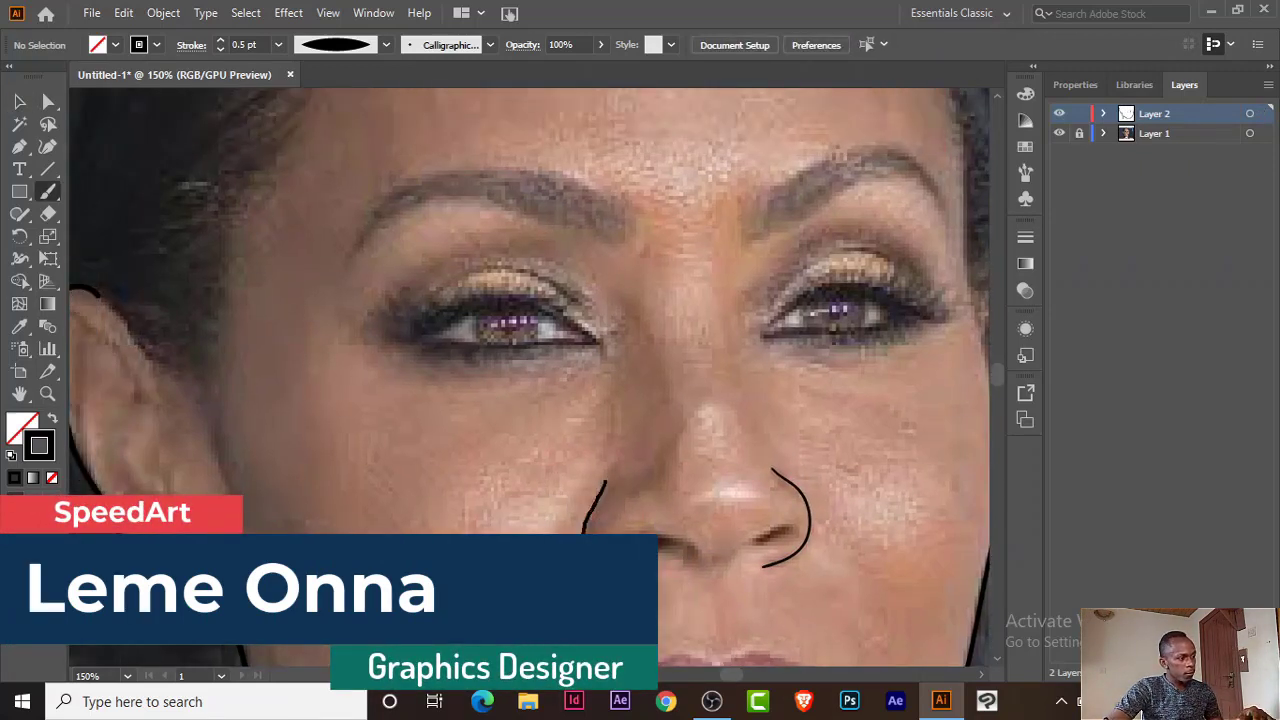
Step: Outline the lids of both eyes and the crease above the right eye
{"action": "mouse_move", "coordinate": [408, 313]}
{"action": "left_mouse_down"}
{"action": "mouse_move", "coordinate": [590, 307]}
{"action": "mouse_move", "coordinate": [388, 341]}
{"action": "left_mouse_up"}
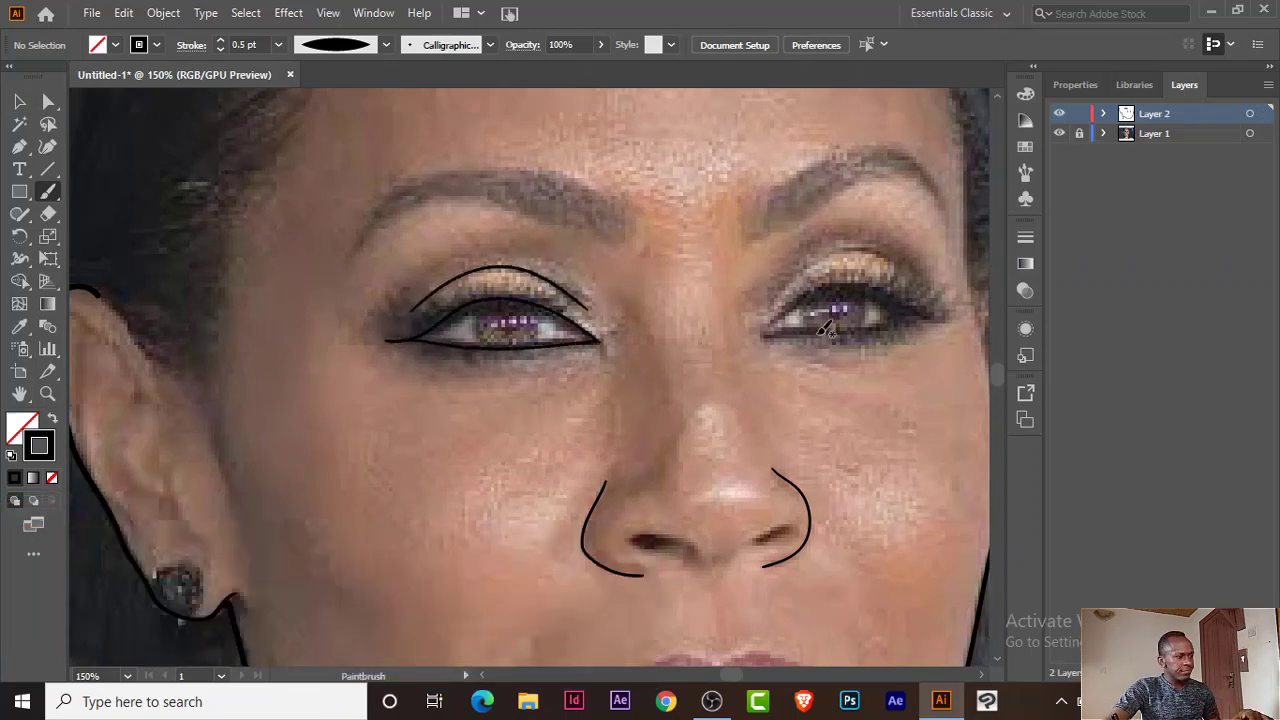
{"action": "scroll", "coordinate": [620, 335], "scroll_direction": "right", "scroll_amount": 3}
{"action": "left_click_drag", "start_coordinate": [703, 284], "coordinate": [805, 316]}
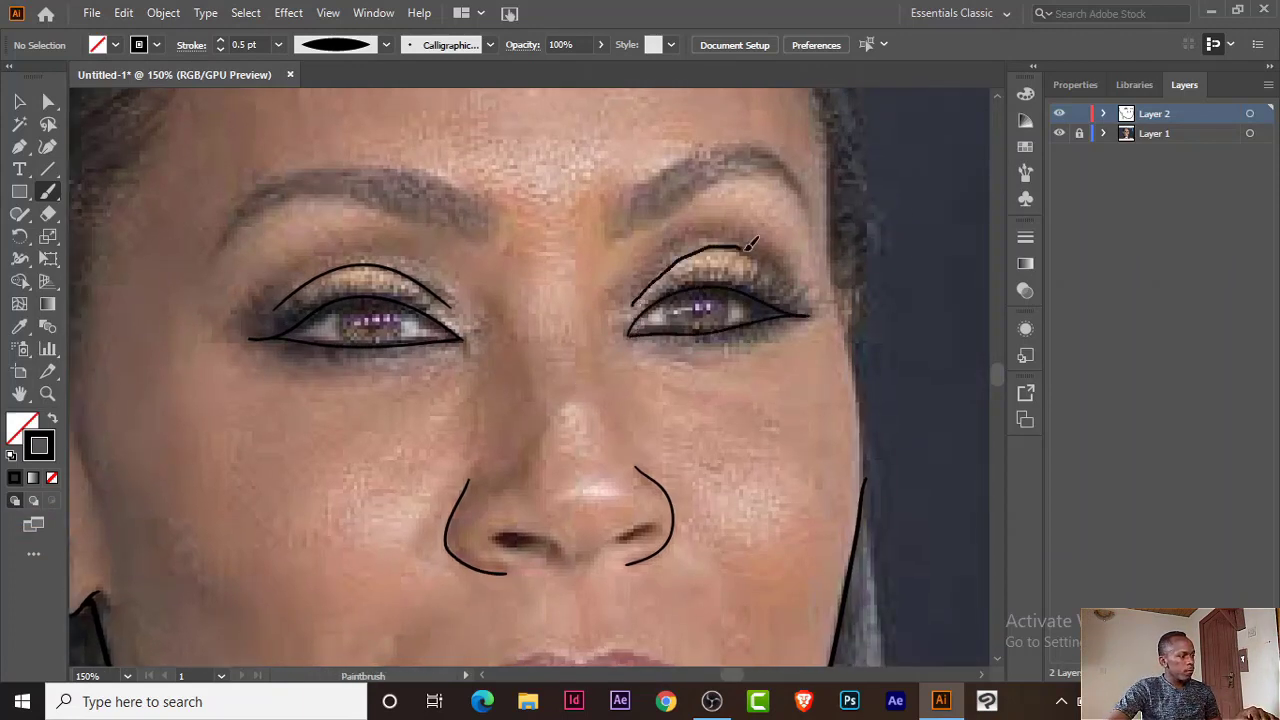
{"action": "mouse_move", "coordinate": [746, 246]}
{"action": "left_mouse_down"}
{"action": "mouse_move", "coordinate": [783, 277]}
{"action": "mouse_move", "coordinate": [645, 281]}
{"action": "left_mouse_up"}
{"action": "key", "text": "ctrl+z"}
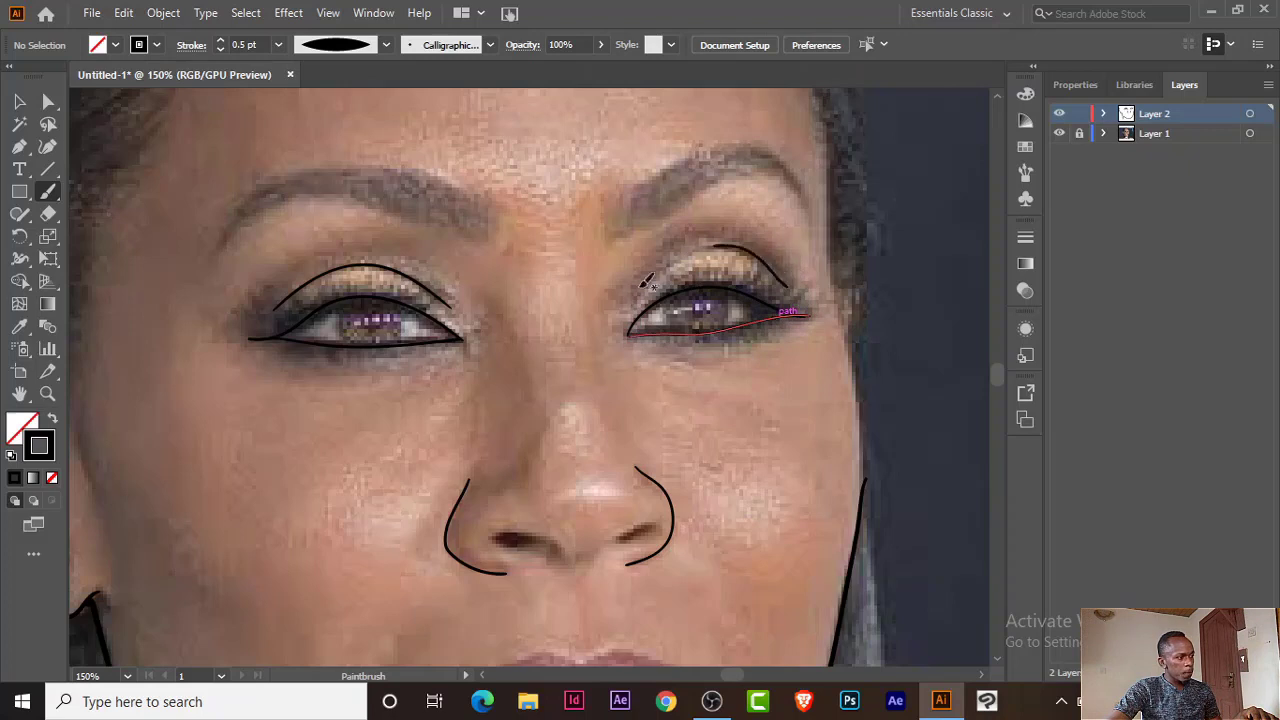
{"action": "left_click_drag", "start_coordinate": [524, 343], "coordinate": [612, 383]}
Step: Draw both eyebrows as black filled Pencil shapes
{"action": "key", "text": "shift+x"}
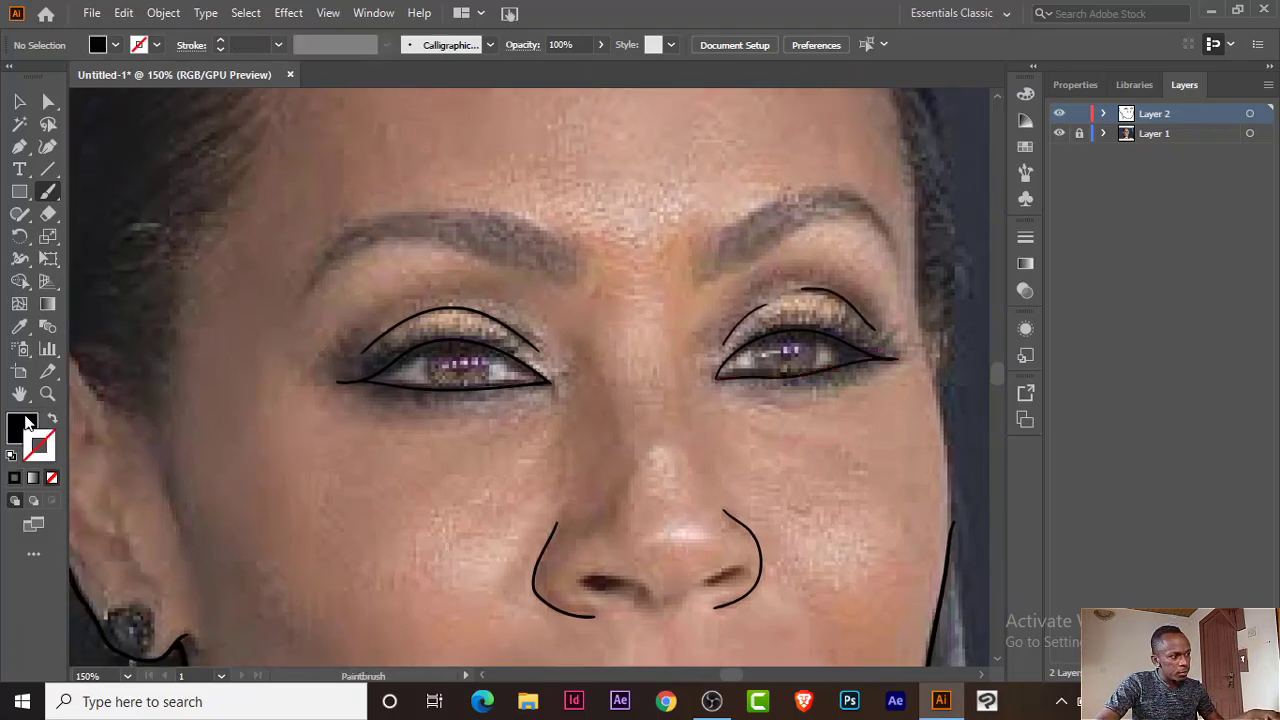
{"action": "key", "text": "n"}
{"action": "left_click_drag", "start_coordinate": [300, 295], "coordinate": [388, 218]}
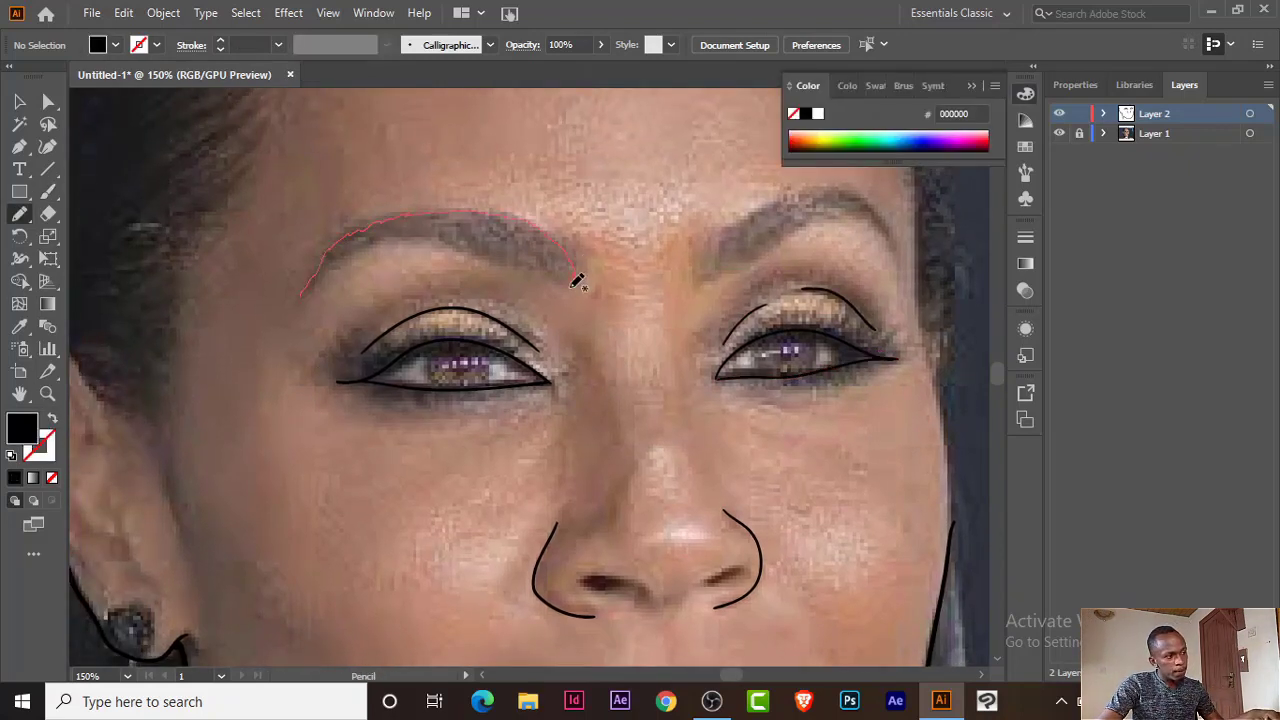
{"action": "left_click_drag", "start_coordinate": [463, 241], "coordinate": [310, 283]}
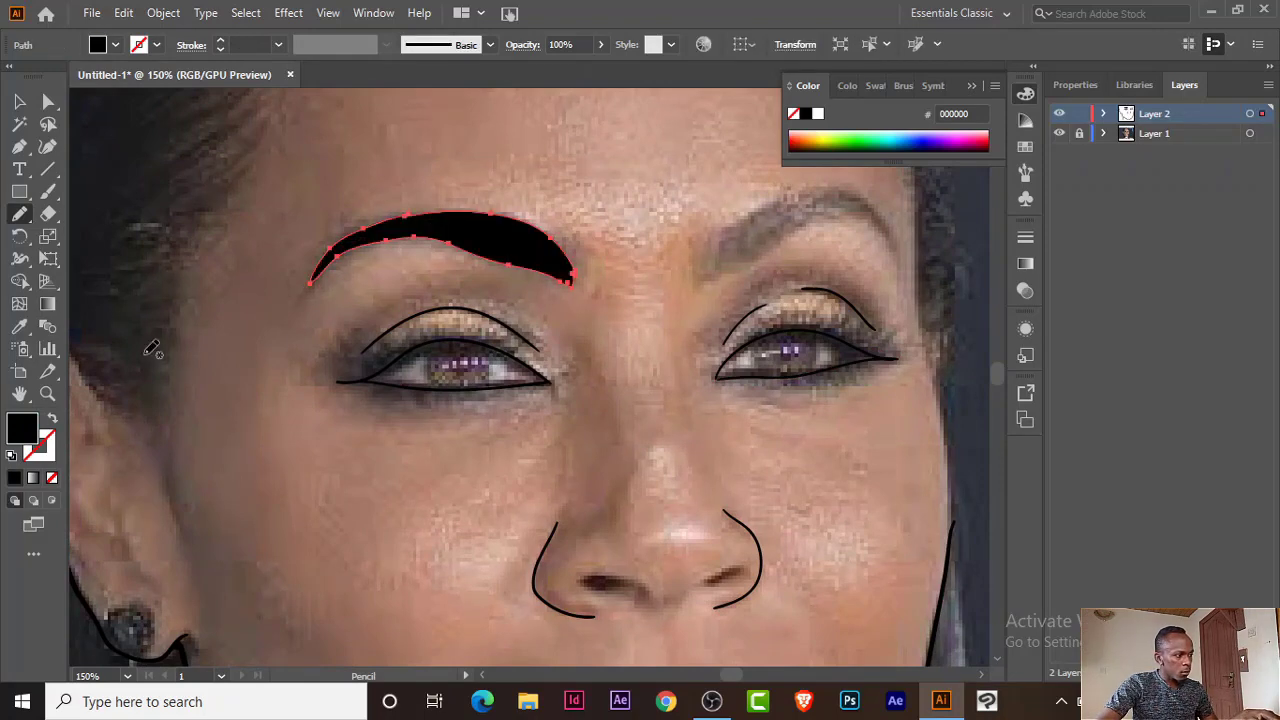
{"action": "left_click_drag", "start_coordinate": [20, 213], "coordinate": [58, 238]}
{"action": "double_click", "coordinate": [20, 213]}
{"action": "left_click", "coordinate": [651, 486]}
{"action": "scroll", "coordinate": [596, 303], "scroll_direction": "right", "scroll_amount": 3}
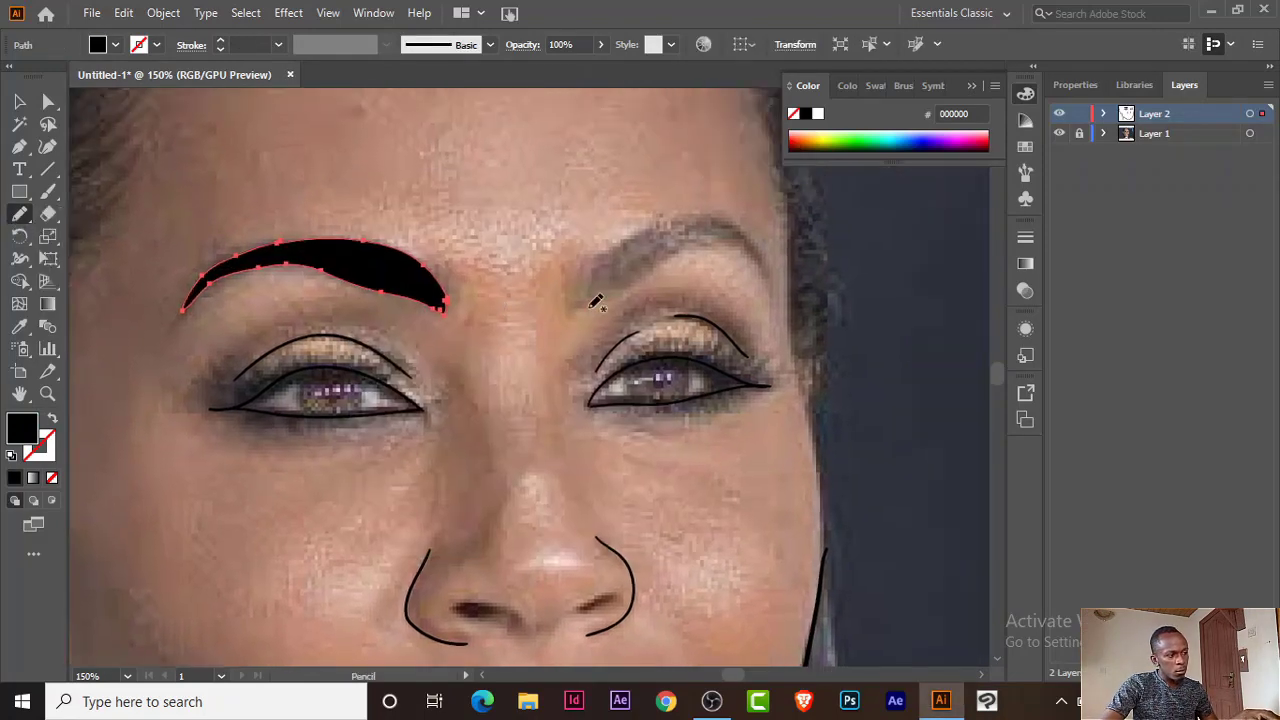
{"action": "mouse_move", "coordinate": [761, 262]}
{"action": "left_mouse_down"}
{"action": "mouse_move", "coordinate": [764, 252]}
{"action": "mouse_move", "coordinate": [658, 220]}
{"action": "left_mouse_up"}
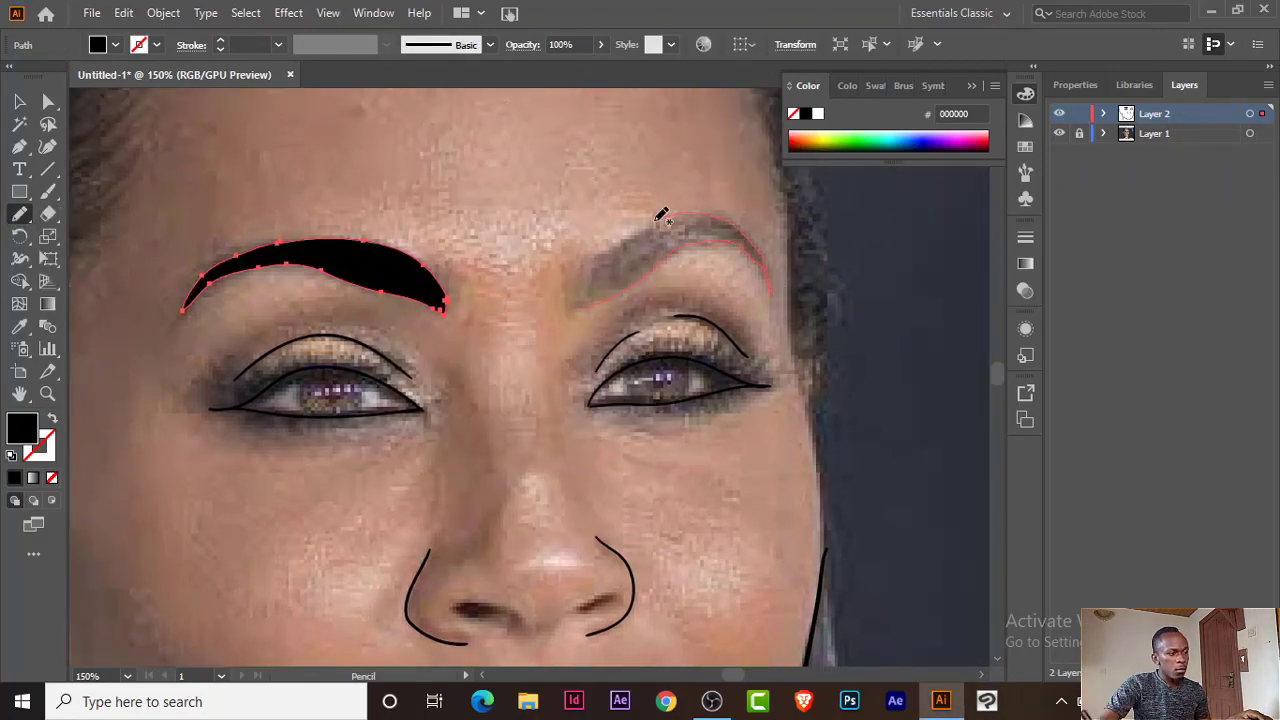
{"action": "left_click_drag", "start_coordinate": [583, 291], "coordinate": [584, 293]}
{"action": "scroll", "coordinate": [480, 292], "scroll_direction": "left", "scroll_amount": 3}
Step: Turn off keep-selected in Pencil options and draw lashes along both upper lids
{"action": "left_click_drag", "start_coordinate": [285, 396], "coordinate": [382, 350]}
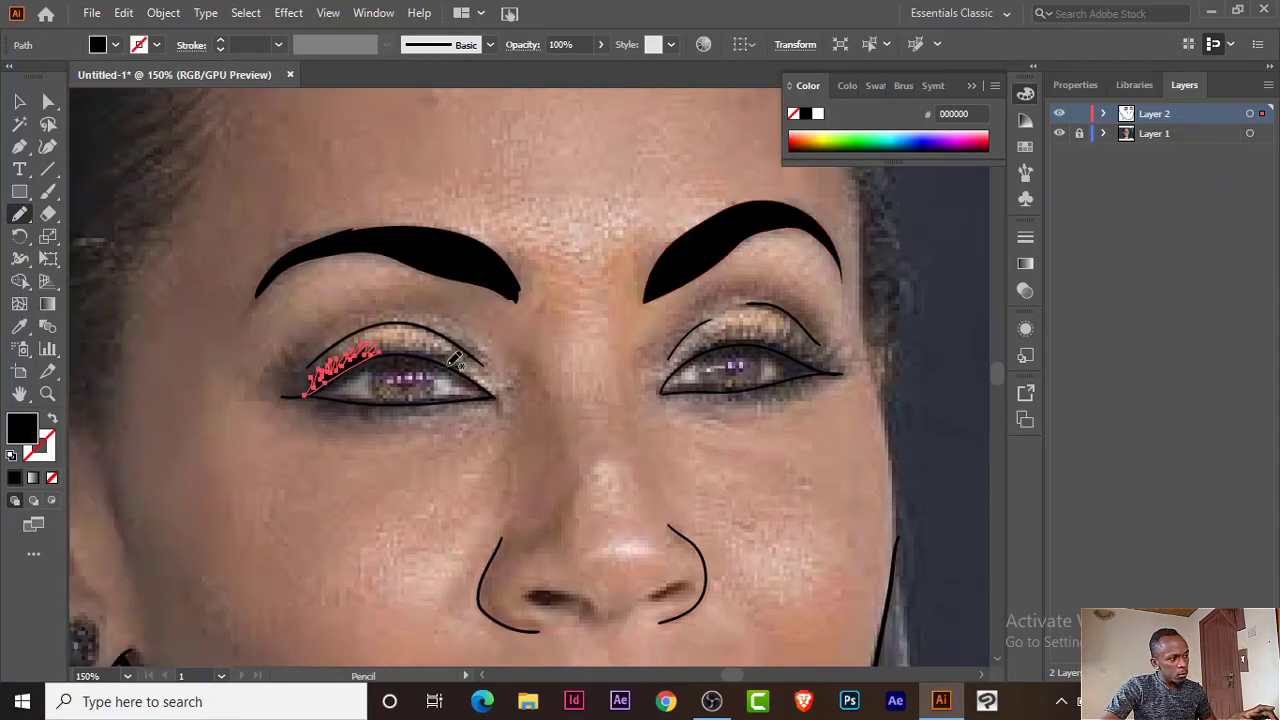
{"action": "double_click", "coordinate": [20, 213]}
{"action": "left_click", "coordinate": [507, 329]}
{"action": "left_click", "coordinate": [653, 488]}
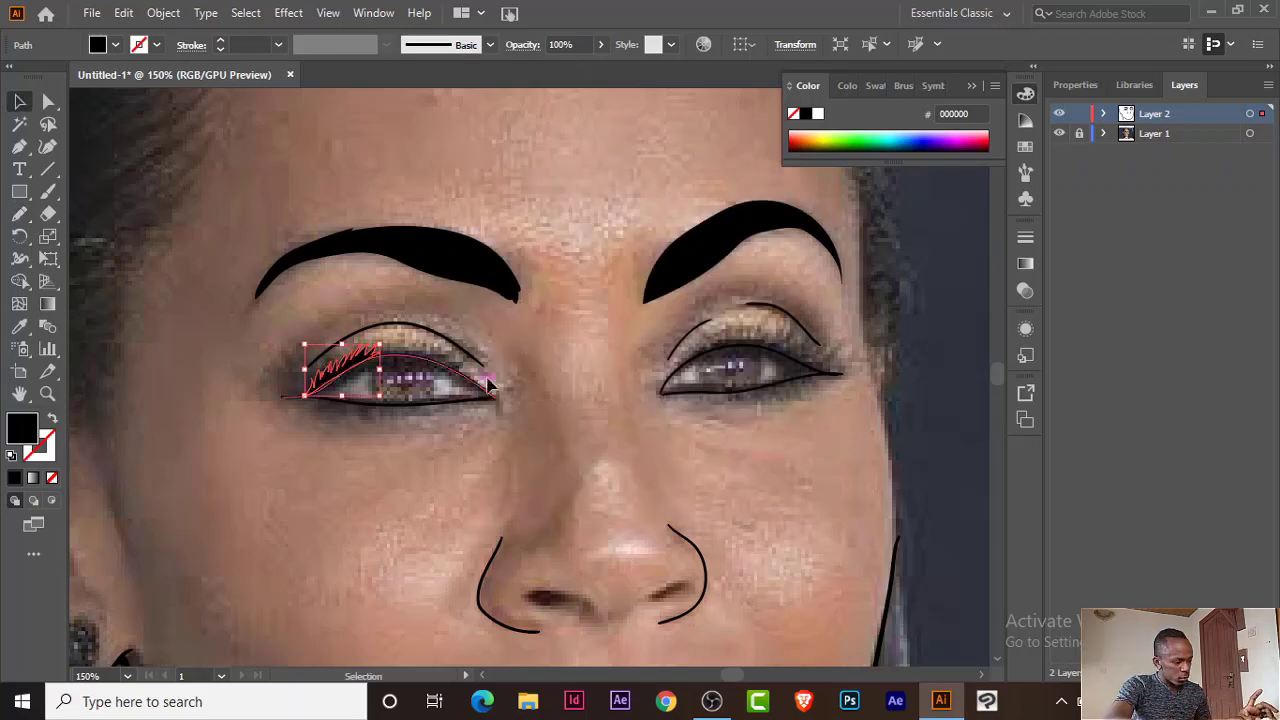
{"action": "scroll", "coordinate": [335, 360], "scroll_direction": "up", "scroll_amount": 1}
{"action": "scroll", "coordinate": [335, 360], "scroll_direction": "left", "scroll_amount": 2}
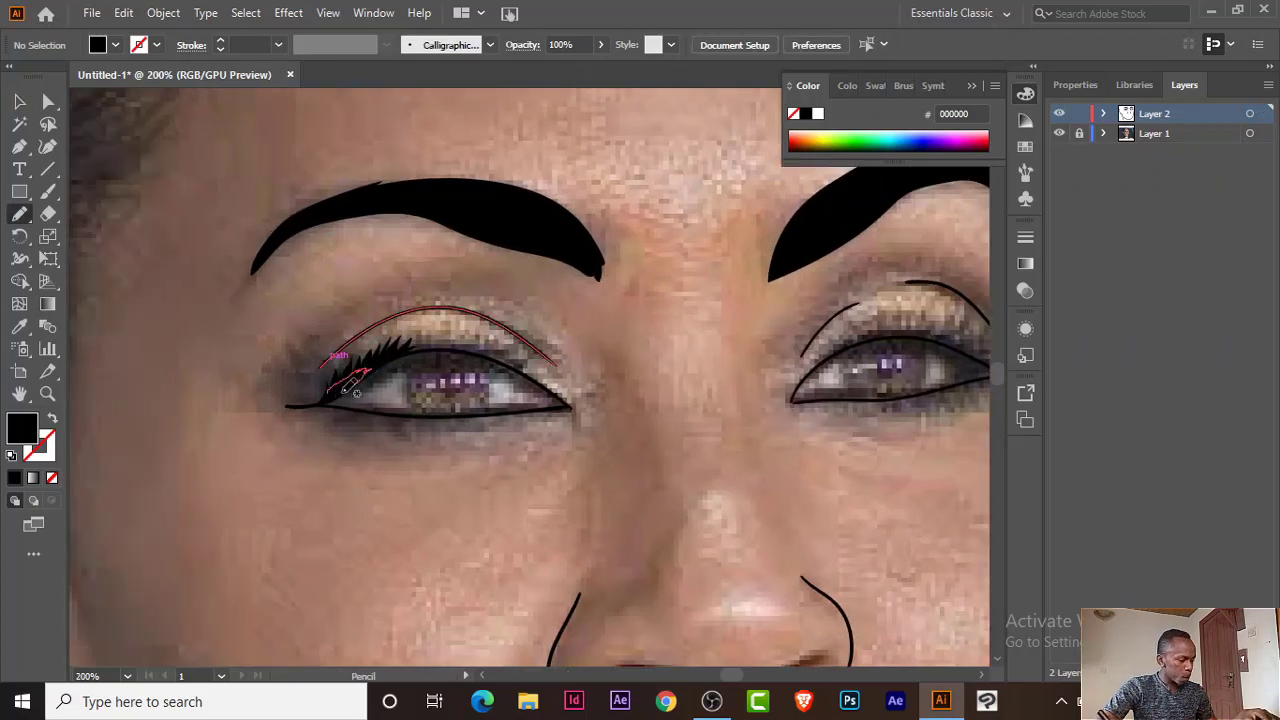
{"action": "mouse_move", "coordinate": [402, 352]}
{"action": "left_mouse_down"}
{"action": "mouse_move", "coordinate": [438, 339]}
{"action": "mouse_move", "coordinate": [515, 358]}
{"action": "left_mouse_up"}
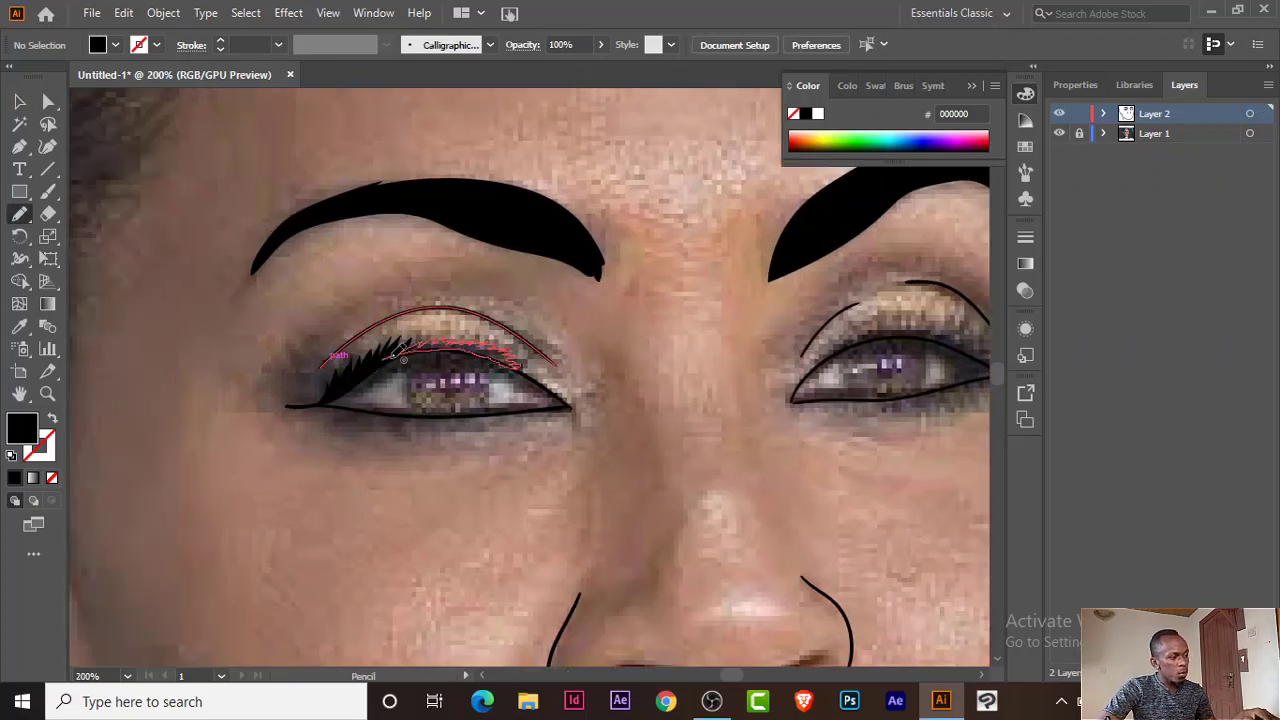
{"action": "scroll", "coordinate": [450, 360], "scroll_direction": "right", "scroll_amount": 4}
{"action": "left_click_drag", "start_coordinate": [412, 386], "coordinate": [415, 390]}
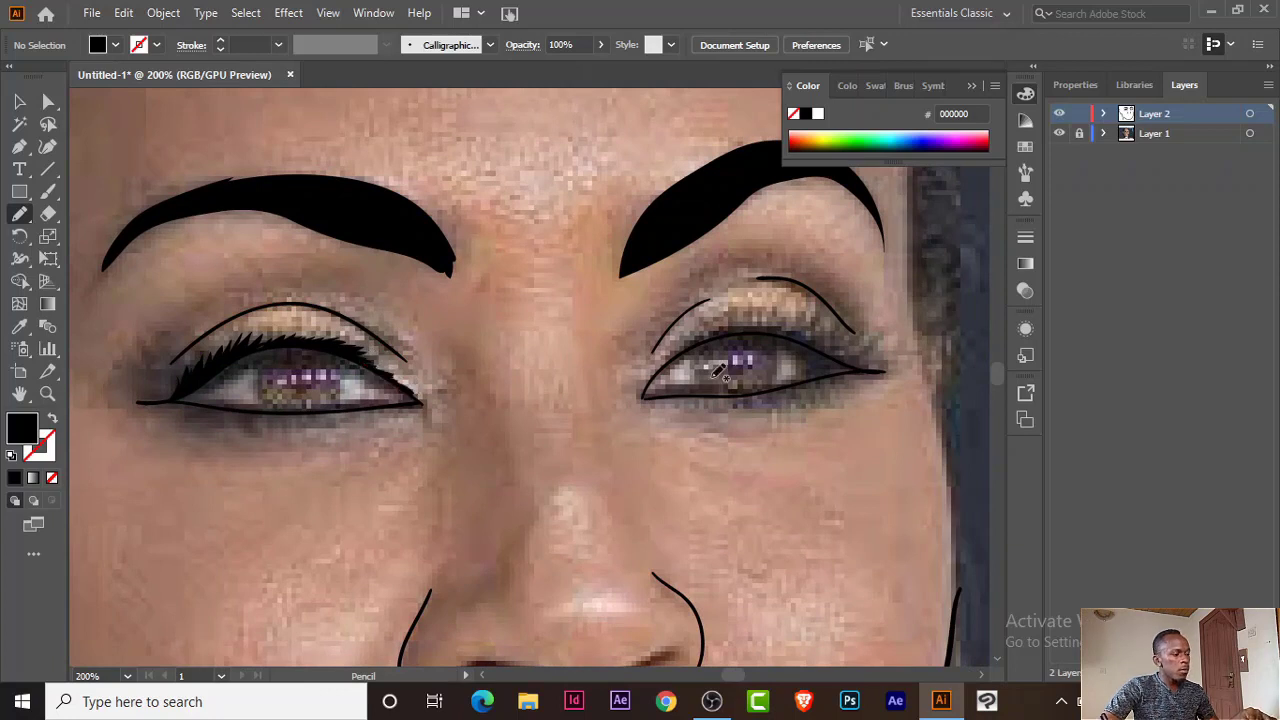
{"action": "left_click_drag", "start_coordinate": [768, 318], "coordinate": [821, 336]}
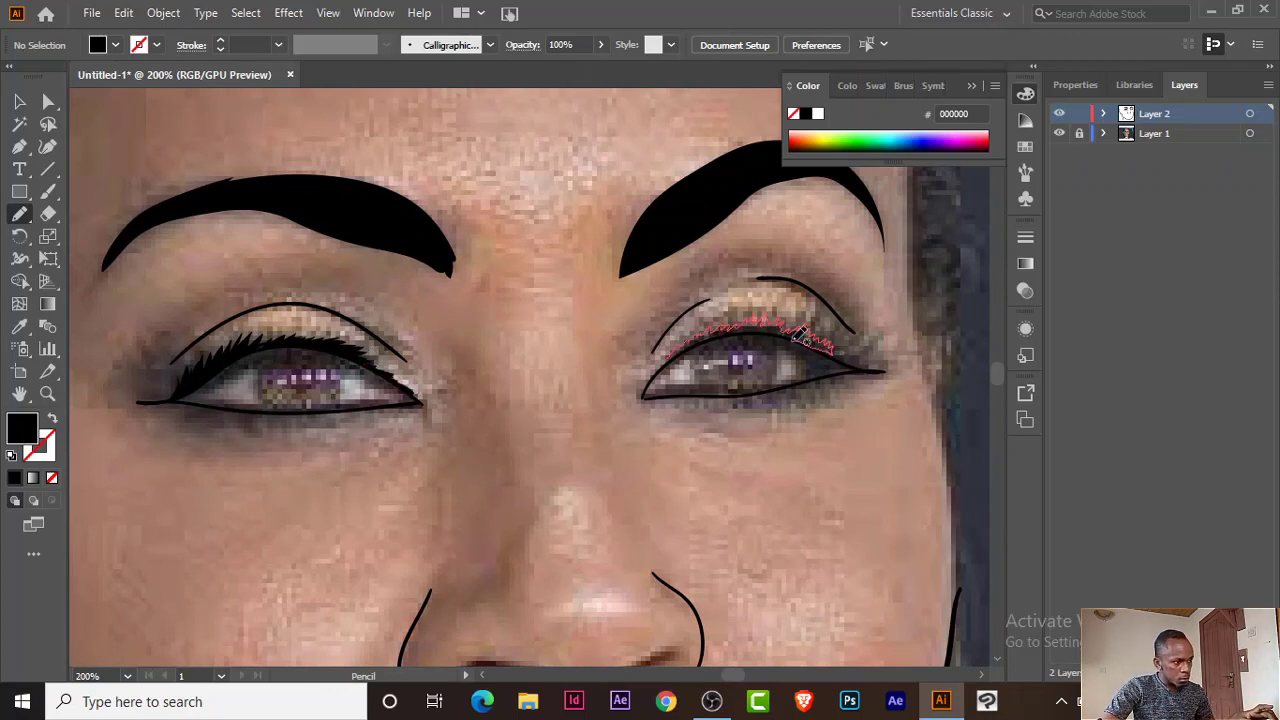
{"action": "left_click_drag", "start_coordinate": [710, 340], "coordinate": [709, 352]}
{"action": "mouse_move", "coordinate": [826, 343]}
{"action": "left_mouse_down"}
{"action": "mouse_move", "coordinate": [722, 338]}
{"action": "mouse_move", "coordinate": [778, 365]}
{"action": "left_mouse_up"}
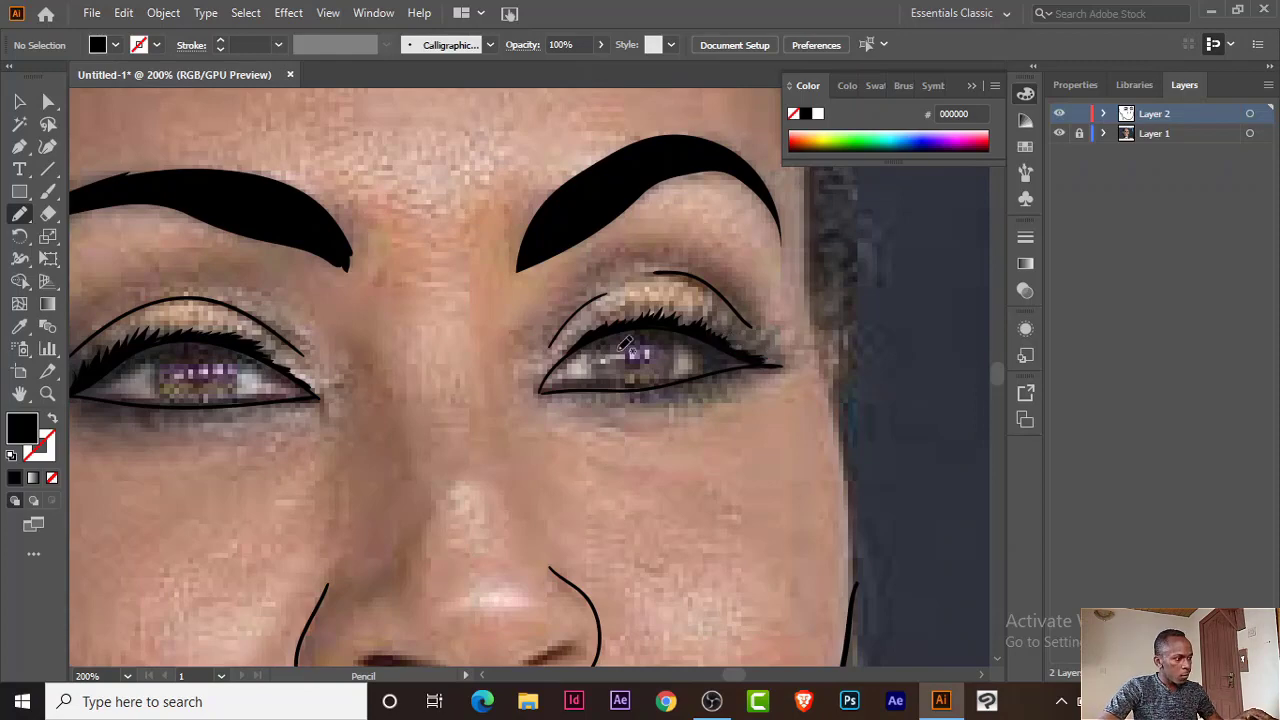
Step: Delete the old left eyebrow and trace a new black filled one over the photo
{"action": "scroll", "coordinate": [586, 342], "scroll_direction": "down", "scroll_amount": 1}
{"action": "scroll", "coordinate": [586, 342], "scroll_direction": "down", "scroll_amount": 2}
{"action": "scroll", "coordinate": [586, 342], "scroll_direction": "up", "scroll_amount": 2}
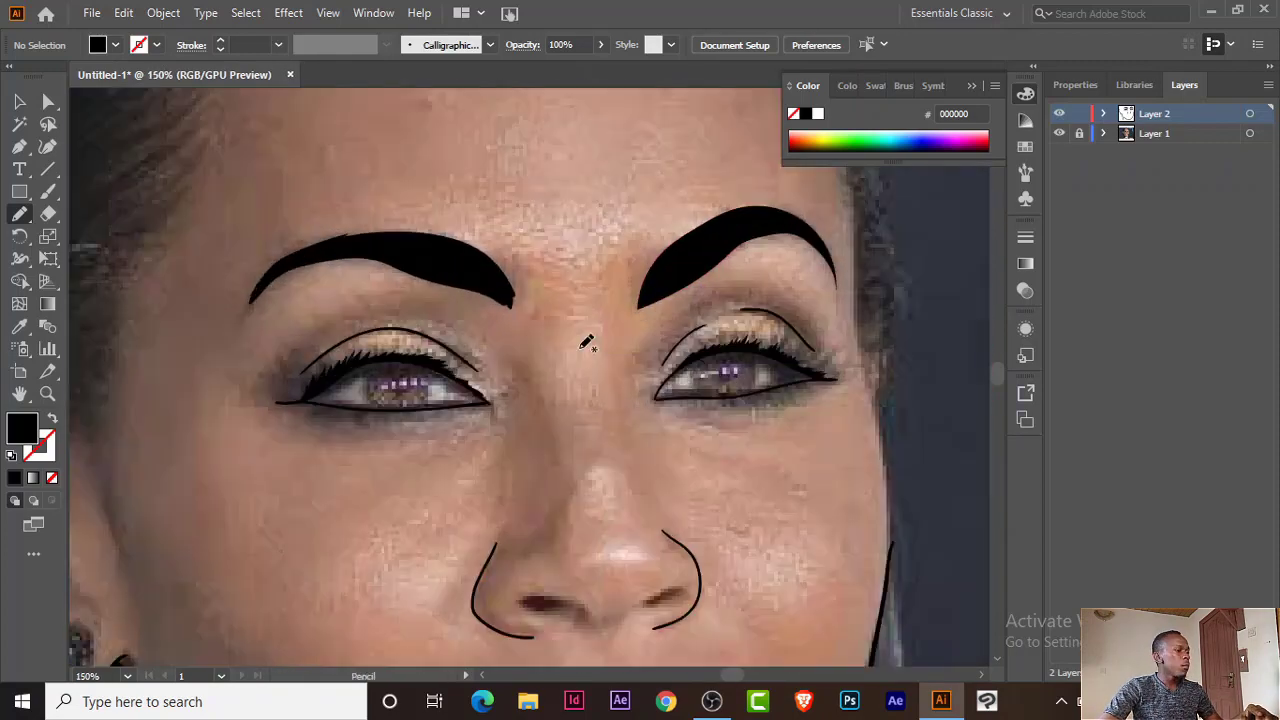
{"action": "left_click", "coordinate": [450, 255], "text": "ctrl"}
{"action": "key", "text": "Delete"}
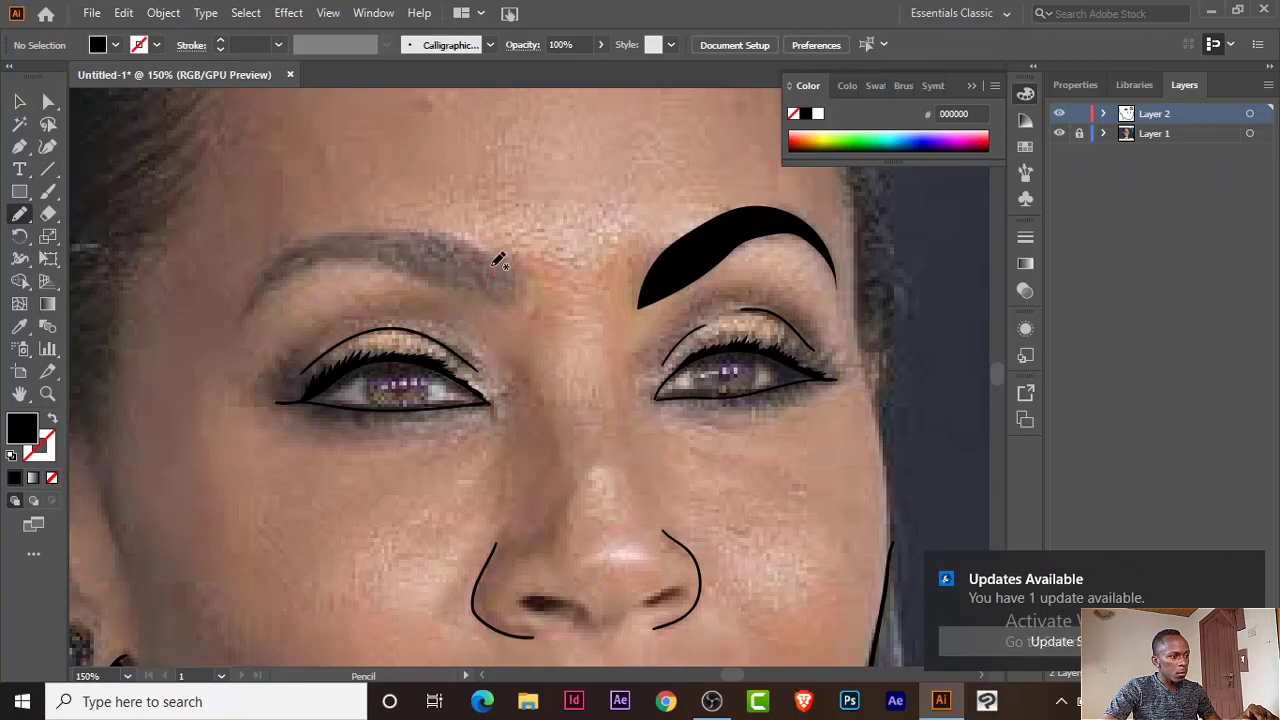
{"action": "left_click_drag", "start_coordinate": [496, 263], "coordinate": [311, 265]}
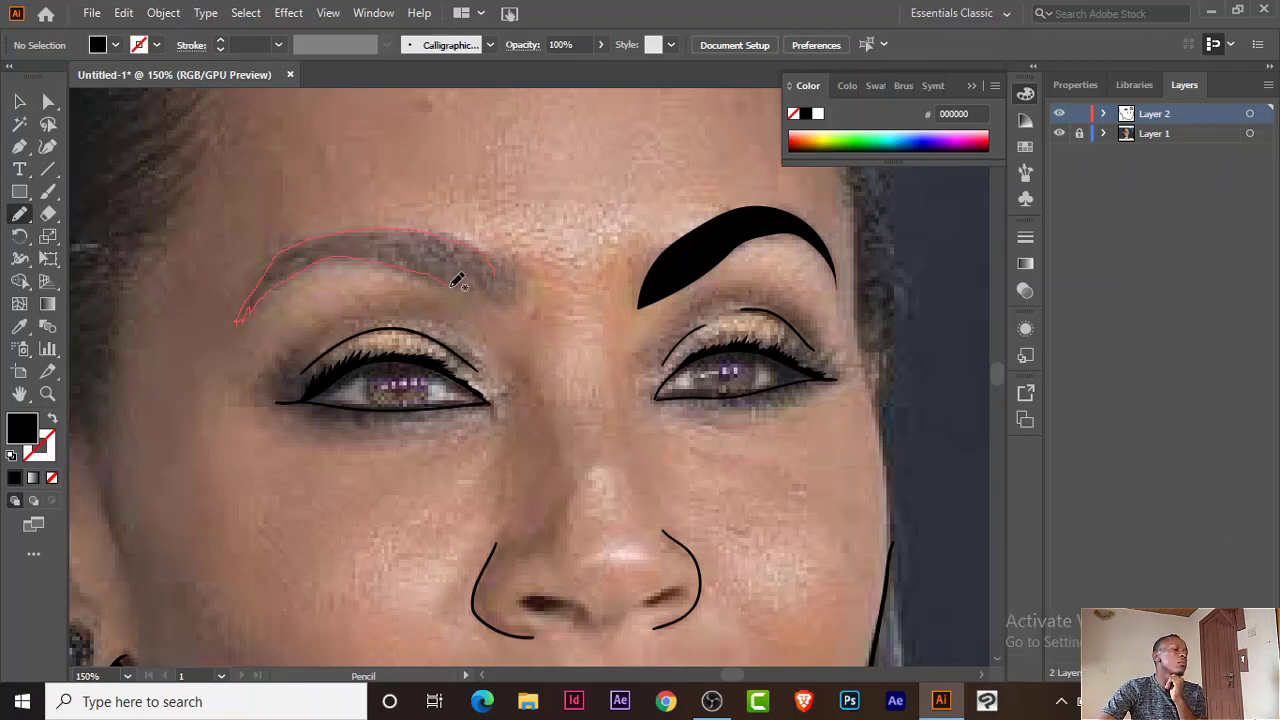
{"action": "left_click_drag", "start_coordinate": [505, 291], "coordinate": [500, 289]}
Step: Brush fine 0.25 pt hair strokes along the eyebrows and lower lash lines
{"action": "left_click", "coordinate": [52, 418]}
{"action": "left_click", "coordinate": [48, 191]}
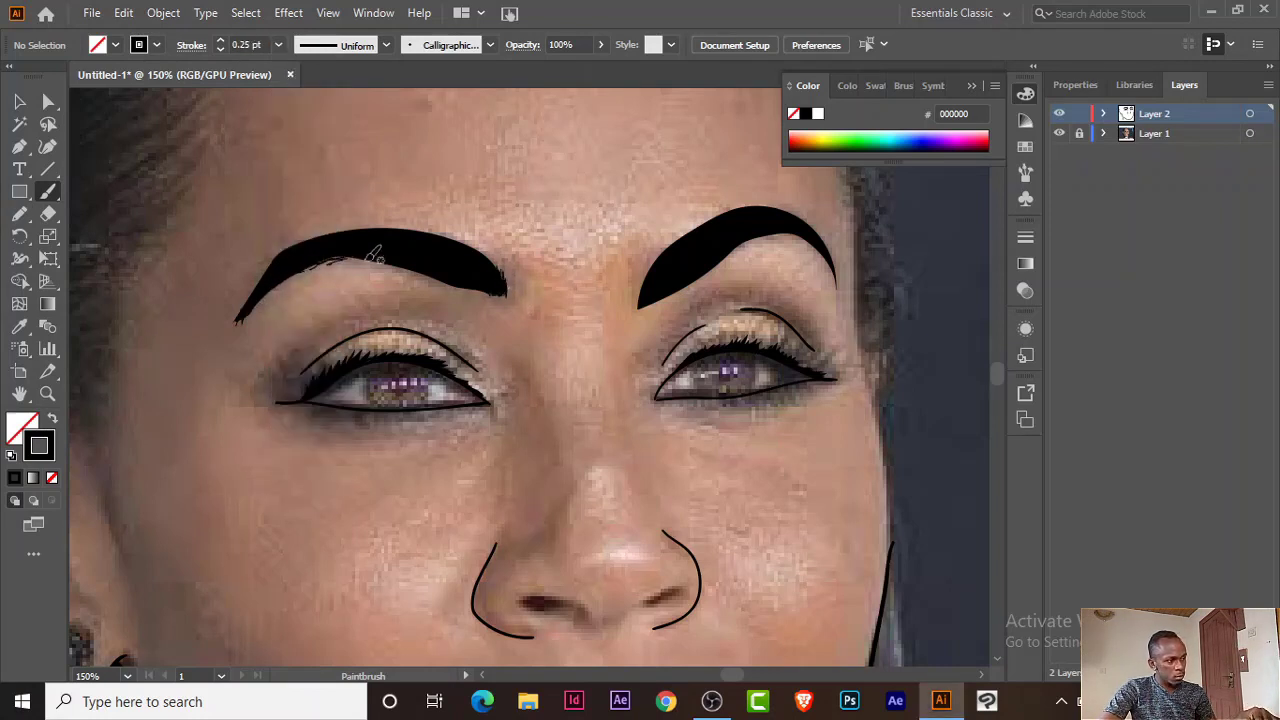
{"action": "left_click_drag", "start_coordinate": [405, 262], "coordinate": [435, 271]}
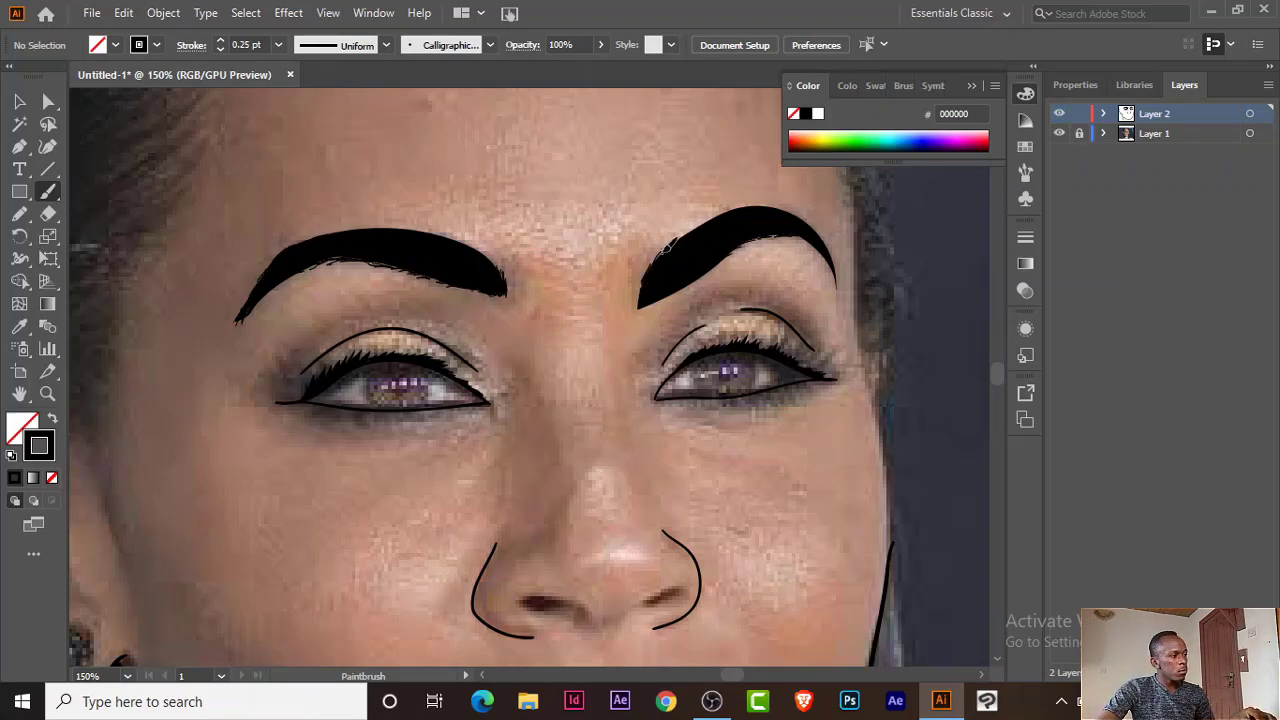
{"action": "key", "text": "ctrl"}
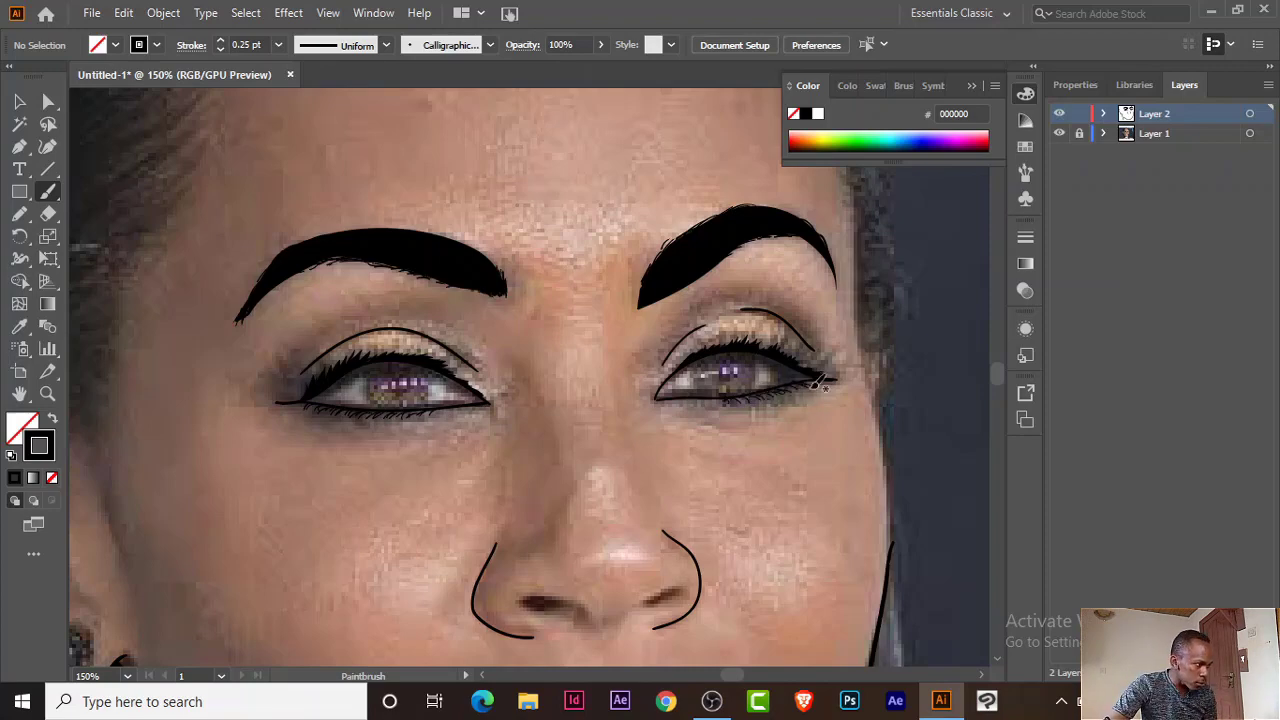
{"action": "key", "text": "ctrl+minus"}
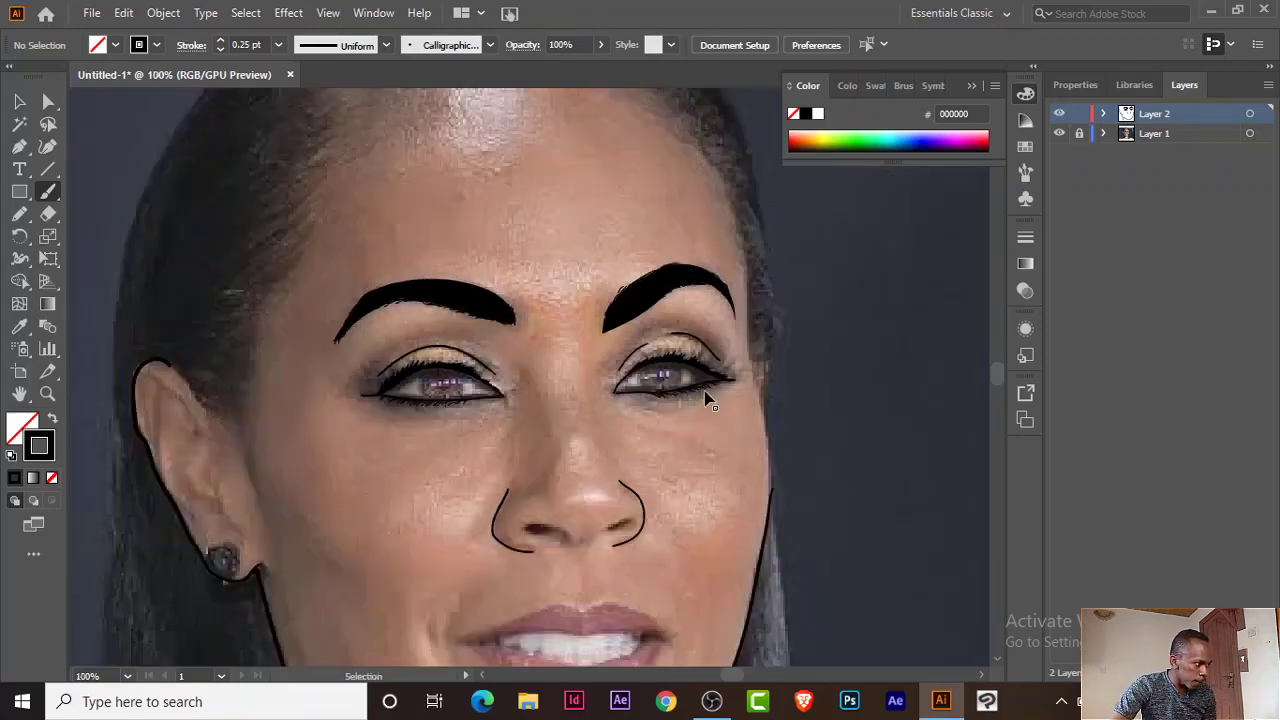
{"action": "key", "text": "ctrl+plus"}
{"action": "key", "text": "ctrl+plus"}
Step: Finish the right eye's lower lashes and fill both nostrils solid black with the Pencil
{"action": "left_click_drag", "start_coordinate": [815, 415], "coordinate": [805, 415]}
{"action": "key", "text": "ctrl+minus"}
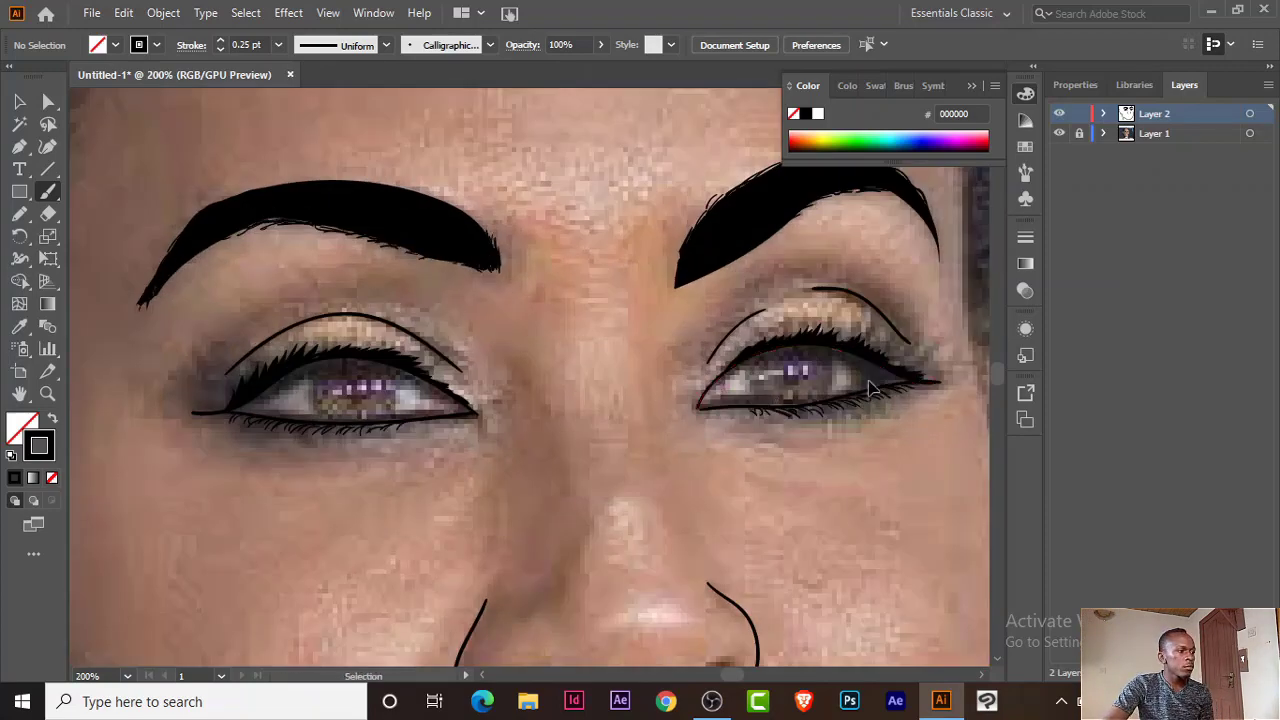
{"action": "key", "text": "ctrl+minus"}
{"action": "key", "text": "ctrl+minus"}
{"action": "key", "text": "ctrl+plus"}
{"action": "key", "text": "ctrl+plus"}
{"action": "scroll", "coordinate": [581, 405], "scroll_direction": "down", "scroll_amount": 5}
{"action": "key", "text": "ctrl+plus"}
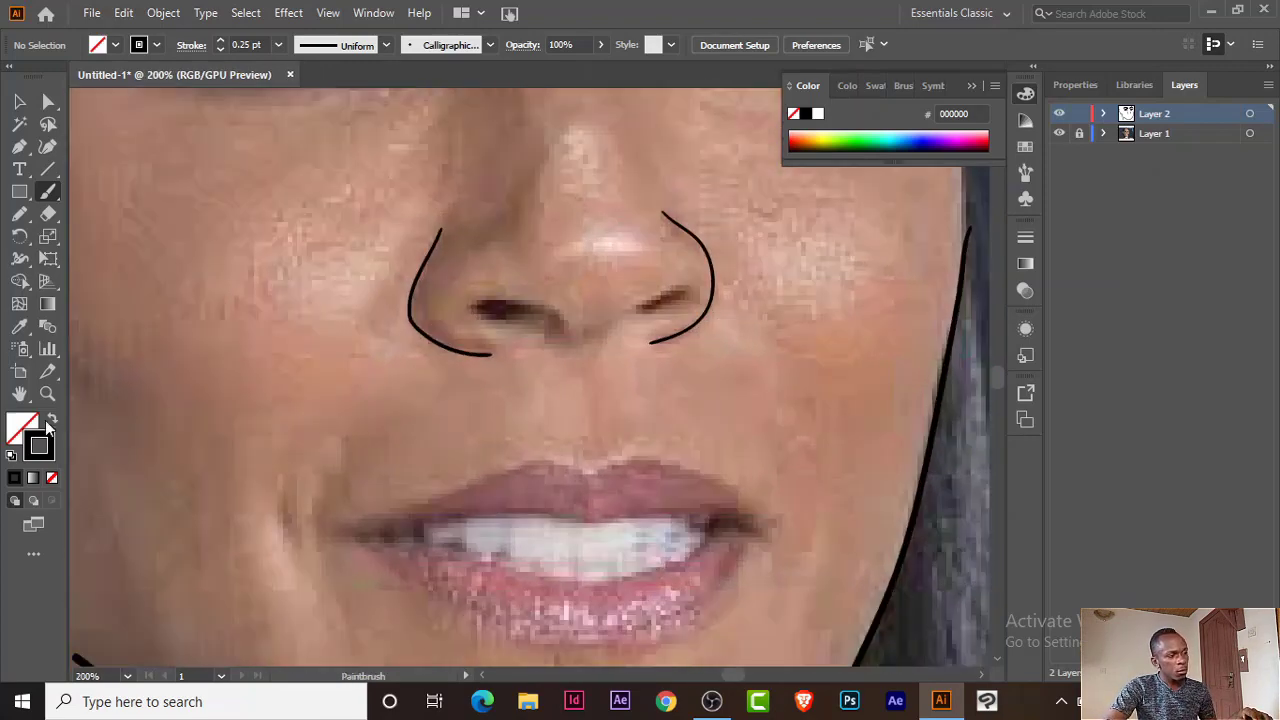
{"action": "key", "text": "shift+x"}
{"action": "key", "text": "n"}
{"action": "left_click_drag", "start_coordinate": [571, 320], "coordinate": [563, 332]}
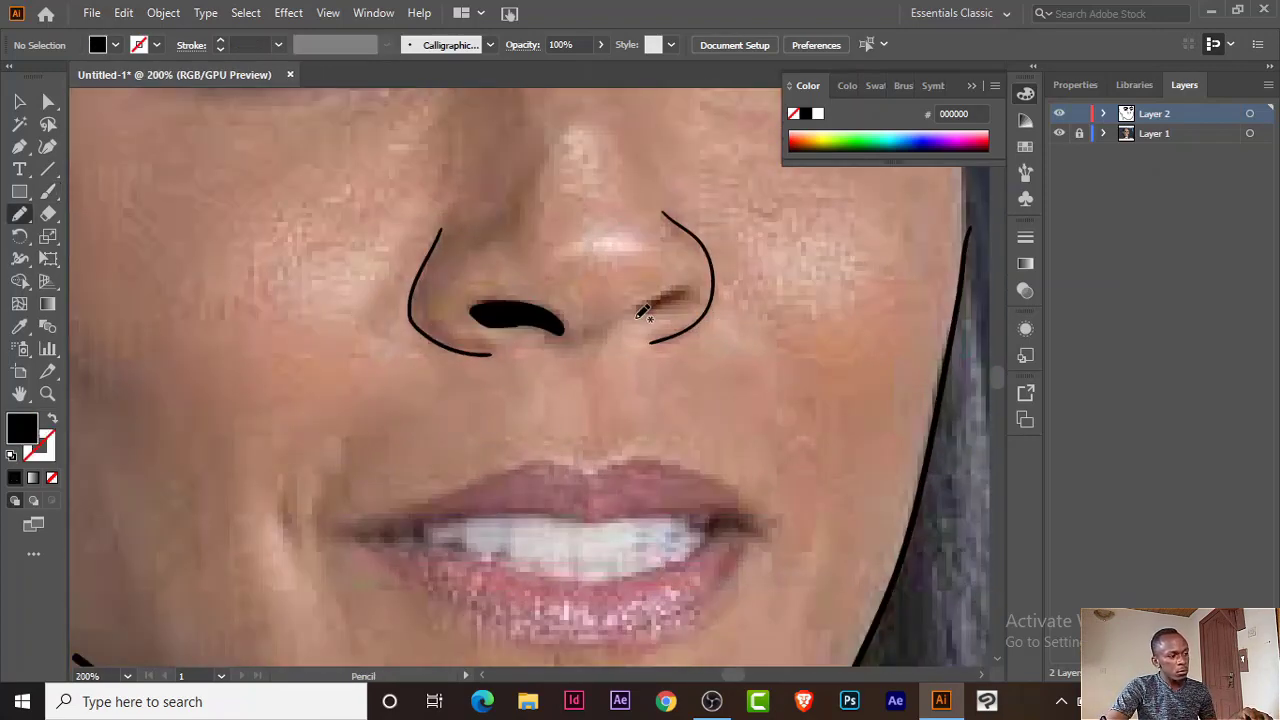
{"action": "key", "text": "ctrl+z"}
{"action": "key", "text": "ctrl+z"}
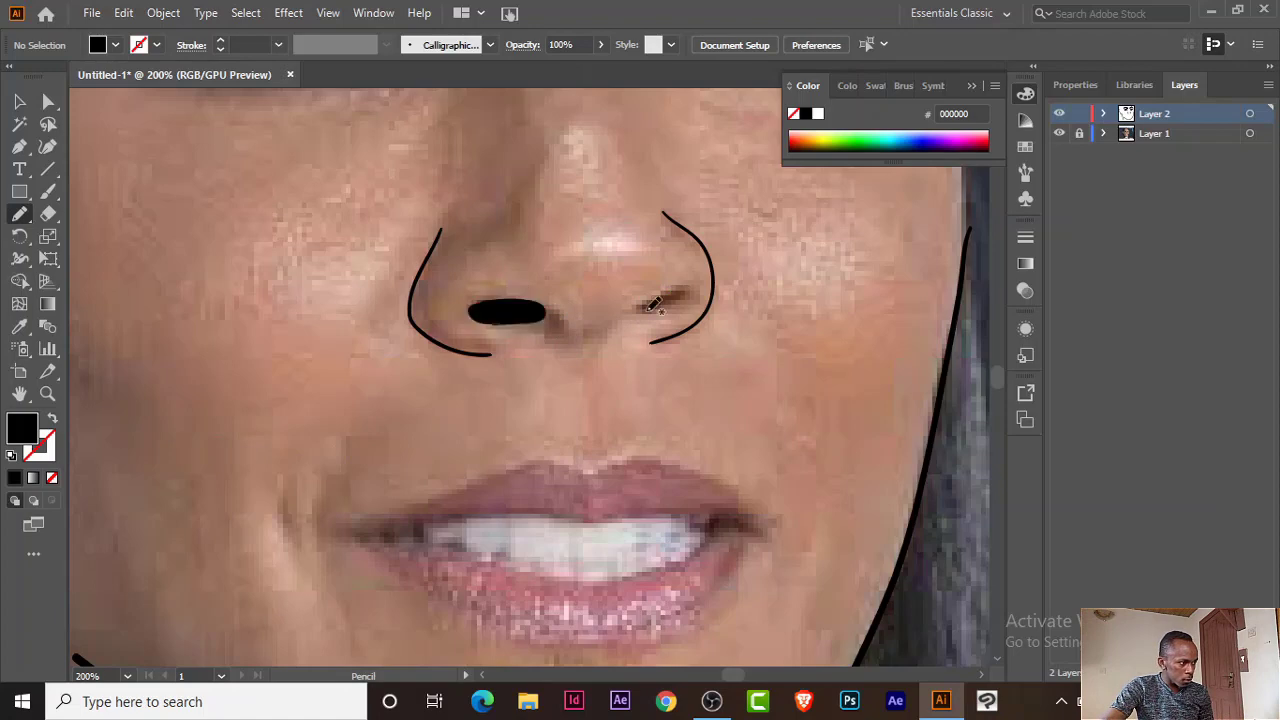
{"action": "left_click_drag", "start_coordinate": [643, 310], "coordinate": [640, 313]}
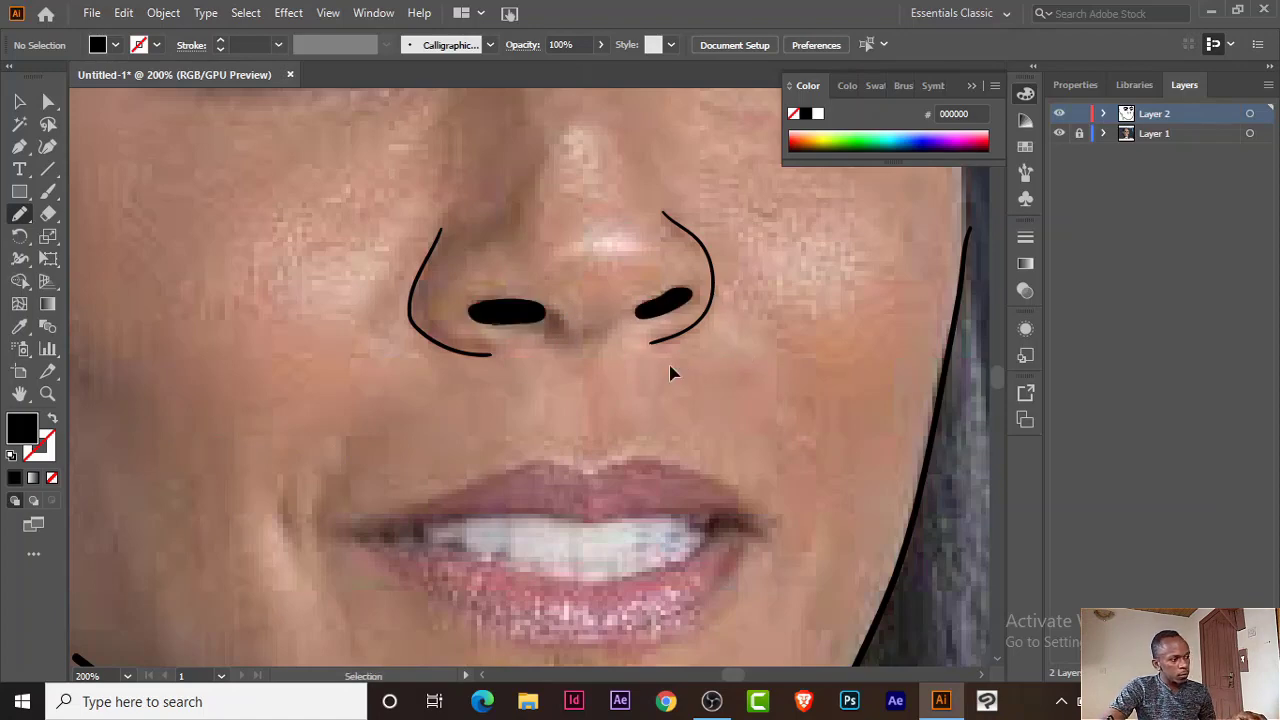
{"action": "key", "text": "ctrl+minus"}
{"action": "key", "text": "ctrl+minus"}
{"action": "key", "text": "ctrl+minus"}
{"action": "key", "text": "ctrl+plus"}
Step: Trace the upper lip outline and set its stroke to 0.5 pt
{"action": "key", "text": "shift+x"}
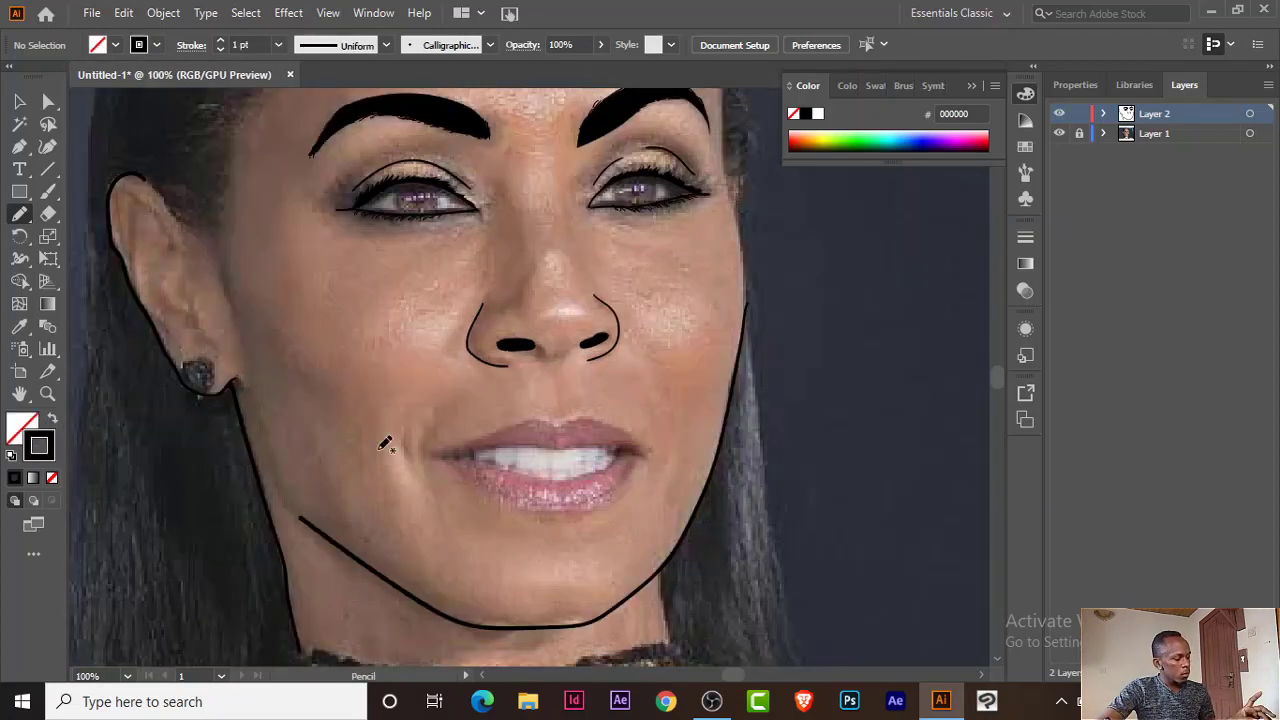
{"action": "key", "text": "b"}
{"action": "key", "text": "ctrl+plus"}
{"action": "left_click_drag", "start_coordinate": [396, 488], "coordinate": [702, 484]}
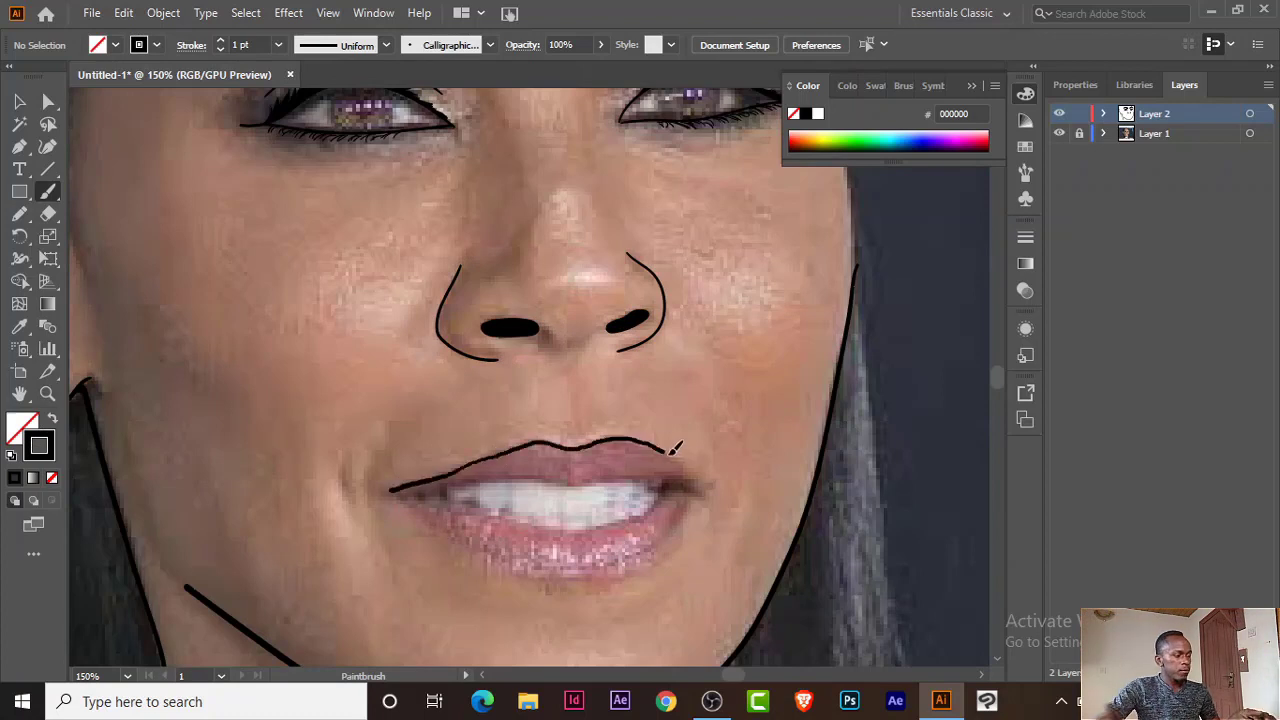
{"action": "key", "text": "v"}
{"action": "left_click", "coordinate": [440, 481]}
{"action": "left_click", "coordinate": [278, 44]}
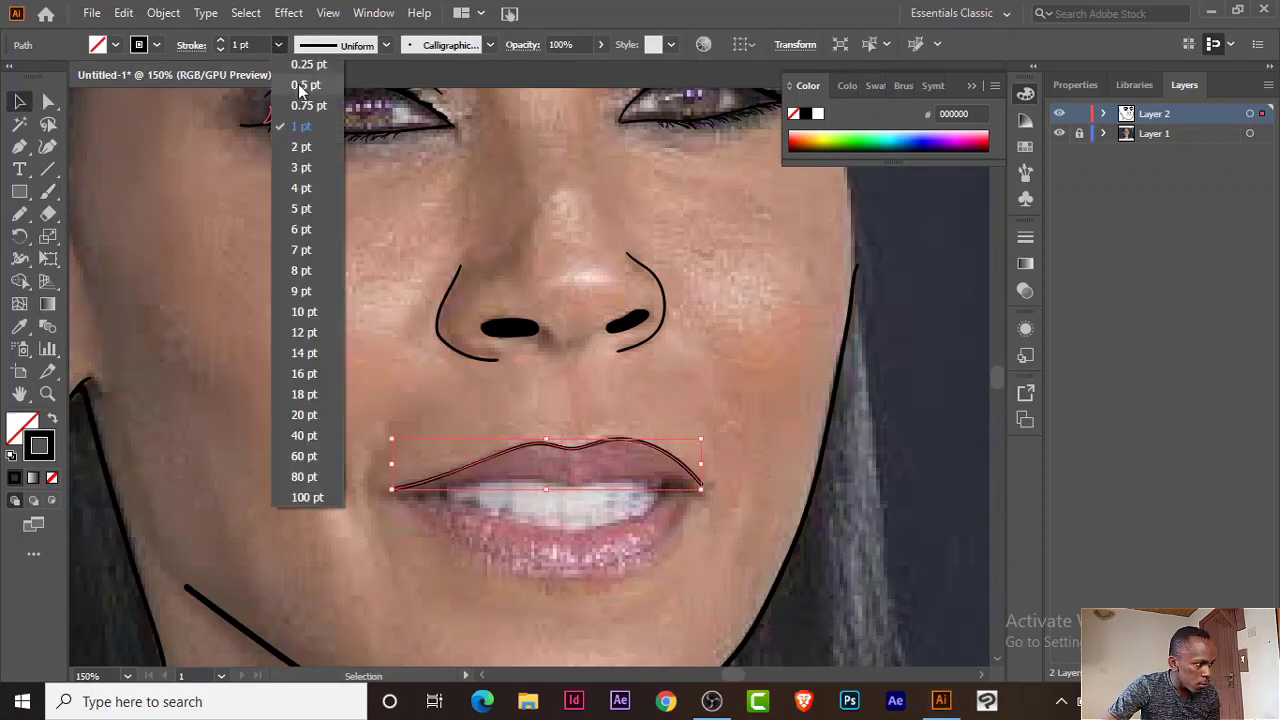
{"action": "left_click", "coordinate": [300, 99]}
{"action": "left_click", "coordinate": [88, 343]}
{"action": "left_click", "coordinate": [48, 194]}
{"action": "double_click", "coordinate": [48, 194]}
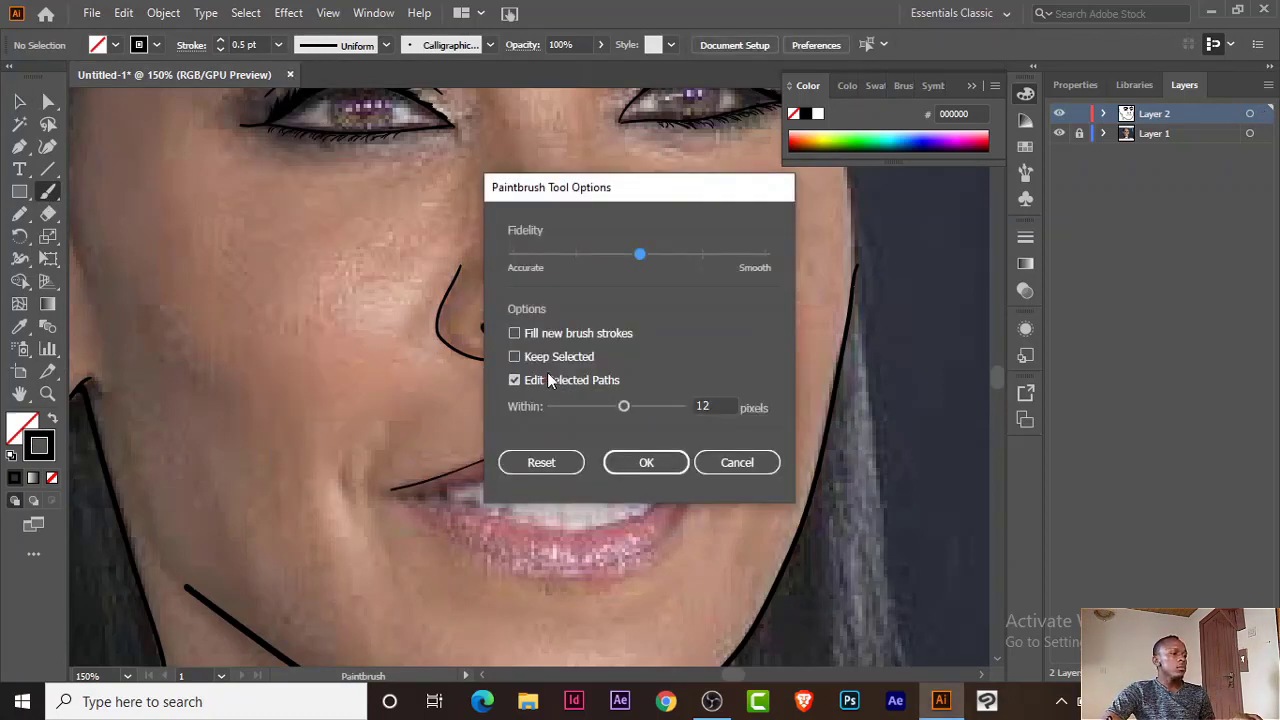
{"action": "left_click", "coordinate": [646, 462]}
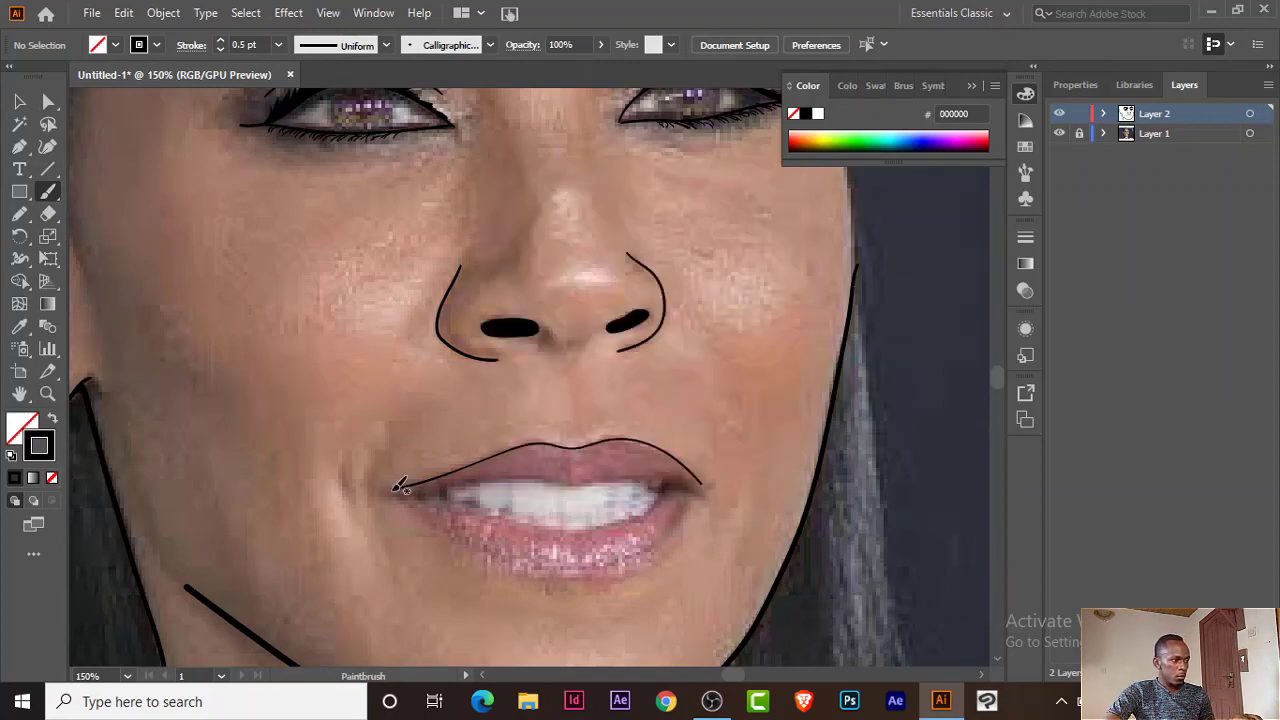
{"action": "left_click_drag", "start_coordinate": [662, 470], "coordinate": [704, 485]}
{"action": "scroll", "coordinate": [410, 376], "scroll_direction": "down", "scroll_amount": 3}
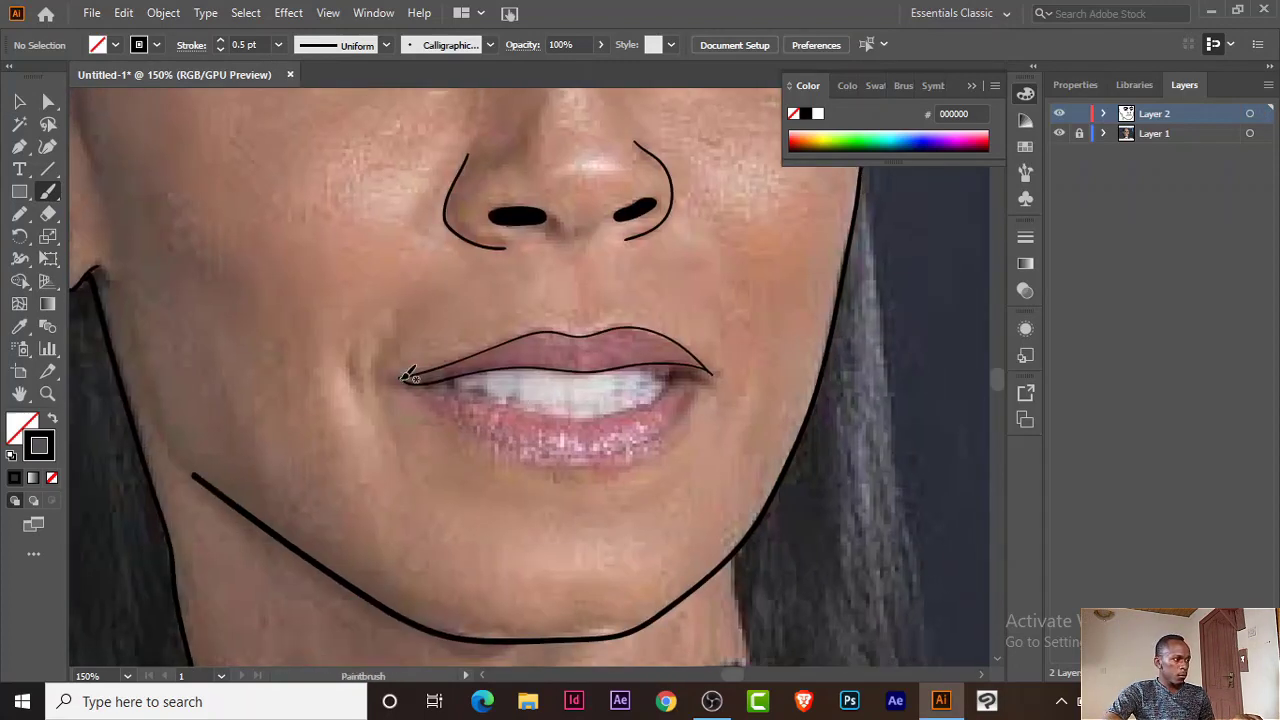
Step: Trace the lower lip outline and a line along the lower teeth edge
{"action": "left_click_drag", "start_coordinate": [402, 382], "coordinate": [690, 425]}
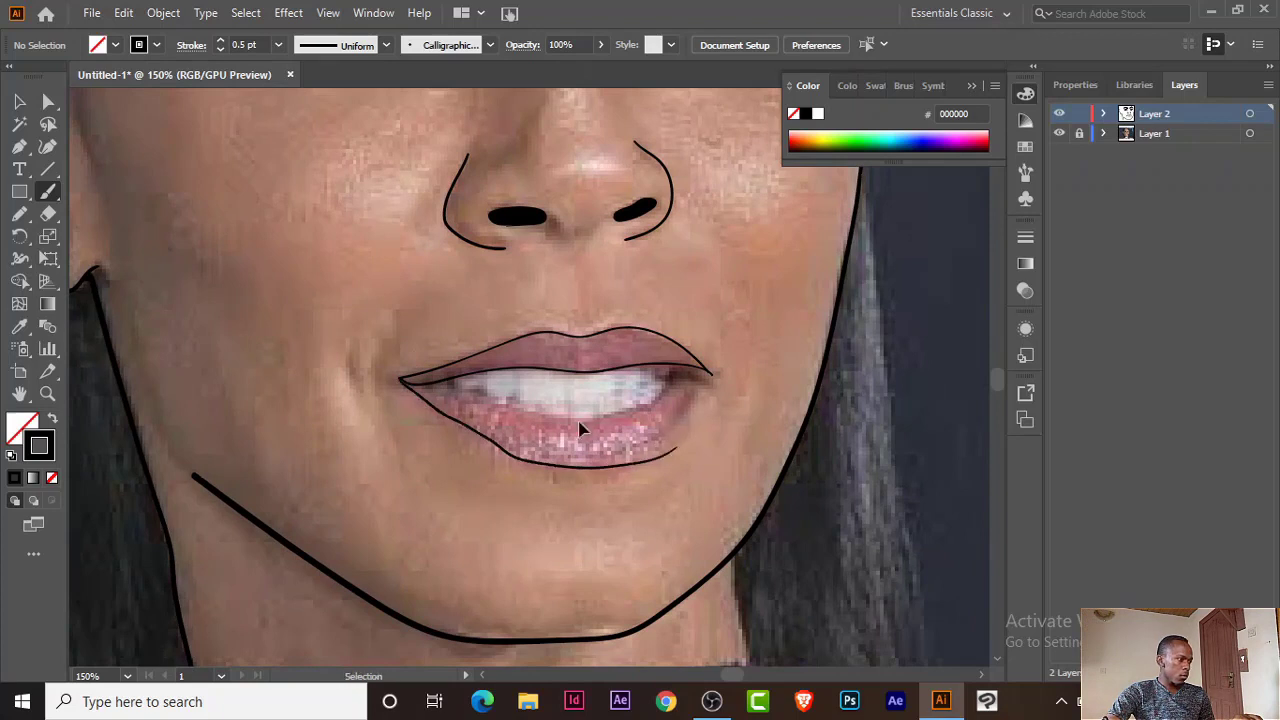
{"action": "key", "text": "ctrl+z"}
{"action": "mouse_move", "coordinate": [400, 380]}
{"action": "left_mouse_down"}
{"action": "mouse_move", "coordinate": [449, 416]}
{"action": "mouse_move", "coordinate": [613, 462]}
{"action": "left_mouse_up"}
{"action": "left_click_drag", "start_coordinate": [697, 400], "coordinate": [708, 377]}
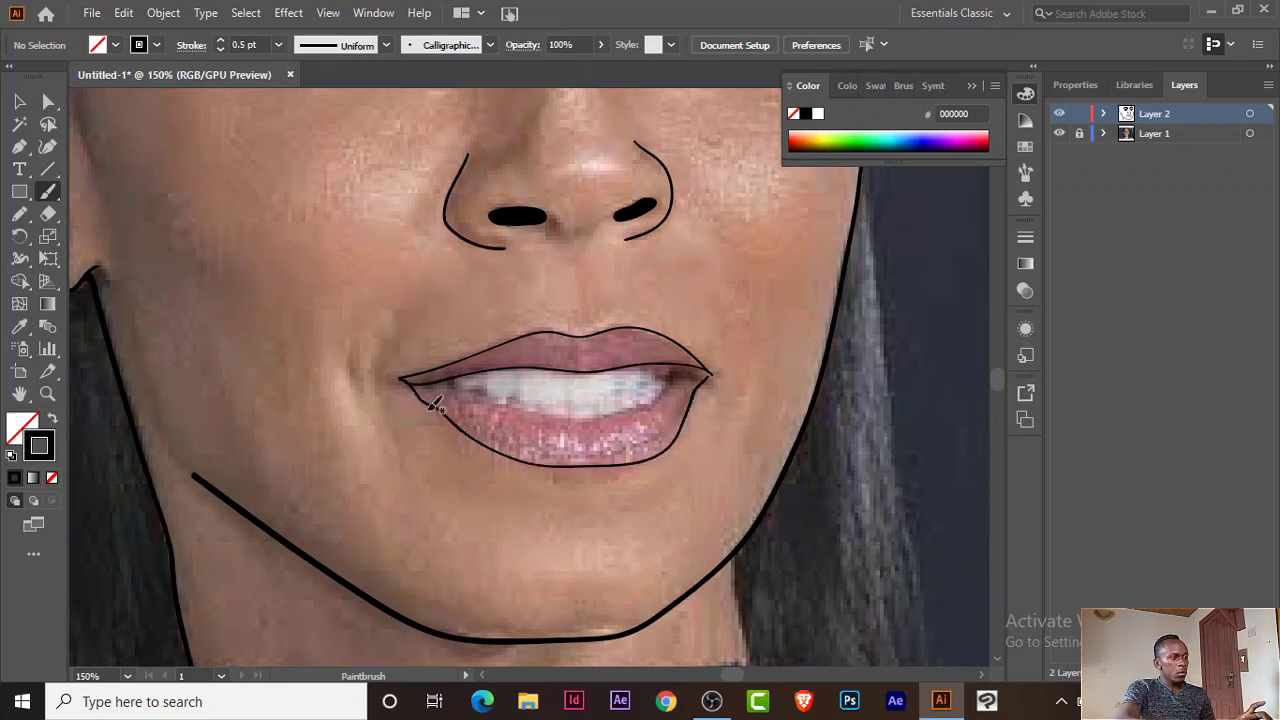
{"action": "key", "text": "a"}
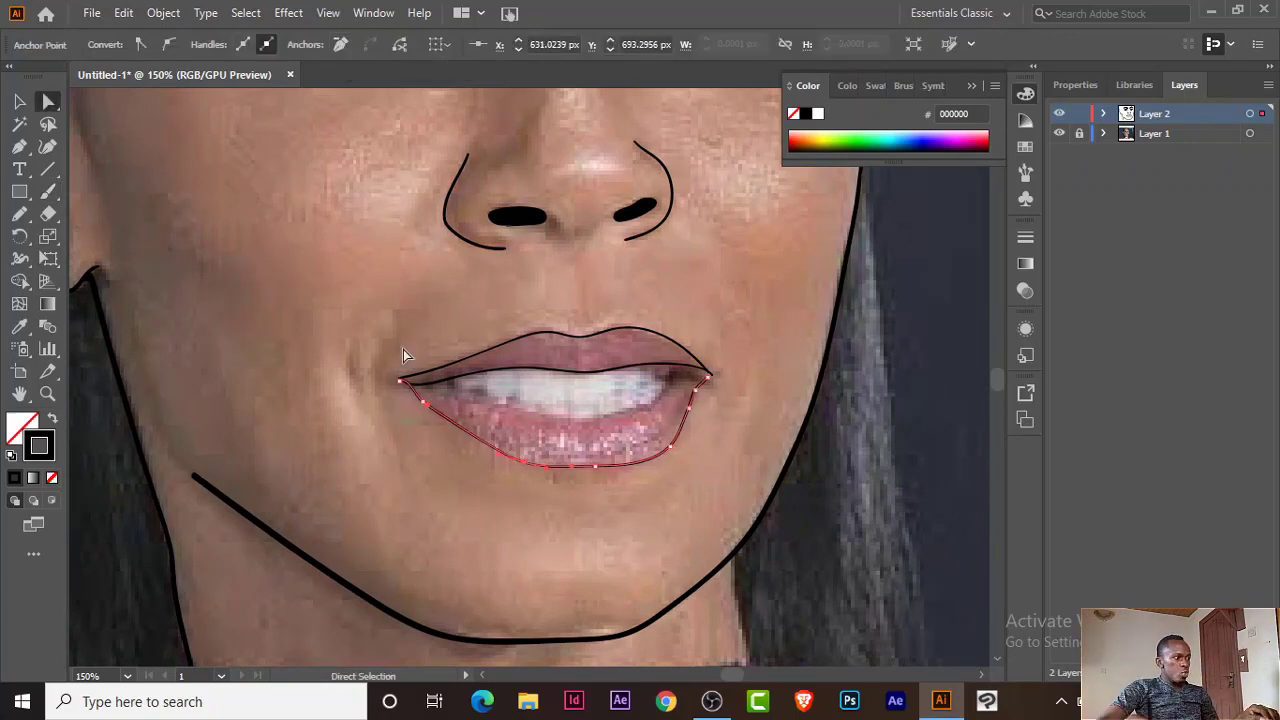
{"action": "key", "text": "b"}
{"action": "left_click_drag", "start_coordinate": [430, 384], "coordinate": [588, 416]}
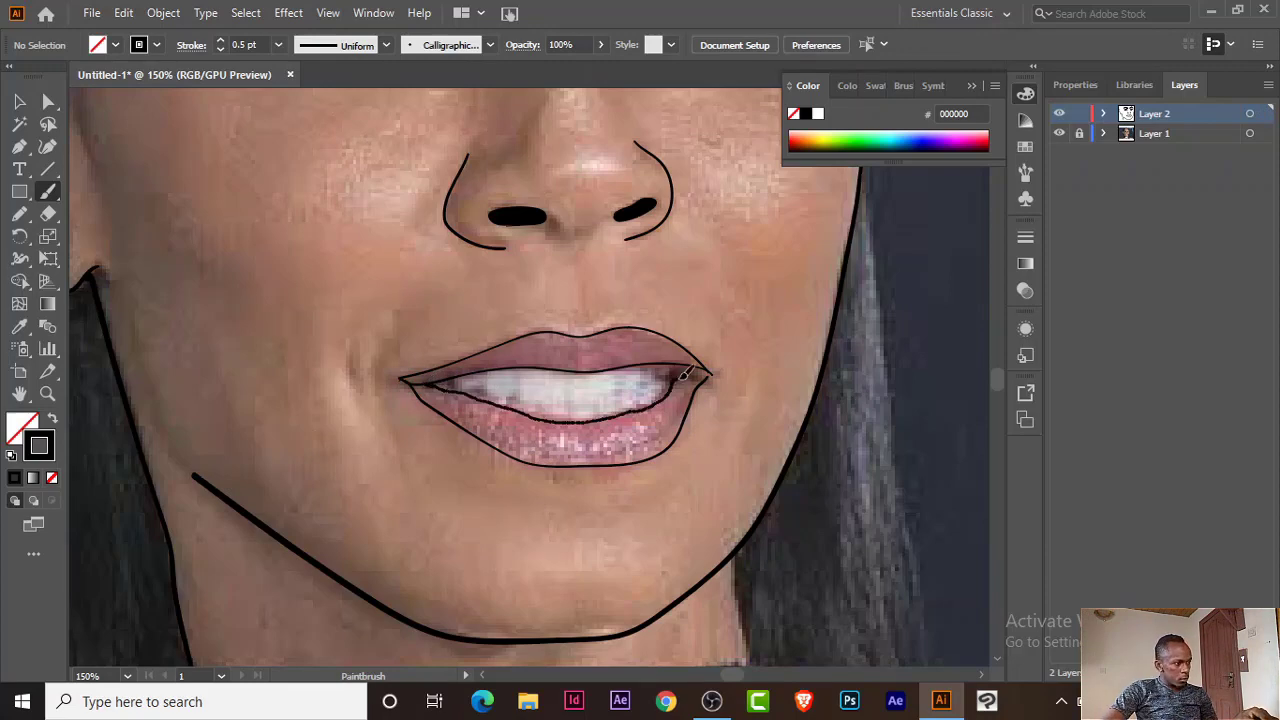
{"action": "double_click", "coordinate": [38, 445]}
{"action": "key", "text": "Escape"}
Step: Draw black shadow wedges at both mouth corners with the Pencil
{"action": "key", "text": "shift+x"}
{"action": "key", "text": "n"}
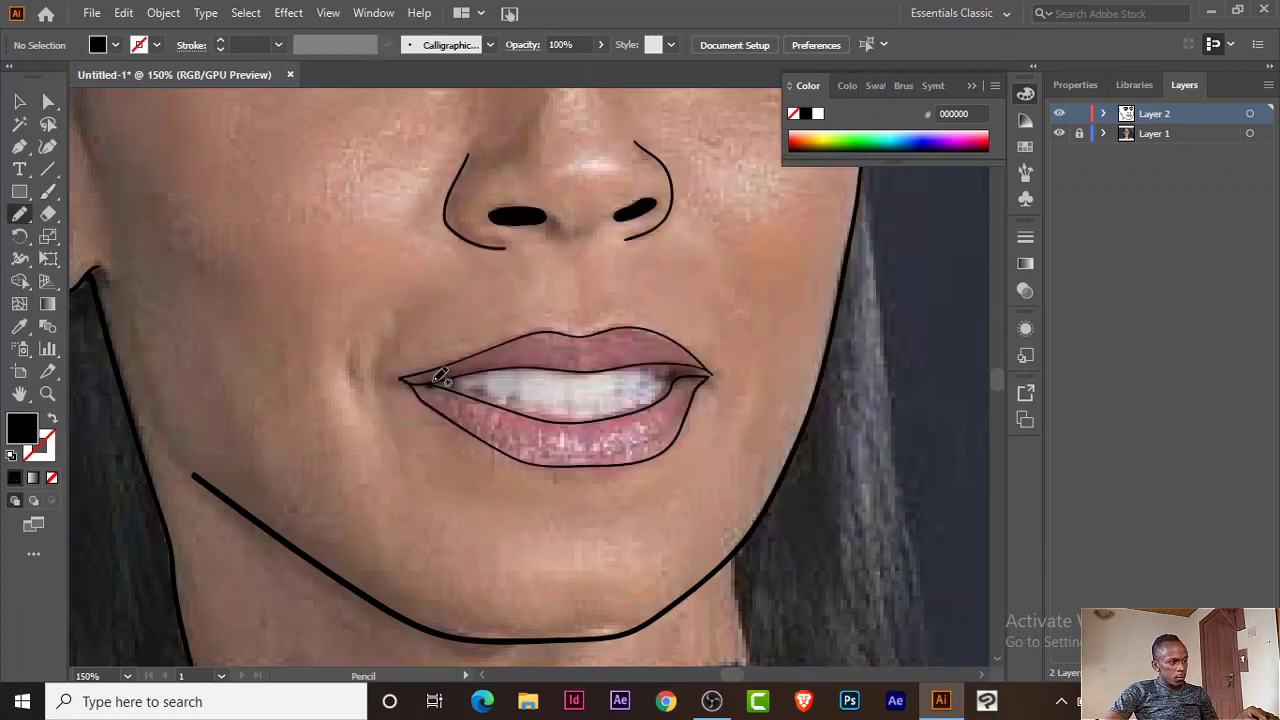
{"action": "left_click_drag", "start_coordinate": [432, 382], "coordinate": [405, 380]}
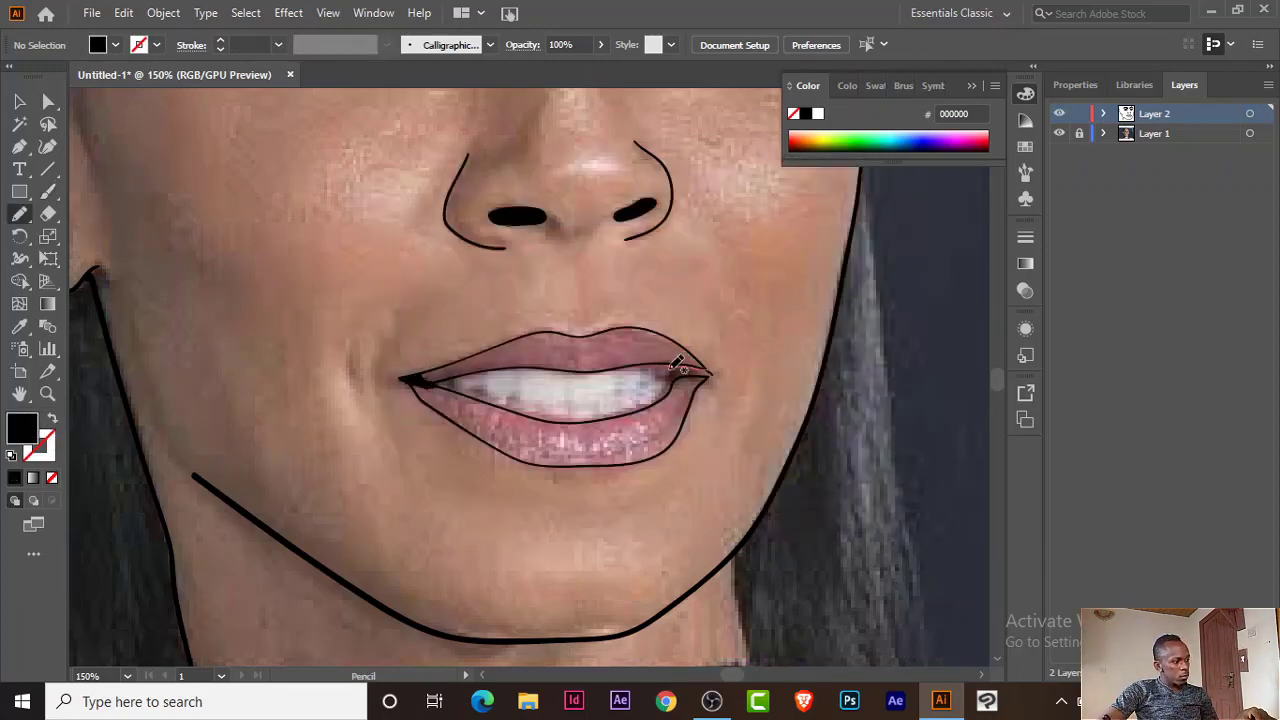
{"action": "left_click_drag", "start_coordinate": [713, 378], "coordinate": [677, 366]}
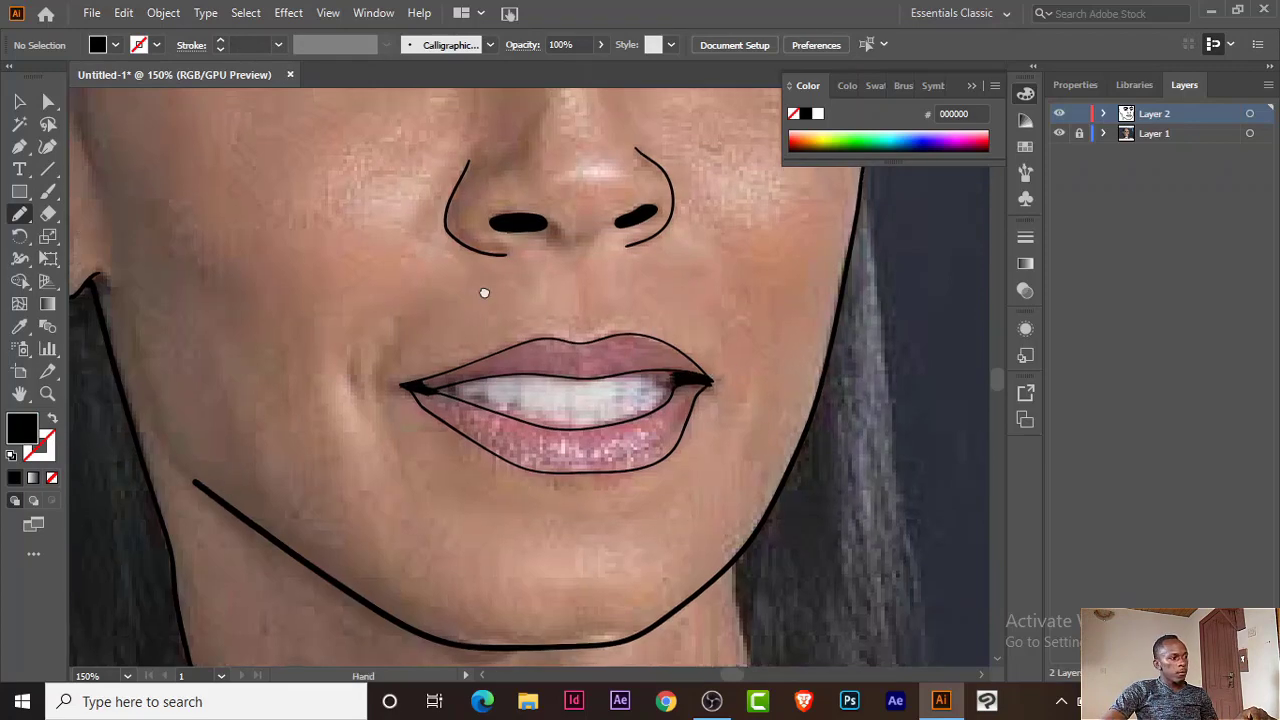
Step: Fill both irises and the right eye's outer corner solid black
{"action": "left_click_drag", "start_coordinate": [486, 286], "coordinate": [507, 392]}
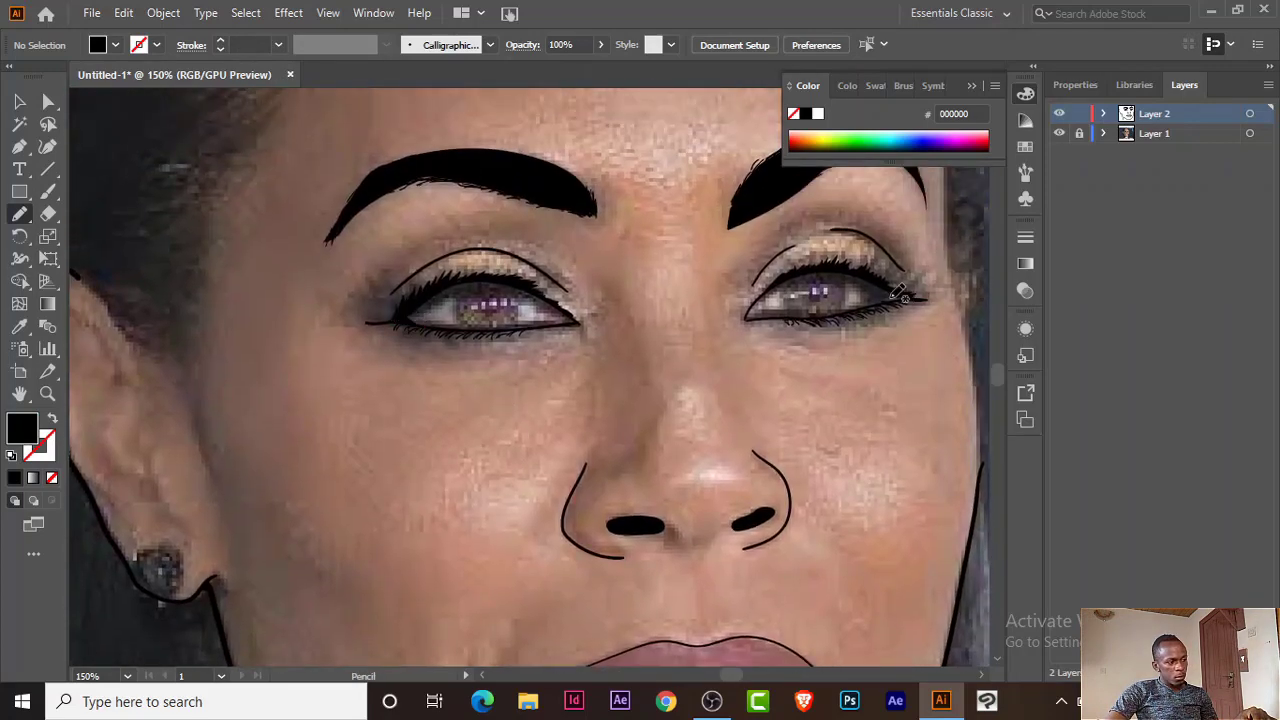
{"action": "left_click_drag", "start_coordinate": [880, 292], "coordinate": [870, 287]}
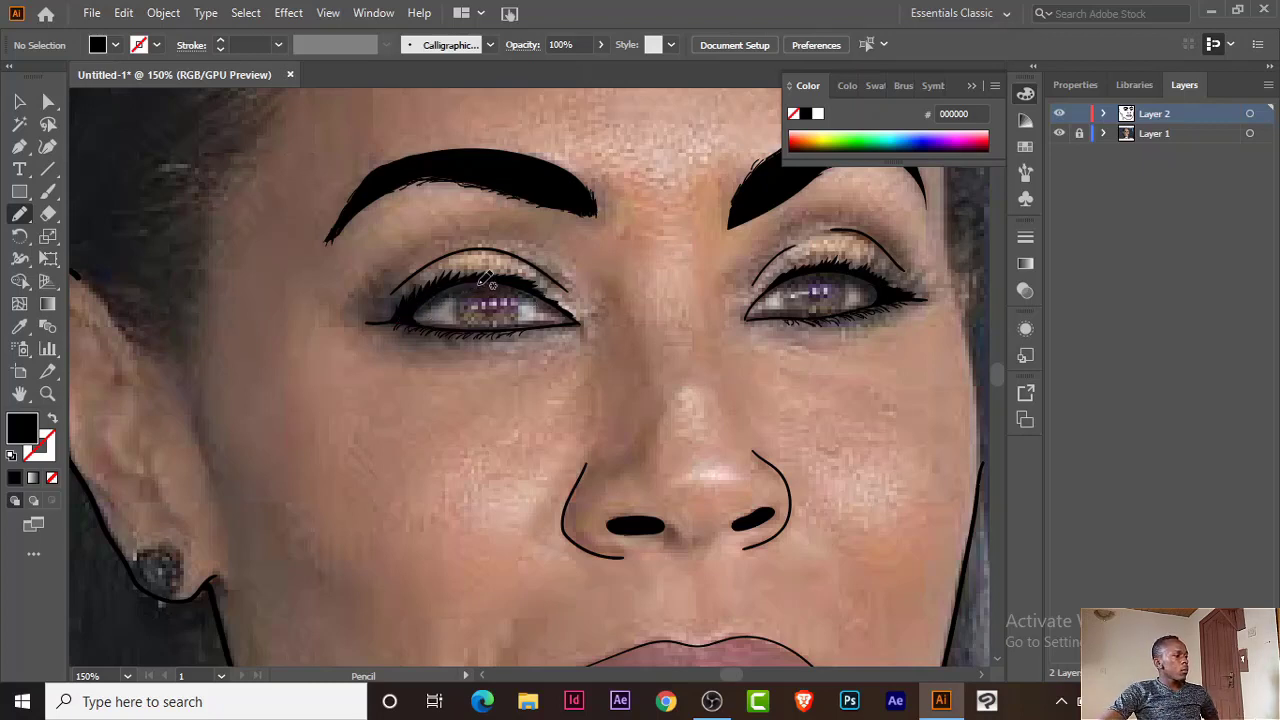
{"action": "mouse_move", "coordinate": [481, 284]}
{"action": "left_mouse_down"}
{"action": "mouse_move", "coordinate": [462, 303]}
{"action": "mouse_move", "coordinate": [500, 284]}
{"action": "left_mouse_up"}
{"action": "mouse_move", "coordinate": [790, 282]}
{"action": "left_mouse_down"}
{"action": "mouse_move", "coordinate": [851, 272]}
{"action": "mouse_move", "coordinate": [805, 318]}
{"action": "left_mouse_up"}
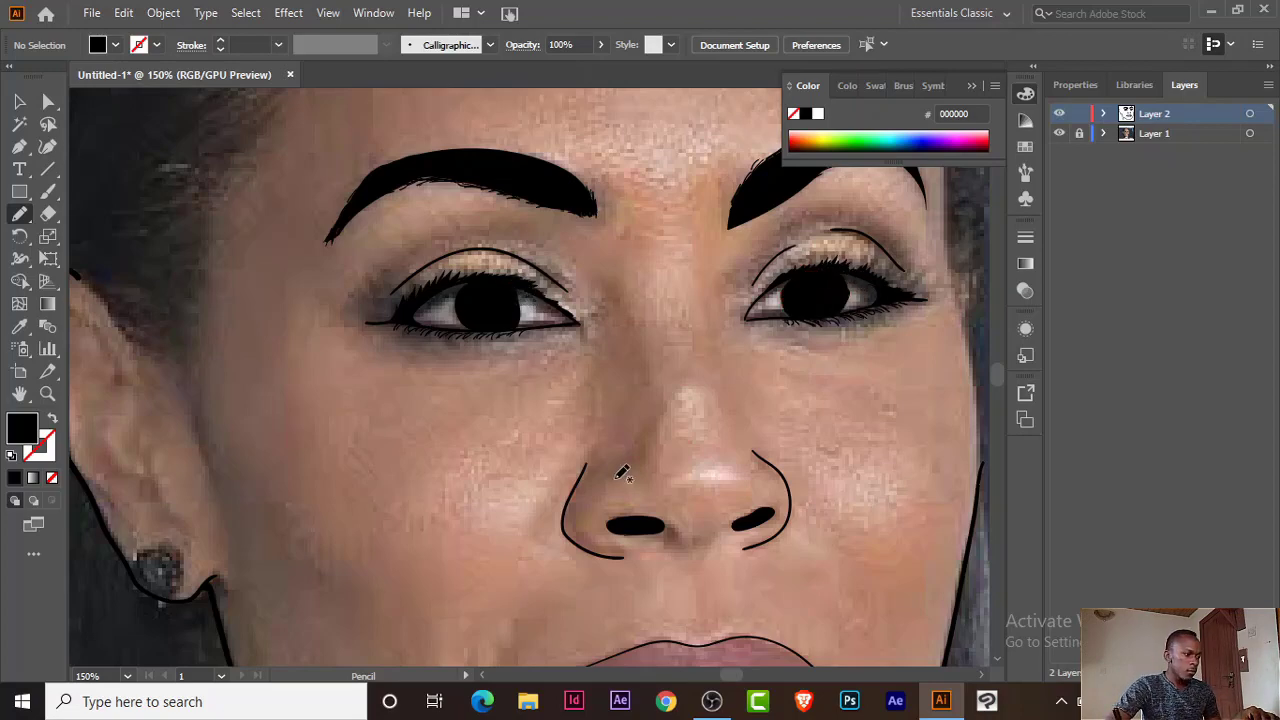
{"action": "left_click_drag", "start_coordinate": [624, 473], "coordinate": [589, 378]}
{"action": "left_click", "coordinate": [48, 191]}
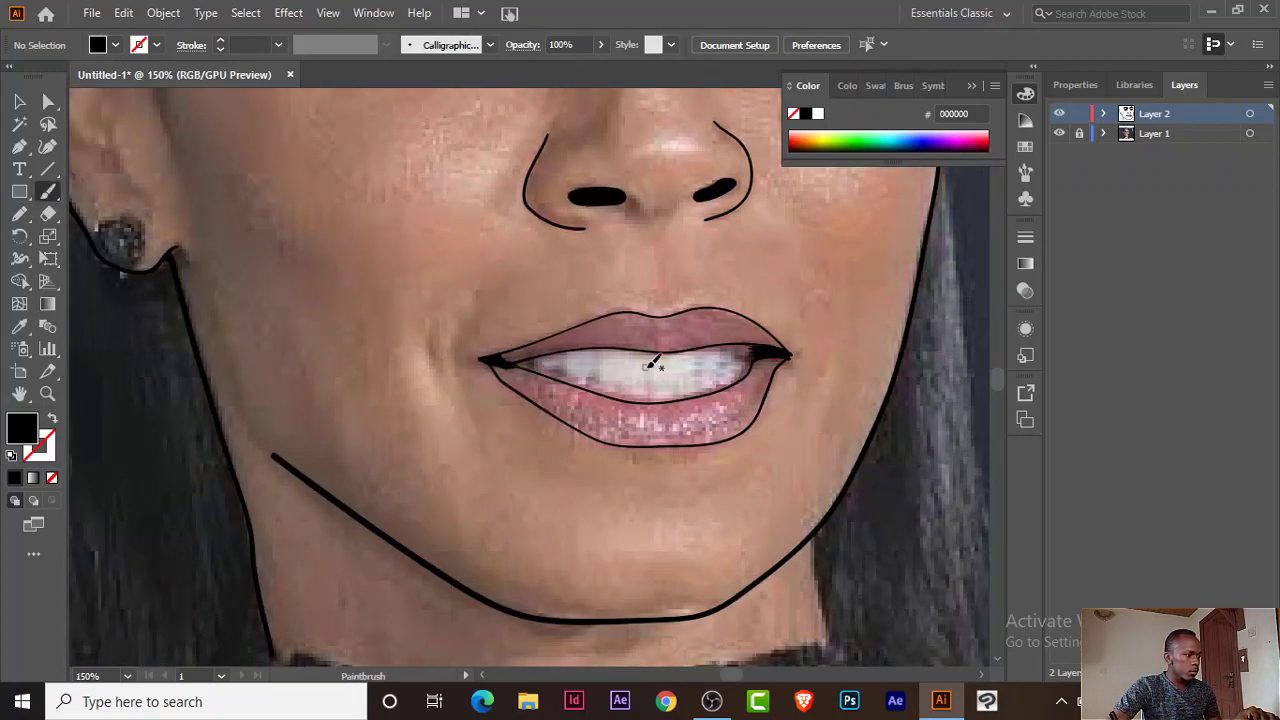
Step: Extend the wavy teeth-edge stroke to the right mouth corner, then hide the photo to check
{"action": "key", "text": "shift+x"}
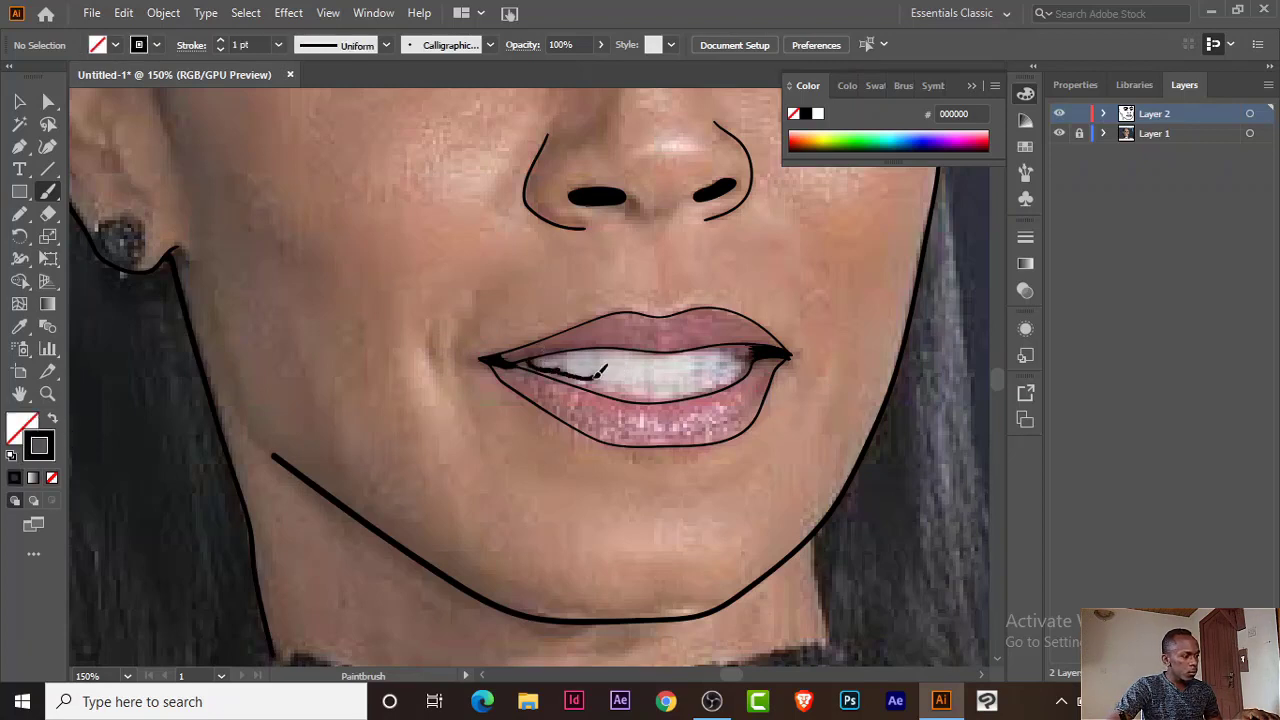
{"action": "left_click_drag", "start_coordinate": [727, 368], "coordinate": [762, 352]}
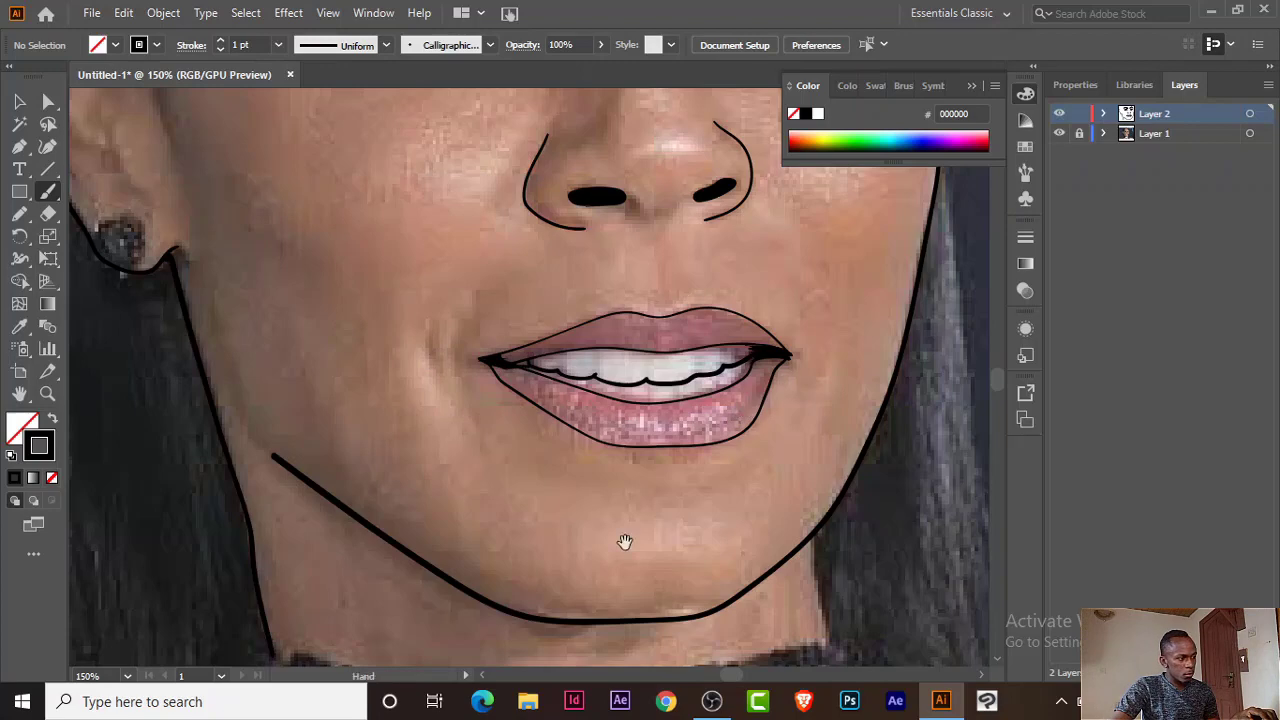
{"action": "scroll", "coordinate": [640, 537], "scroll_direction": "down", "scroll_amount": 3}
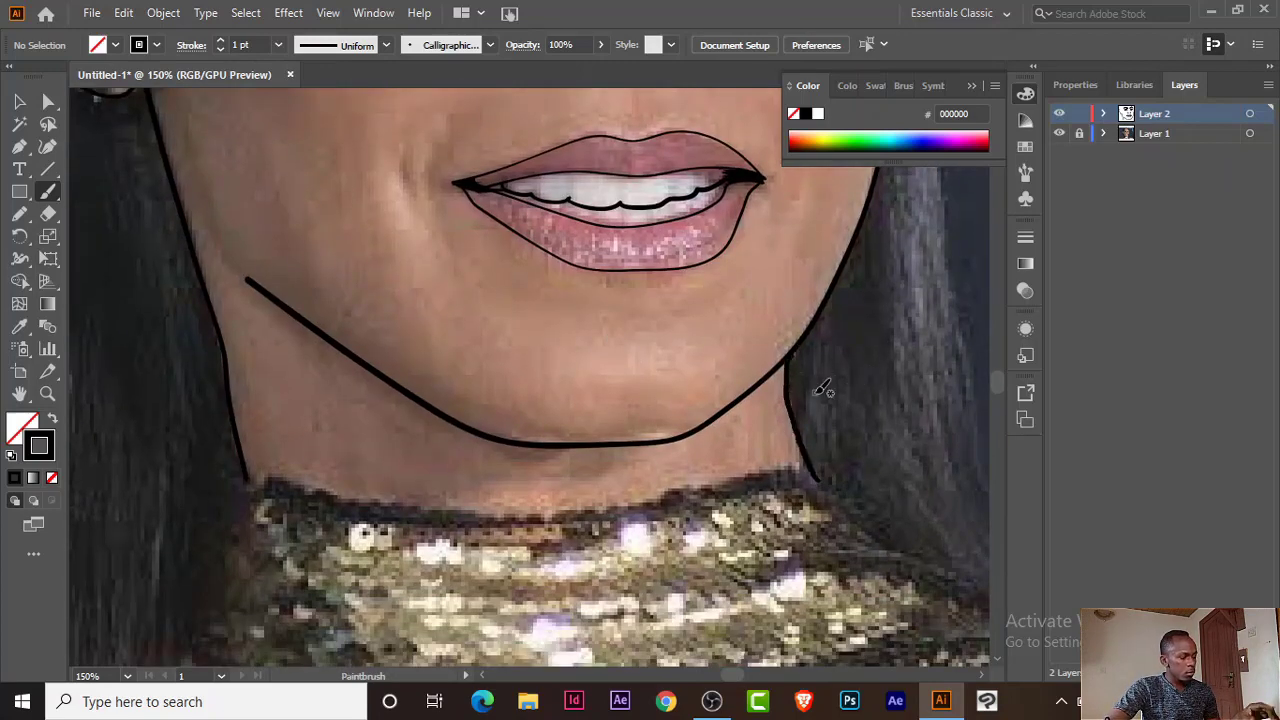
{"action": "scroll", "coordinate": [582, 390], "scroll_direction": "down", "scroll_amount": 5}
{"action": "left_click", "coordinate": [1060, 133]}
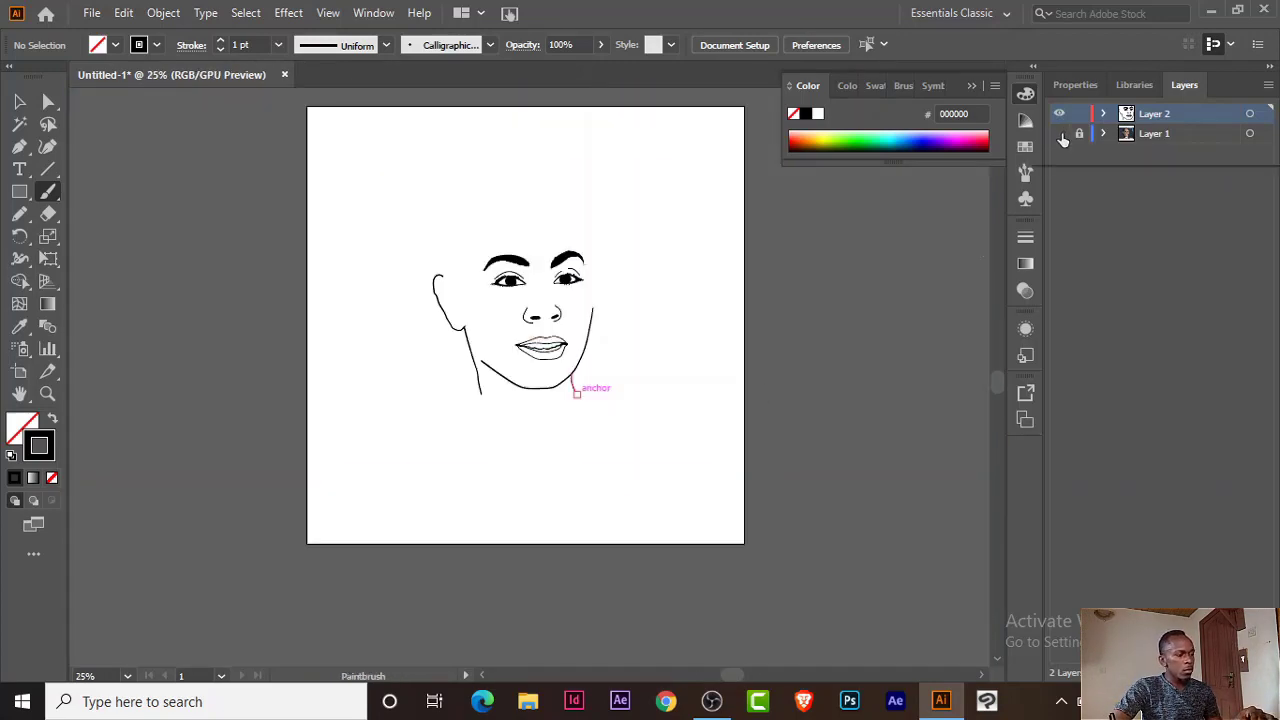
{"action": "key", "text": "ctrl+plus"}
{"action": "key", "text": "ctrl+plus"}
{"action": "key", "text": "ctrl+plus"}
{"action": "key", "text": "ctrl+plus"}
{"action": "key", "text": "ctrl+plus"}
Step: Paint thin crease lines inside the ear at 0.5 pt, then a finer 0.25 pt curve
{"action": "left_click_drag", "start_coordinate": [548, 510], "coordinate": [643, 646]}
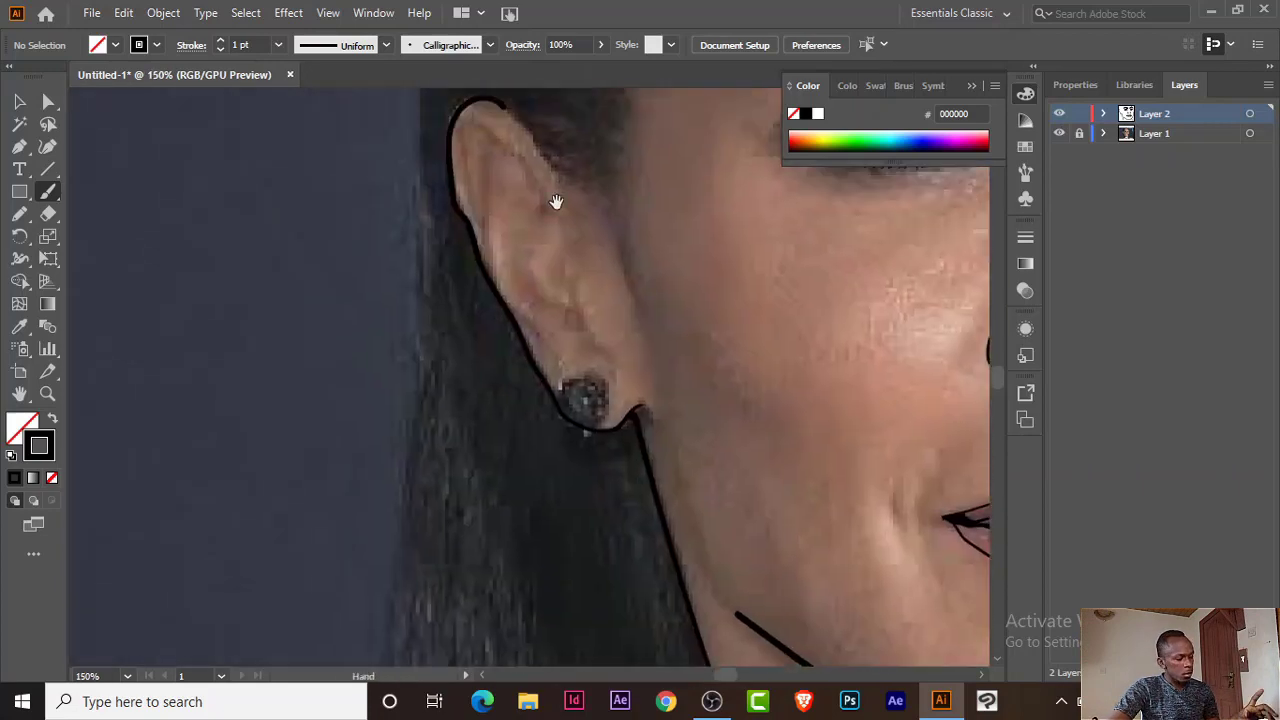
{"action": "left_click", "coordinate": [278, 44]}
{"action": "left_click", "coordinate": [300, 80]}
{"action": "mouse_move", "coordinate": [538, 262]}
{"action": "left_mouse_down"}
{"action": "mouse_move", "coordinate": [466, 215]}
{"action": "mouse_move", "coordinate": [474, 283]}
{"action": "left_mouse_up"}
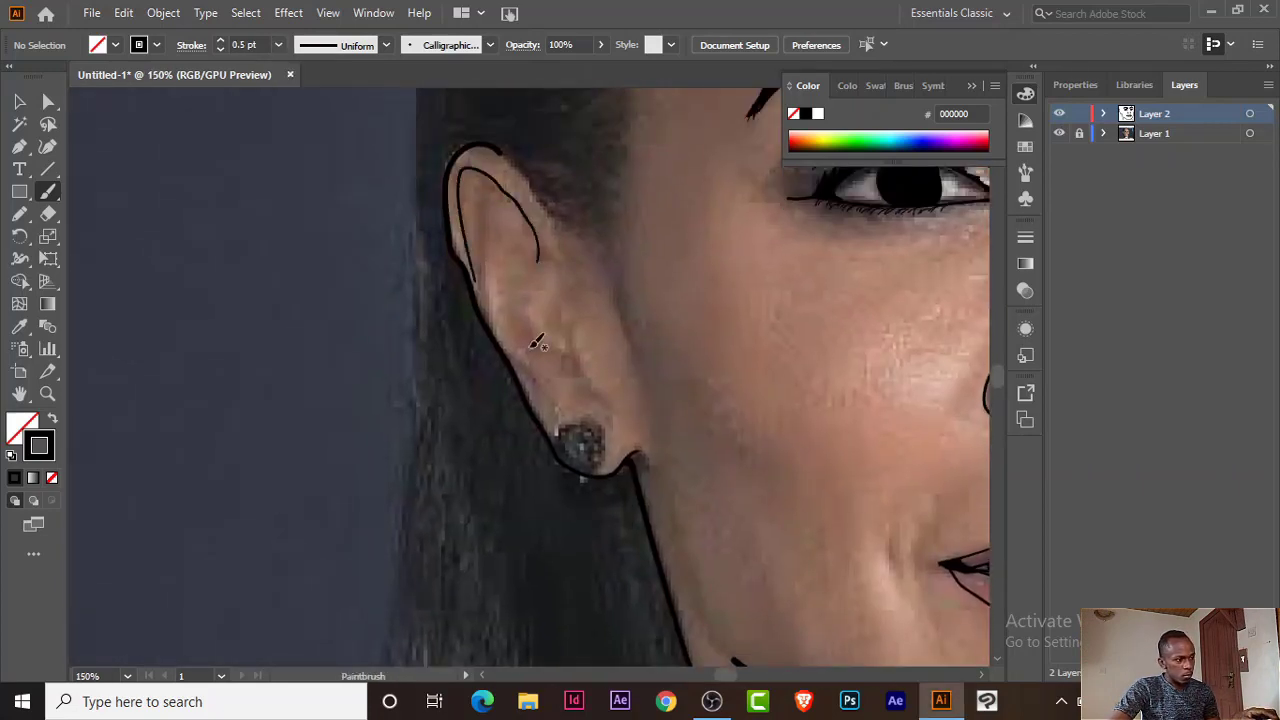
{"action": "left_click_drag", "start_coordinate": [562, 308], "coordinate": [580, 372]}
{"action": "left_click", "coordinate": [278, 44]}
{"action": "left_click", "coordinate": [290, 62]}
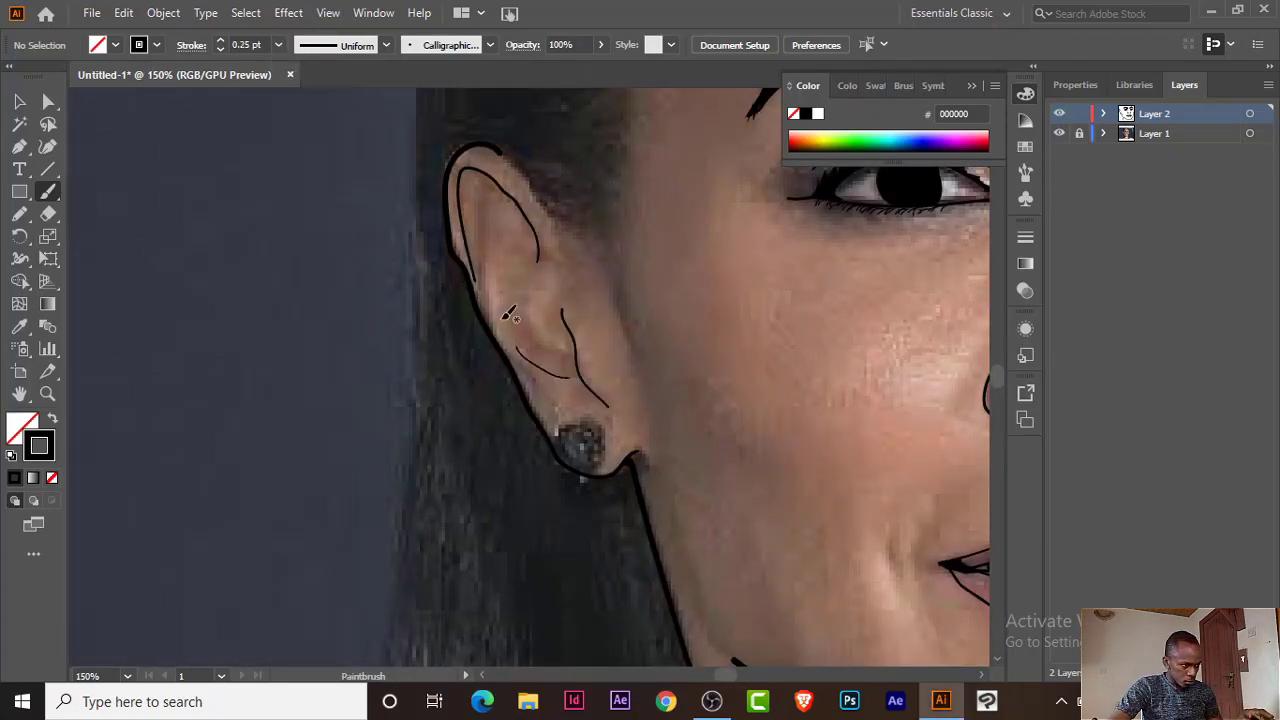
{"action": "left_click_drag", "start_coordinate": [505, 328], "coordinate": [521, 245]}
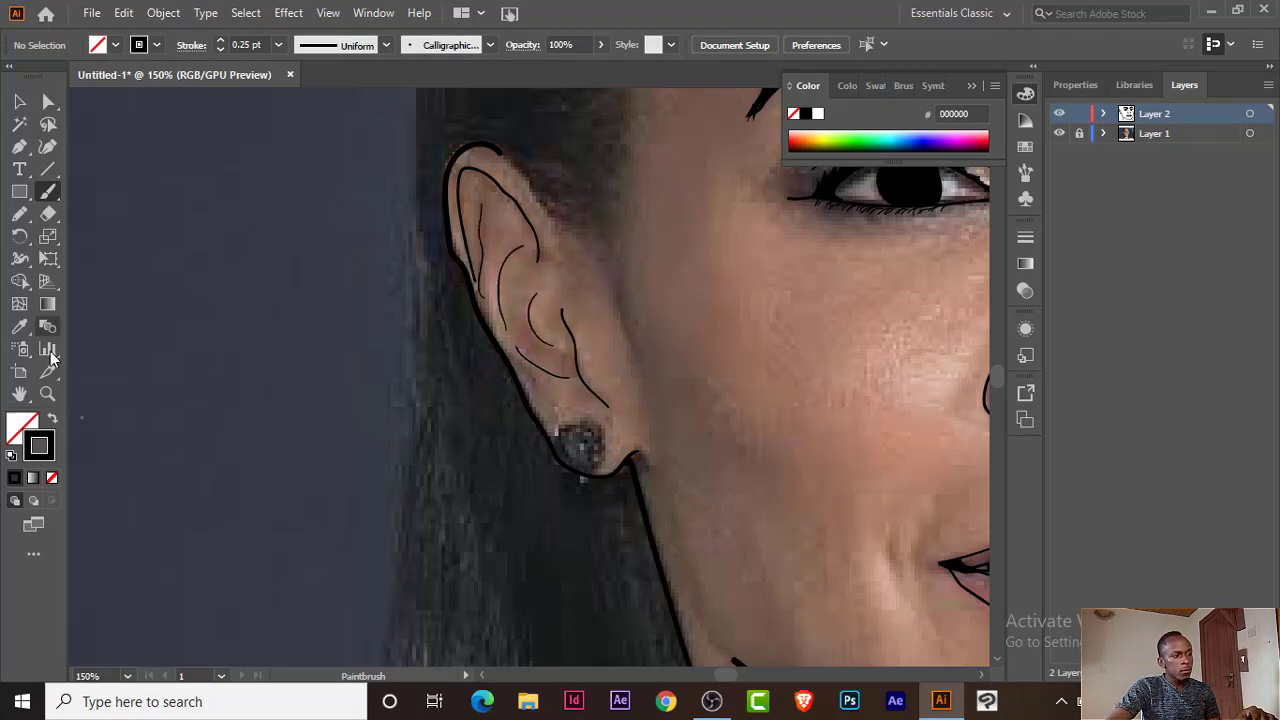
Step: Trace the earring as a closed Pencil shape with solid black fill
{"action": "left_click", "coordinate": [52, 418]}
{"action": "key", "text": "n"}
{"action": "left_click_drag", "start_coordinate": [596, 428], "coordinate": [600, 474]}
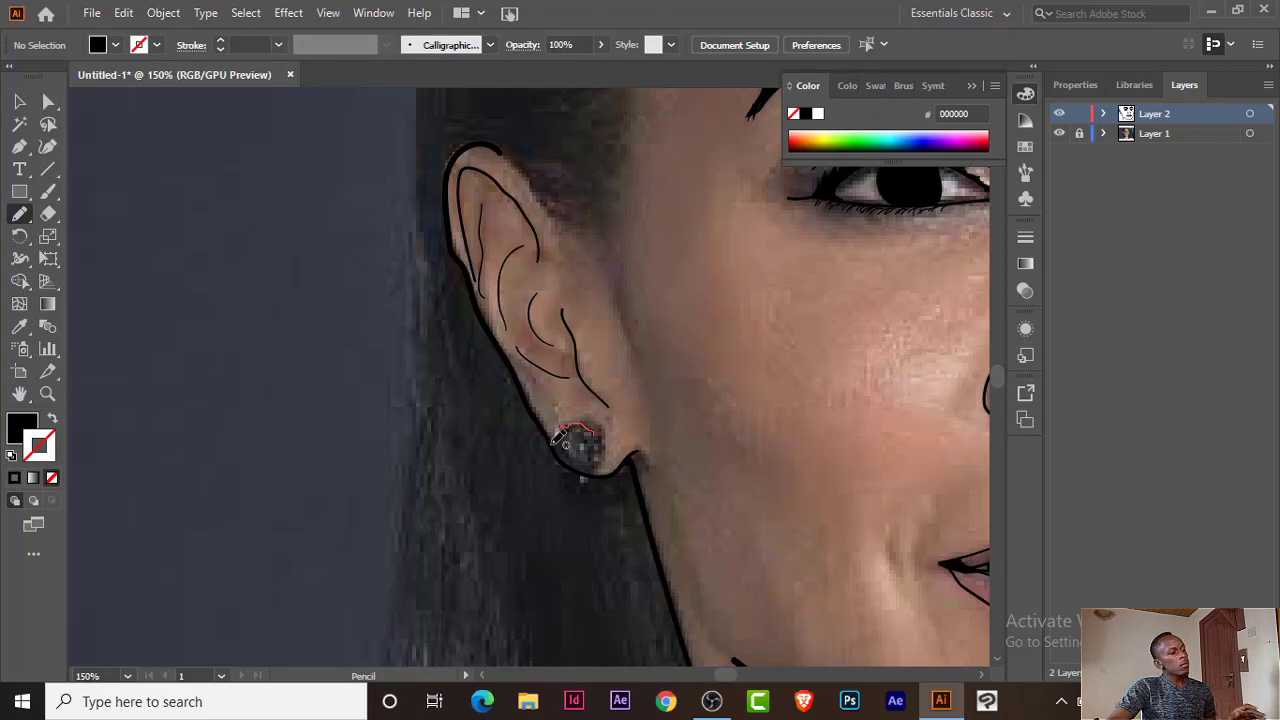
{"action": "left_click_drag", "start_coordinate": [590, 425], "coordinate": [594, 428]}
Step: Trace a closed black hair shape on the left side, from ear to temple
{"action": "key", "text": "ctrl+0"}
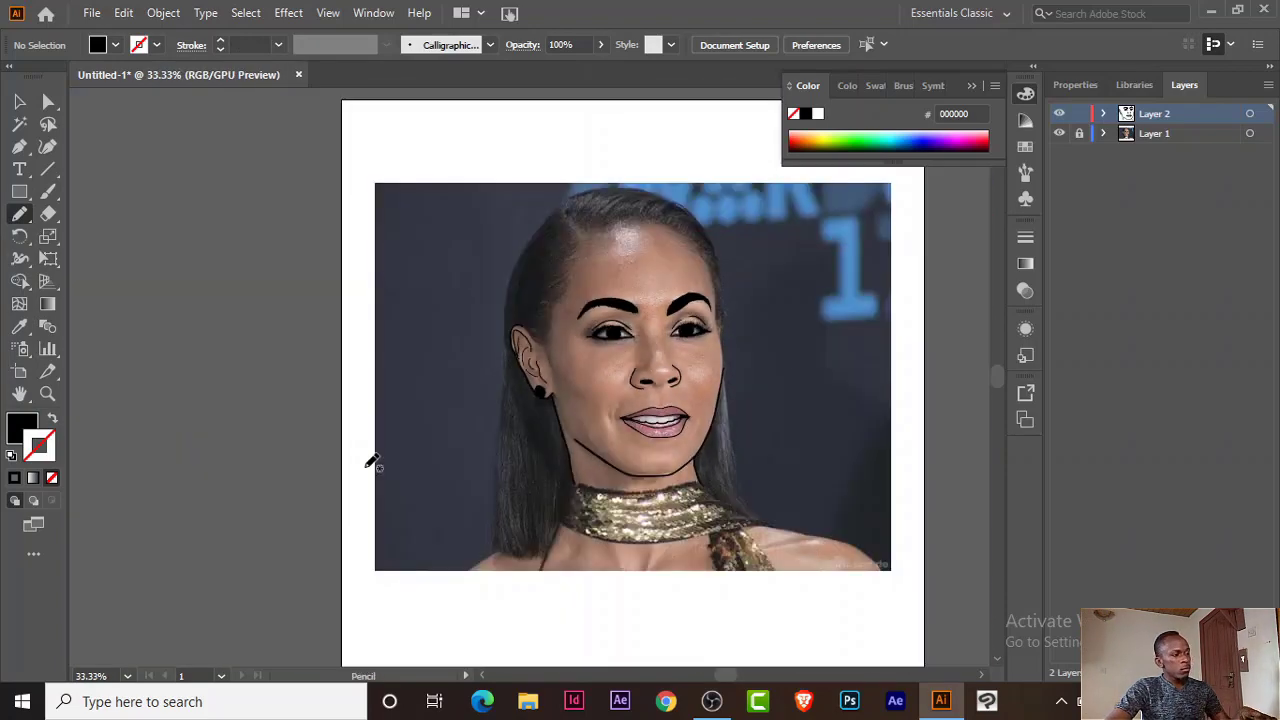
{"action": "scroll", "coordinate": [673, 433], "scroll_direction": "up", "scroll_amount": 3}
{"action": "scroll", "coordinate": [673, 440], "scroll_direction": "up", "scroll_amount": 2}
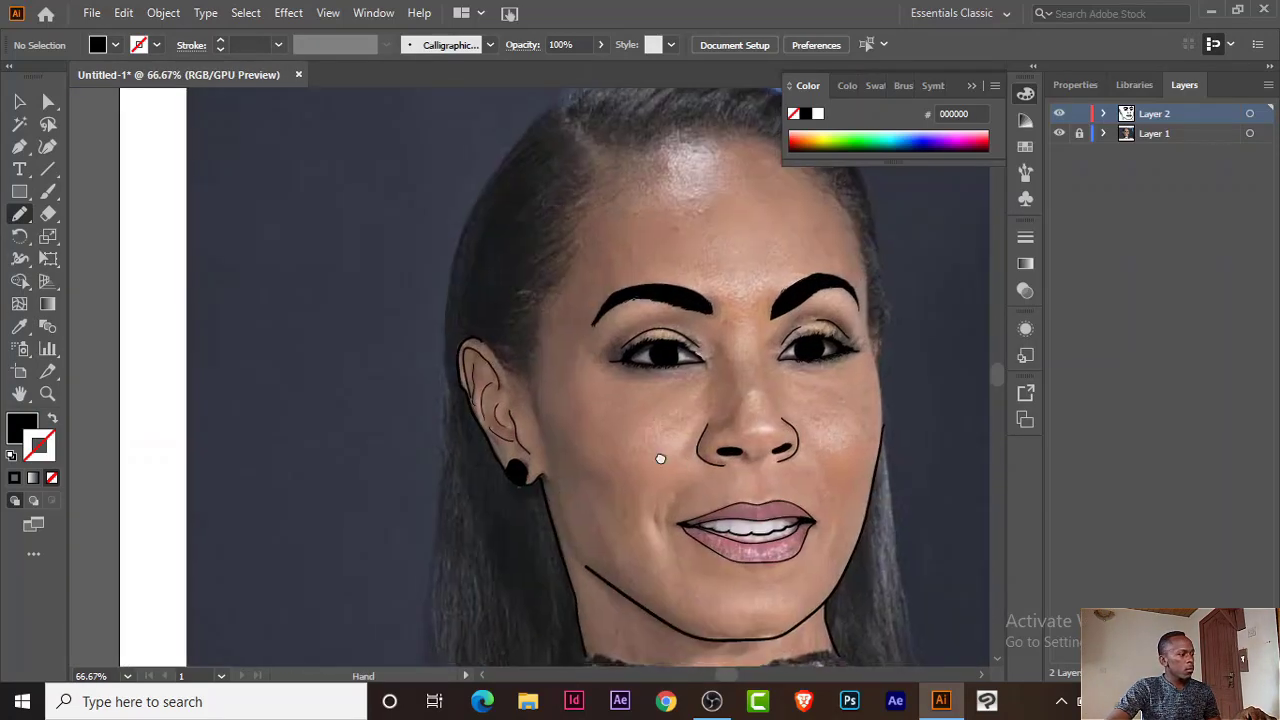
{"action": "scroll", "coordinate": [400, 500], "scroll_direction": "up", "scroll_amount": 2}
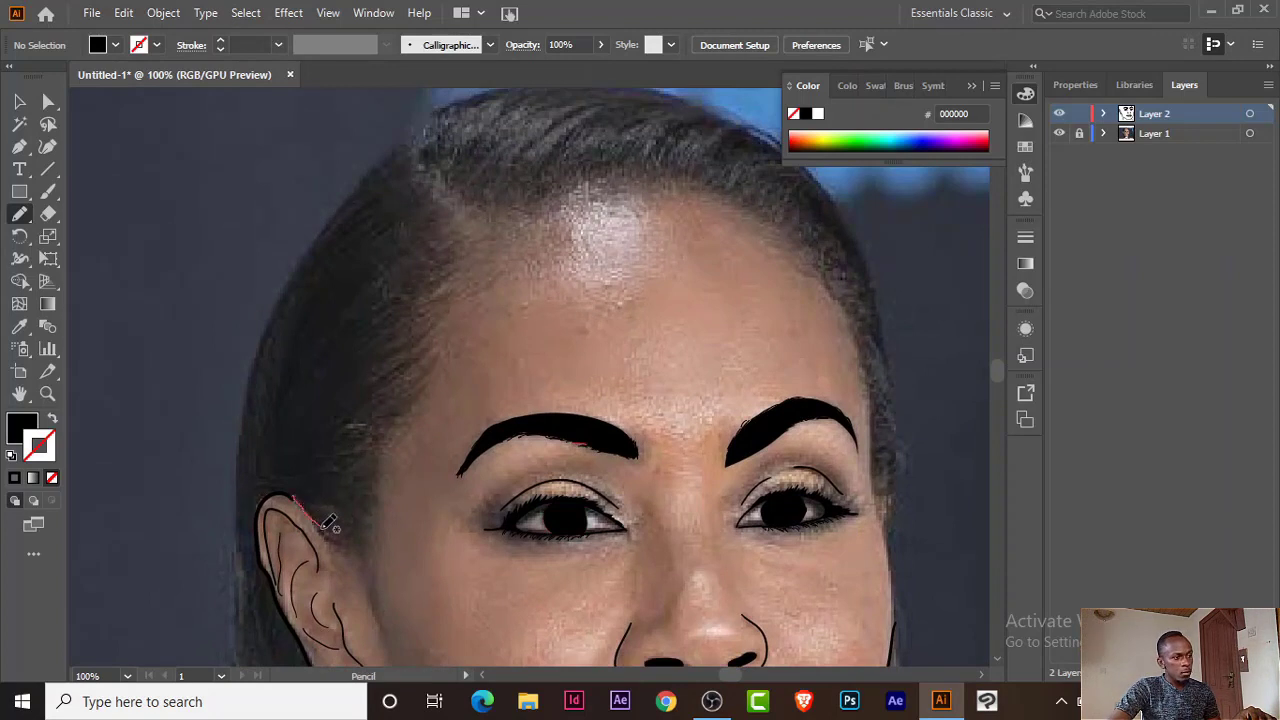
{"action": "left_click_drag", "start_coordinate": [376, 551], "coordinate": [379, 441]}
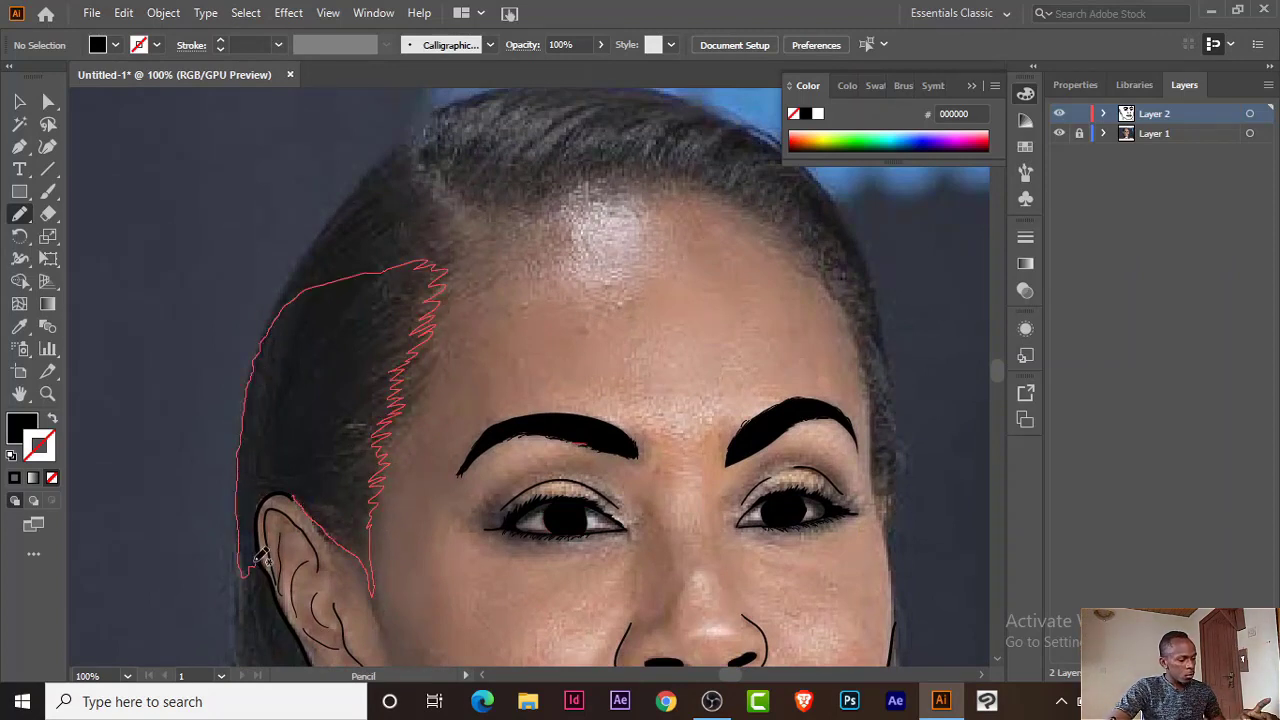
{"action": "left_click_drag", "start_coordinate": [241, 444], "coordinate": [295, 495]}
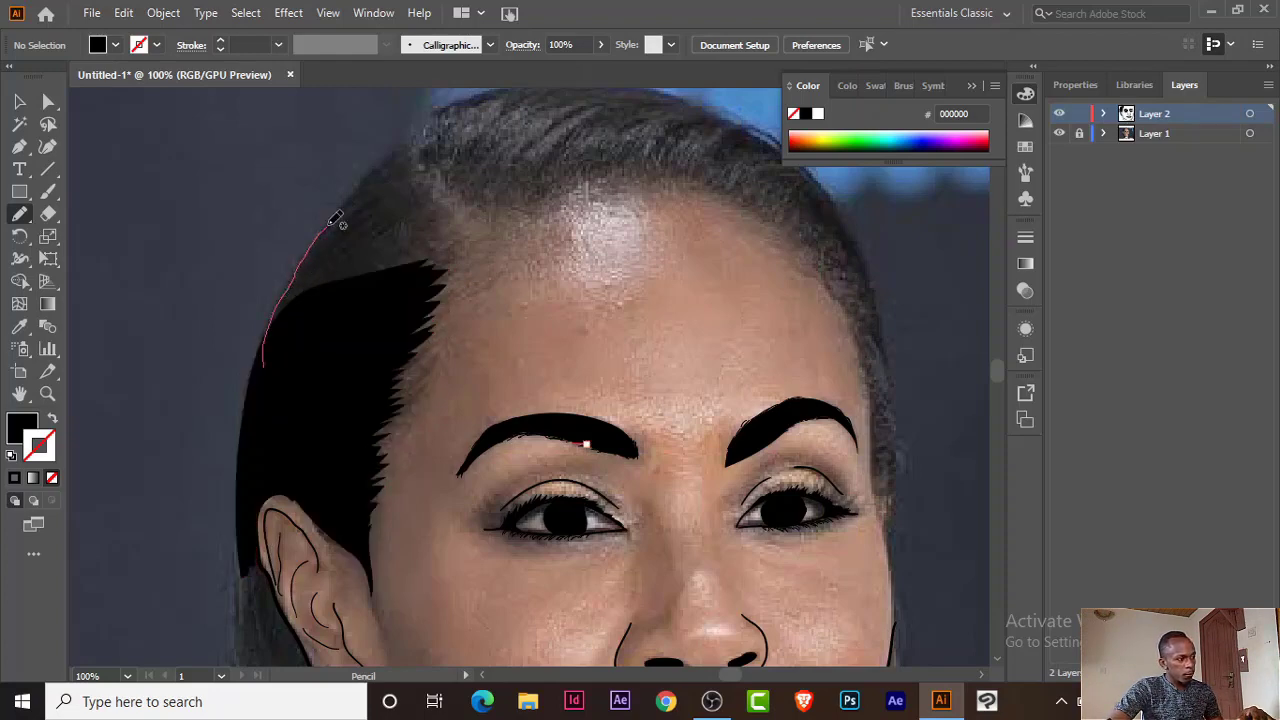
{"action": "left_click_drag", "start_coordinate": [441, 265], "coordinate": [457, 286]}
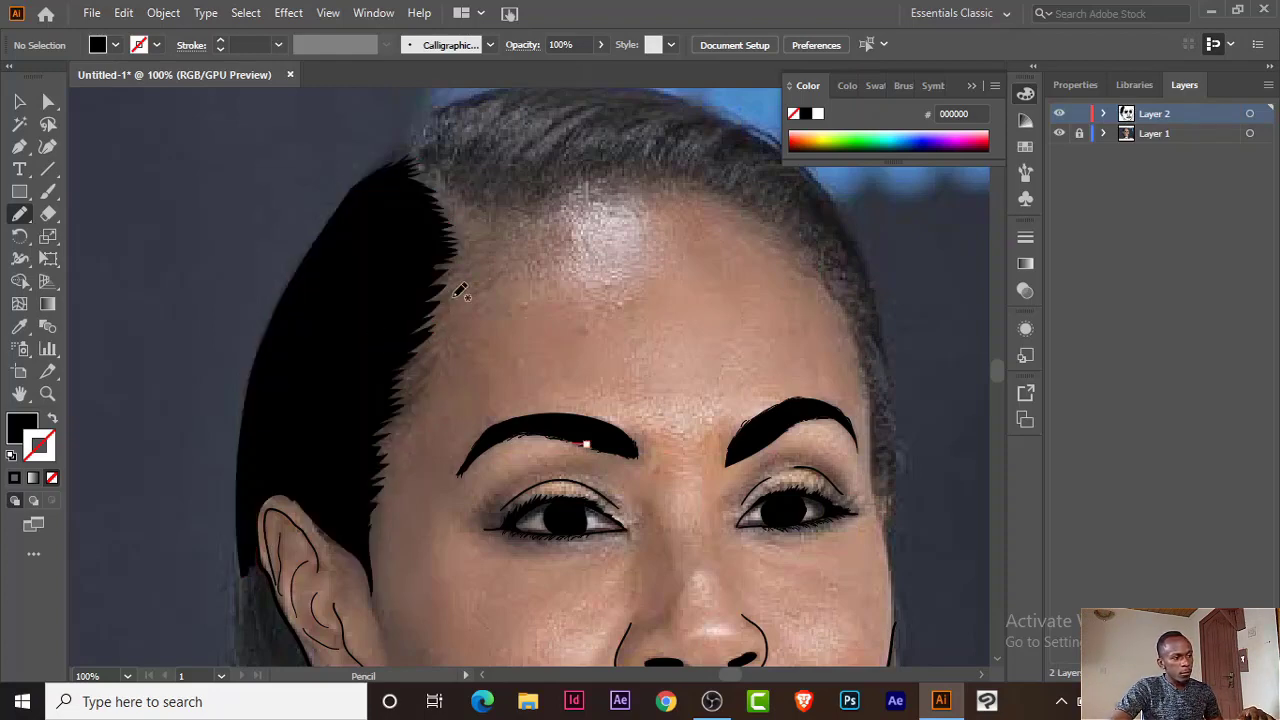
Step: Trace a solid black hair shape across the top of the head
{"action": "mouse_move", "coordinate": [440, 157]}
{"action": "left_mouse_down"}
{"action": "mouse_move", "coordinate": [350, 337]}
{"action": "mouse_move", "coordinate": [416, 396]}
{"action": "left_mouse_up"}
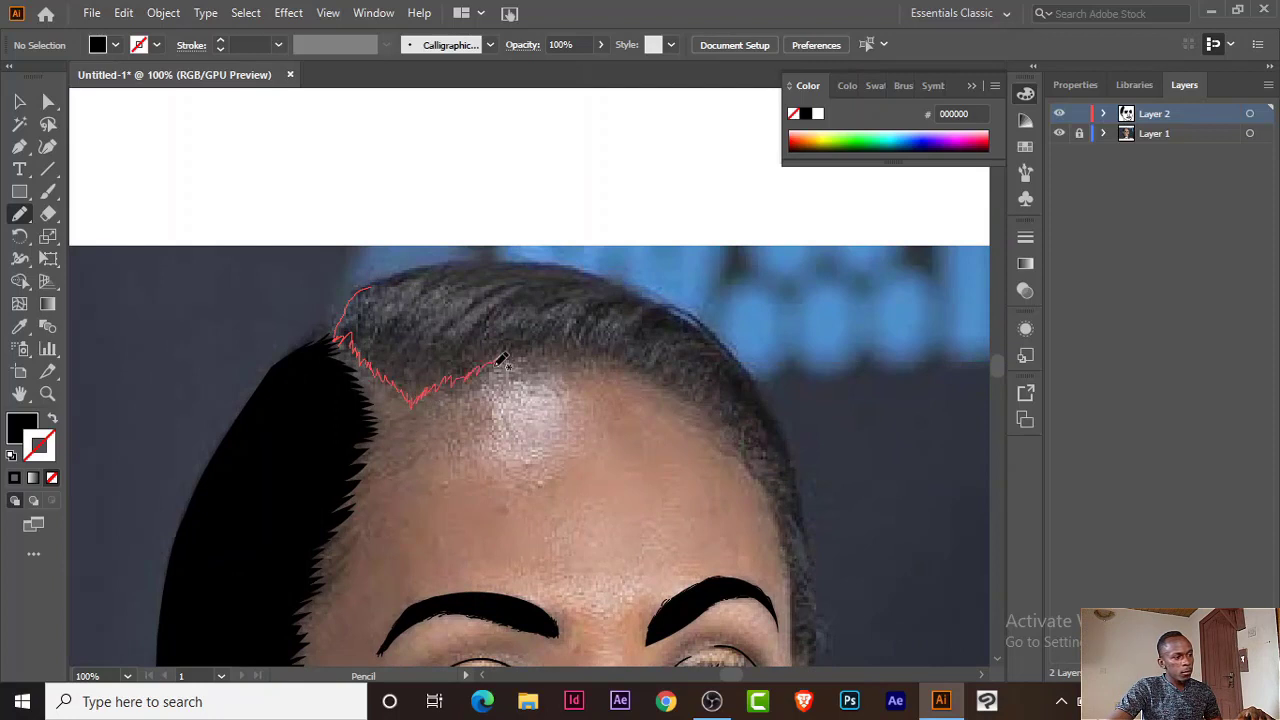
{"action": "left_click_drag", "start_coordinate": [502, 362], "coordinate": [340, 335]}
{"action": "mouse_move", "coordinate": [616, 347]}
{"action": "left_mouse_down"}
{"action": "mouse_move", "coordinate": [476, 350]}
{"action": "mouse_move", "coordinate": [599, 453]}
{"action": "left_mouse_up"}
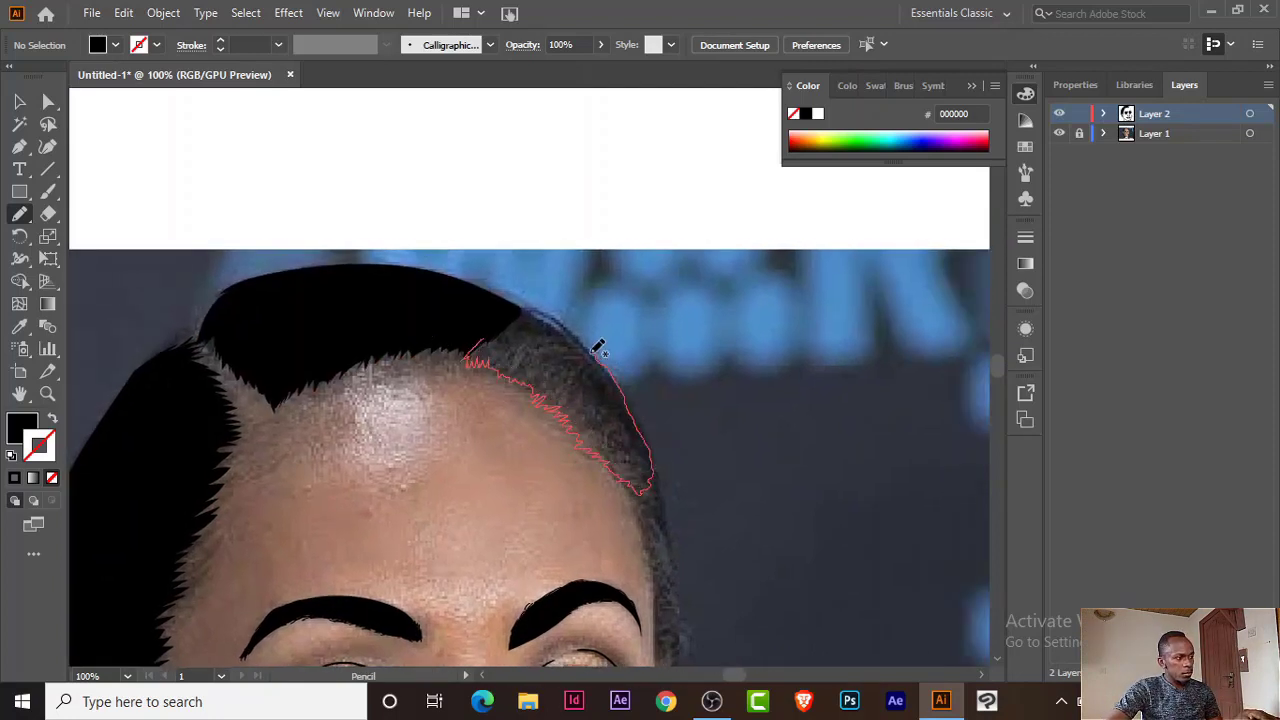
{"action": "left_click_drag", "start_coordinate": [598, 348], "coordinate": [520, 318]}
Step: Close a black hair shape down the right temple
{"action": "left_click_drag", "start_coordinate": [445, 300], "coordinate": [623, 414]}
{"action": "scroll", "coordinate": [560, 400], "scroll_direction": "down", "scroll_amount": 5}
{"action": "scroll", "coordinate": [560, 400], "scroll_direction": "right", "scroll_amount": 5}
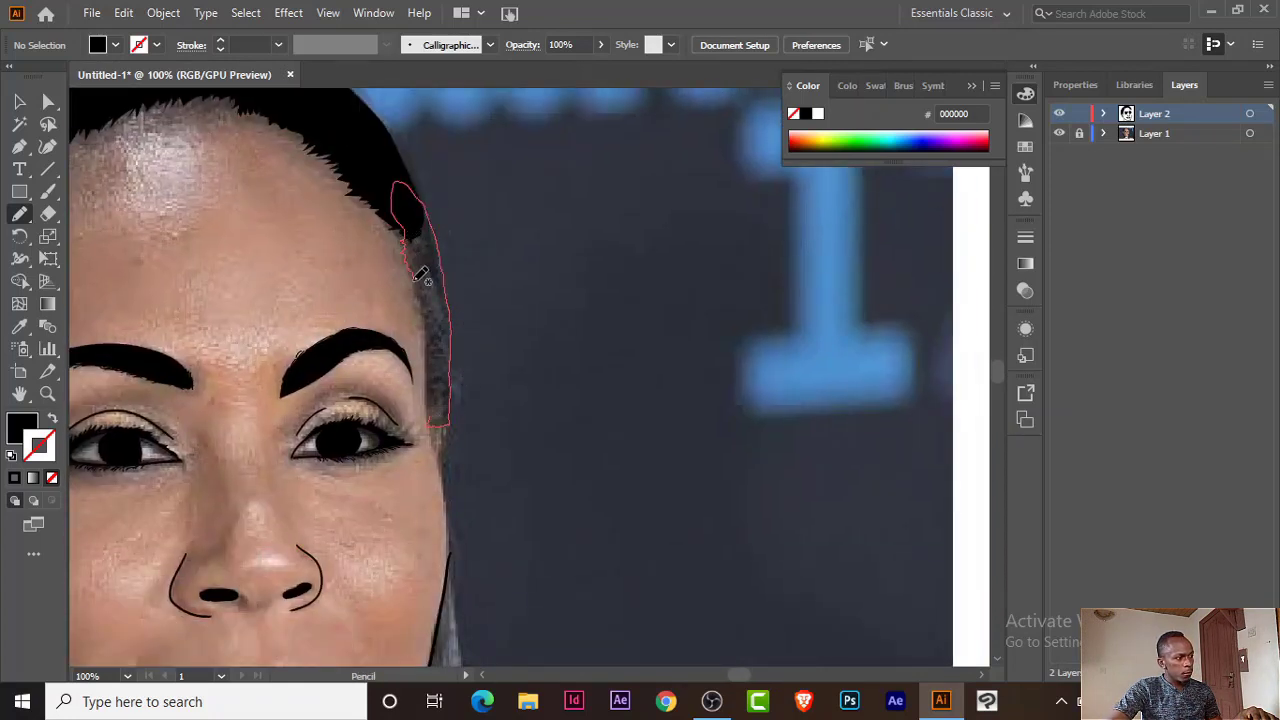
{"action": "left_click_drag", "start_coordinate": [432, 357], "coordinate": [462, 392]}
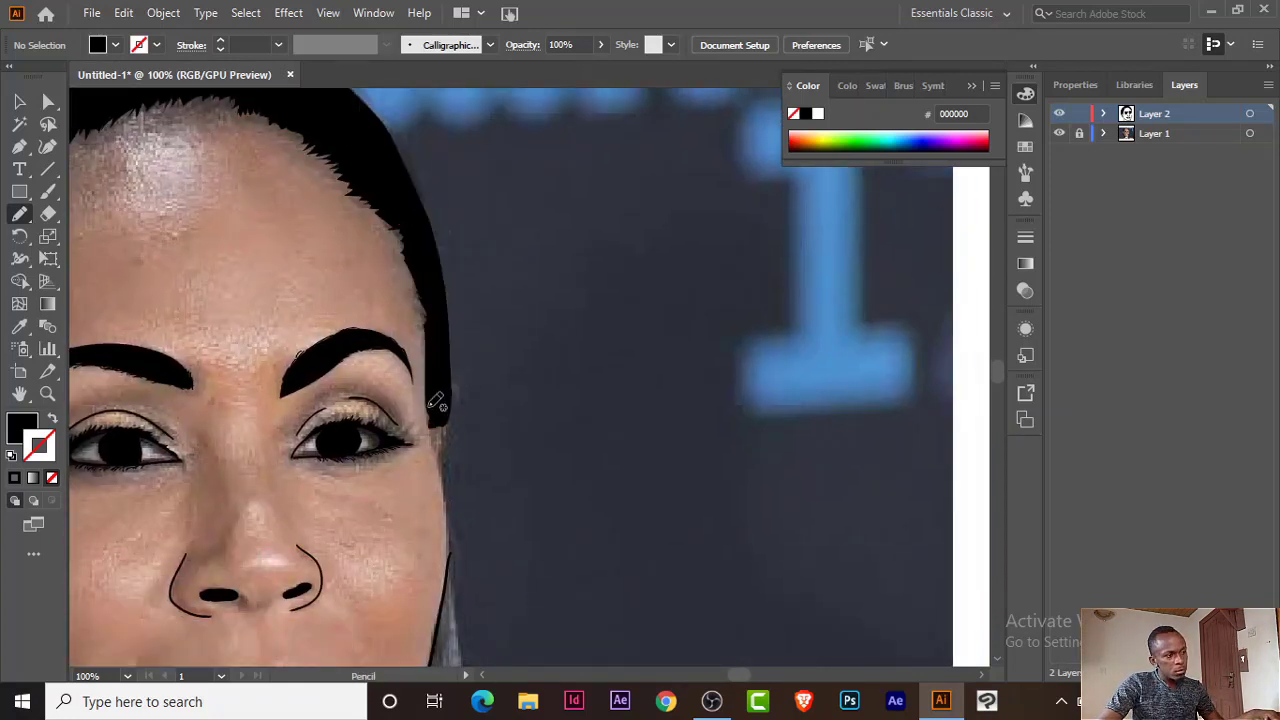
{"action": "left_click_drag", "start_coordinate": [385, 522], "coordinate": [330, 332]}
Step: Paint a black brush stroke to fill the gap along the jaw
{"action": "left_click", "coordinate": [52, 418]}
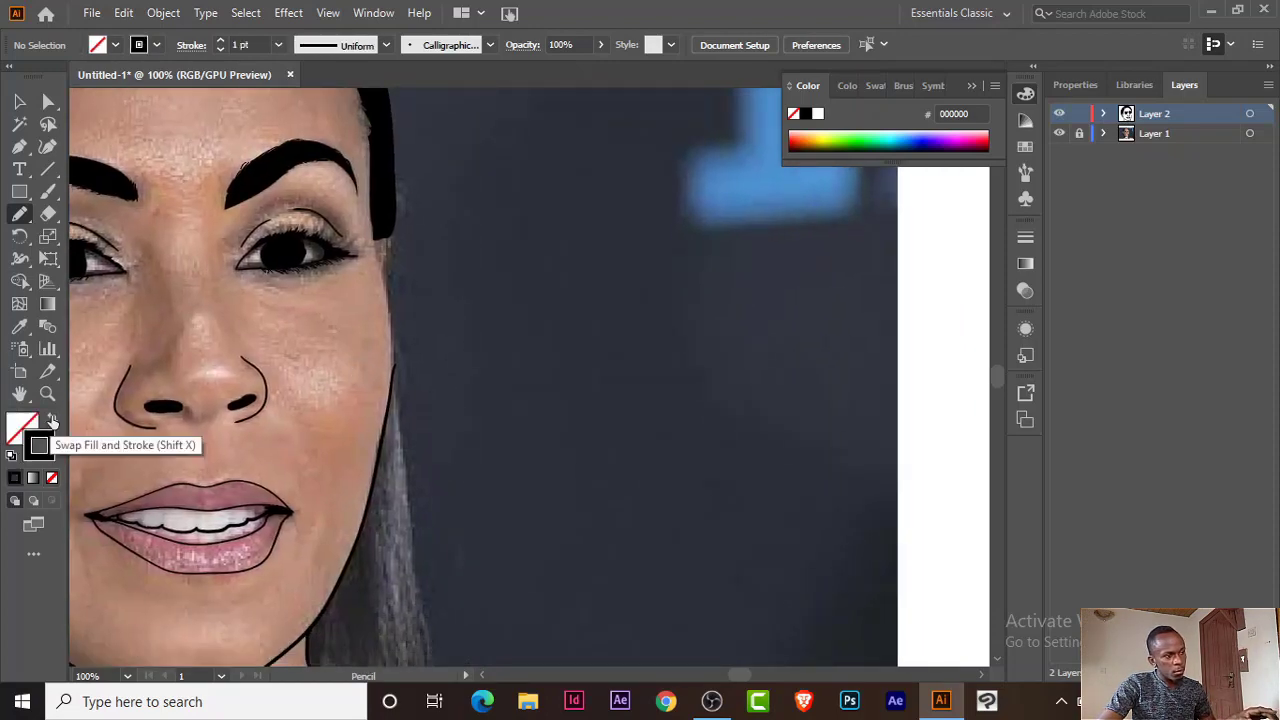
{"action": "left_click", "coordinate": [47, 191]}
{"action": "scroll", "coordinate": [396, 238], "scroll_direction": "up", "scroll_amount": 2}
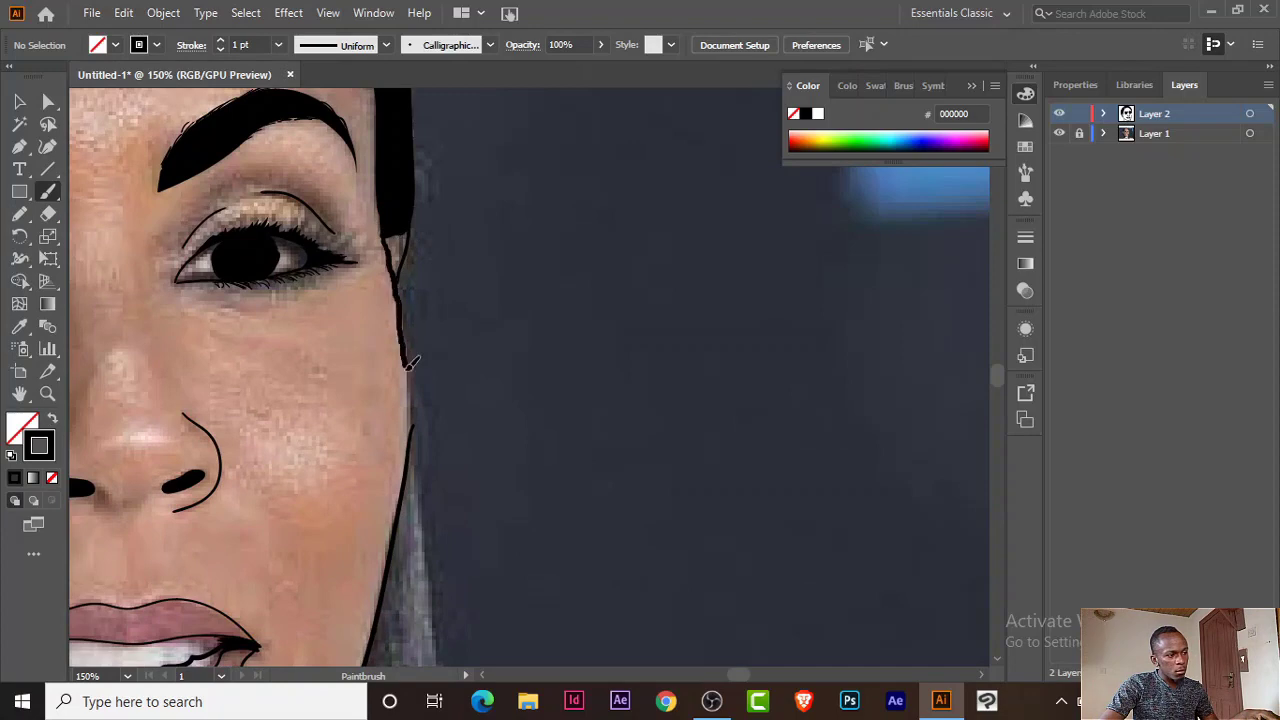
{"action": "left_click_drag", "start_coordinate": [408, 365], "coordinate": [412, 426]}
{"action": "scroll", "coordinate": [429, 371], "scroll_direction": "down", "scroll_amount": 3}
{"action": "scroll", "coordinate": [480, 317], "scroll_direction": "down", "scroll_amount": 2}
{"action": "scroll", "coordinate": [700, 552], "scroll_direction": "down", "scroll_amount": 1}
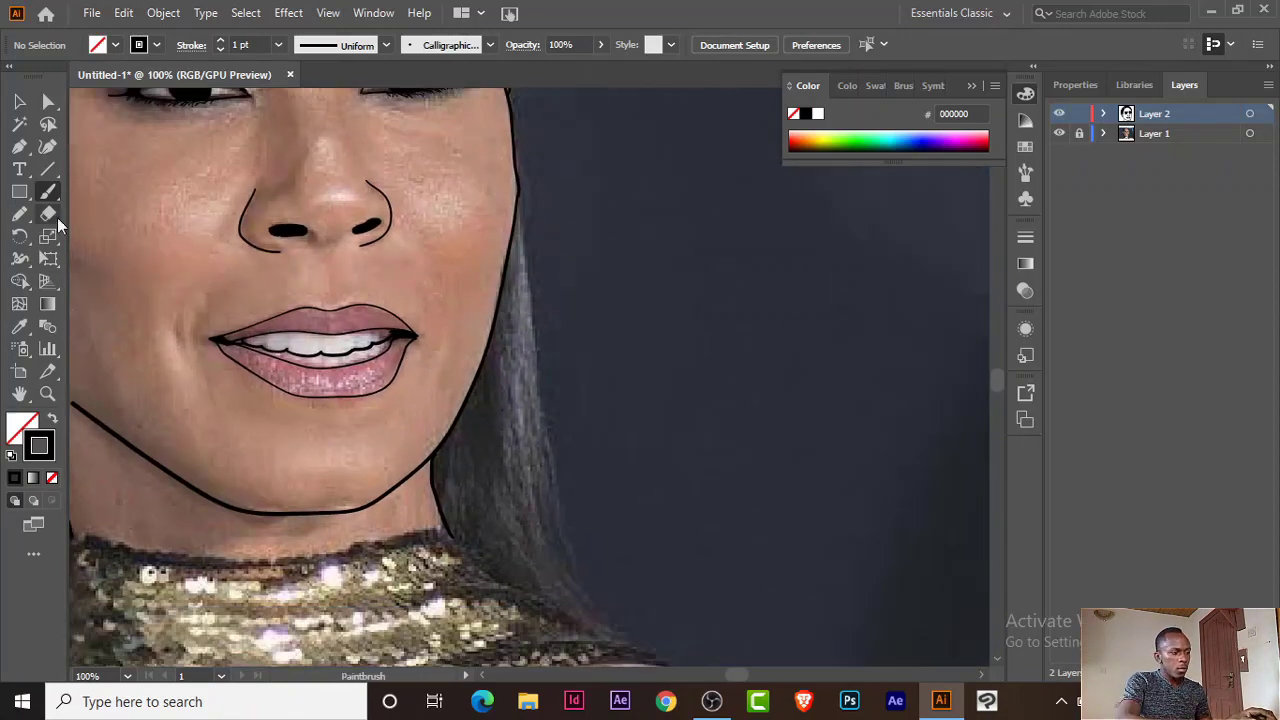
Step: Pencil-trace solid black hair along the right jaw, left shoulder and behind the ear
{"action": "key", "text": "shift+x"}
{"action": "left_click", "coordinate": [19, 213]}
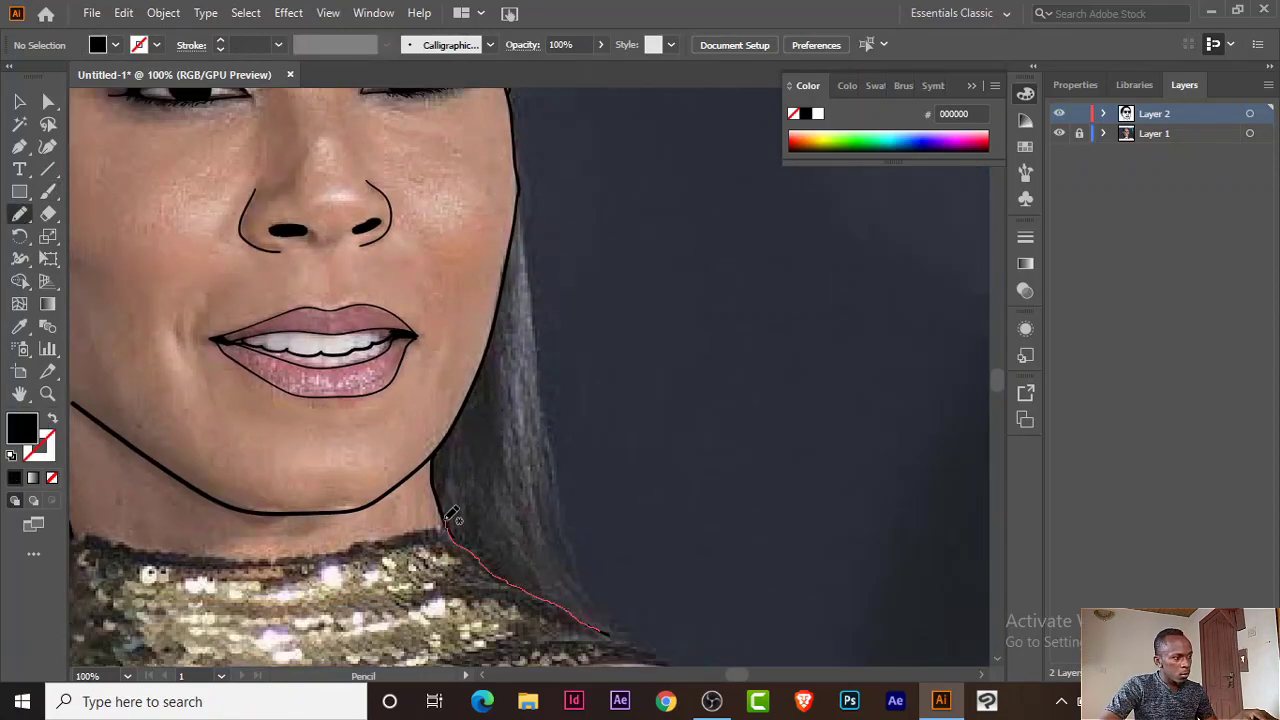
{"action": "left_click_drag", "start_coordinate": [441, 446], "coordinate": [491, 344]}
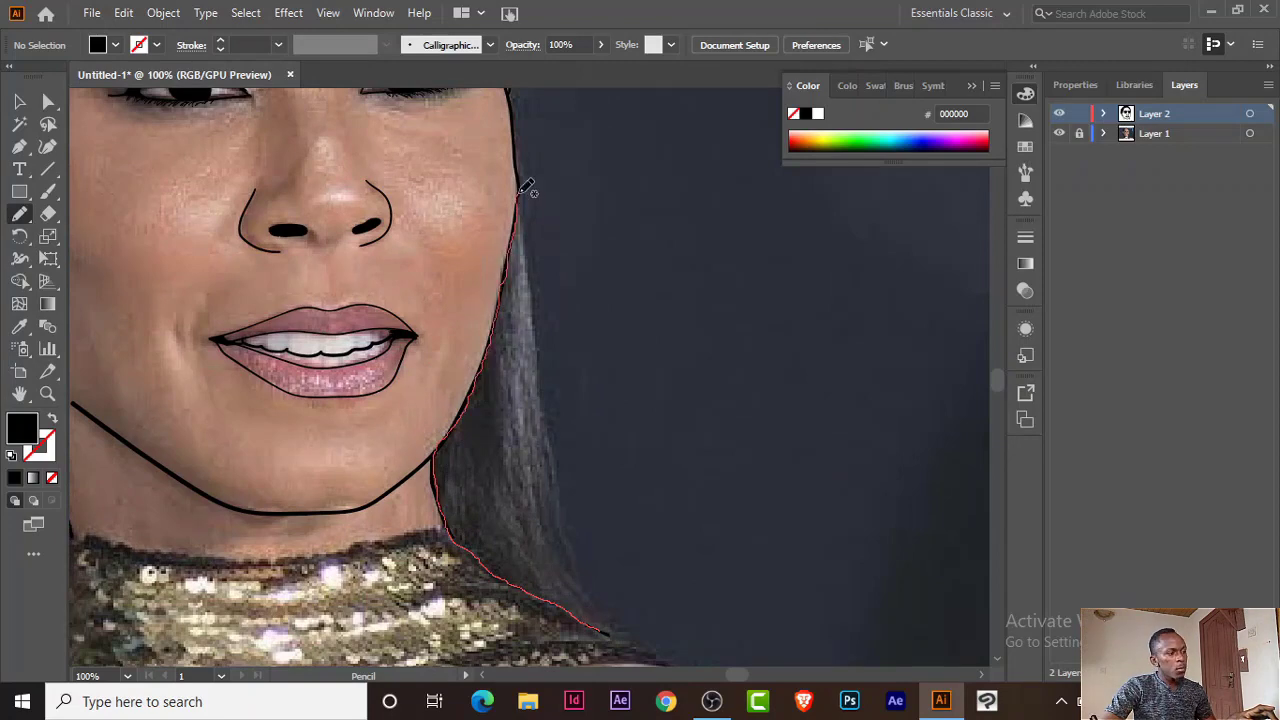
{"action": "left_click_drag", "start_coordinate": [521, 193], "coordinate": [632, 640]}
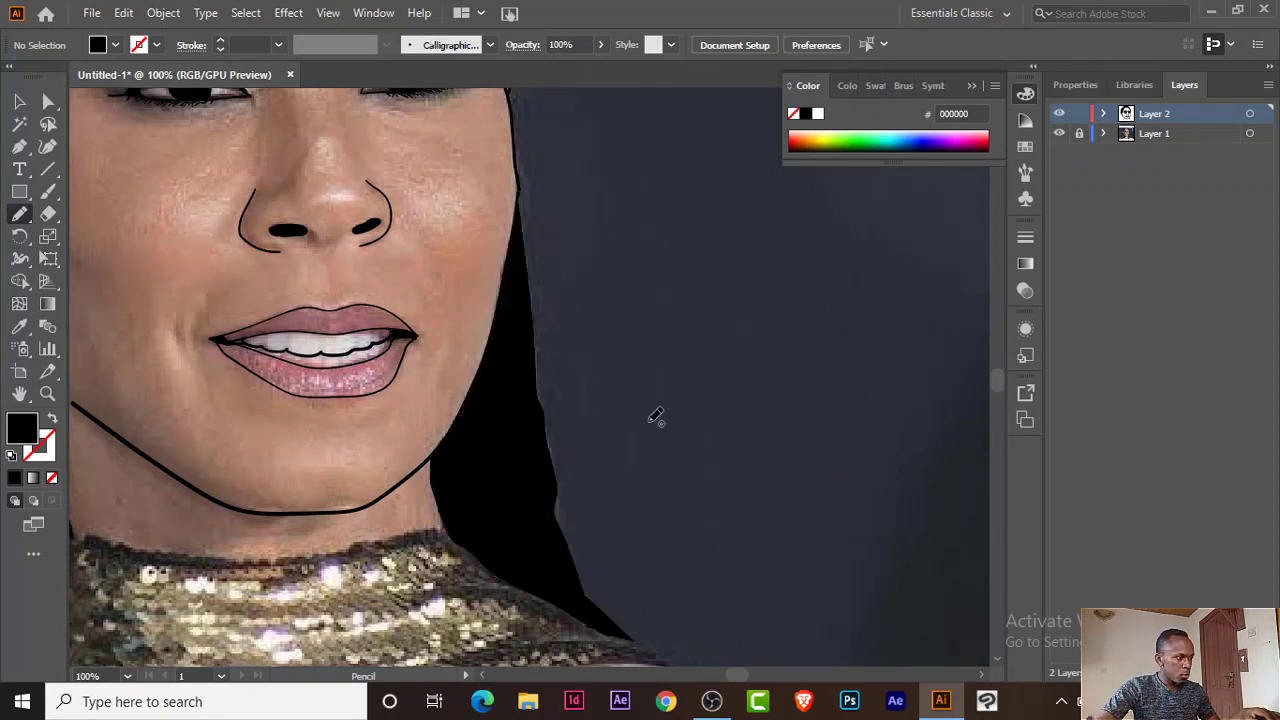
{"action": "scroll", "coordinate": [656, 416], "scroll_direction": "down", "scroll_amount": 3}
{"action": "scroll", "coordinate": [493, 501], "scroll_direction": "left", "scroll_amount": 5}
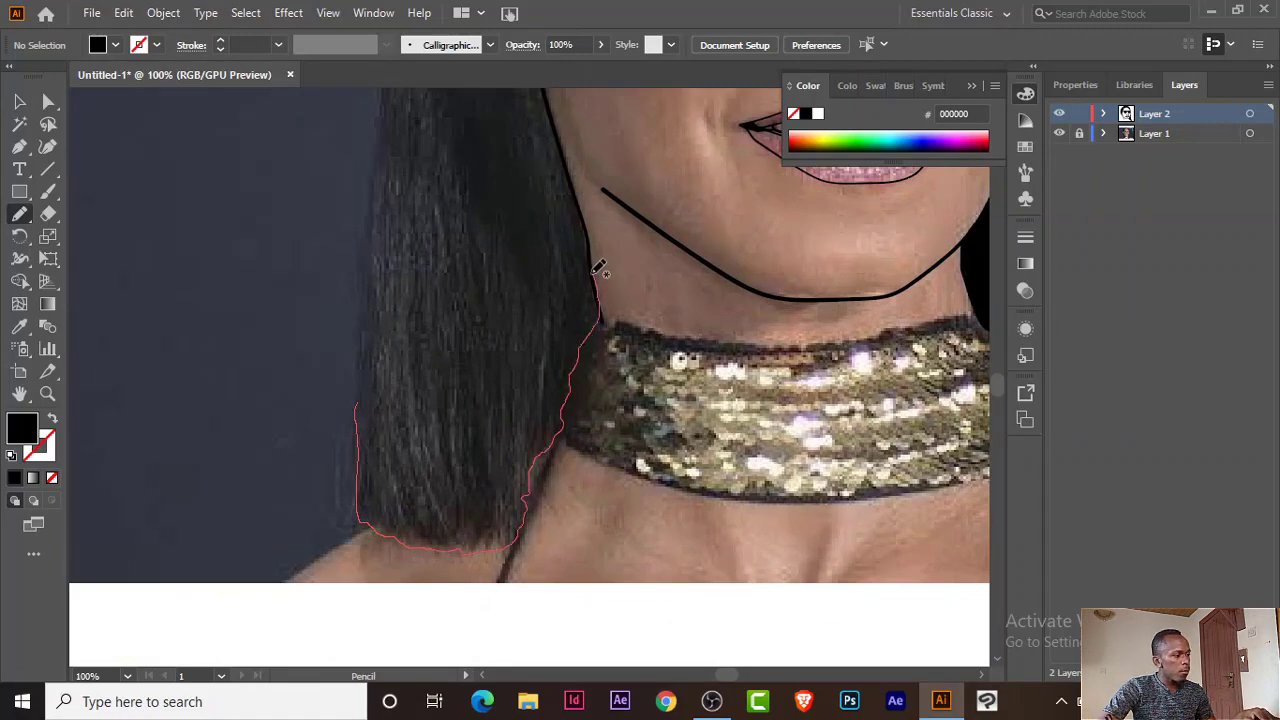
{"action": "left_click_drag", "start_coordinate": [598, 268], "coordinate": [381, 228]}
{"action": "left_click_drag", "start_coordinate": [363, 336], "coordinate": [360, 390]}
{"action": "scroll", "coordinate": [400, 400], "scroll_direction": "up", "scroll_amount": 5}
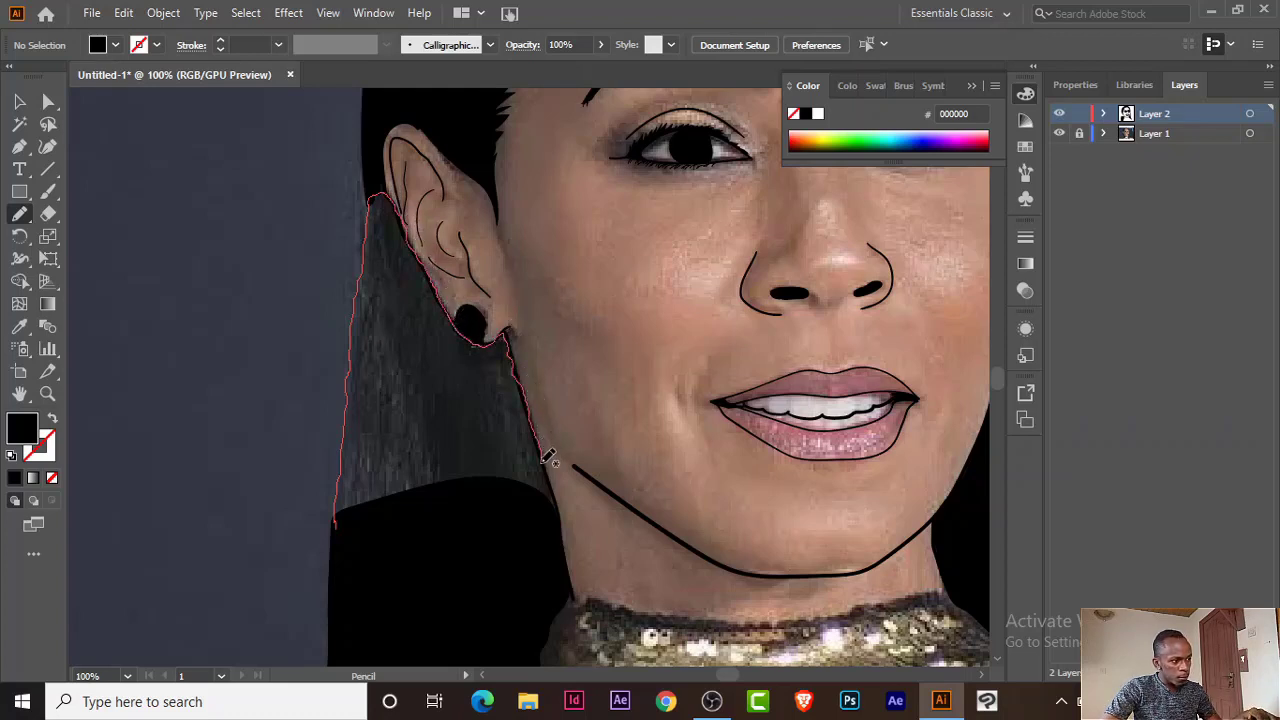
{"action": "left_click_drag", "start_coordinate": [505, 508], "coordinate": [437, 461]}
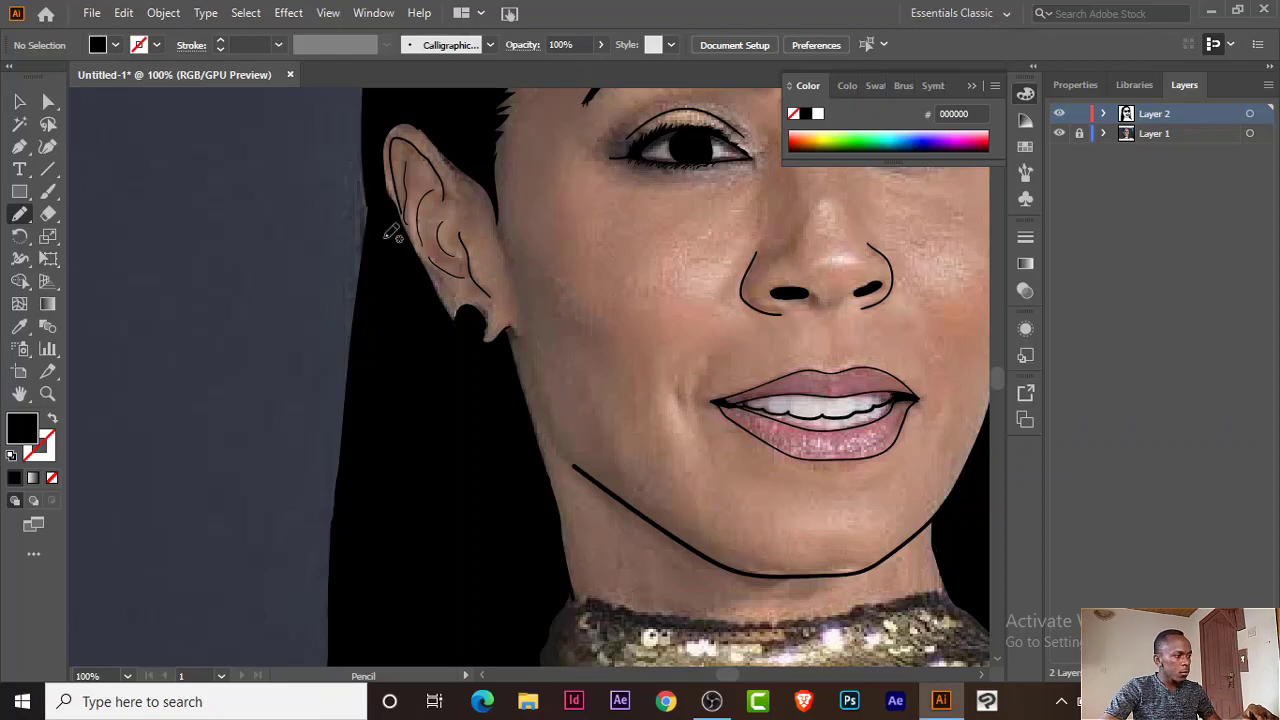
Step: Fit the artboard in view and hide the Layer 1 reference photo
{"action": "key", "text": "ctrl+0"}
{"action": "left_click", "coordinate": [1115, 135]}
{"action": "left_click", "coordinate": [1059, 133]}
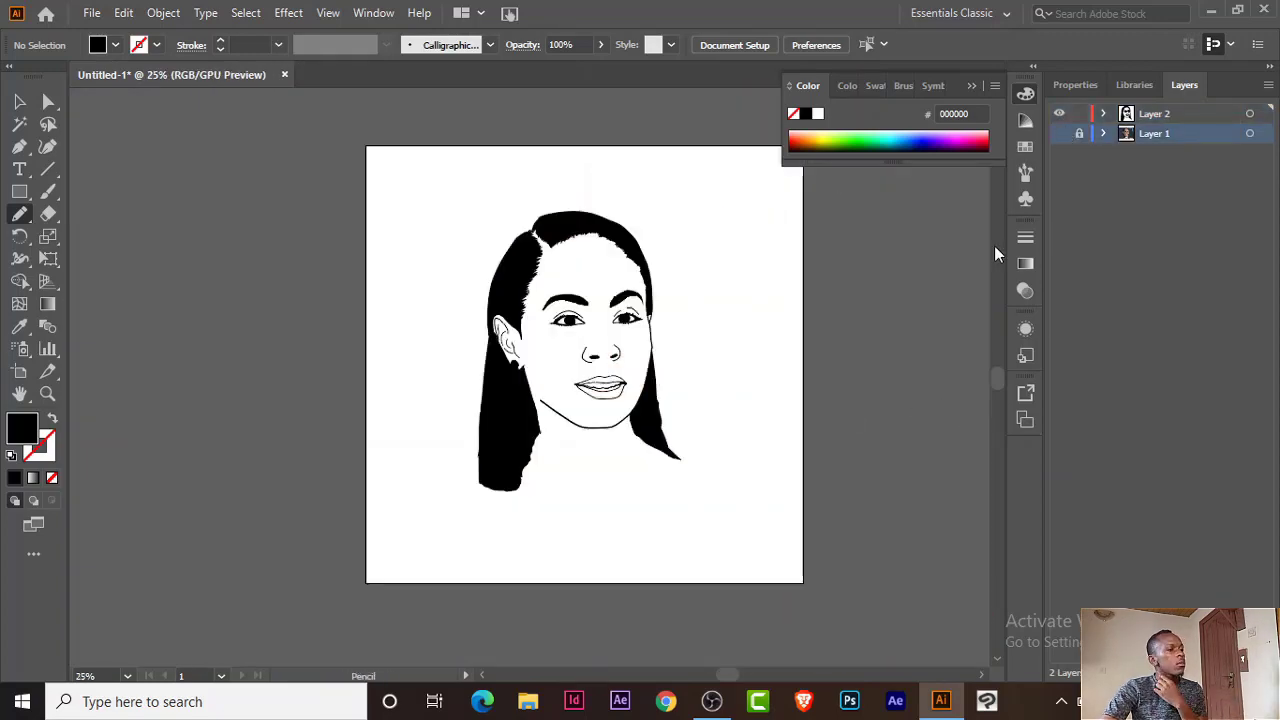
Step: Show the photo again, make Layer 2 active and set the Paintbrush to black stroke, no fill
{"action": "left_click", "coordinate": [1059, 133]}
{"action": "left_click", "coordinate": [1150, 113]}
{"action": "key", "text": "super+plus"}
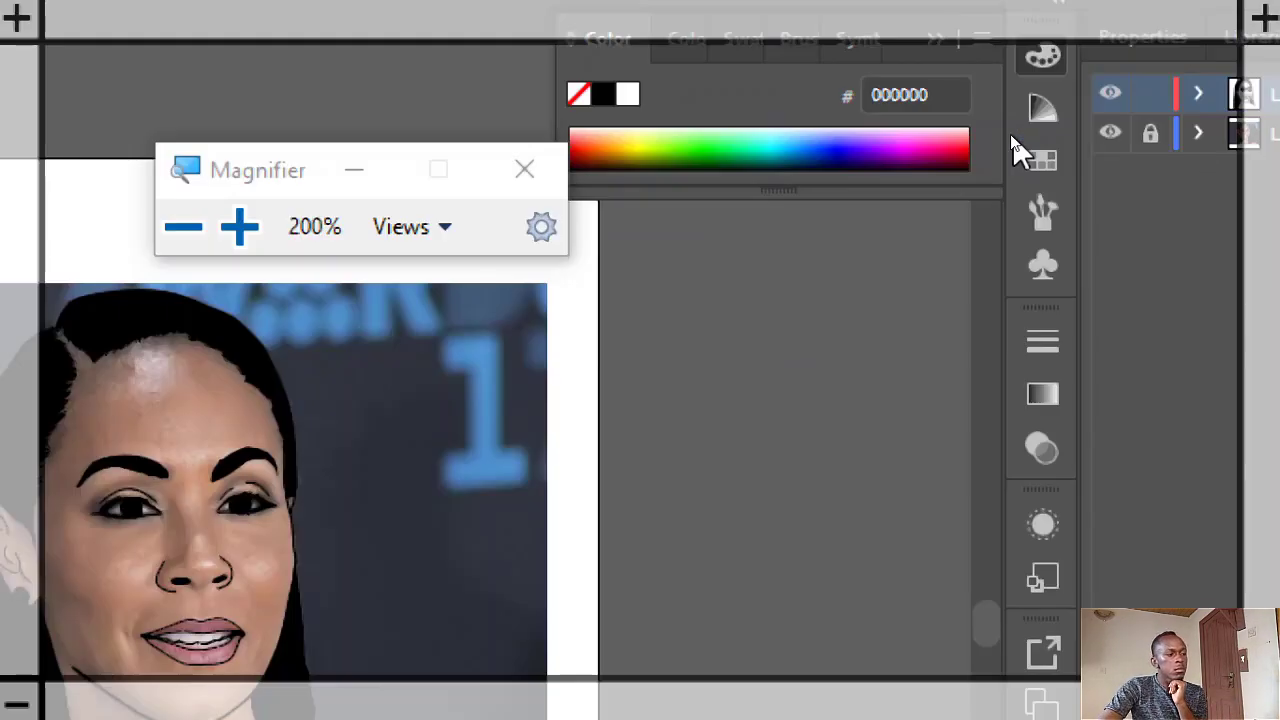
{"action": "key", "text": "super+minus"}
{"action": "left_click", "coordinate": [777, 150]}
{"action": "key", "text": "ctrl+plus"}
{"action": "key", "text": "ctrl+plus"}
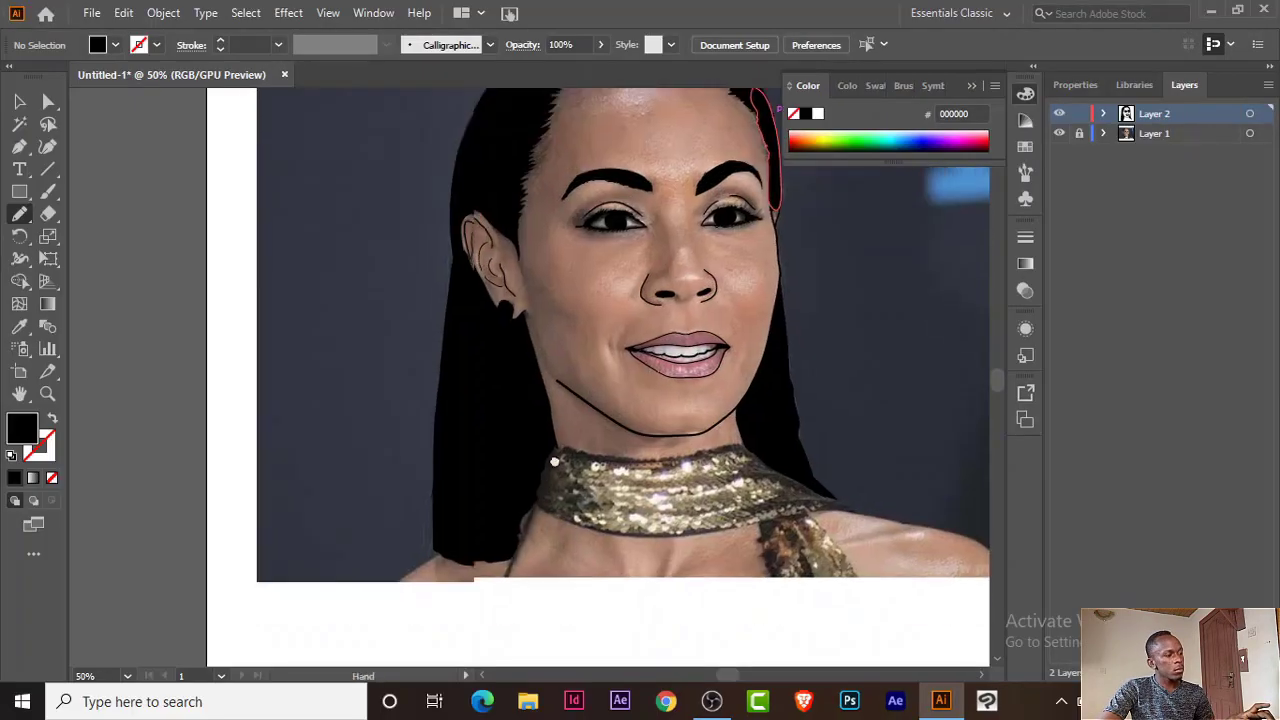
{"action": "scroll", "coordinate": [610, 380], "scroll_direction": "down", "scroll_amount": 2}
{"action": "key", "text": "b"}
{"action": "left_click", "coordinate": [51, 419]}
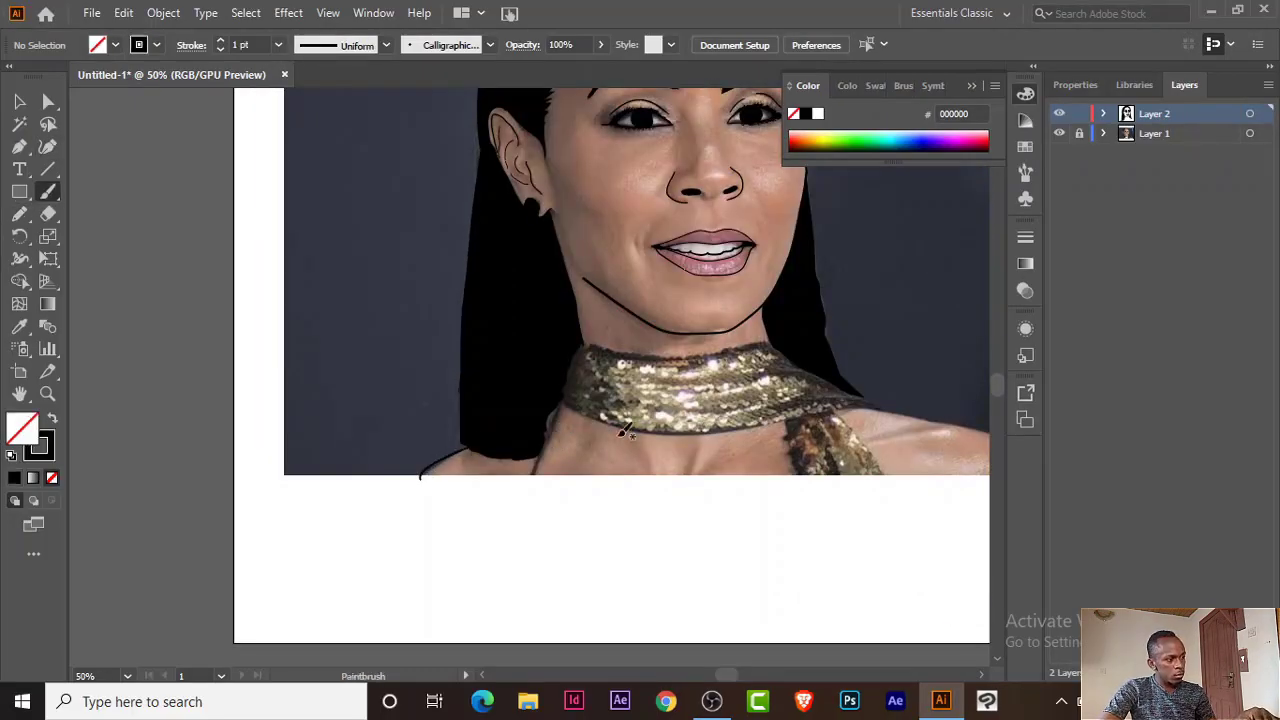
Step: Zoom onto the neck and set the brush line weight to 0.5 pt
{"action": "scroll", "coordinate": [812, 490], "scroll_direction": "right", "scroll_amount": 3}
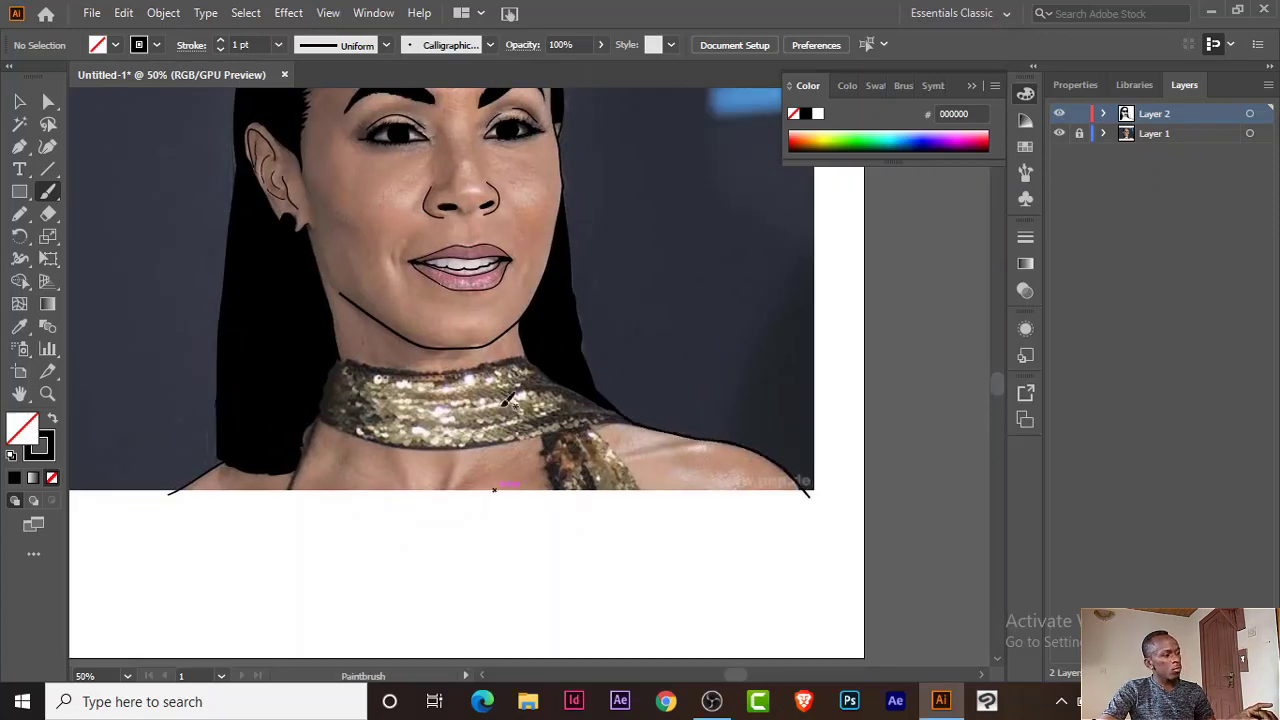
{"action": "key", "text": "ctrl+plus"}
{"action": "key", "text": "ctrl+plus"}
{"action": "left_click_drag", "start_coordinate": [429, 501], "coordinate": [519, 416]}
{"action": "left_click", "coordinate": [278, 44]}
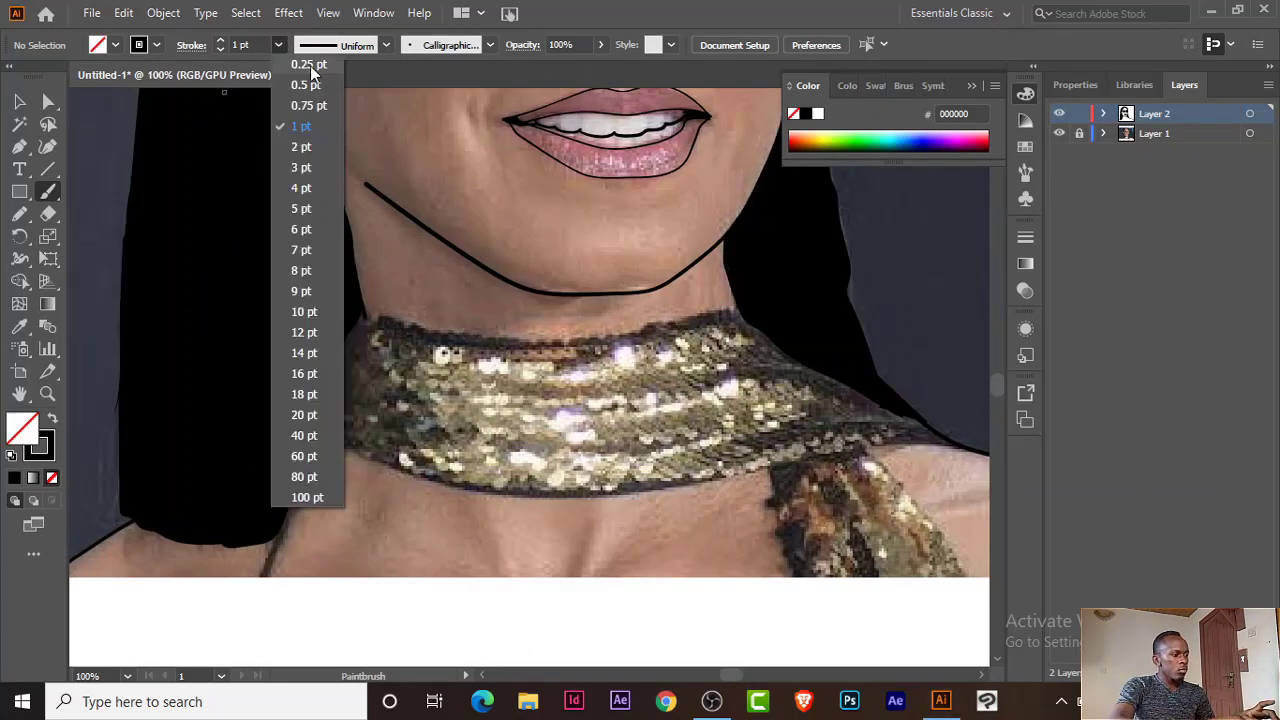
{"action": "left_click", "coordinate": [305, 62]}
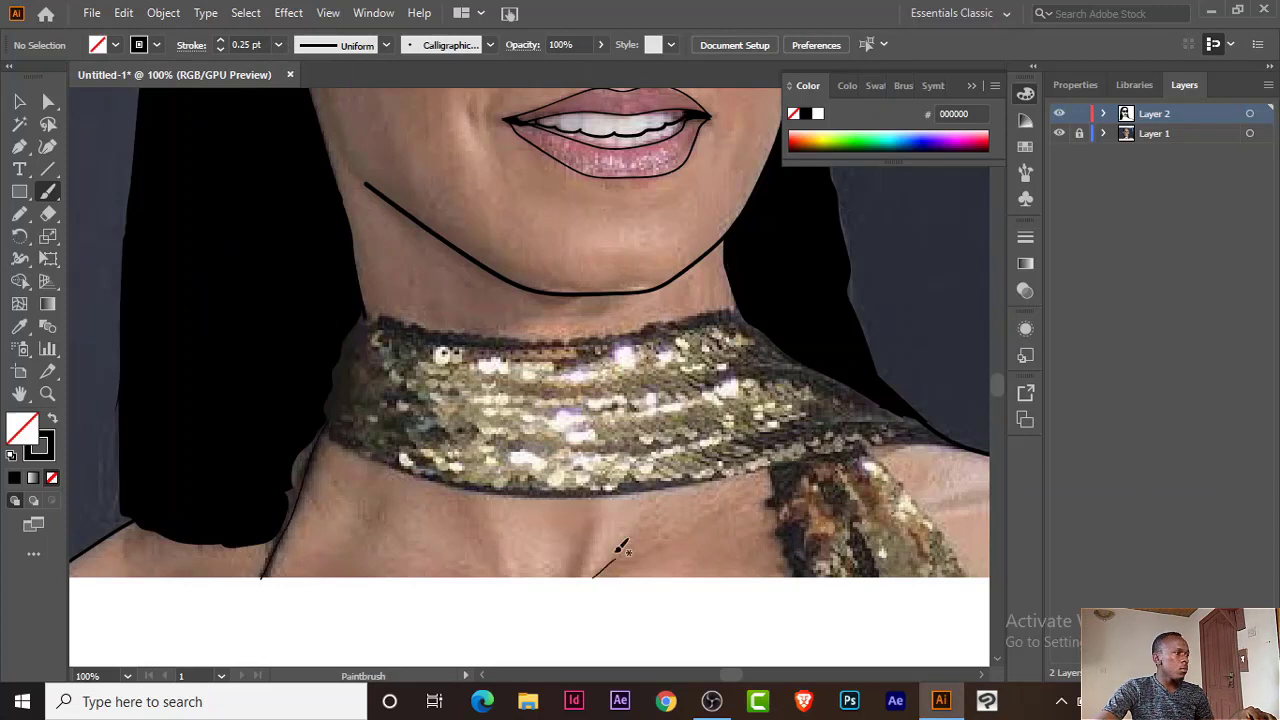
{"action": "left_click", "coordinate": [278, 44]}
{"action": "left_click", "coordinate": [300, 78]}
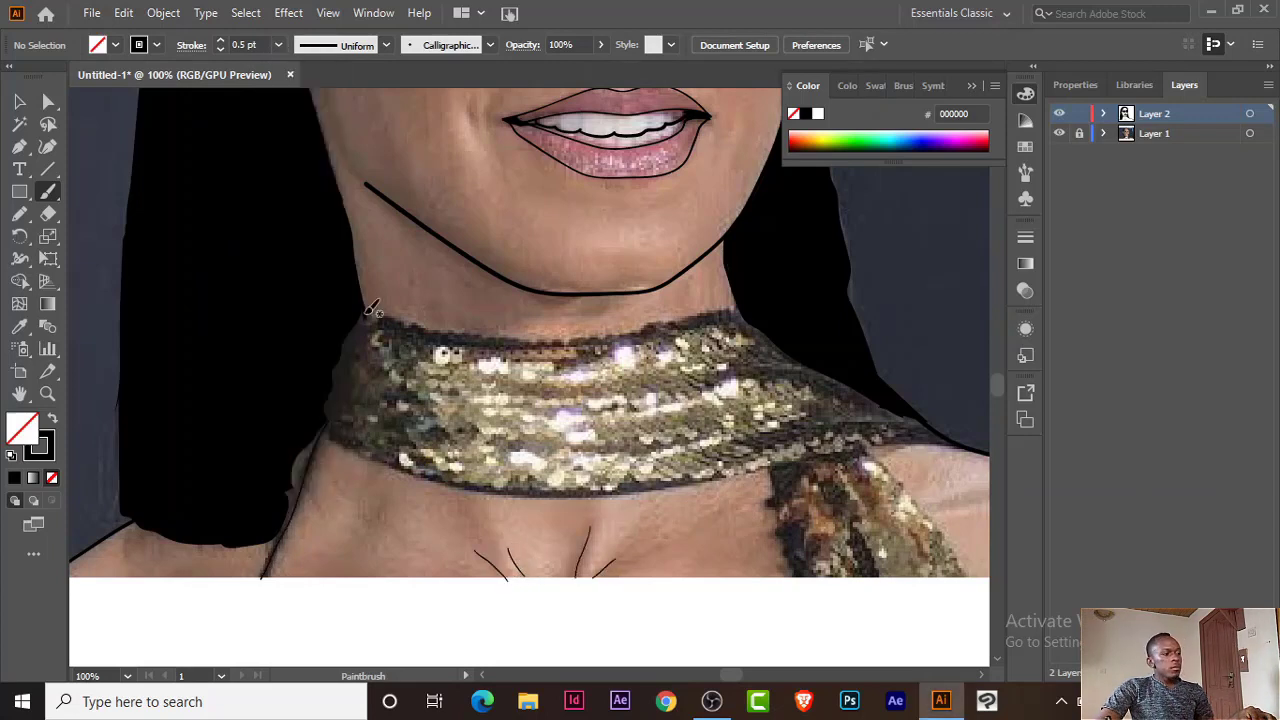
Step: Trace the choker's top and bottom edges and the sash's right edge
{"action": "left_click_drag", "start_coordinate": [363, 320], "coordinate": [467, 334]}
{"action": "left_click_drag", "start_coordinate": [735, 305], "coordinate": [735, 308]}
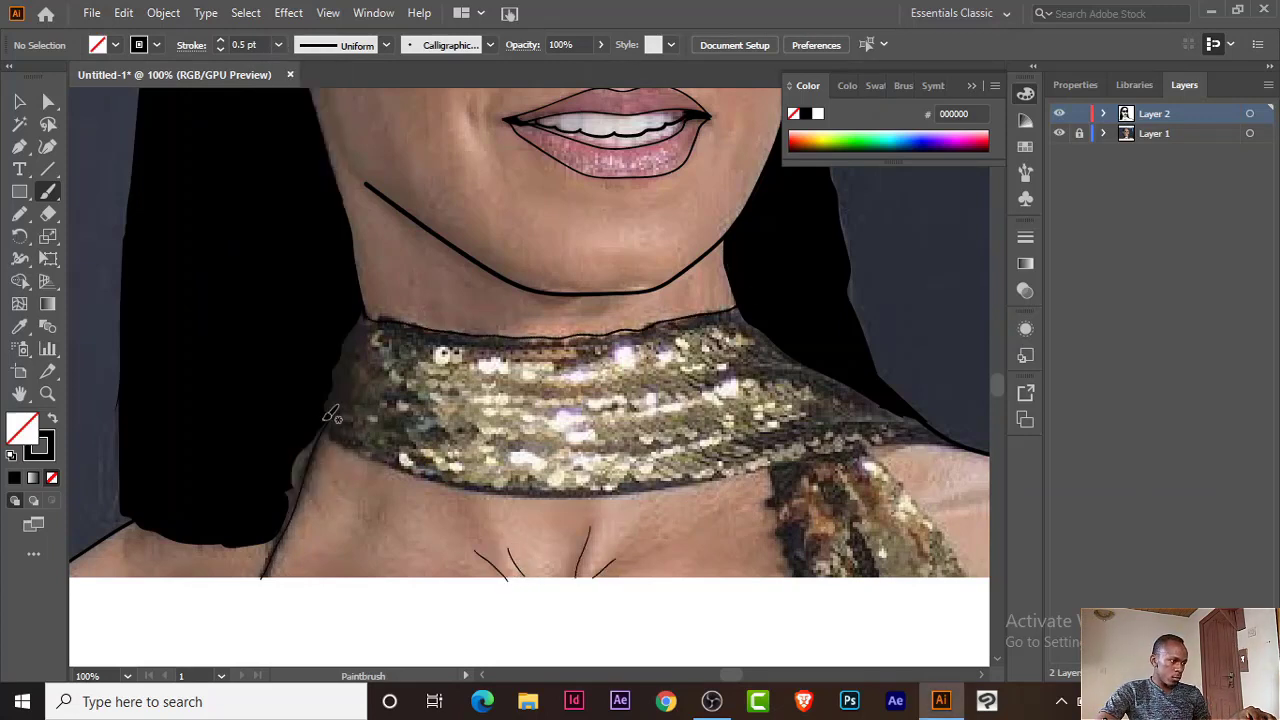
{"action": "left_click_drag", "start_coordinate": [380, 452], "coordinate": [532, 490]}
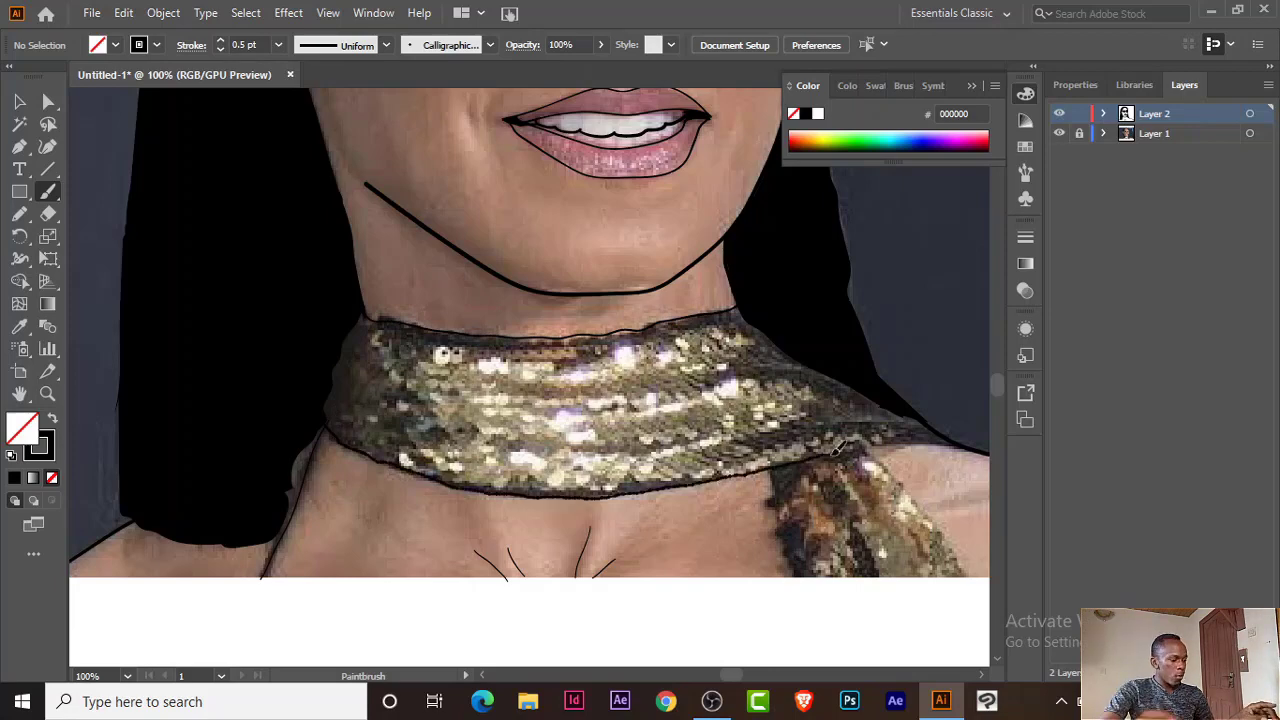
{"action": "left_click_drag", "start_coordinate": [838, 448], "coordinate": [920, 436]}
{"action": "left_click_drag", "start_coordinate": [803, 475], "coordinate": [650, 360]}
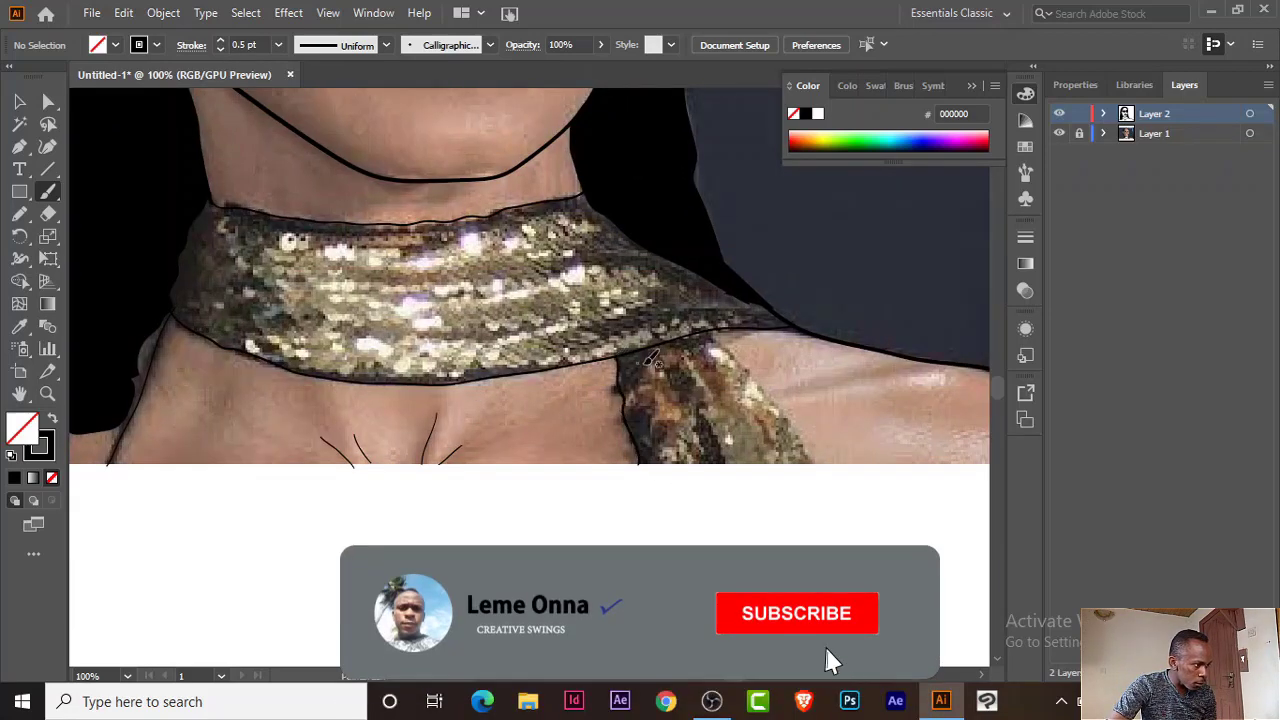
{"action": "left_click_drag", "start_coordinate": [815, 462], "coordinate": [714, 332]}
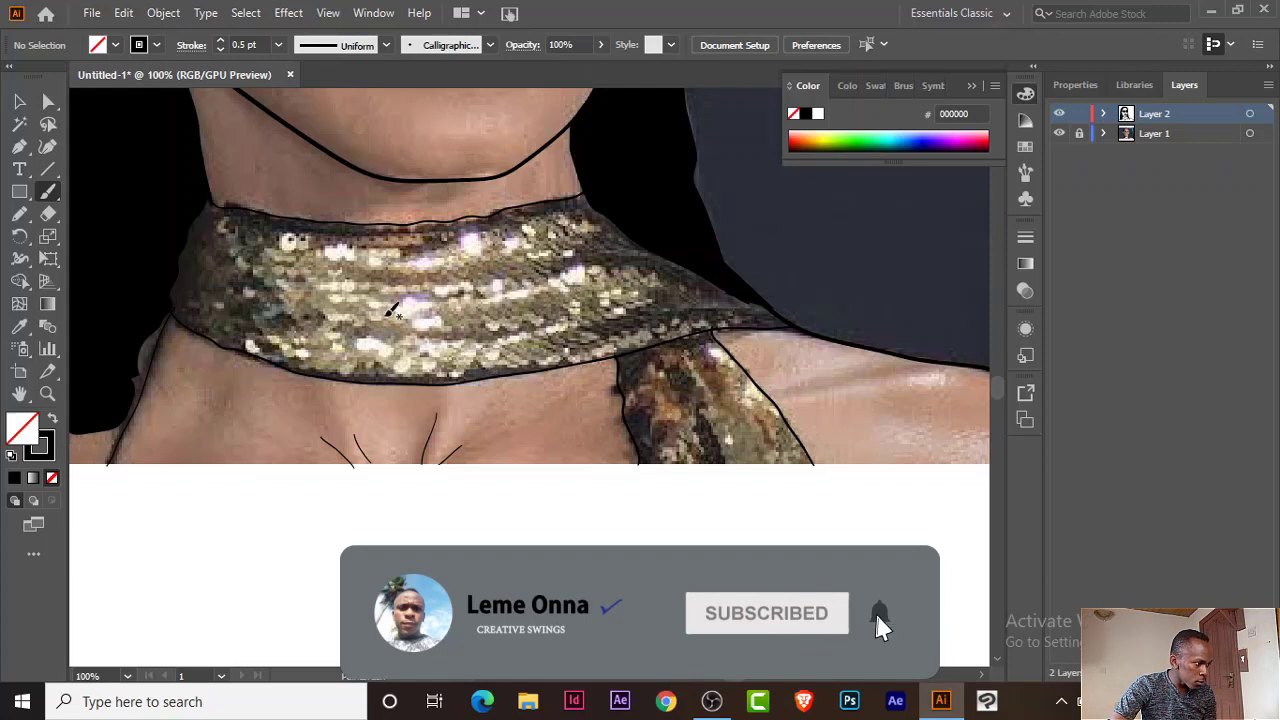
{"action": "left_click", "coordinate": [54, 420]}
{"action": "left_click", "coordinate": [19, 213]}
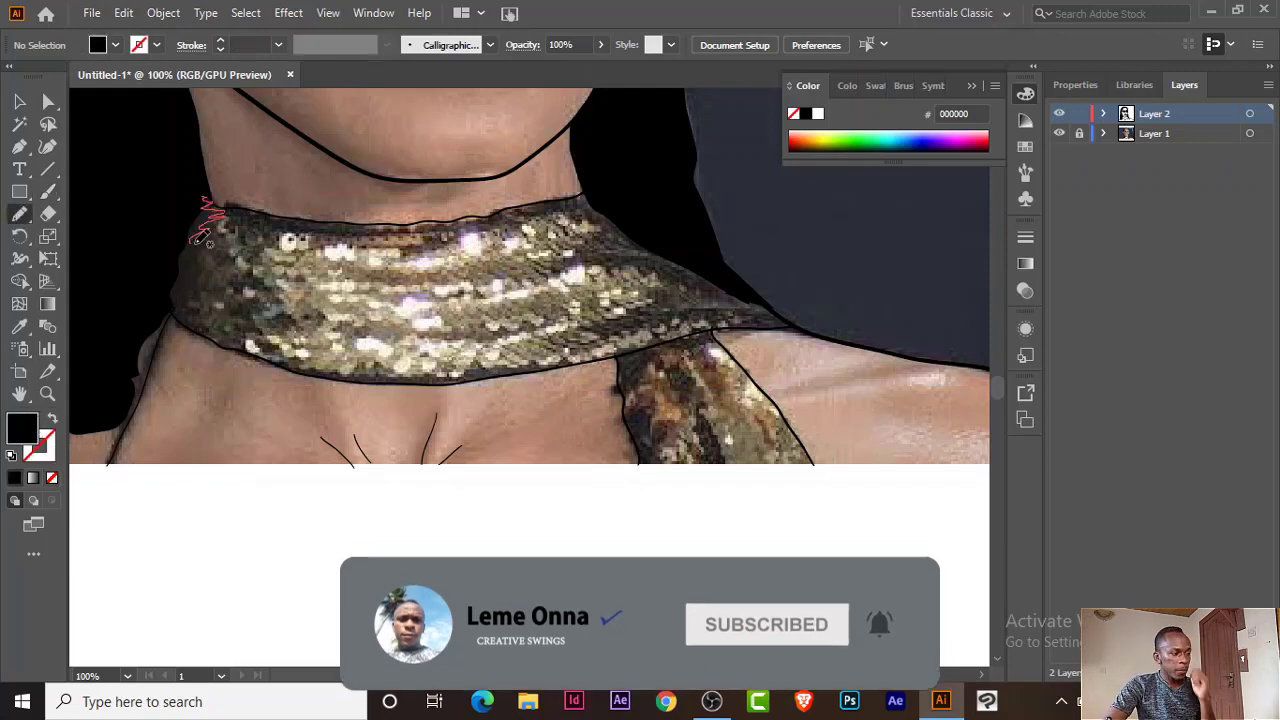
Step: Draw jagged black shapes over the choker's left and right ends and beside the sash
{"action": "left_click_drag", "start_coordinate": [206, 198], "coordinate": [222, 330]}
{"action": "left_click_drag", "start_coordinate": [200, 198], "coordinate": [202, 199]}
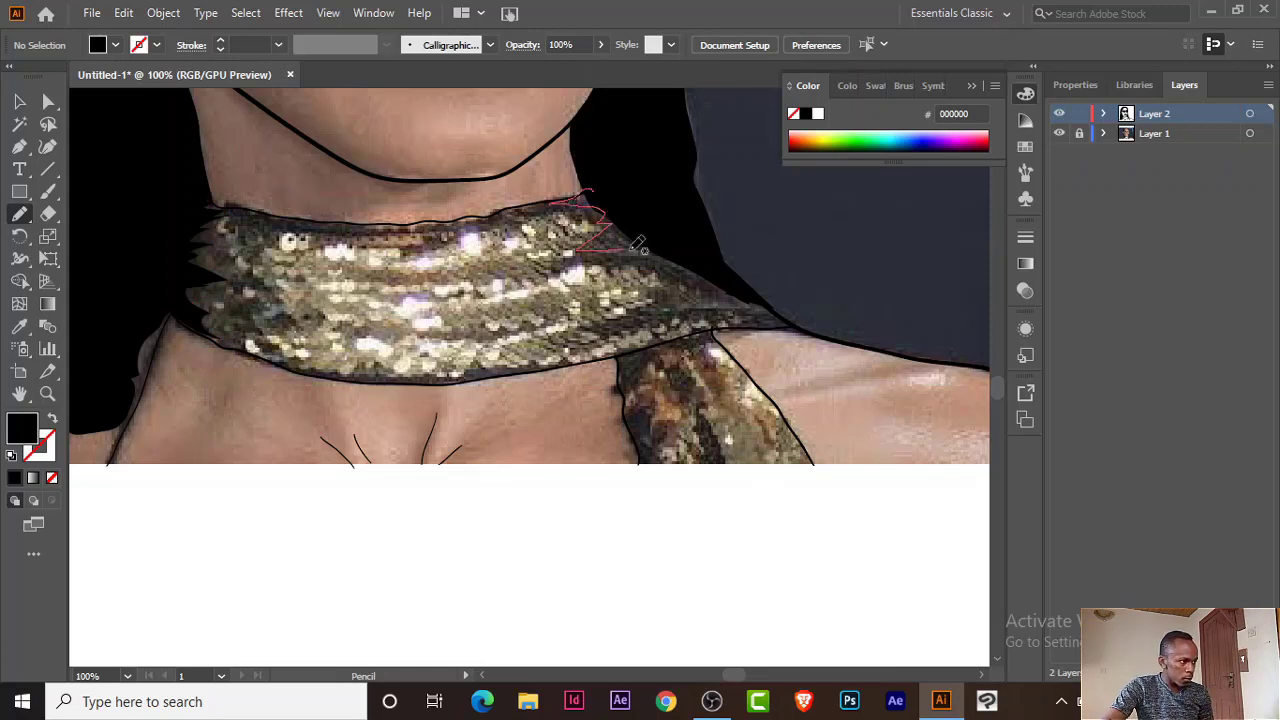
{"action": "mouse_move", "coordinate": [633, 249]}
{"action": "left_mouse_down"}
{"action": "mouse_move", "coordinate": [758, 311]}
{"action": "mouse_move", "coordinate": [590, 192]}
{"action": "left_mouse_up"}
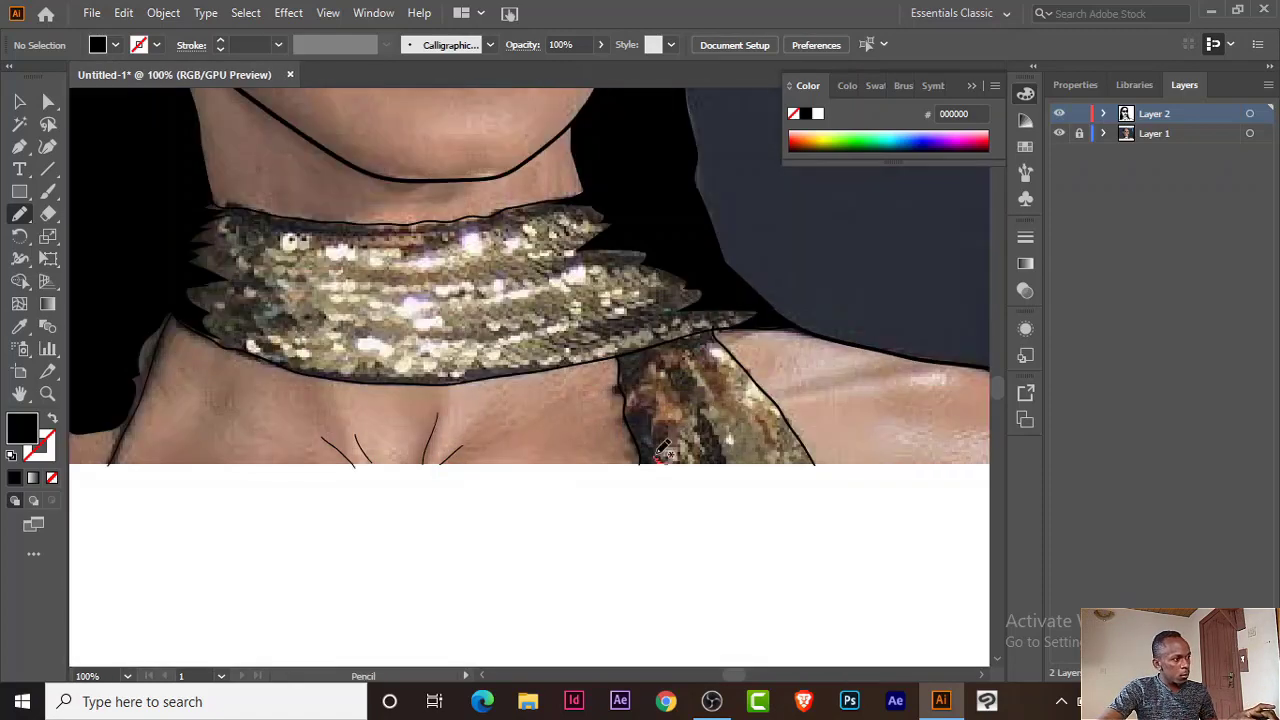
{"action": "left_click_drag", "start_coordinate": [632, 408], "coordinate": [670, 458]}
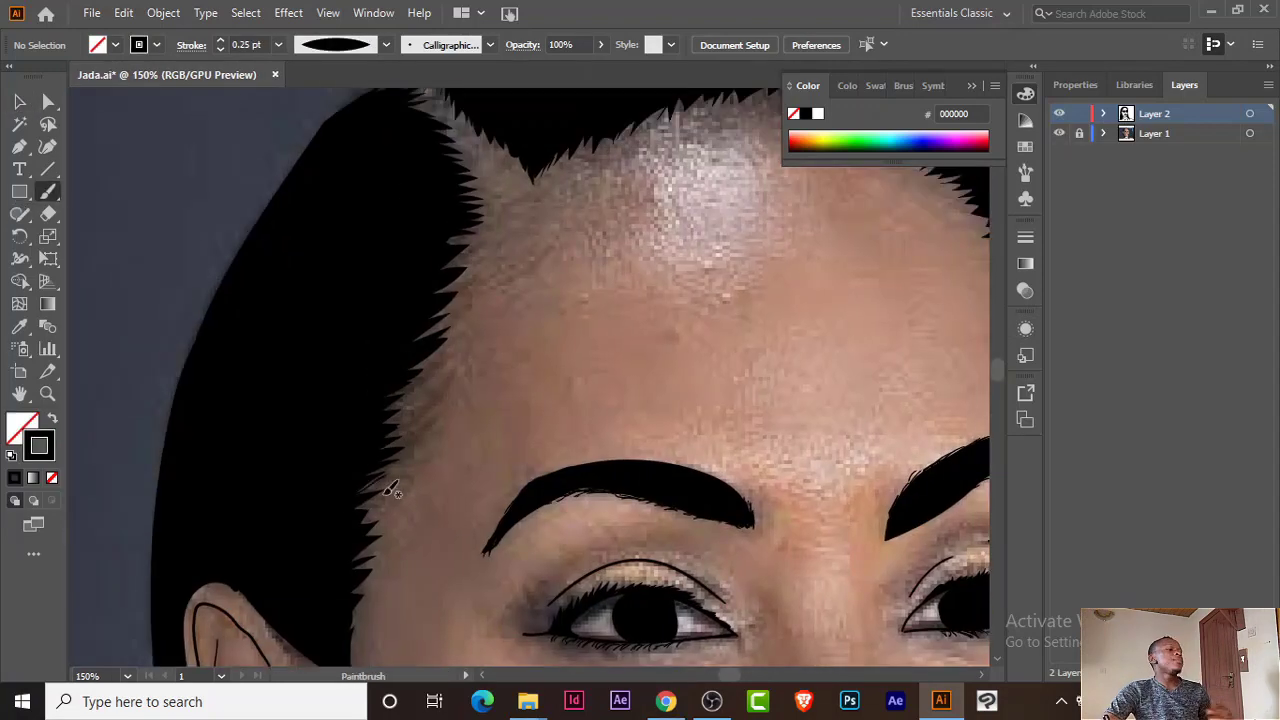
Step: Paint many fine 0.25 pt hair strands along the forehead hairline
{"action": "mouse_move", "coordinate": [398, 445]}
{"action": "left_mouse_down"}
{"action": "mouse_move", "coordinate": [418, 375]}
{"action": "mouse_move", "coordinate": [462, 322]}
{"action": "left_mouse_up"}
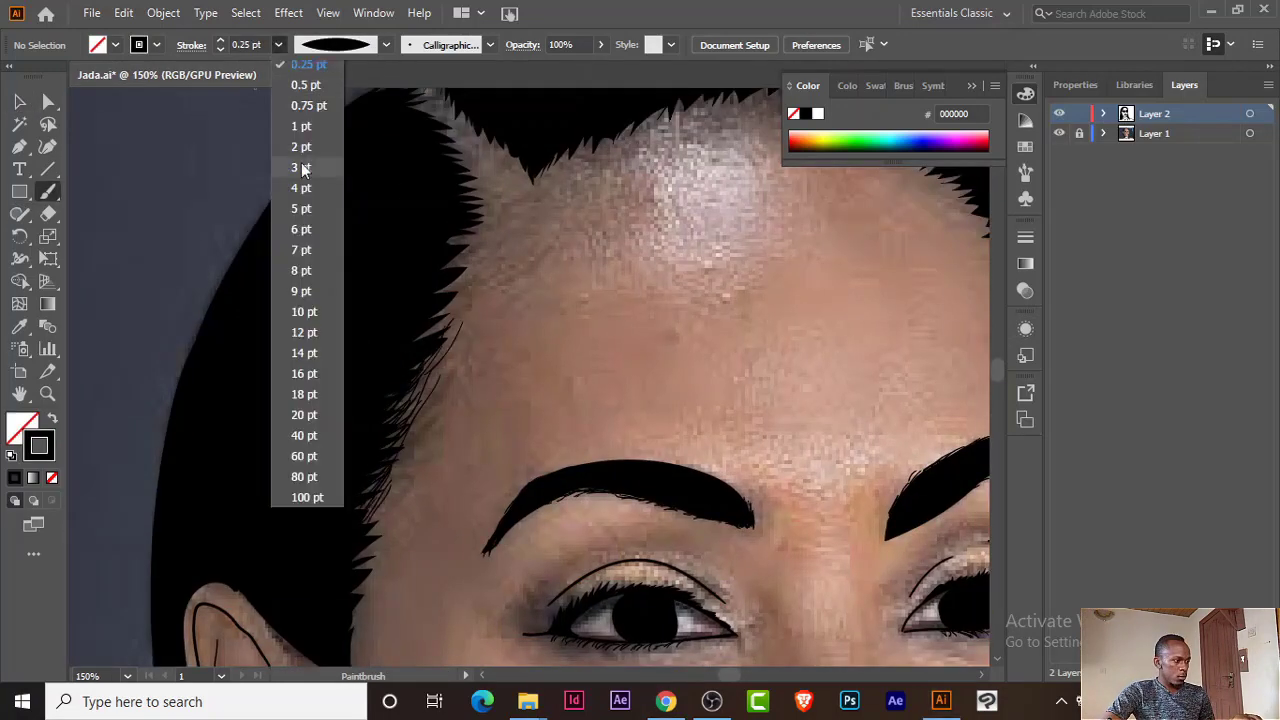
{"action": "left_click_drag", "start_coordinate": [490, 236], "coordinate": [436, 252]}
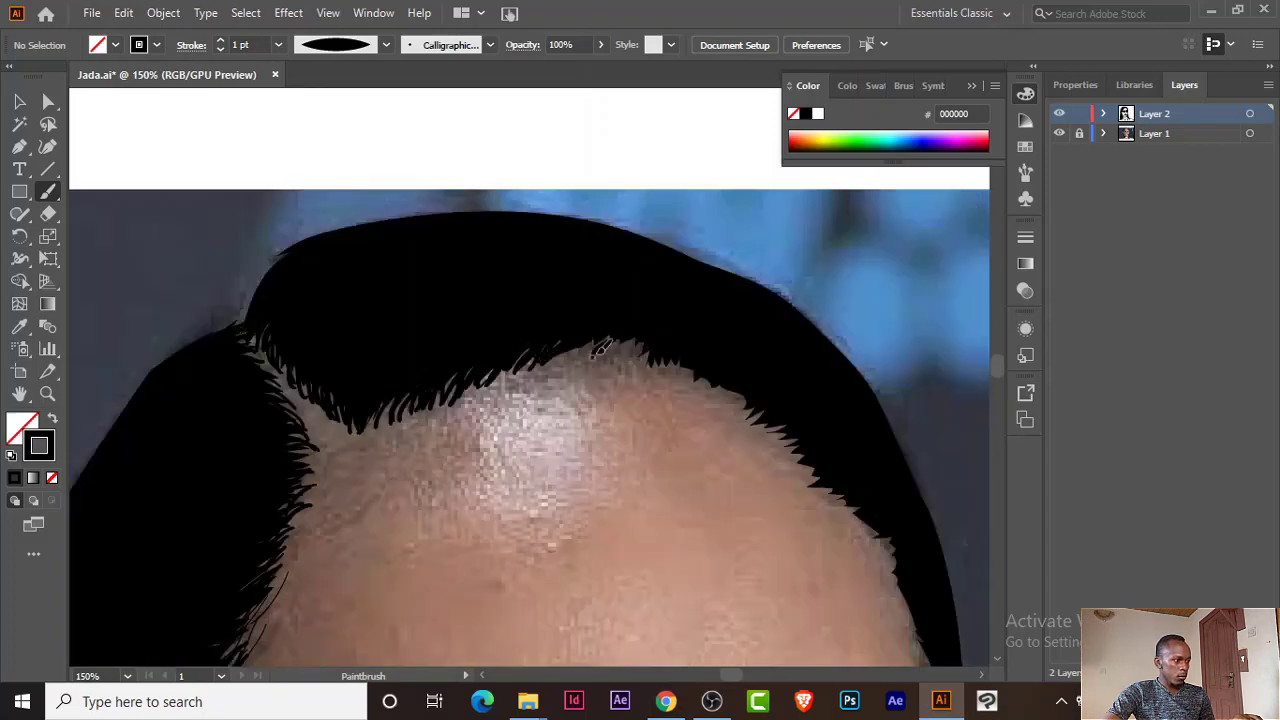
{"action": "left_click_drag", "start_coordinate": [598, 350], "coordinate": [686, 375]}
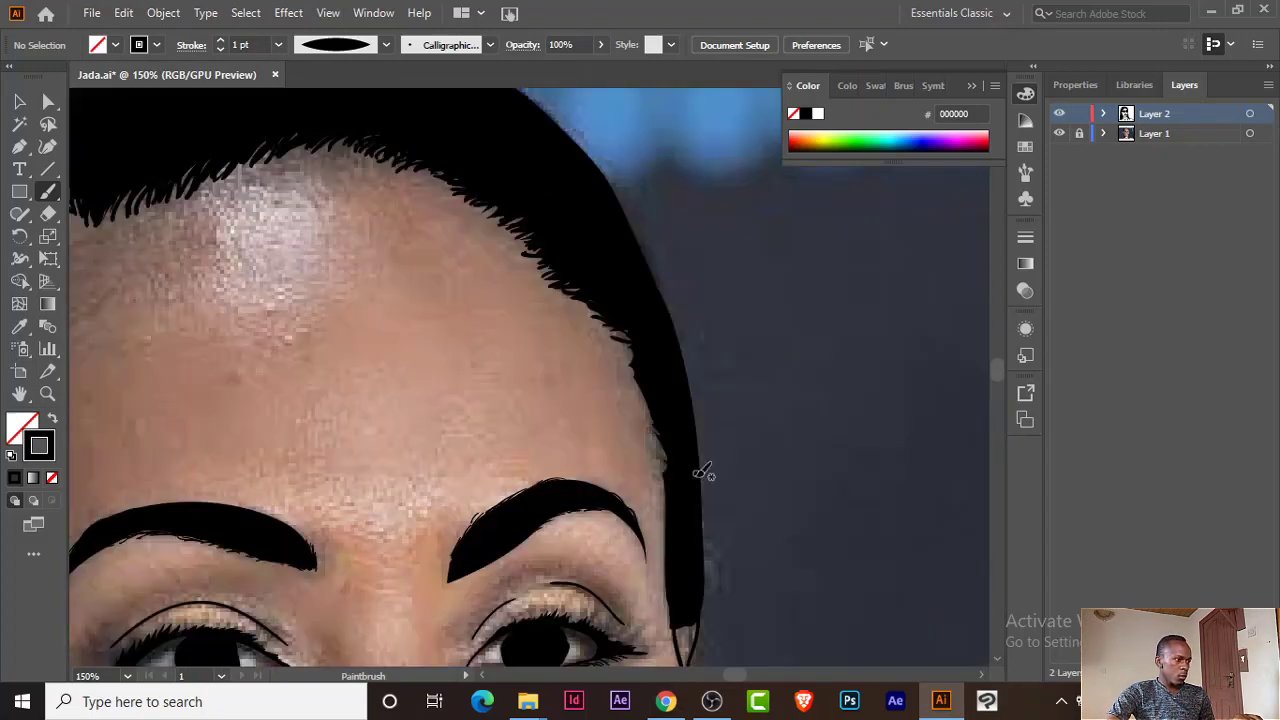
{"action": "left_click", "coordinate": [278, 44]}
{"action": "left_click", "coordinate": [303, 65]}
{"action": "scroll", "coordinate": [640, 300], "scroll_direction": "up", "scroll_amount": 5}
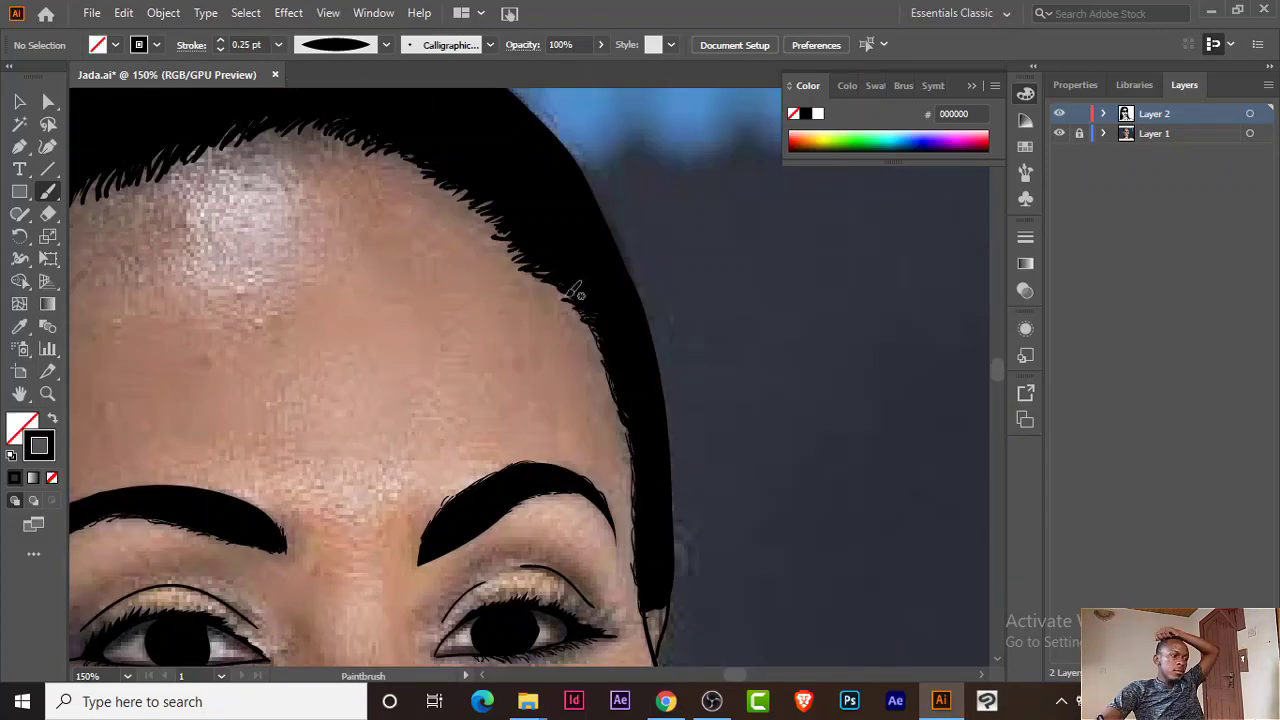
{"action": "mouse_move", "coordinate": [683, 258]}
{"action": "left_mouse_down"}
{"action": "mouse_move", "coordinate": [560, 205]}
{"action": "mouse_move", "coordinate": [445, 195]}
{"action": "mouse_move", "coordinate": [378, 212]}
{"action": "mouse_move", "coordinate": [609, 233]}
{"action": "left_mouse_up"}
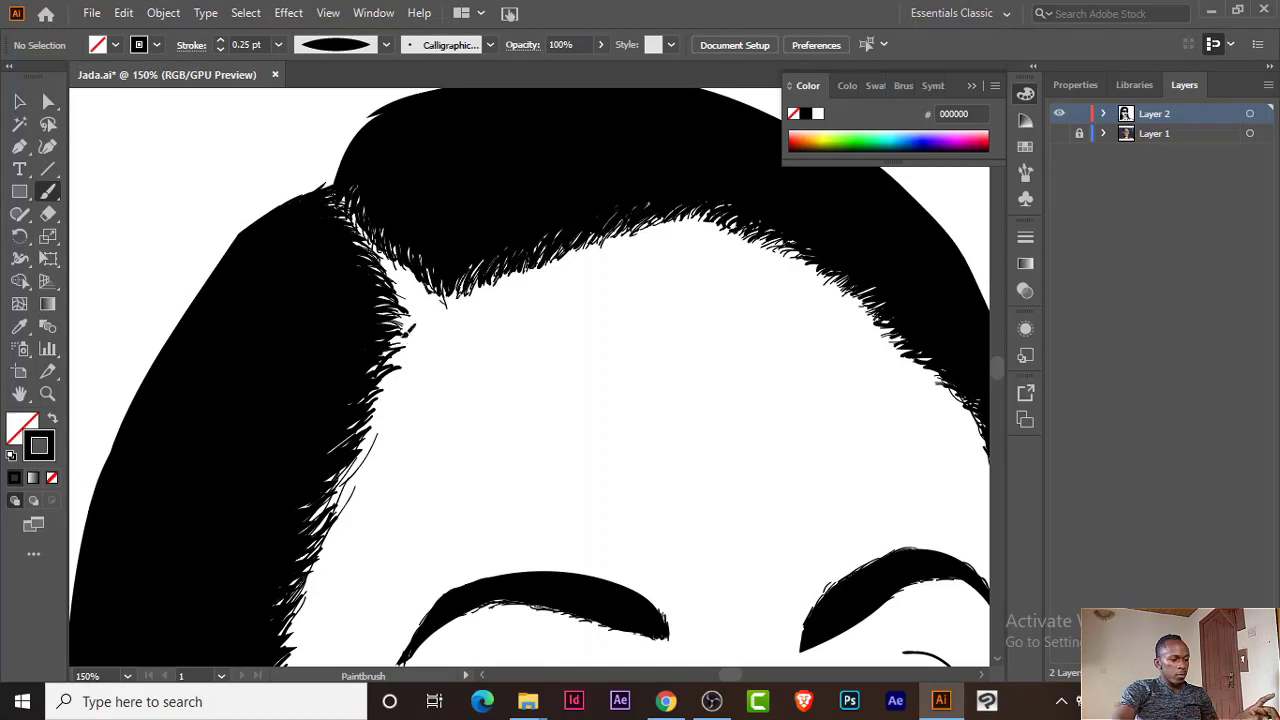
{"action": "left_click_drag", "start_coordinate": [300, 660], "coordinate": [416, 380]}
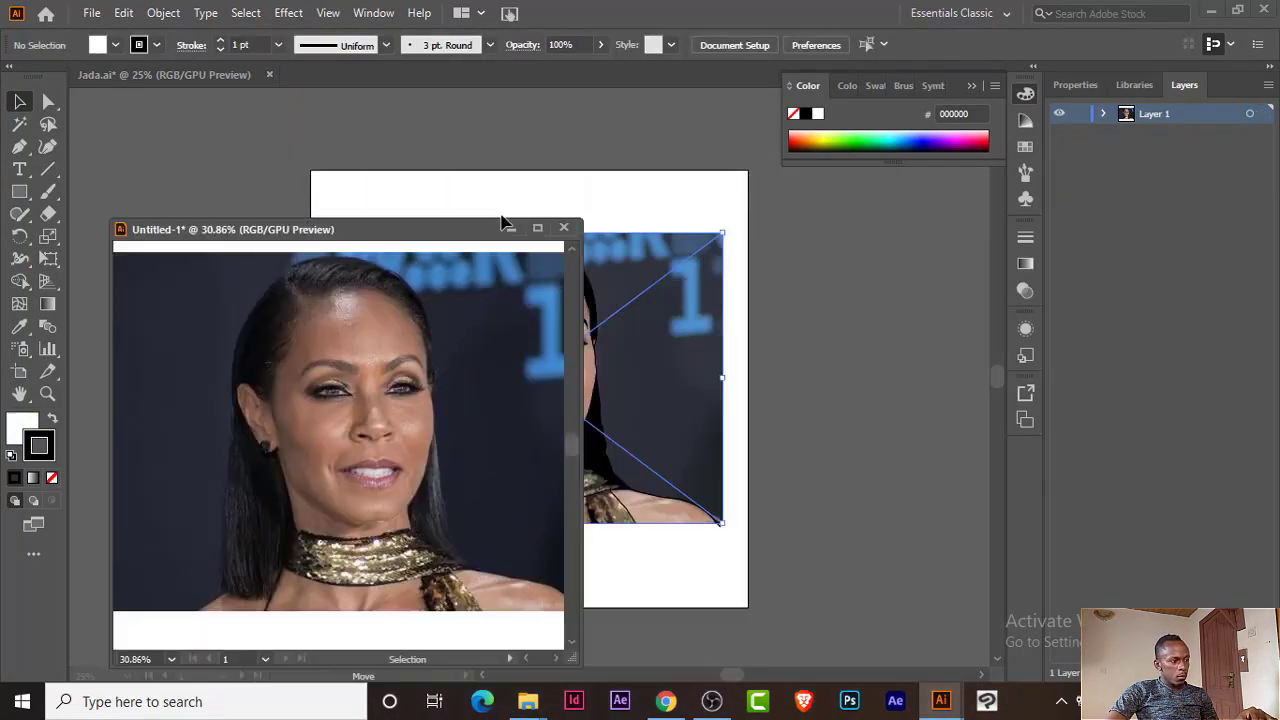
Step: Drag the Untitled-1 photo window aside to uncover the artwork
{"action": "left_click_drag", "start_coordinate": [728, 207], "coordinate": [491, 169]}
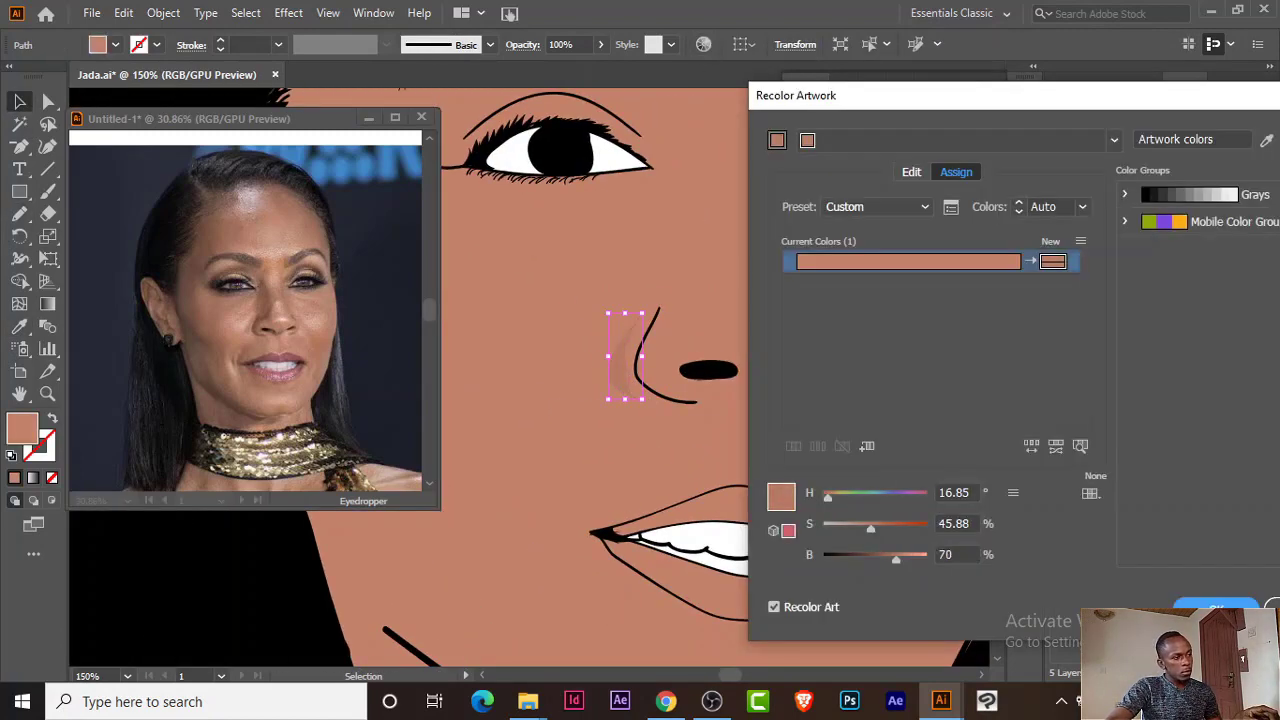
Step: Pencil darker shading shapes beside the nose, along the jaw and on the cheek
{"action": "left_click", "coordinate": [19, 213]}
{"action": "left_click_drag", "start_coordinate": [698, 288], "coordinate": [640, 375]}
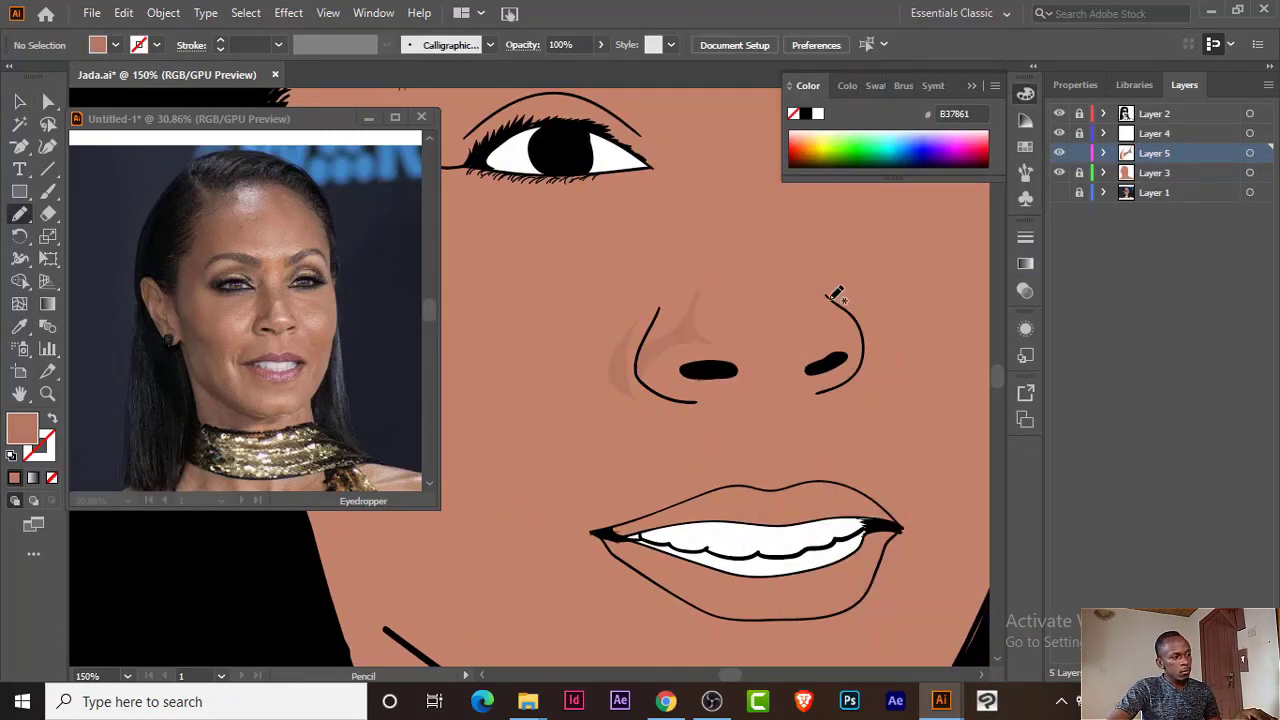
{"action": "key", "text": "ctrl+minus"}
{"action": "key", "text": "ctrl+minus"}
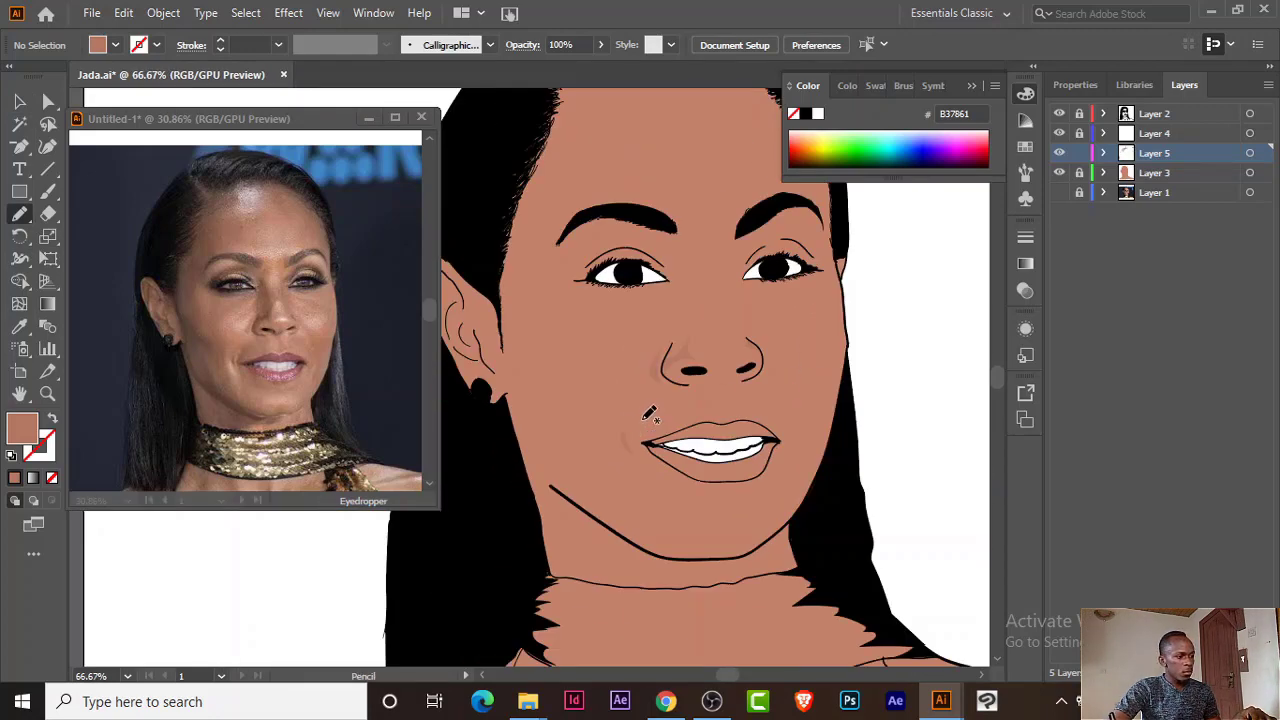
{"action": "left_click_drag", "start_coordinate": [672, 538], "coordinate": [710, 558]}
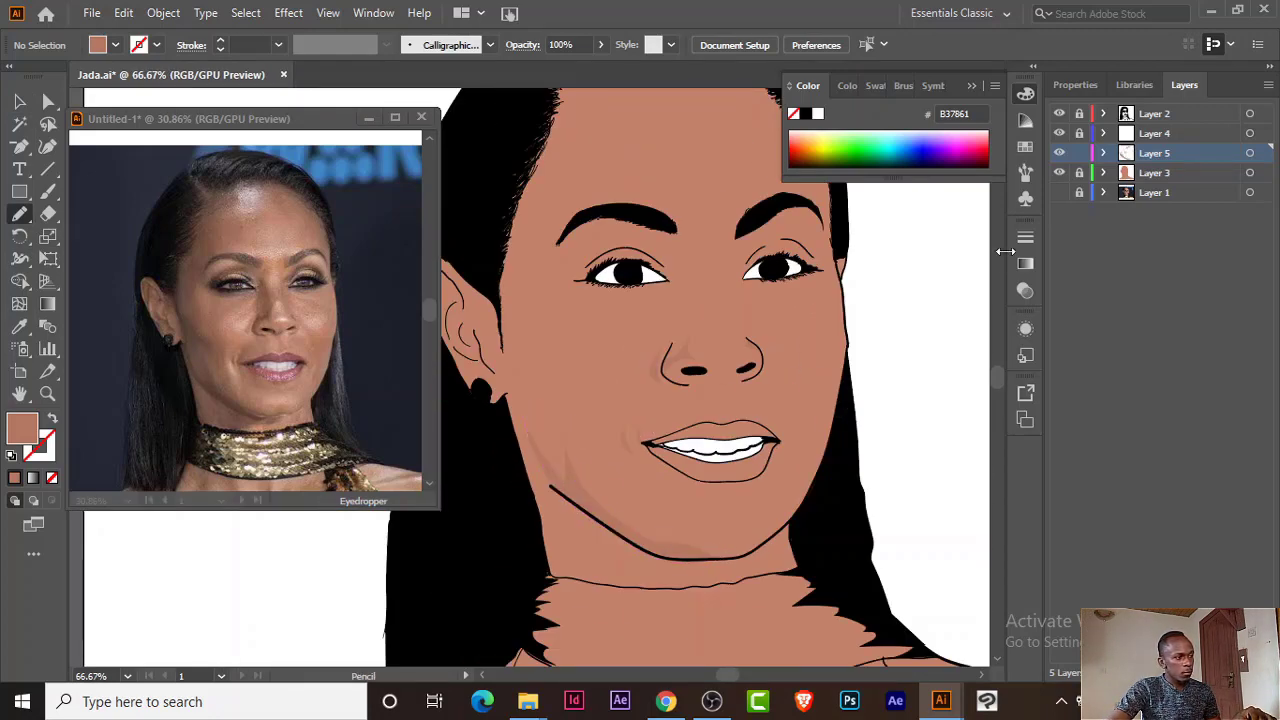
{"action": "left_click_drag", "start_coordinate": [540, 345], "coordinate": [650, 490]}
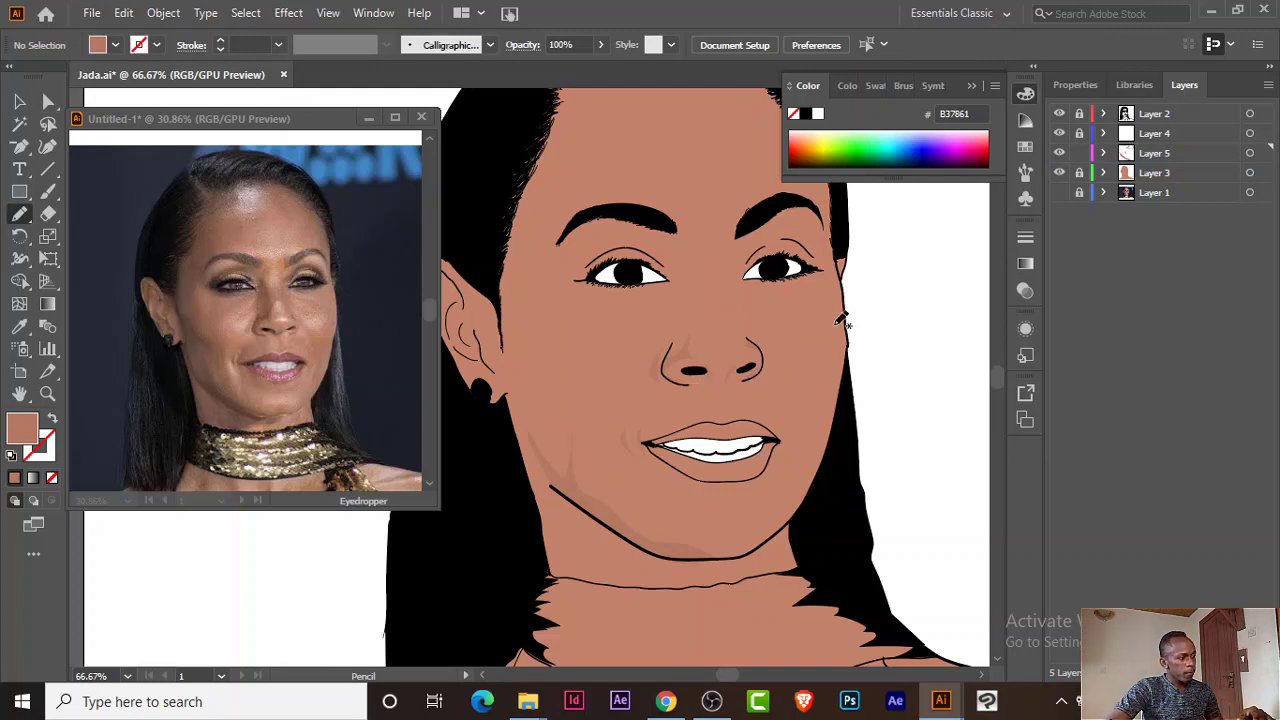
Step: Create Layer 6, shade the left cheek, and make Layer 6 active with Layer 5 locked
{"action": "key", "text": "ctrl+l"}
{"action": "left_click_drag", "start_coordinate": [524, 392], "coordinate": [520, 397]}
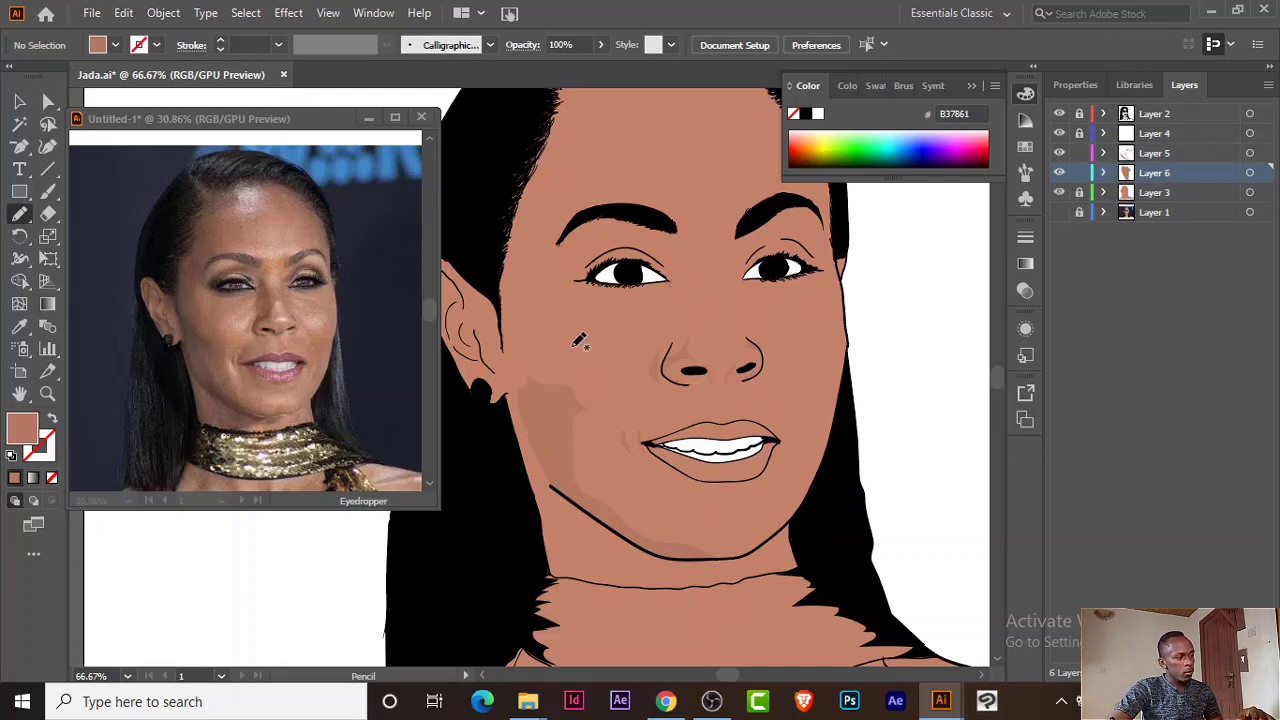
{"action": "key", "text": "Return"}
{"action": "left_click", "coordinate": [1079, 172]}
{"action": "key", "text": "n"}
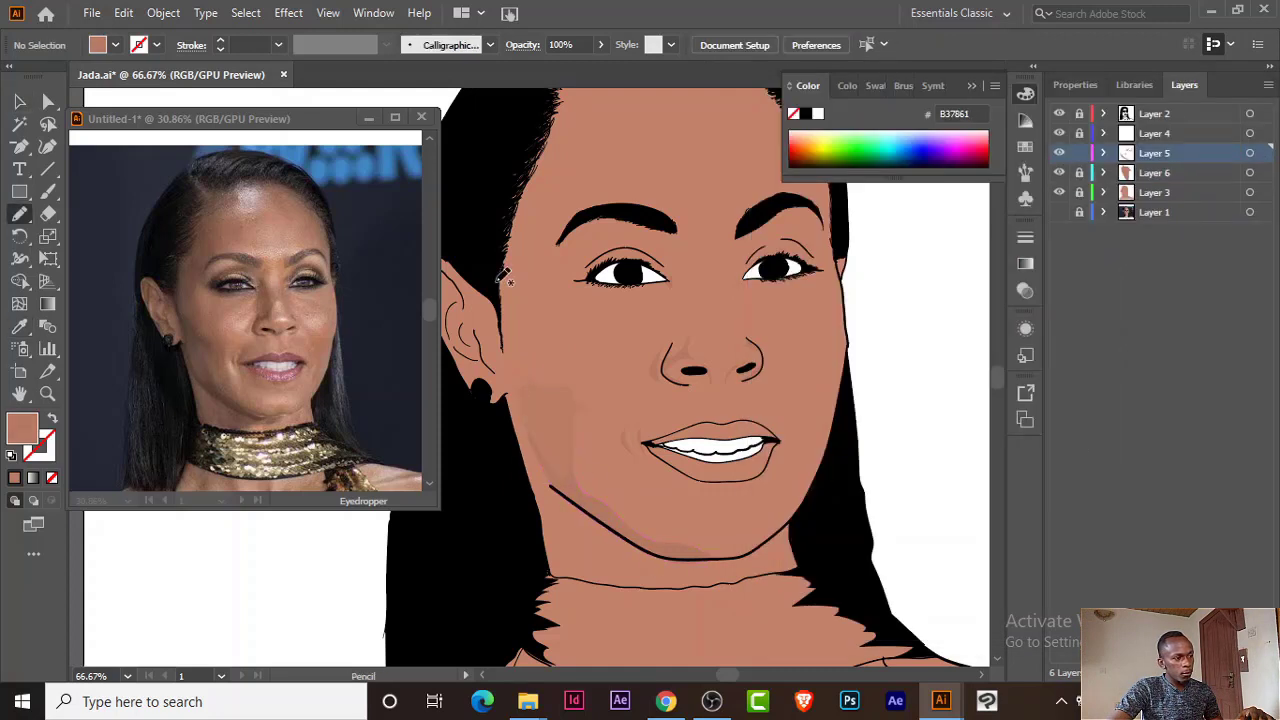
{"action": "left_click_drag", "start_coordinate": [529, 420], "coordinate": [531, 418]}
{"action": "left_click", "coordinate": [1079, 152]}
{"action": "left_click", "coordinate": [1079, 172]}
{"action": "left_click", "coordinate": [1154, 172]}
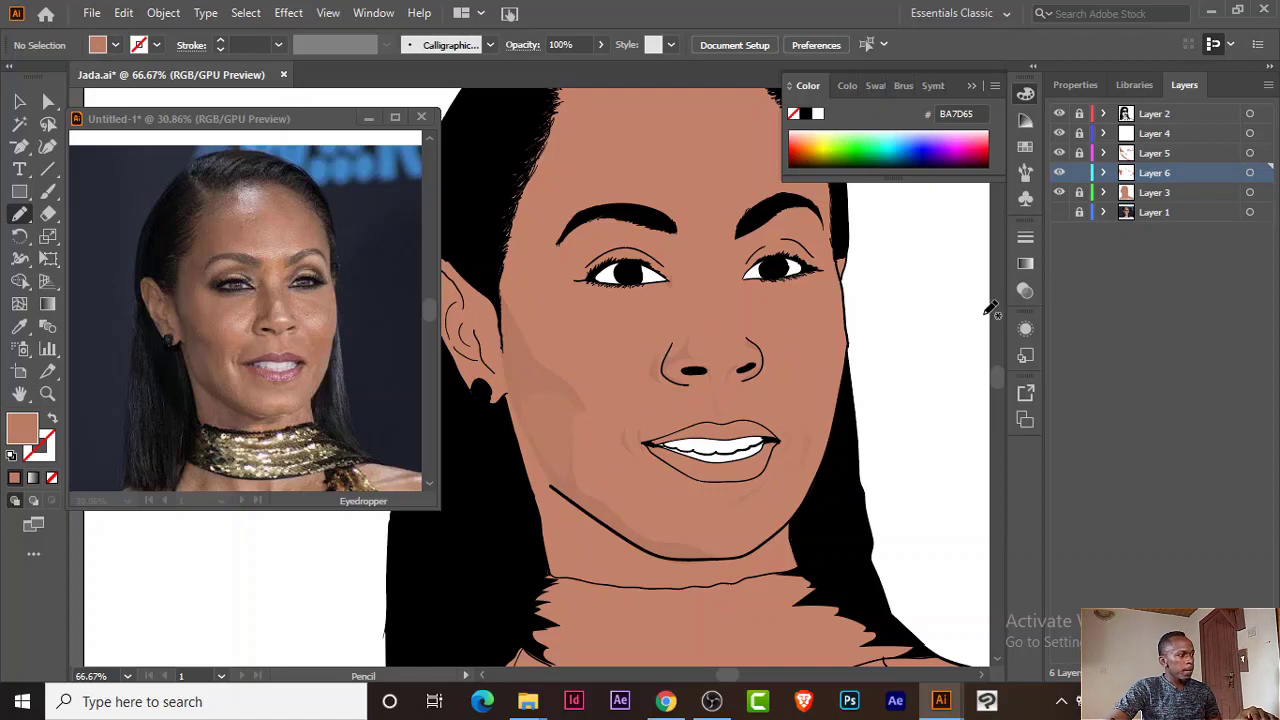
{"action": "scroll", "coordinate": [703, 380], "scroll_direction": "up", "scroll_amount": 2}
Step: Draw the groove line between the nose and upper lip
{"action": "left_click_drag", "start_coordinate": [697, 476], "coordinate": [752, 466]}
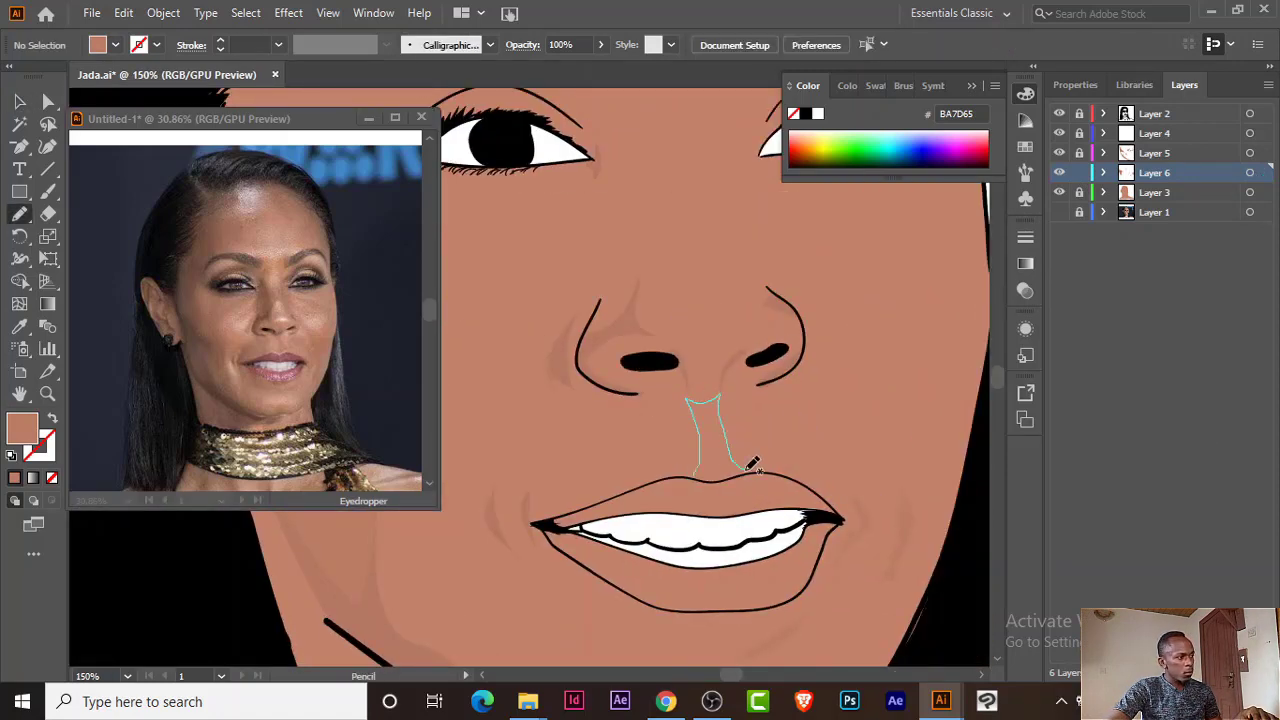
{"action": "scroll", "coordinate": [867, 395], "scroll_direction": "down", "scroll_amount": 2}
{"action": "scroll", "coordinate": [660, 370], "scroll_direction": "up", "scroll_amount": 1}
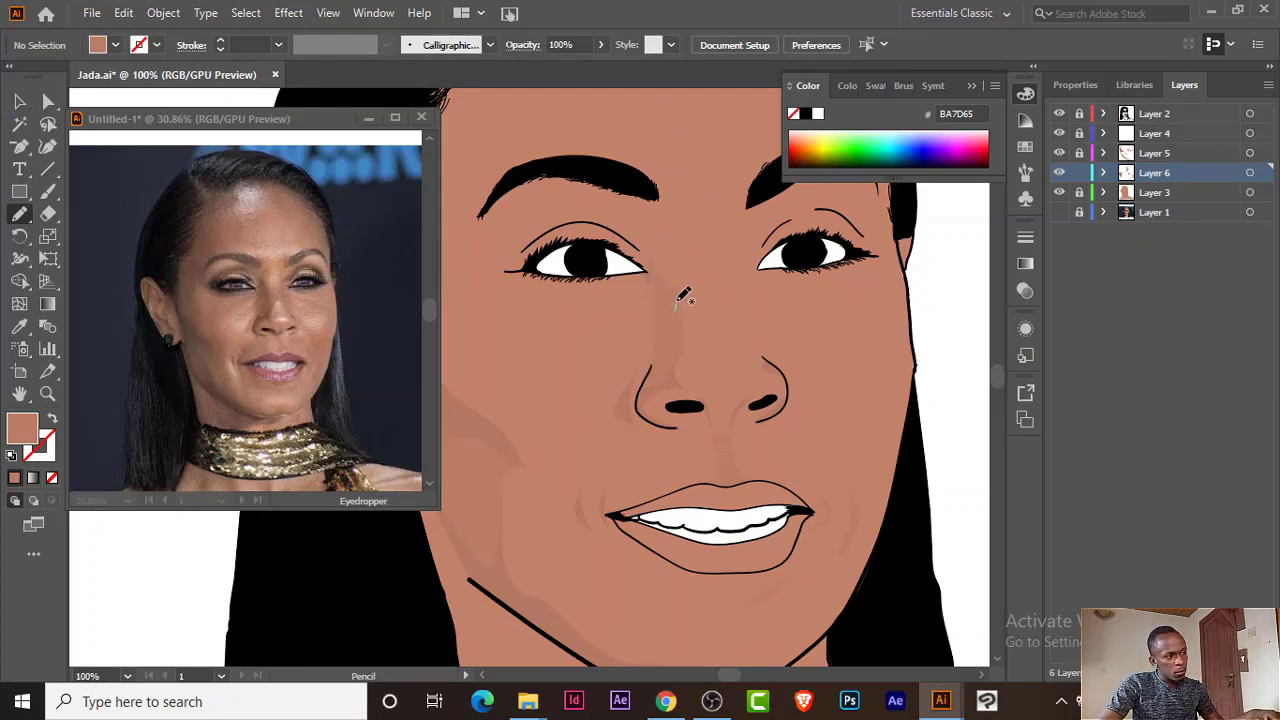
{"action": "scroll", "coordinate": [751, 357], "scroll_direction": "left", "scroll_amount": 3}
{"action": "scroll", "coordinate": [752, 378], "scroll_direction": "up", "scroll_amount": 2}
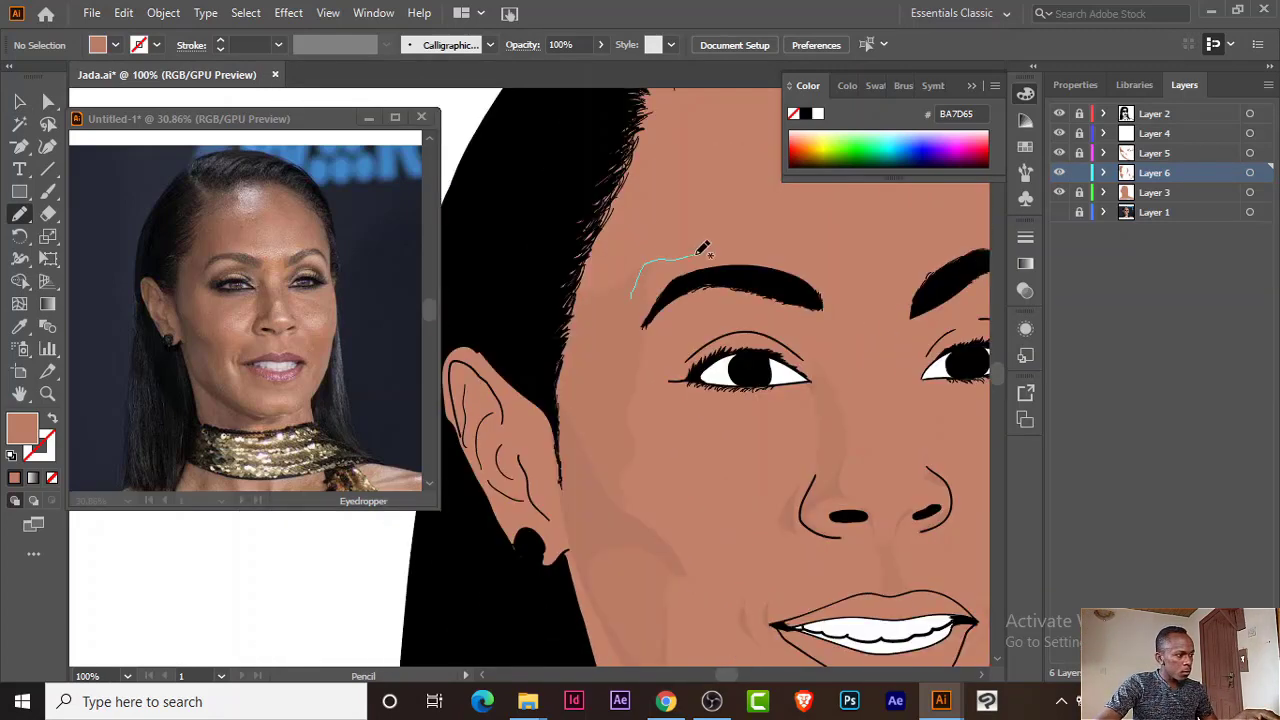
{"action": "scroll", "coordinate": [671, 243], "scroll_direction": "right", "scroll_amount": 3}
{"action": "scroll", "coordinate": [560, 350], "scroll_direction": "up", "scroll_amount": 1}
Step: Draw a crease line above the right eye and add new Layer 7
{"action": "left_click_drag", "start_coordinate": [870, 333], "coordinate": [872, 336]}
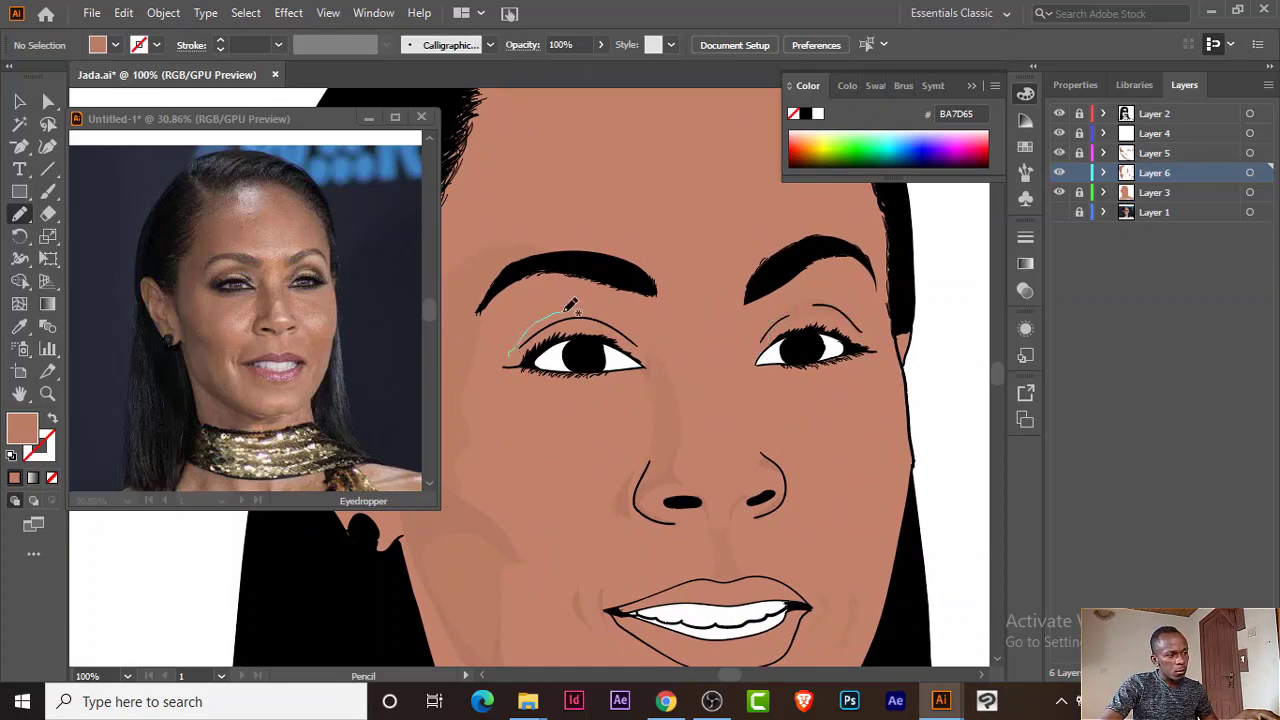
{"action": "key", "text": "ctrl+l"}
{"action": "scroll", "coordinate": [528, 302], "scroll_direction": "left", "scroll_amount": 2}
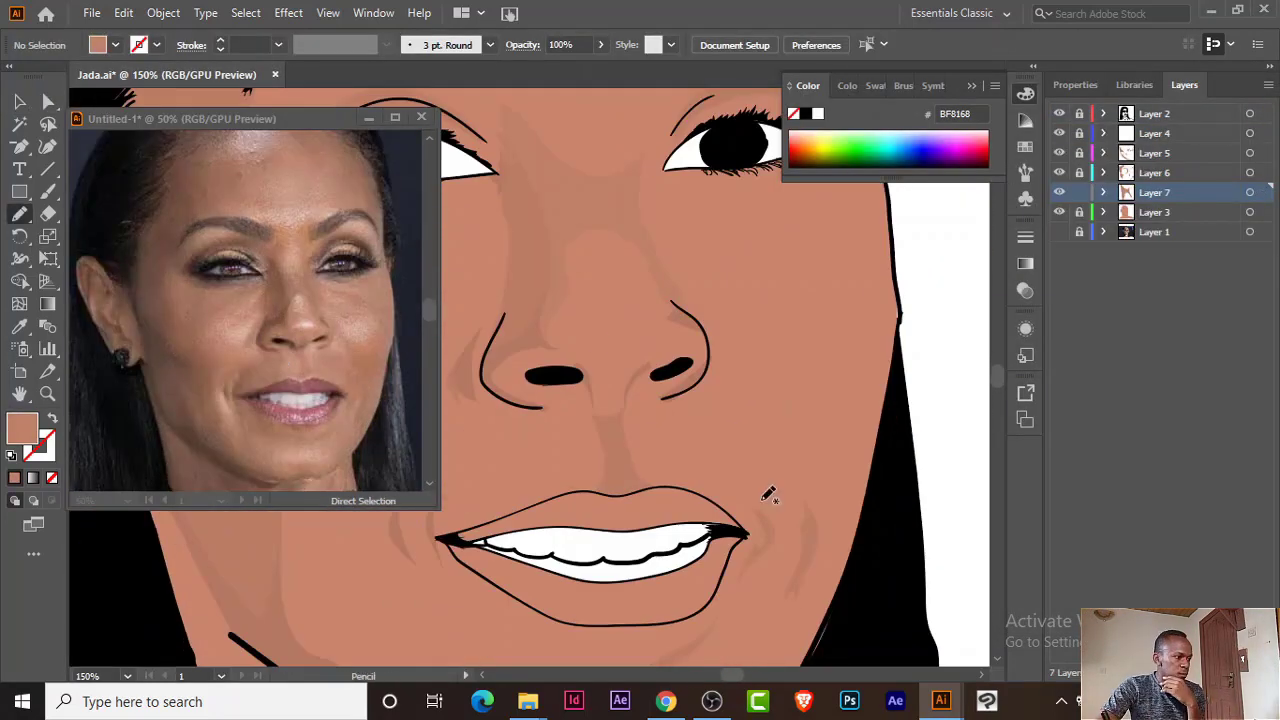
Step: Pencil light shading shapes on both cheeks and brighten one via Recolor Artwork
{"action": "scroll", "coordinate": [752, 220], "scroll_direction": "up", "scroll_amount": 4}
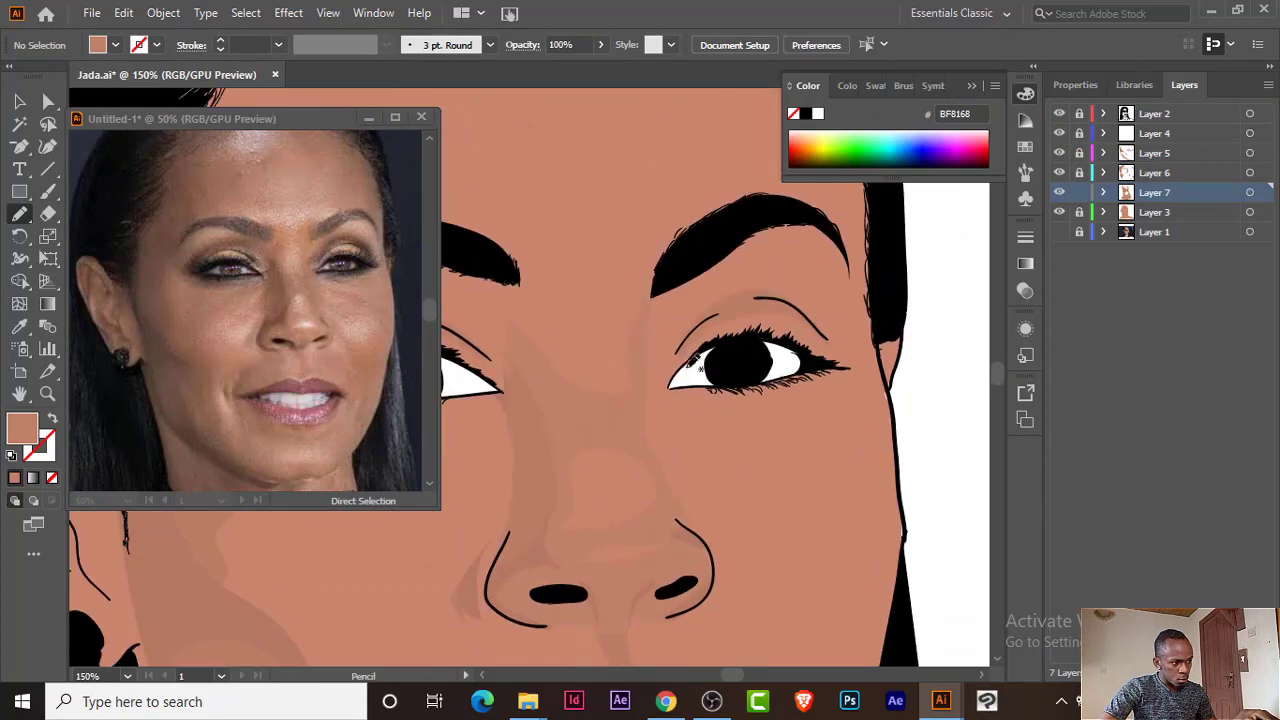
{"action": "scroll", "coordinate": [775, 460], "scroll_direction": "down", "scroll_amount": 4}
{"action": "scroll", "coordinate": [597, 298], "scroll_direction": "up", "scroll_amount": 1}
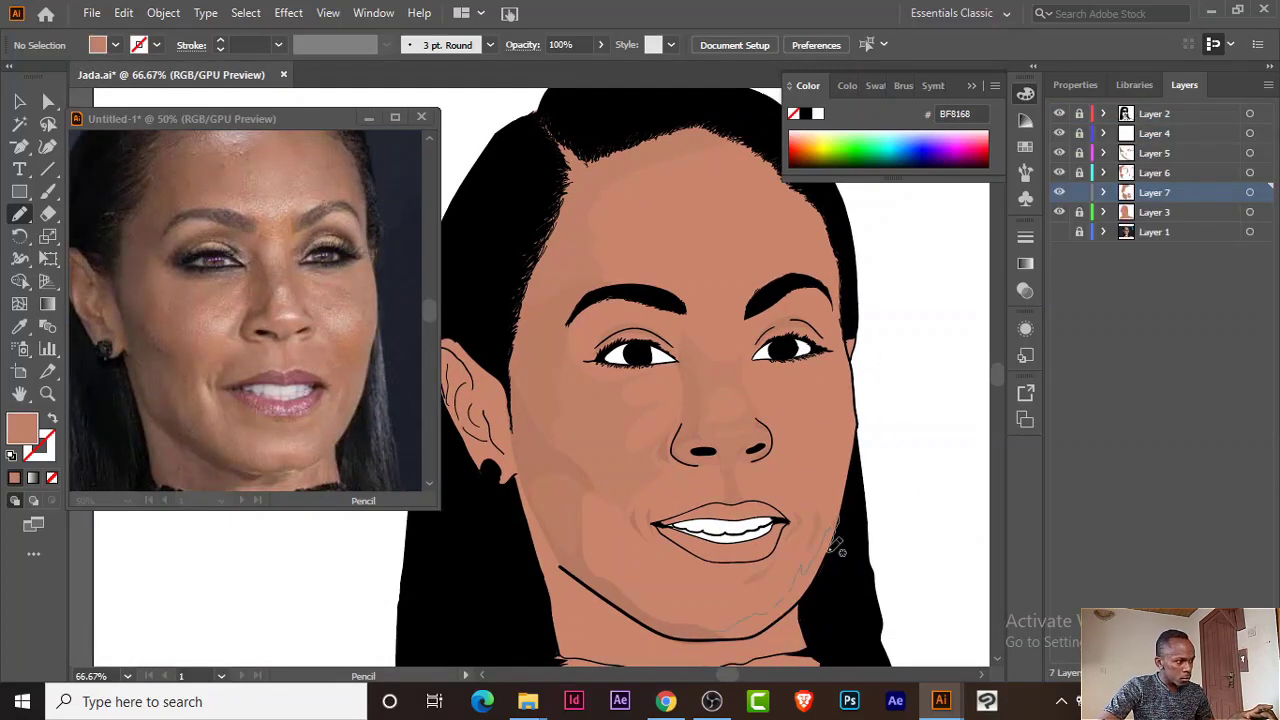
{"action": "scroll", "coordinate": [921, 474], "scroll_direction": "up", "scroll_amount": 1}
{"action": "scroll", "coordinate": [647, 551], "scroll_direction": "down", "scroll_amount": 3}
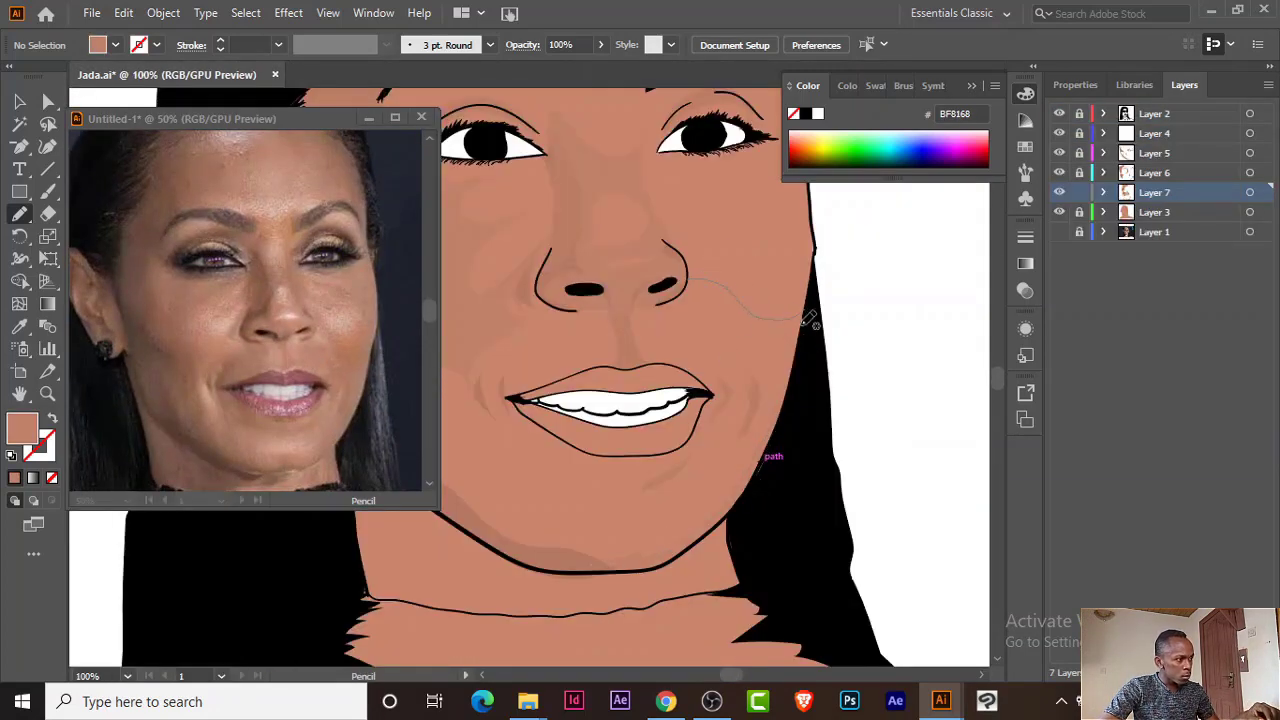
{"action": "mouse_move", "coordinate": [810, 320]}
{"action": "left_mouse_down"}
{"action": "mouse_move", "coordinate": [750, 330]}
{"action": "mouse_move", "coordinate": [890, 438]}
{"action": "left_mouse_up"}
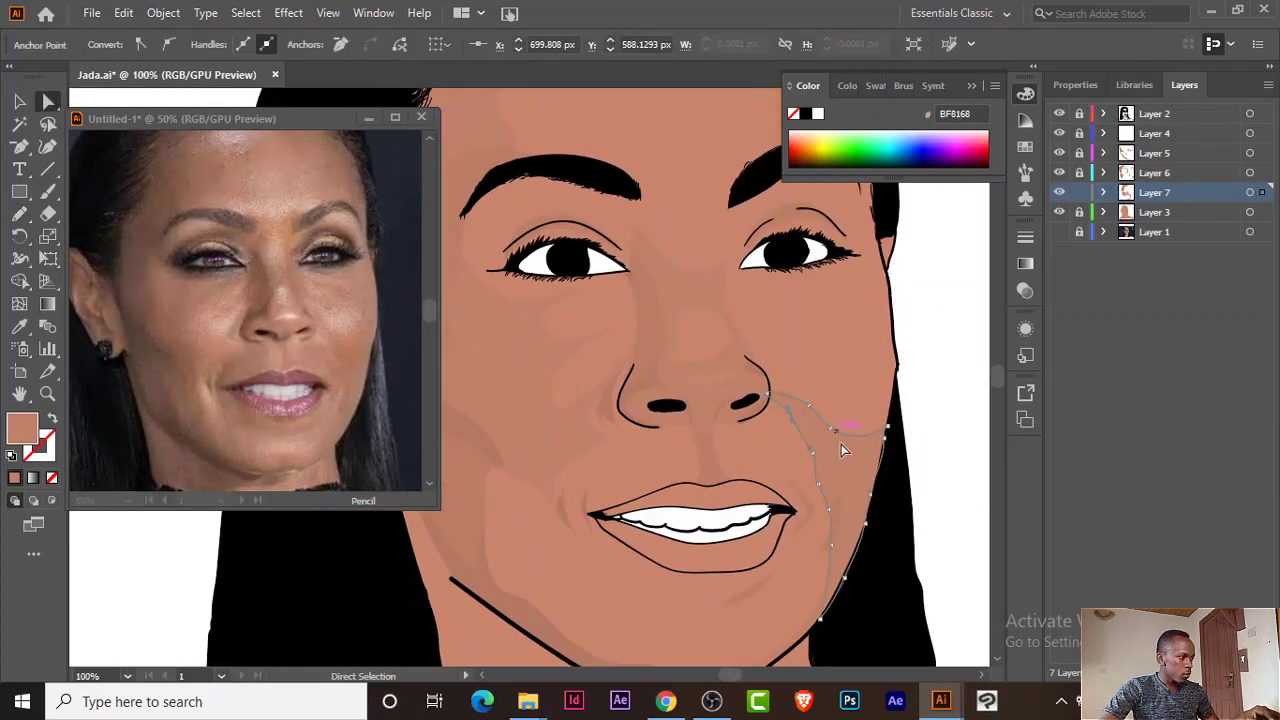
{"action": "left_click_drag", "start_coordinate": [766, 572], "coordinate": [784, 472]}
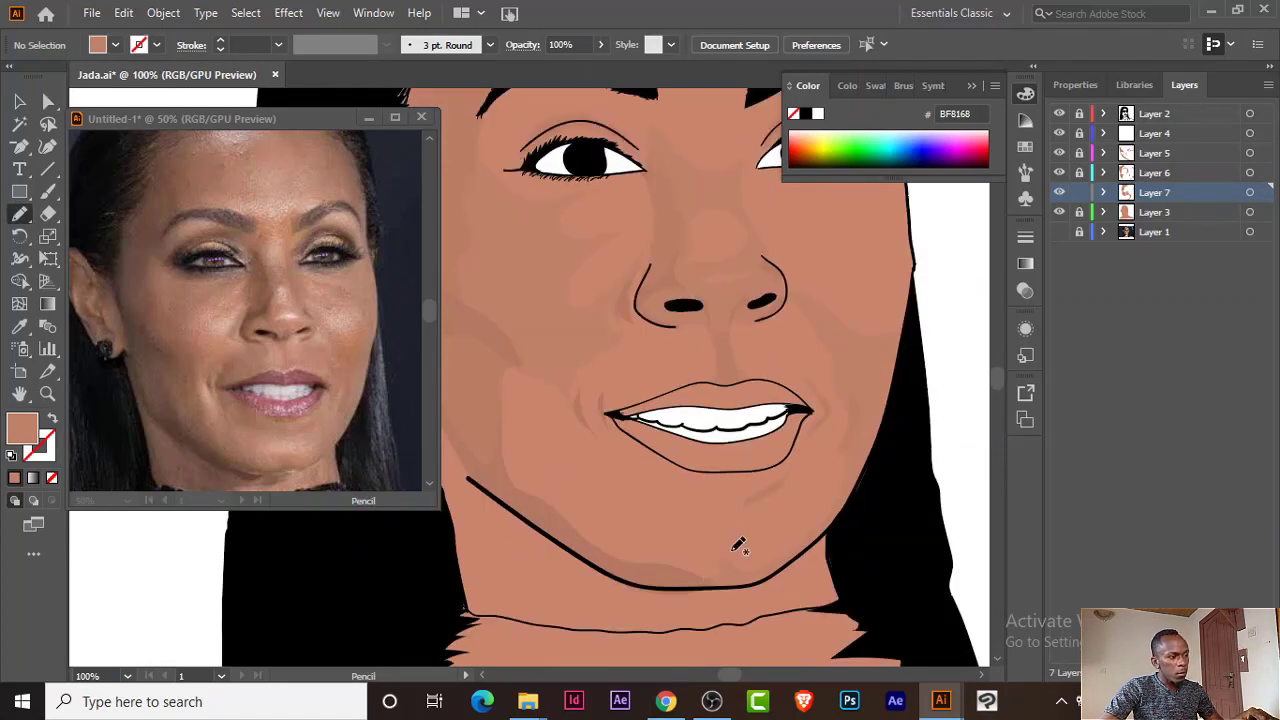
{"action": "left_click_drag", "start_coordinate": [640, 380], "coordinate": [540, 565]}
{"action": "left_click", "coordinate": [703, 44]}
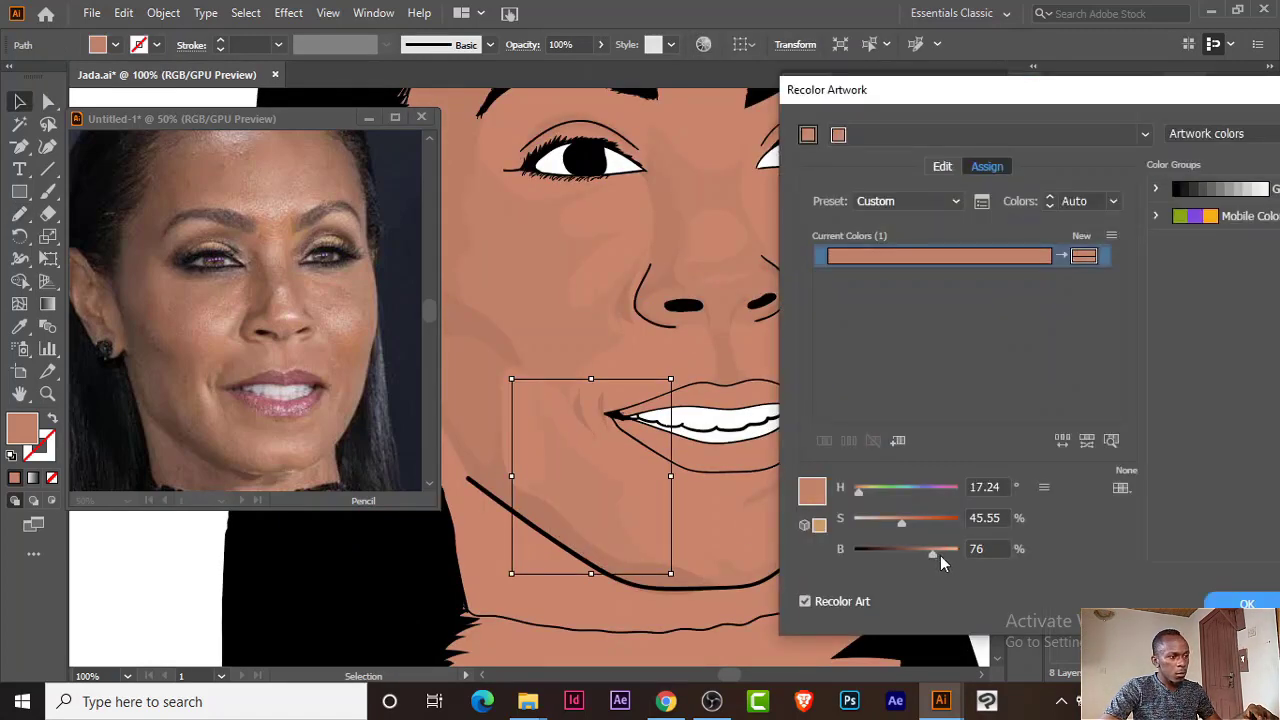
{"action": "key", "text": "Return"}
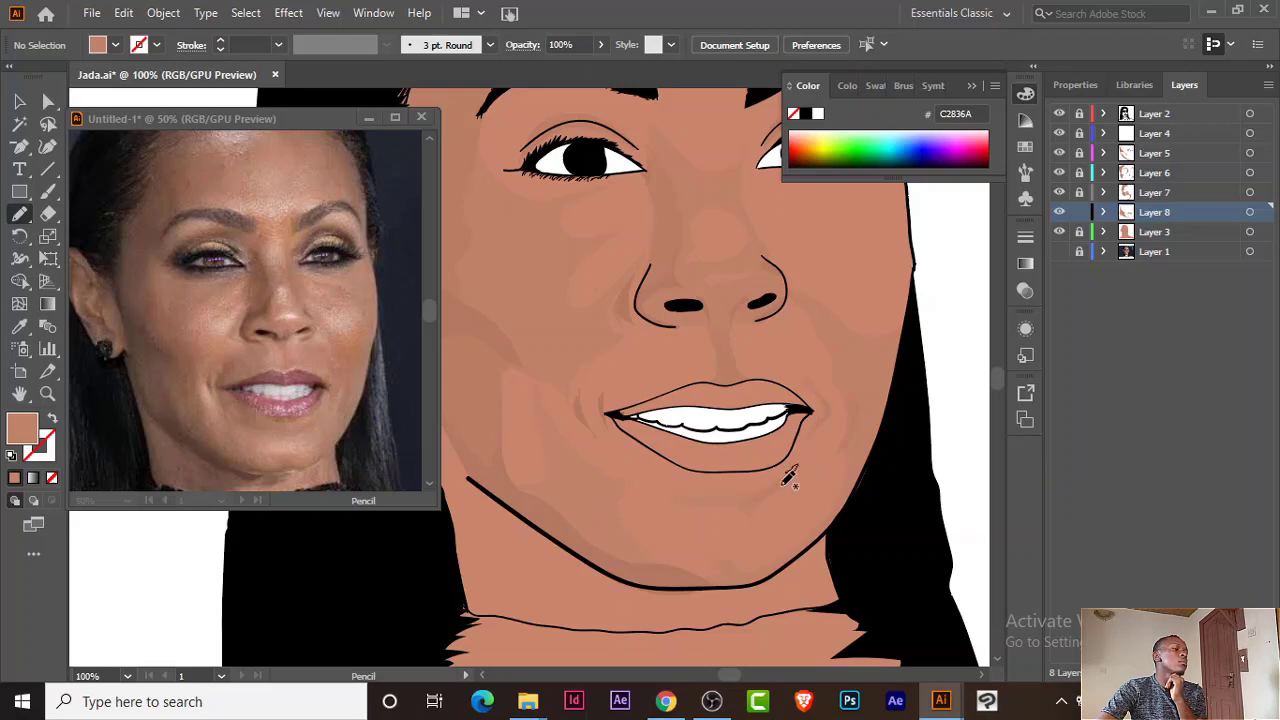
Step: Draw a darker shading stroke beside the nose, undoing a misplaced stroke by the mouth corner
{"action": "scroll", "coordinate": [790, 480], "scroll_direction": "down", "scroll_amount": 1}
{"action": "scroll", "coordinate": [492, 358], "scroll_direction": "up", "scroll_amount": 2}
{"action": "left_click_drag", "start_coordinate": [557, 473], "coordinate": [540, 425]}
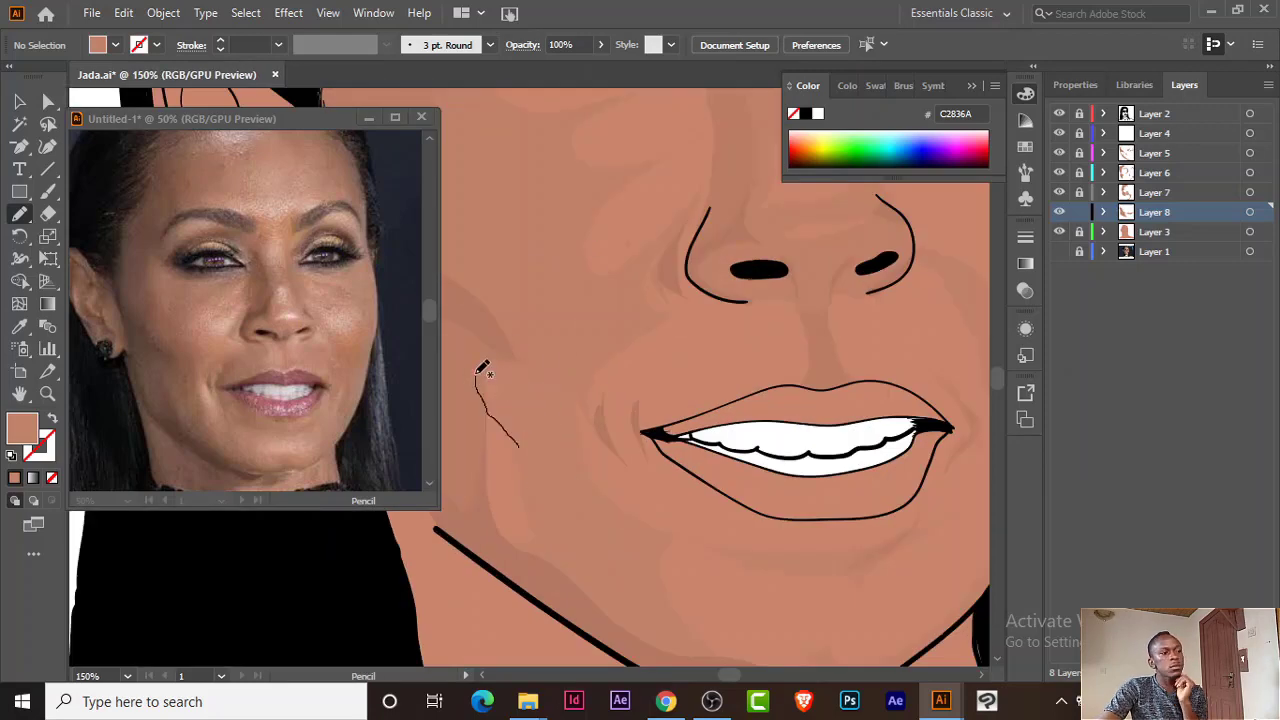
{"action": "key", "text": "ctrl+z"}
{"action": "scroll", "coordinate": [481, 370], "scroll_direction": "down", "scroll_amount": 2}
{"action": "scroll", "coordinate": [600, 350], "scroll_direction": "up", "scroll_amount": 2}
{"action": "scroll", "coordinate": [883, 357], "scroll_direction": "down", "scroll_amount": 2}
{"action": "scroll", "coordinate": [883, 357], "scroll_direction": "up", "scroll_amount": 2}
{"action": "left_click_drag", "start_coordinate": [611, 315], "coordinate": [628, 381]}
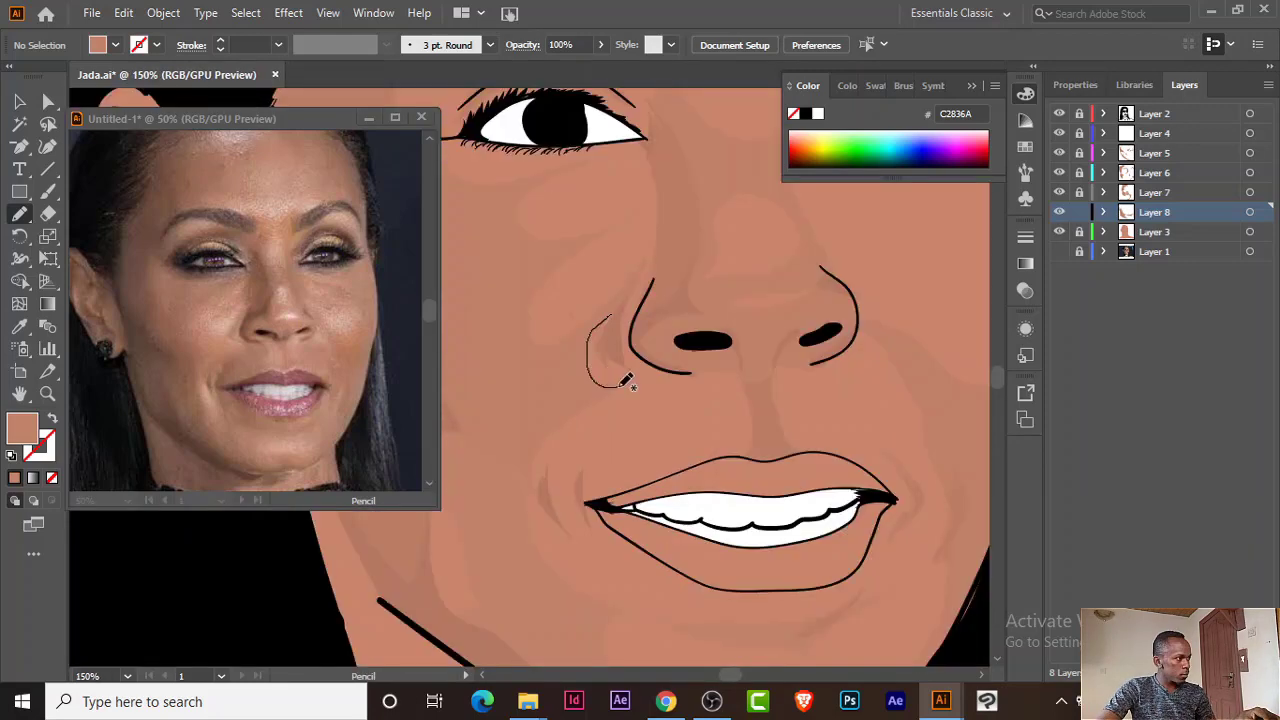
Step: Select and inspect the small highlight shape under the nose, then deselect it
{"action": "scroll", "coordinate": [625, 381], "scroll_direction": "down", "scroll_amount": 2}
{"action": "scroll", "coordinate": [660, 300], "scroll_direction": "up", "scroll_amount": 1}
{"action": "scroll", "coordinate": [700, 200], "scroll_direction": "up", "scroll_amount": 3}
{"action": "scroll", "coordinate": [703, 157], "scroll_direction": "up", "scroll_amount": 1}
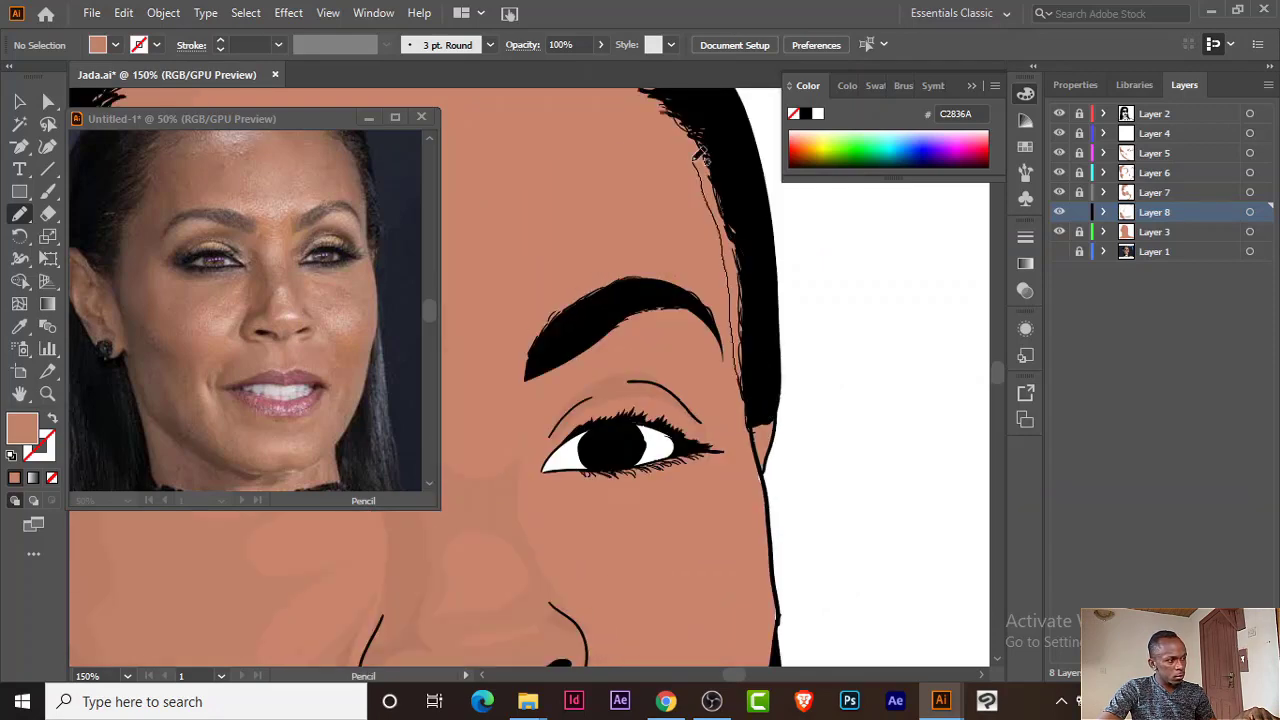
{"action": "scroll", "coordinate": [703, 157], "scroll_direction": "down", "scroll_amount": 2}
{"action": "scroll", "coordinate": [640, 300], "scroll_direction": "down", "scroll_amount": 3}
{"action": "scroll", "coordinate": [778, 258], "scroll_direction": "up", "scroll_amount": 3}
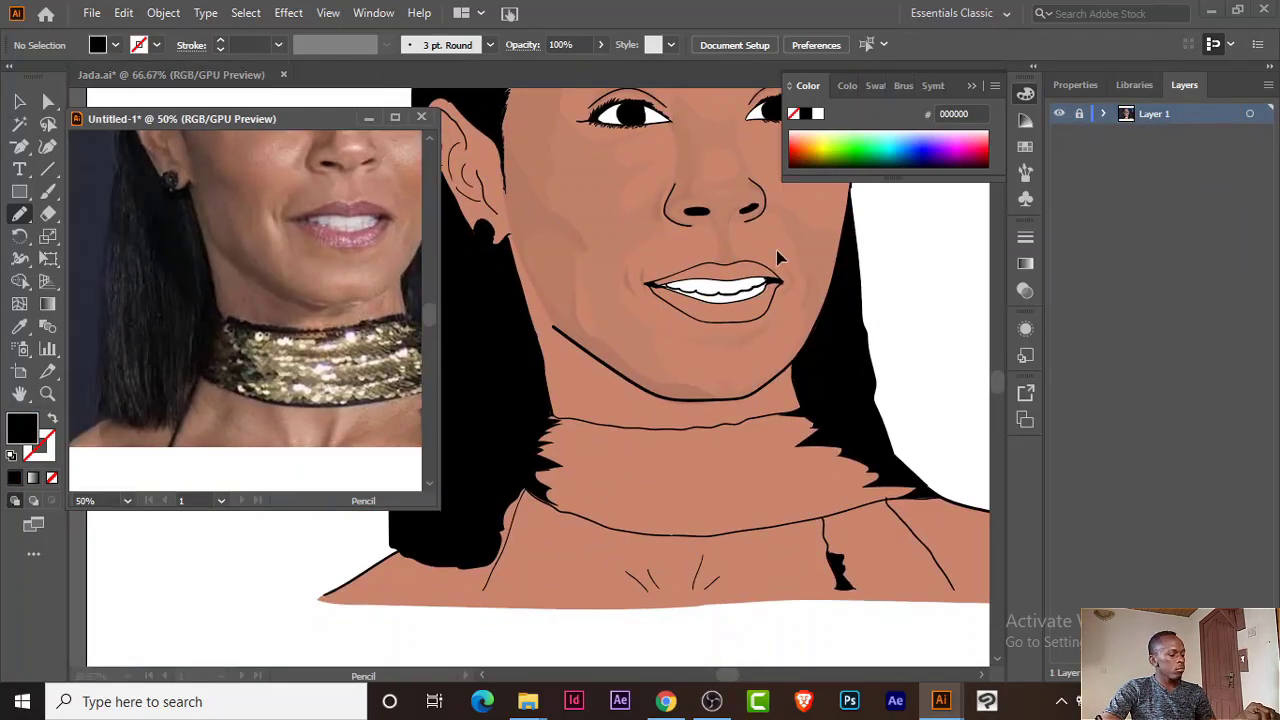
{"action": "left_click", "coordinate": [712, 221]}
{"action": "scroll", "coordinate": [718, 237], "scroll_direction": "up", "scroll_amount": 2}
{"action": "key", "text": "a"}
{"action": "left_click", "coordinate": [664, 262]}
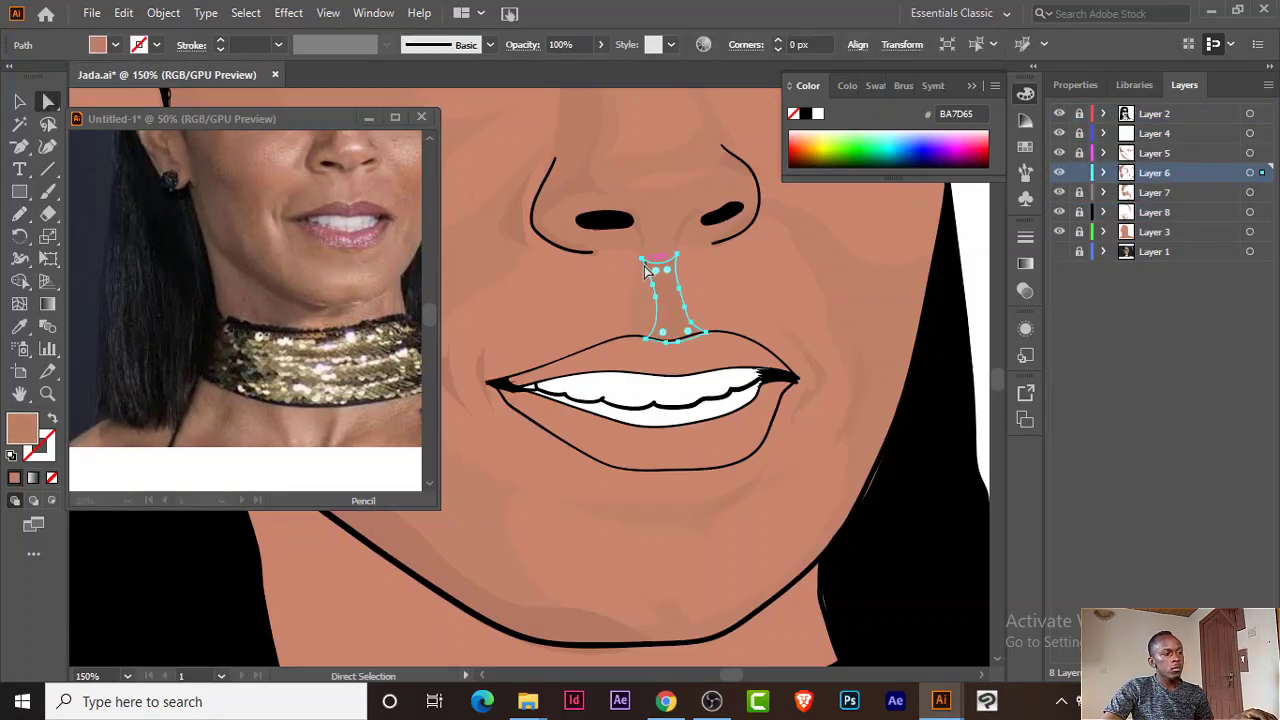
{"action": "left_click", "coordinate": [737, 486]}
{"action": "key", "text": "n"}
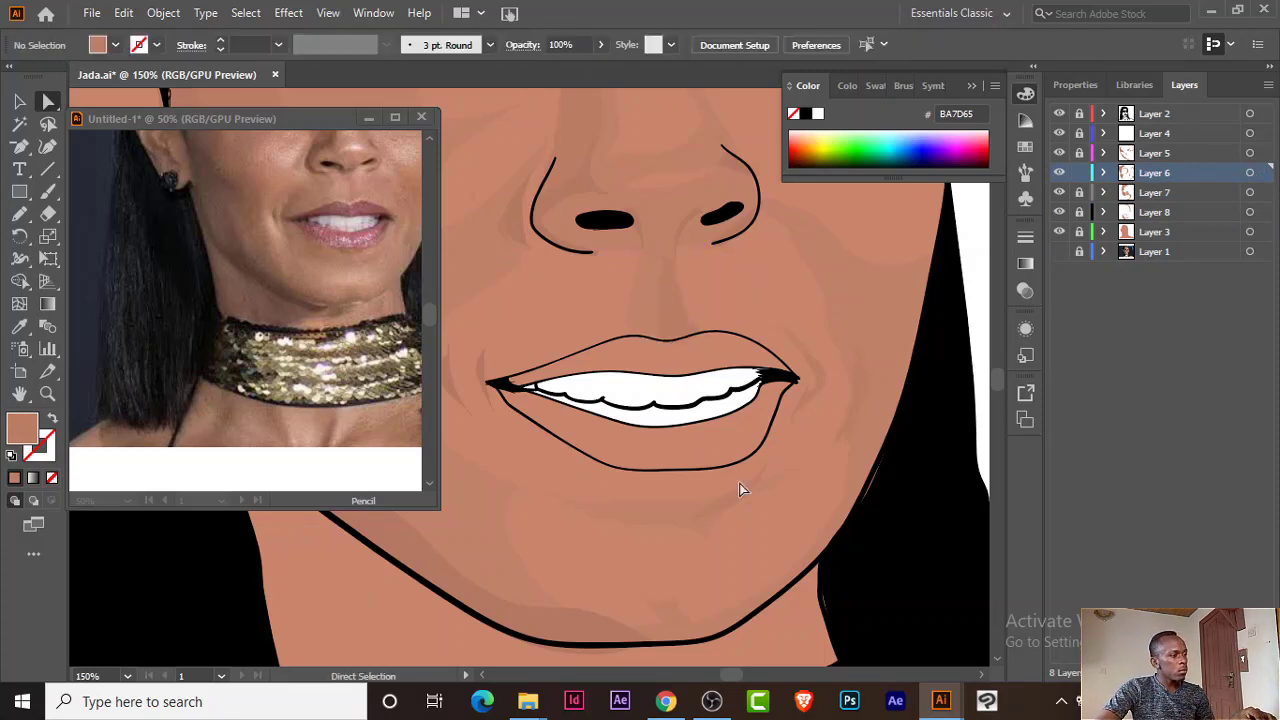
{"action": "scroll", "coordinate": [641, 320], "scroll_direction": "down", "scroll_amount": 3}
Step: Inspect a cheek shading shape and a neck path, checking against the reference photo
{"action": "key", "text": "v"}
{"action": "left_click", "coordinate": [686, 209]}
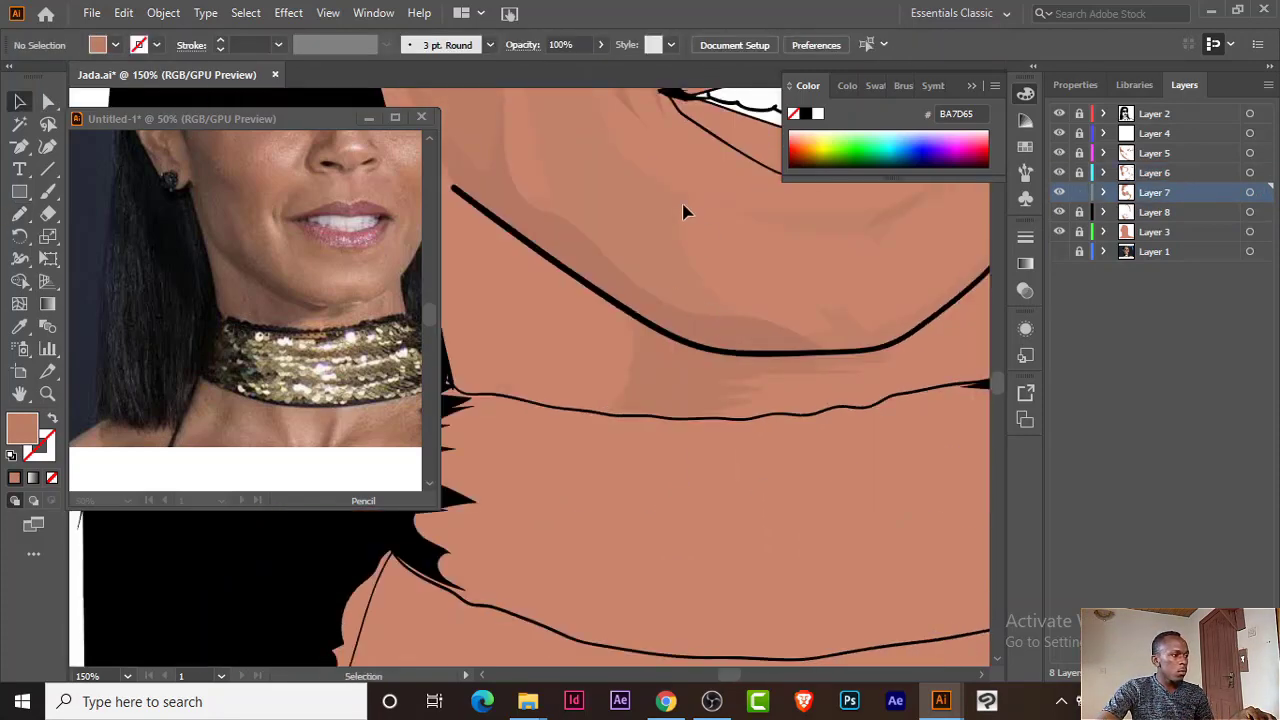
{"action": "scroll", "coordinate": [590, 407], "scroll_direction": "down", "scroll_amount": 2}
{"action": "key", "text": "ctrl+shift+a"}
{"action": "scroll", "coordinate": [663, 515], "scroll_direction": "down", "scroll_amount": 2}
{"action": "scroll", "coordinate": [663, 515], "scroll_direction": "left", "scroll_amount": 2}
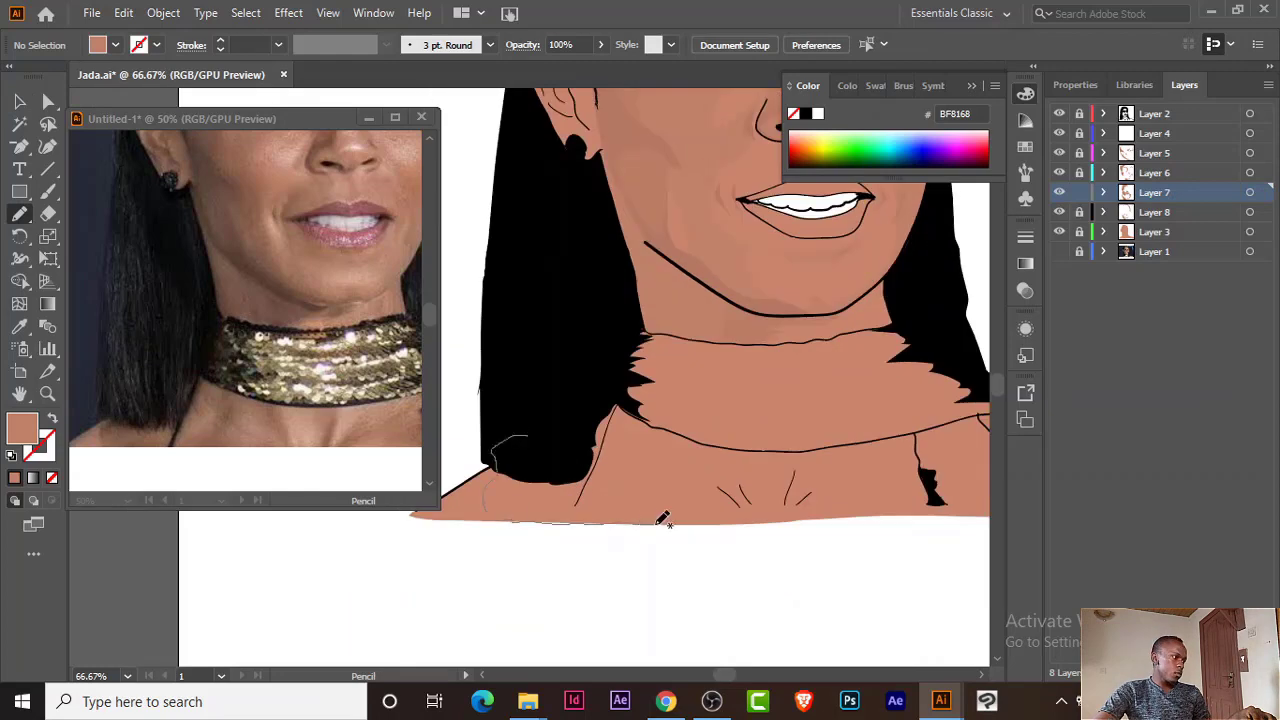
{"action": "key", "text": "a"}
{"action": "left_click", "coordinate": [749, 468]}
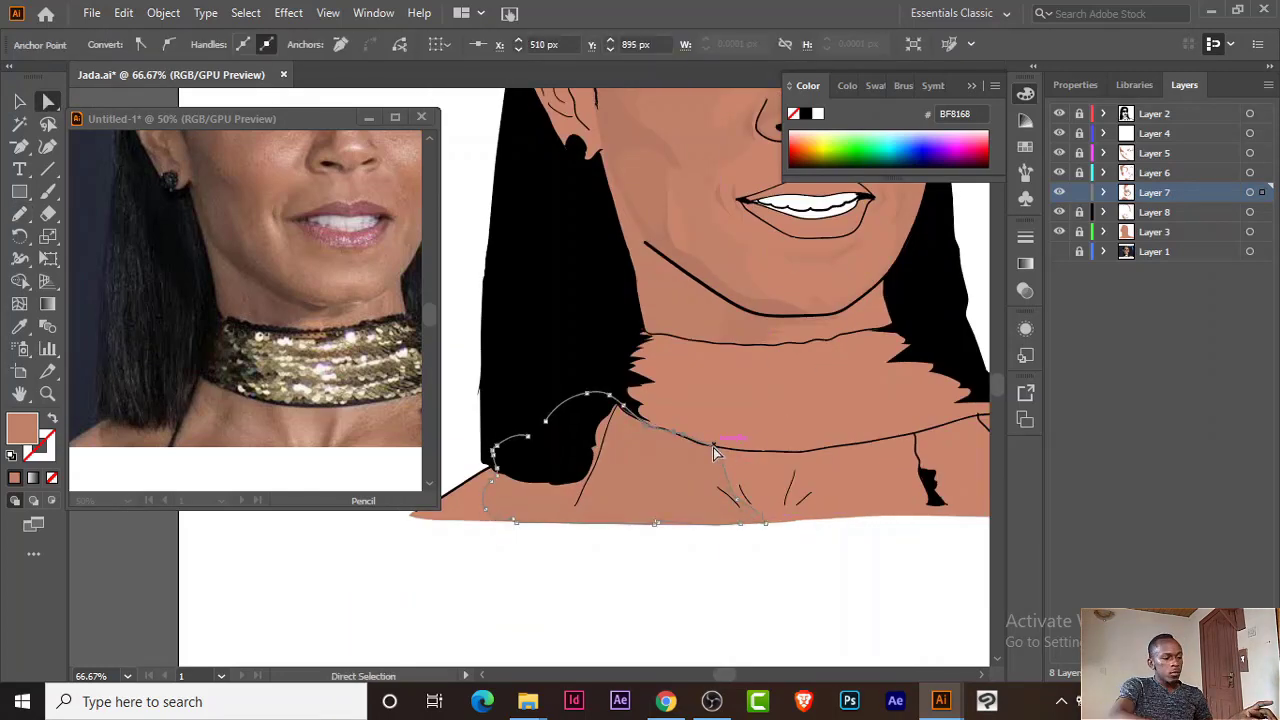
{"action": "left_click", "coordinate": [368, 350]}
{"action": "left_click", "coordinate": [470, 380]}
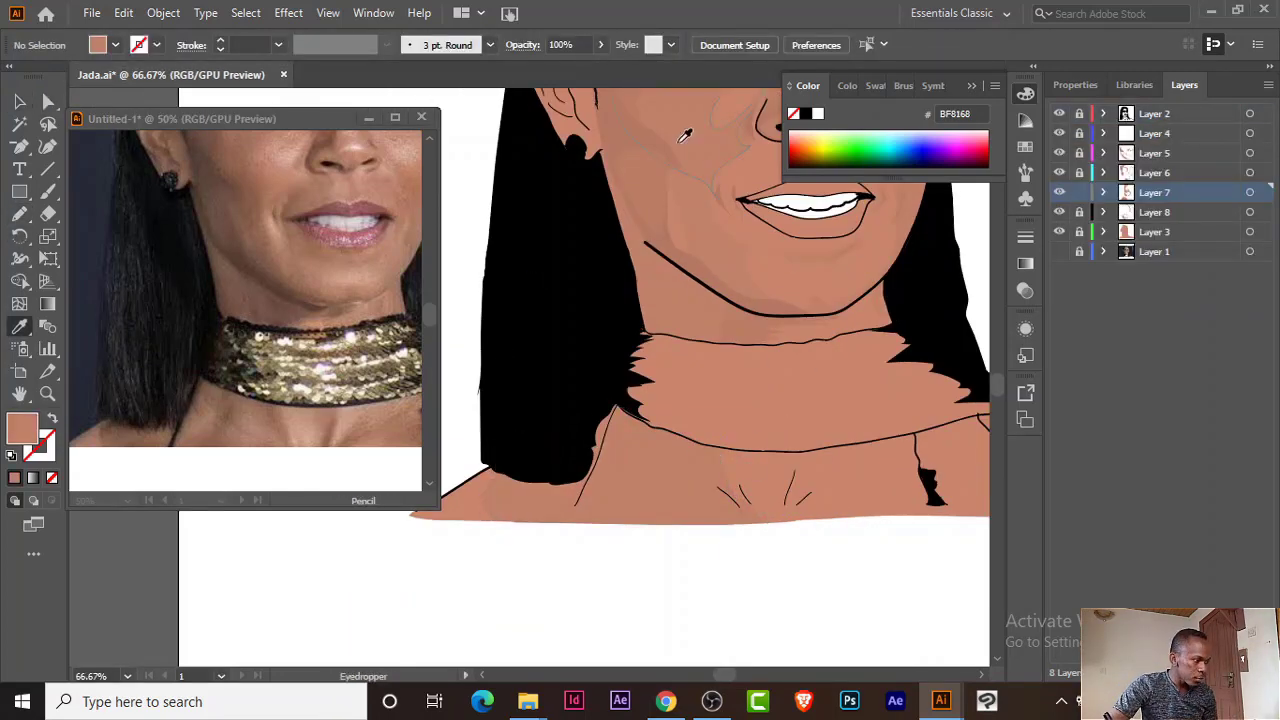
Step: Pencil a short collarbone line at the base of the neck and make Layer 7 active
{"action": "key", "text": "n"}
{"action": "left_click_drag", "start_coordinate": [771, 519], "coordinate": [792, 477]}
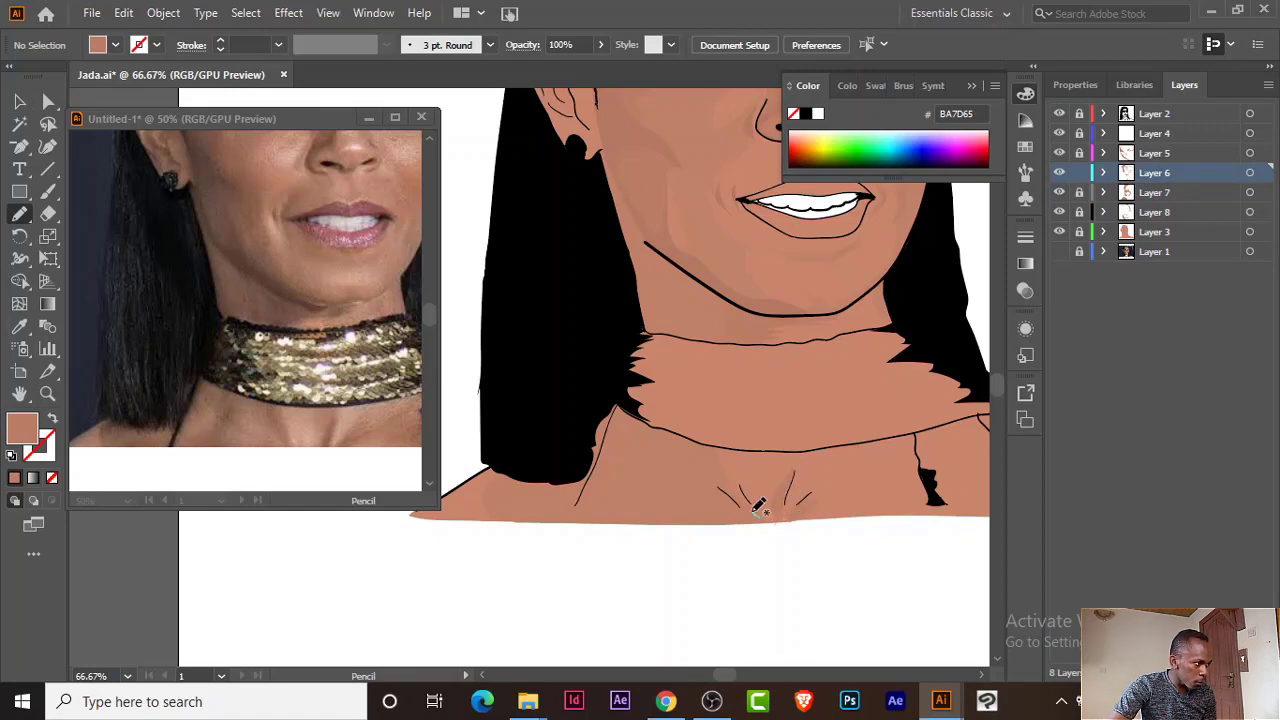
{"action": "scroll", "coordinate": [758, 508], "scroll_direction": "right", "scroll_amount": 5}
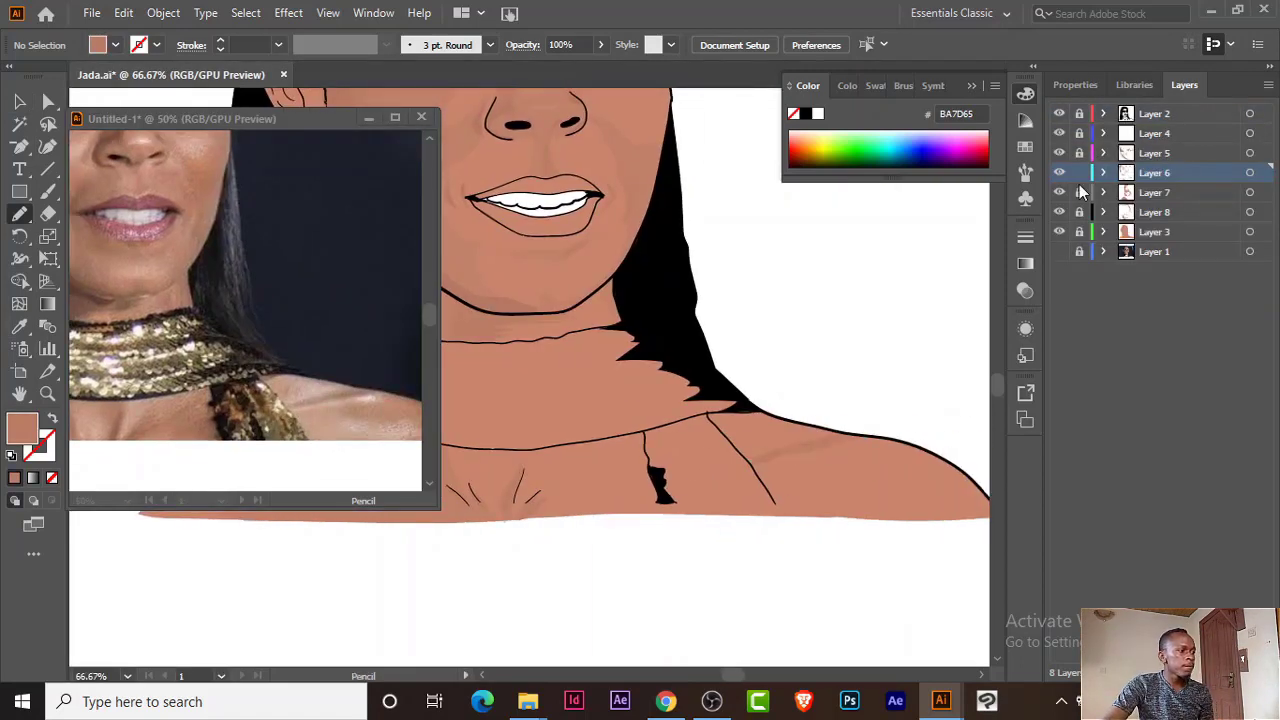
{"action": "left_click", "coordinate": [1080, 192]}
{"action": "scroll", "coordinate": [804, 442], "scroll_direction": "down", "scroll_amount": 1}
{"action": "scroll", "coordinate": [700, 400], "scroll_direction": "up", "scroll_amount": 5}
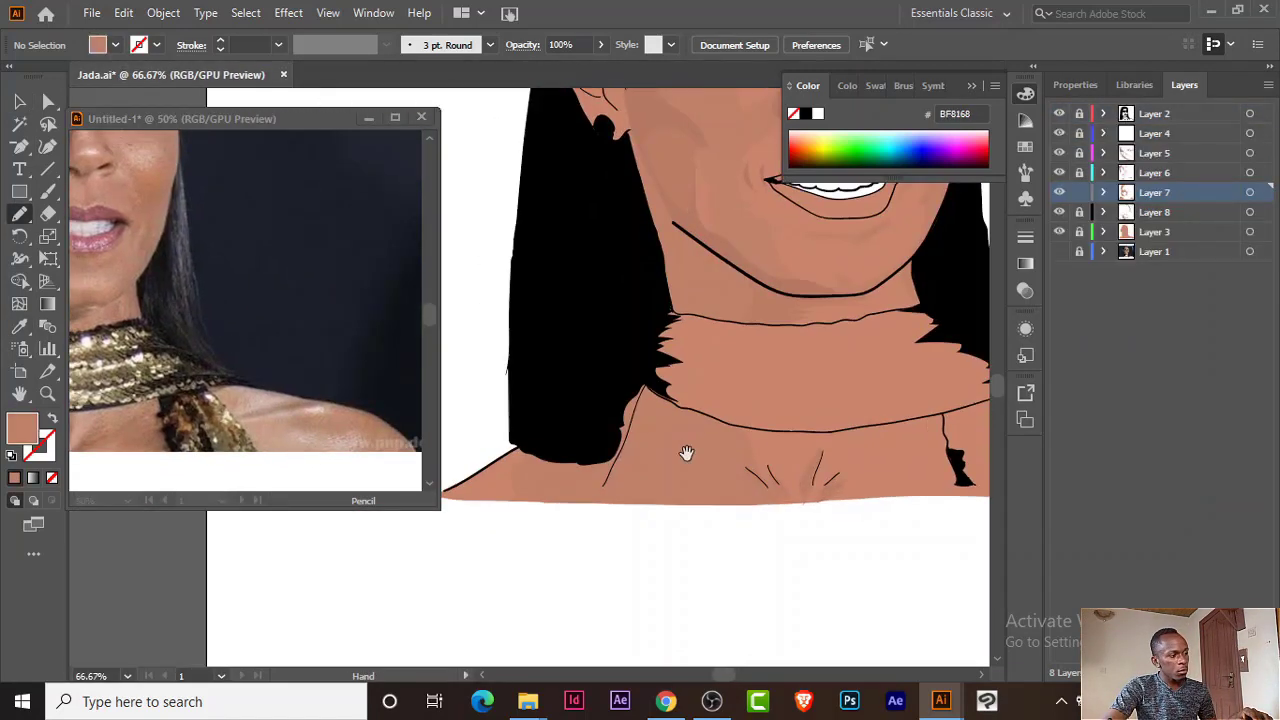
{"action": "scroll", "coordinate": [700, 400], "scroll_direction": "up", "scroll_amount": 5}
Step: Zoom out to see more of the mouth area
{"action": "scroll", "coordinate": [700, 400], "scroll_direction": "up", "scroll_amount": 3}
{"action": "scroll", "coordinate": [700, 400], "scroll_direction": "down", "scroll_amount": 5}
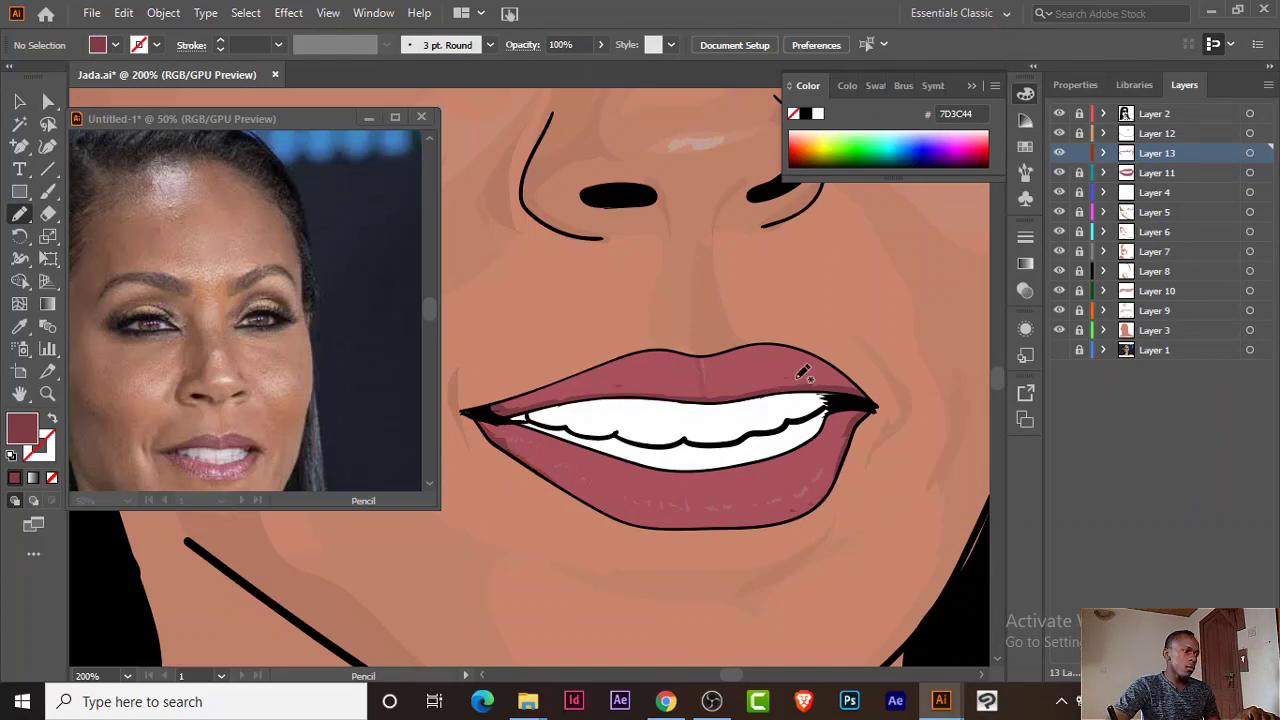
{"action": "key", "text": "ctrl+minus"}
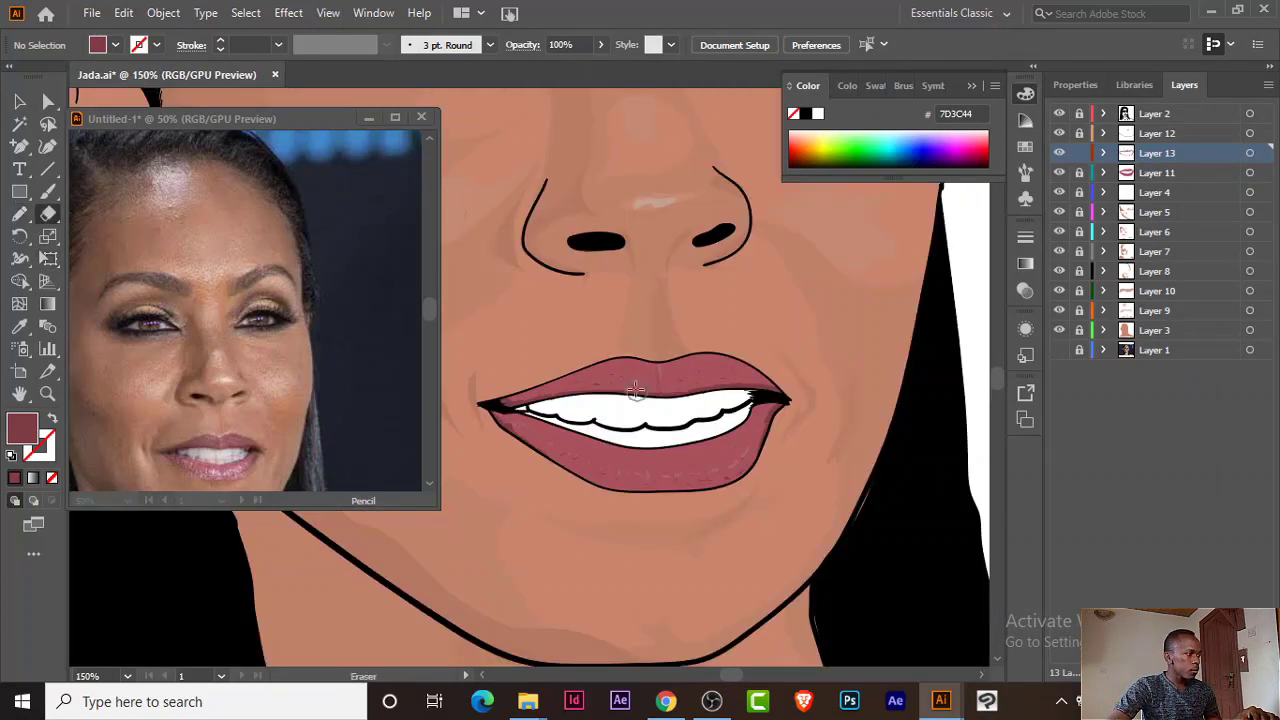
Step: Recolour the lower-lip shading shape and pencil a short shading line along the upper lip
{"action": "key", "text": "ctrl+plus"}
{"action": "key", "text": "v"}
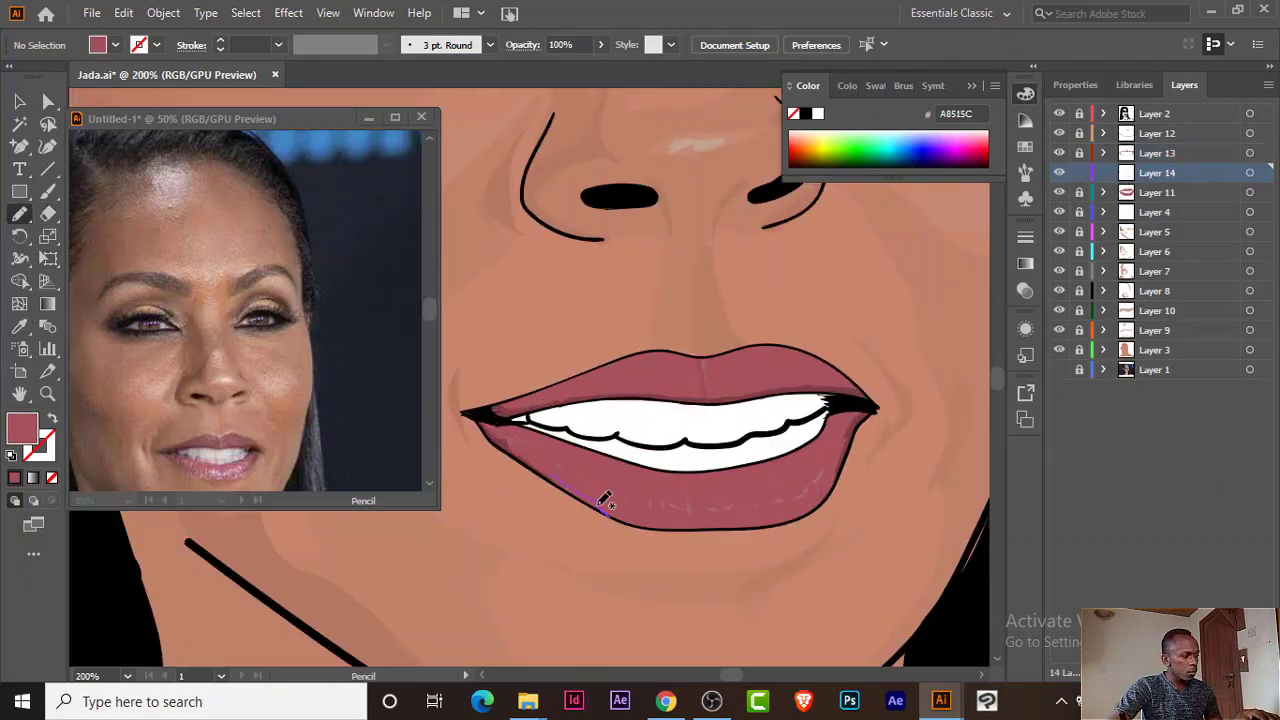
{"action": "left_click", "coordinate": [600, 500]}
{"action": "left_click", "coordinate": [703, 44]}
{"action": "key", "text": "Return"}
{"action": "key", "text": "n"}
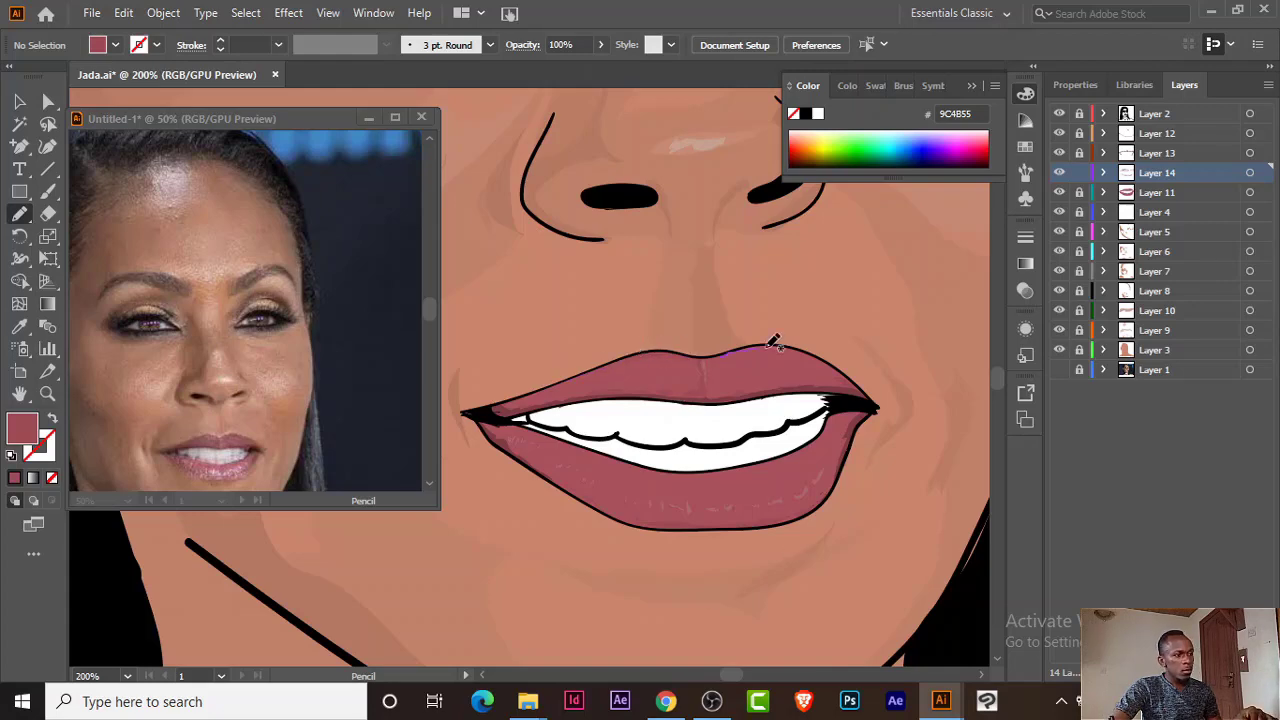
{"action": "left_click_drag", "start_coordinate": [580, 373], "coordinate": [575, 378]}
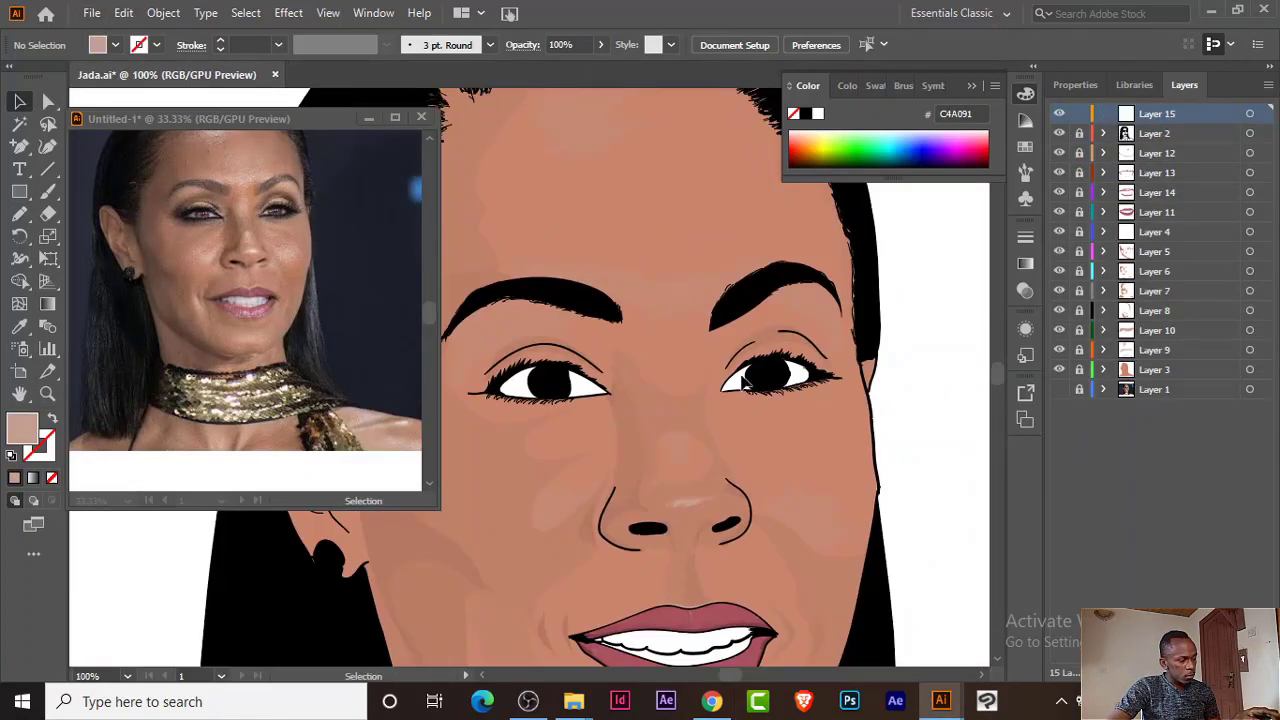
Step: Draw a translucent highlight across the right iris and set the fill to light grey #B2B2B2
{"action": "key", "text": "ctrl+plus"}
{"action": "key", "text": "n"}
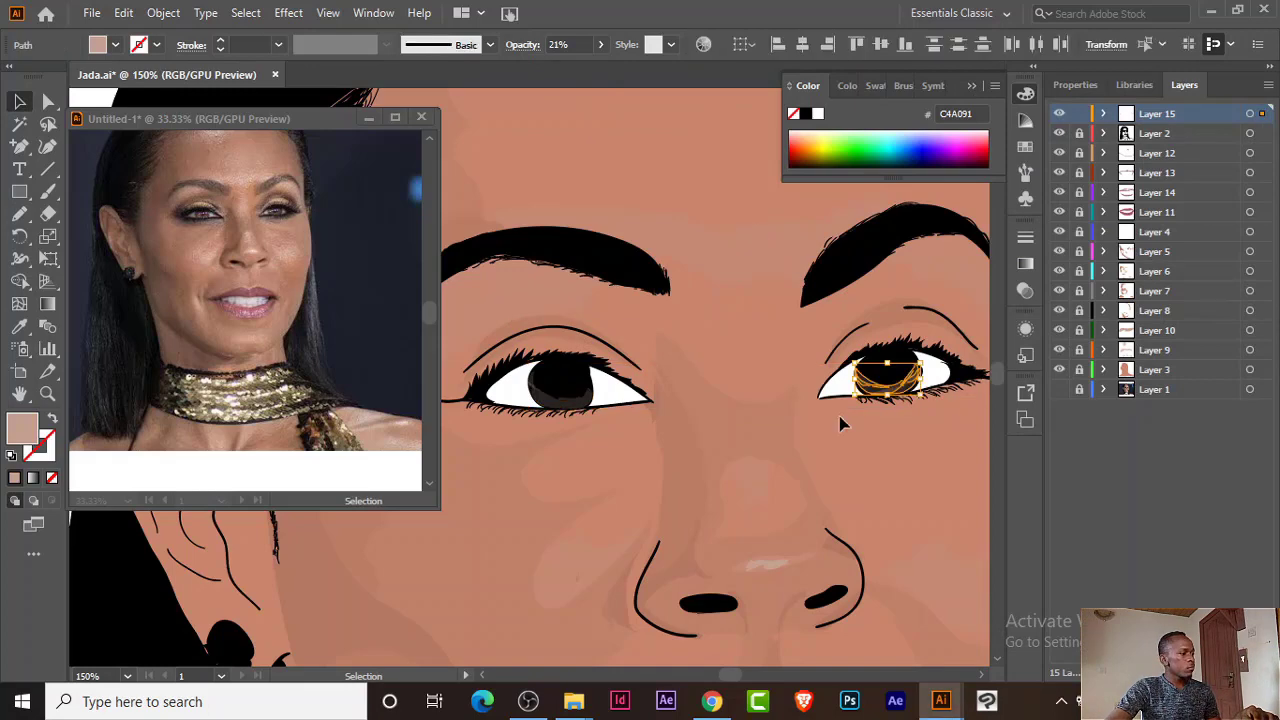
{"action": "left_click_drag", "start_coordinate": [855, 382], "coordinate": [928, 382]}
{"action": "key", "text": "v"}
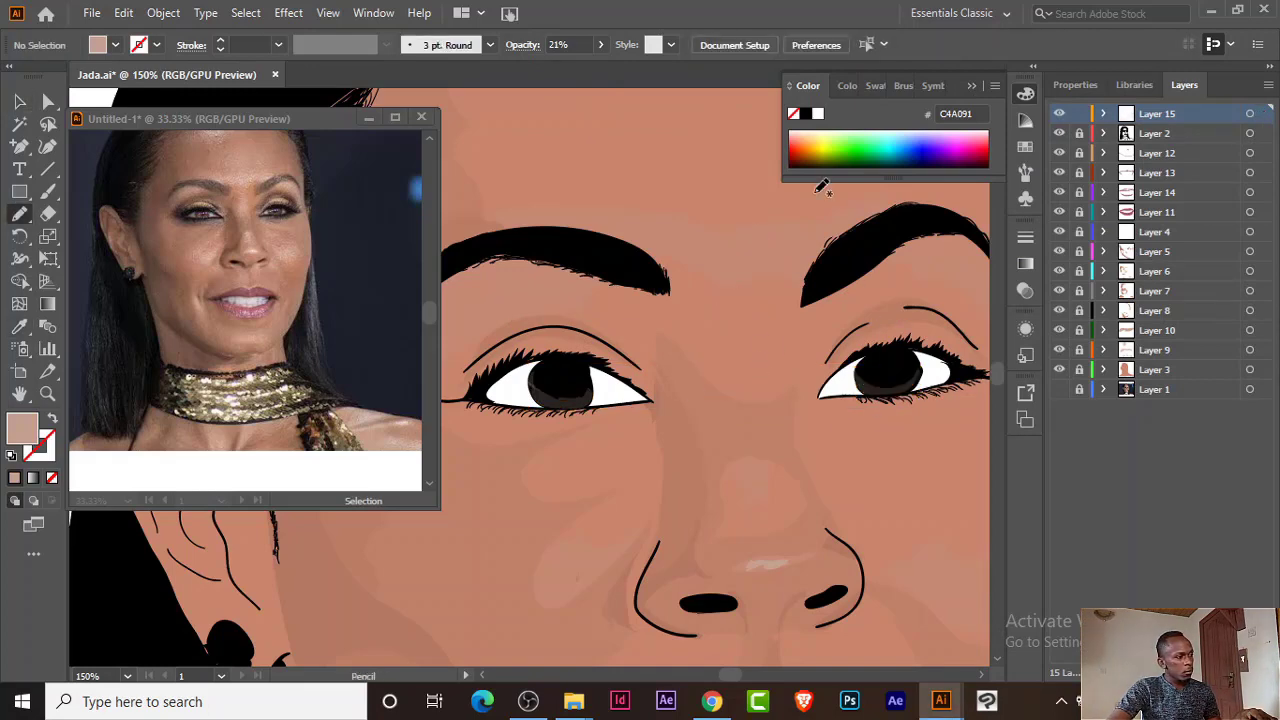
{"action": "left_click", "coordinate": [823, 234]}
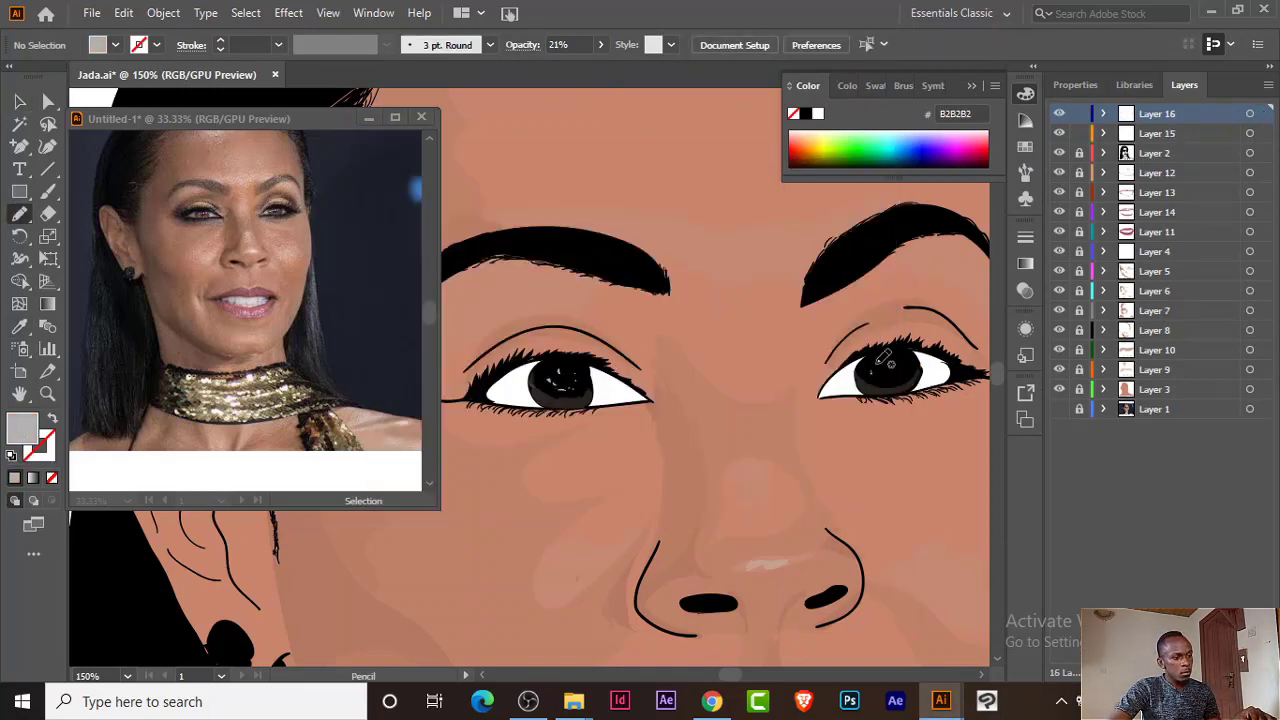
{"action": "key", "text": "ctrl+minus"}
{"action": "key", "text": "ctrl+minus"}
{"action": "key", "text": "ctrl+minus"}
{"action": "key", "text": "ctrl+minus"}
{"action": "key", "text": "v"}
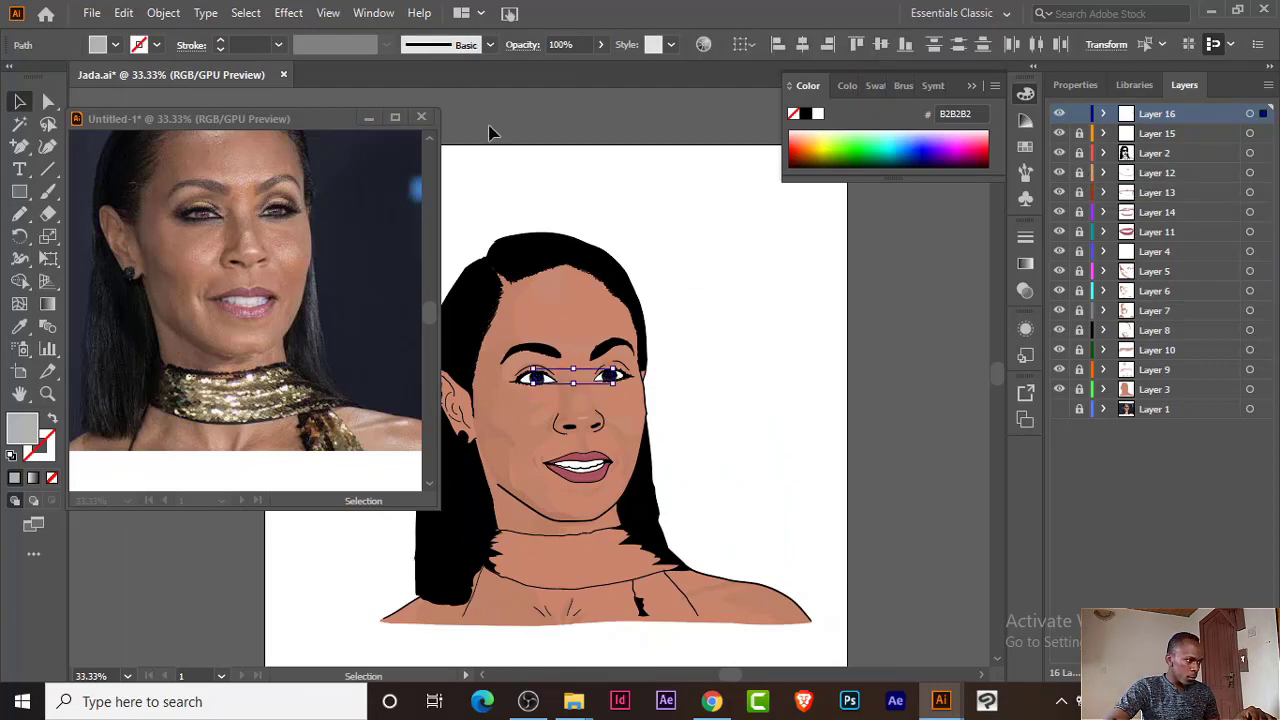
{"action": "left_click", "coordinate": [490, 132]}
{"action": "left_click_drag", "start_coordinate": [771, 366], "coordinate": [840, 366]}
Step: On a new layer, pencil grey collar shapes around the neck and a scarf end down the chest
{"action": "left_click", "coordinate": [1157, 172]}
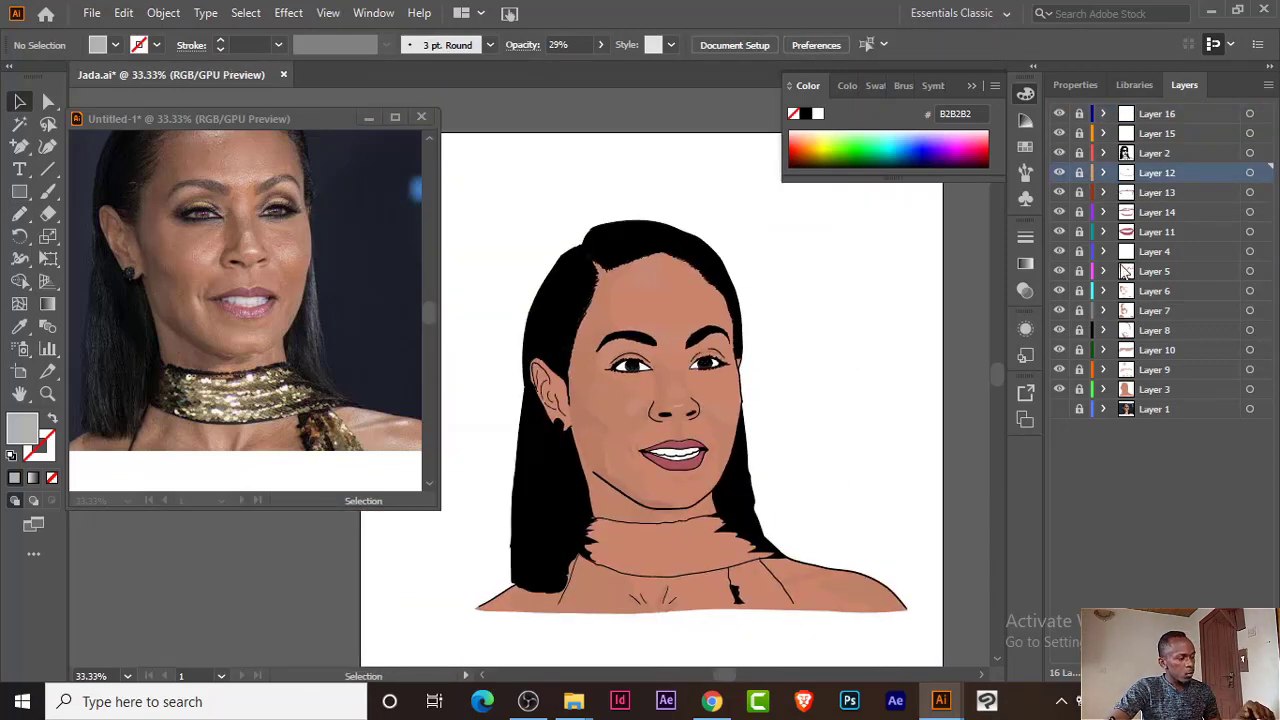
{"action": "key", "text": "ctrl+l"}
{"action": "scroll", "coordinate": [644, 625], "scroll_direction": "up", "scroll_amount": 2}
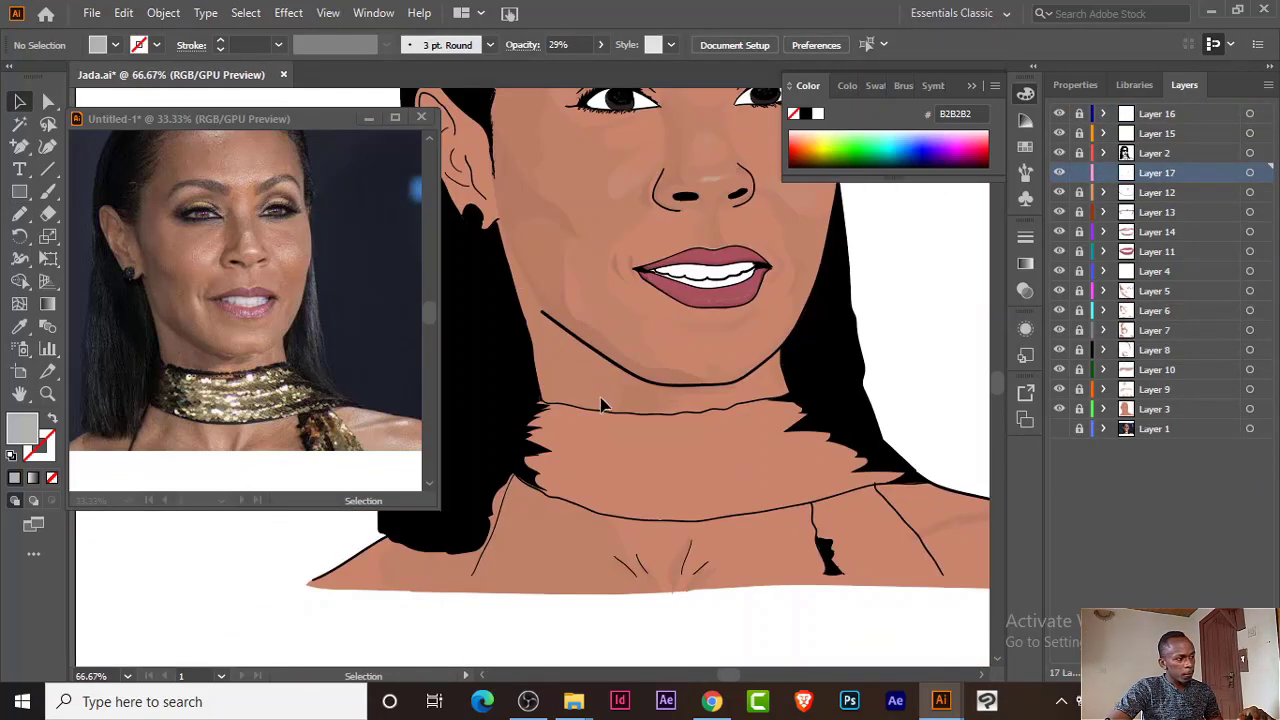
{"action": "key", "text": "n"}
{"action": "left_click_drag", "start_coordinate": [712, 514], "coordinate": [540, 482]}
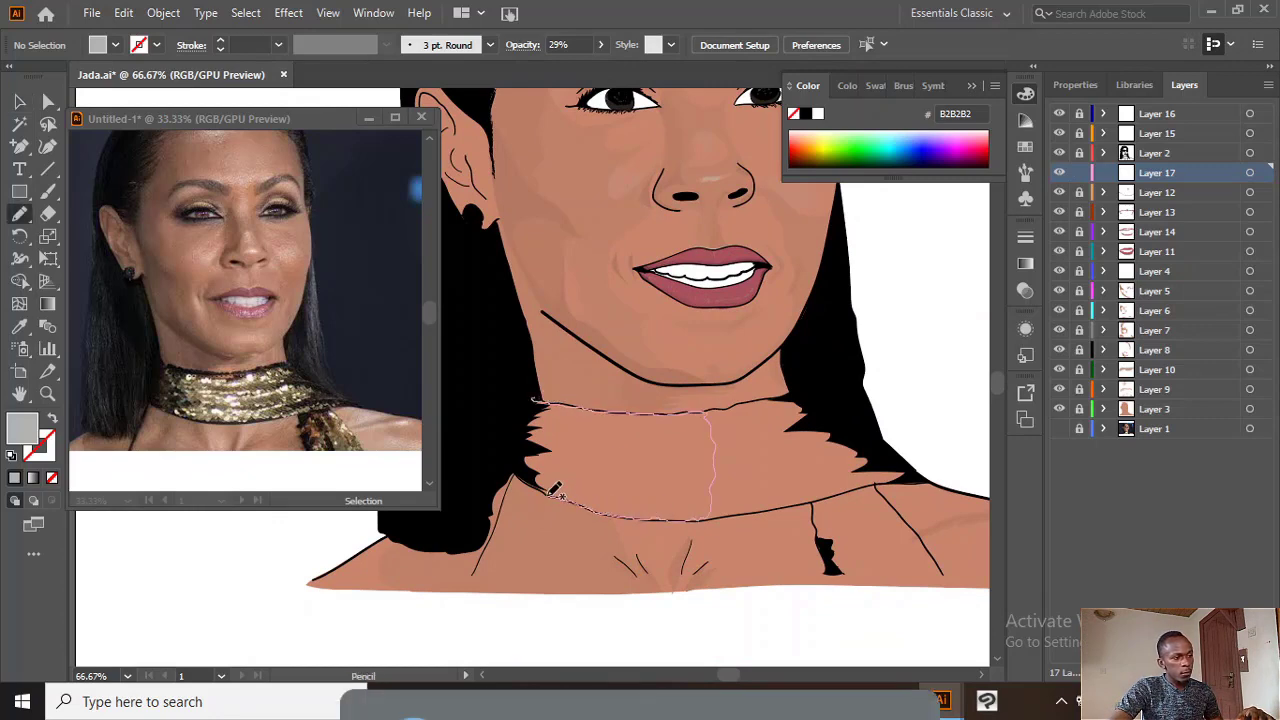
{"action": "key", "text": "ctrl+plus"}
{"action": "left_click_drag", "start_coordinate": [550, 434], "coordinate": [640, 416]}
{"action": "left_click_drag", "start_coordinate": [880, 545], "coordinate": [450, 592]}
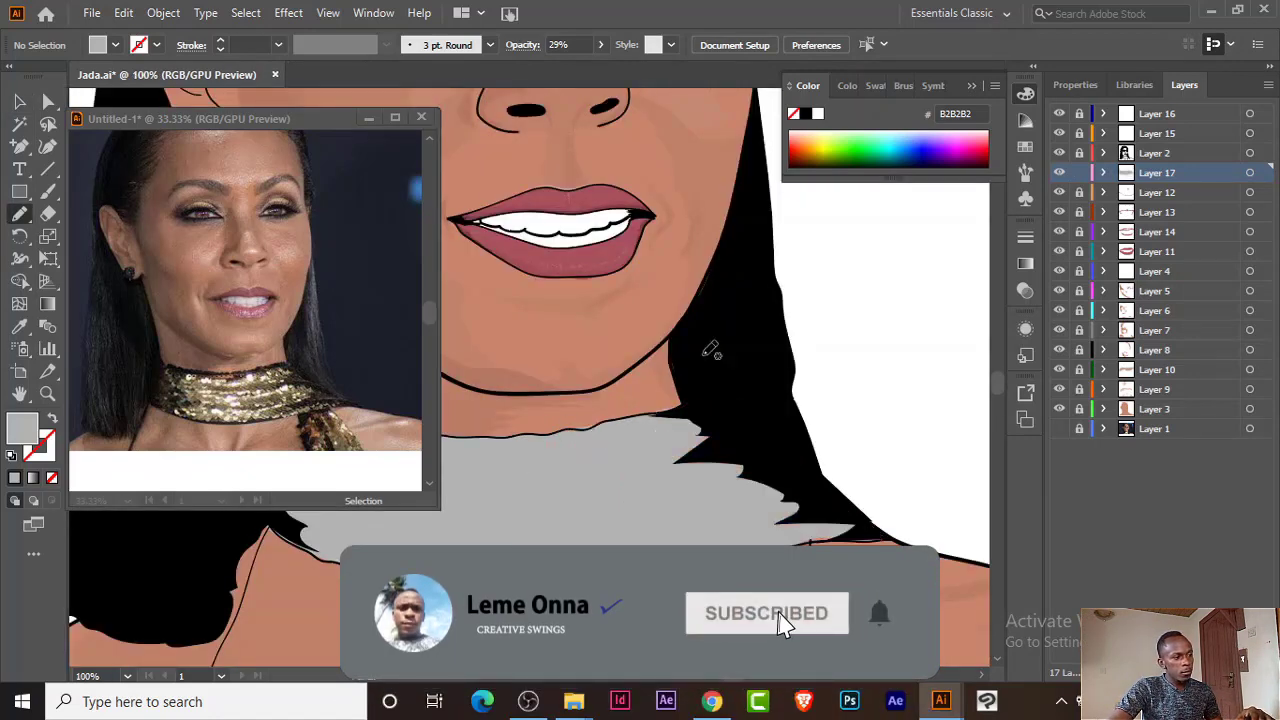
{"action": "scroll", "coordinate": [937, 535], "scroll_direction": "down", "scroll_amount": 3}
{"action": "left_click_drag", "start_coordinate": [937, 535], "coordinate": [740, 430]}
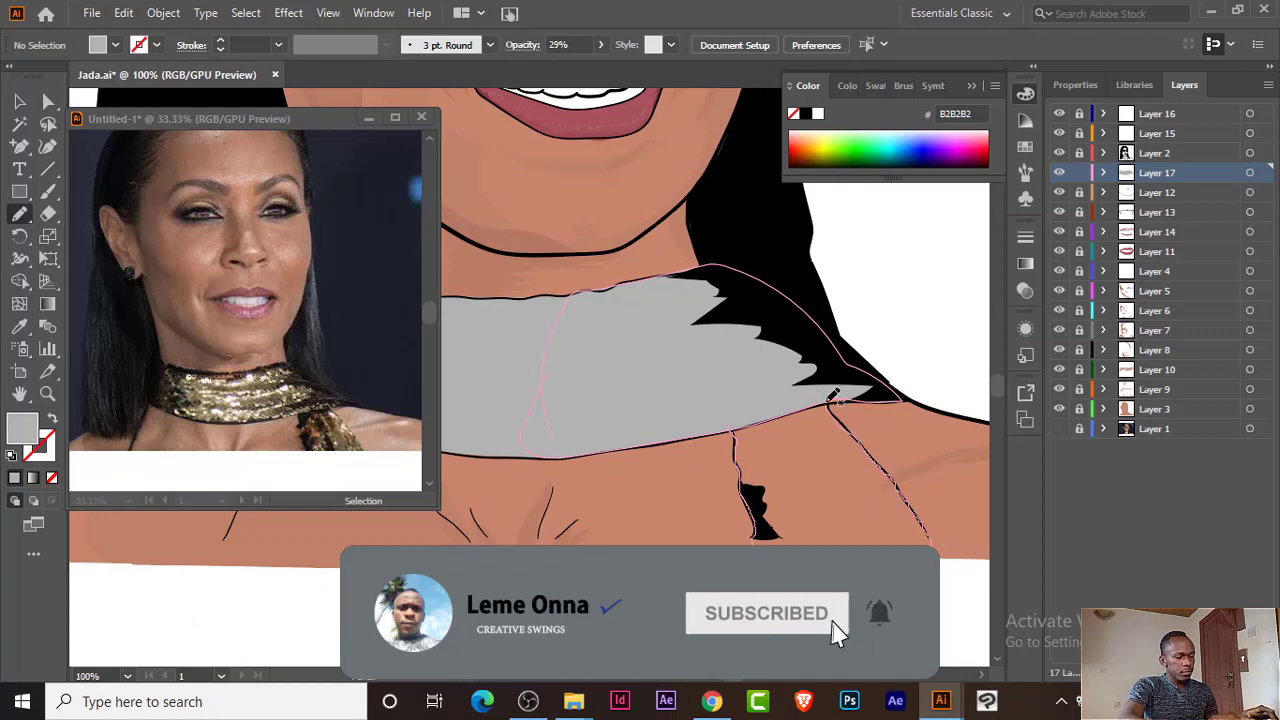
{"action": "key", "text": "ctrl+plus"}
Step: Adjust a point on the black hair shape by the chest, then select Layer 5
{"action": "key", "text": "a"}
{"action": "left_click", "coordinate": [934, 427]}
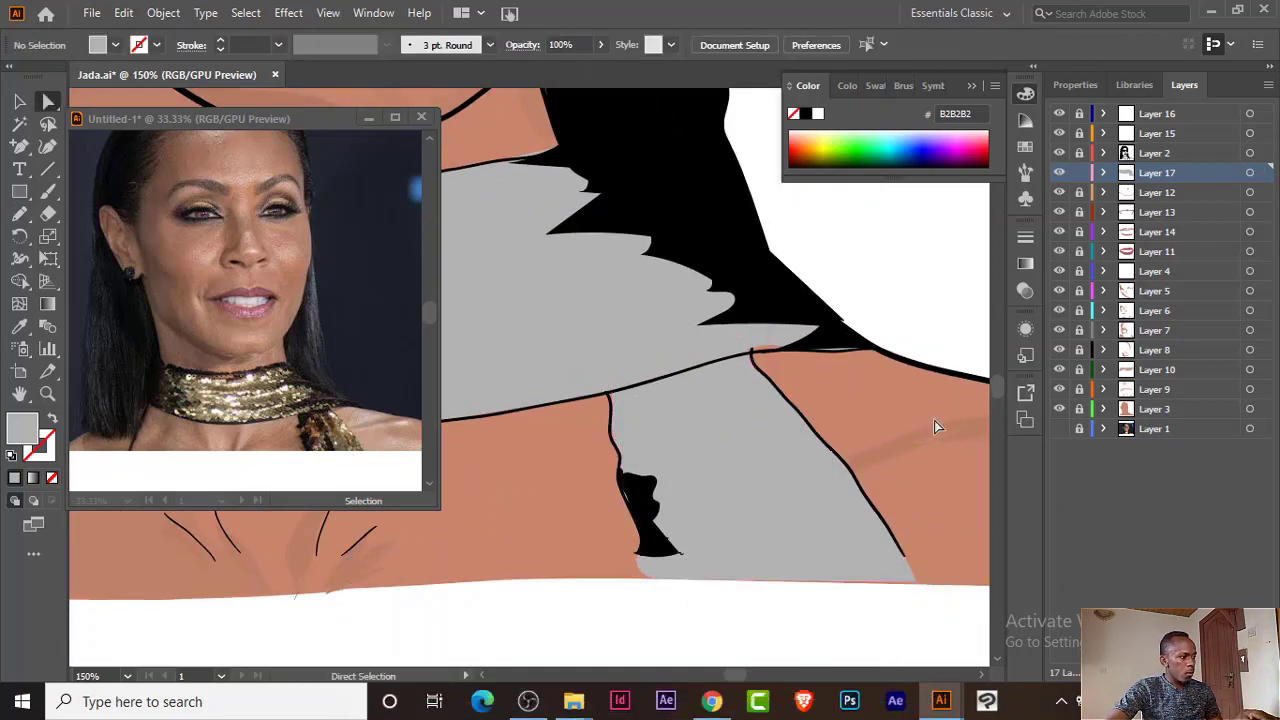
{"action": "left_click", "coordinate": [674, 551]}
{"action": "left_click", "coordinate": [666, 549]}
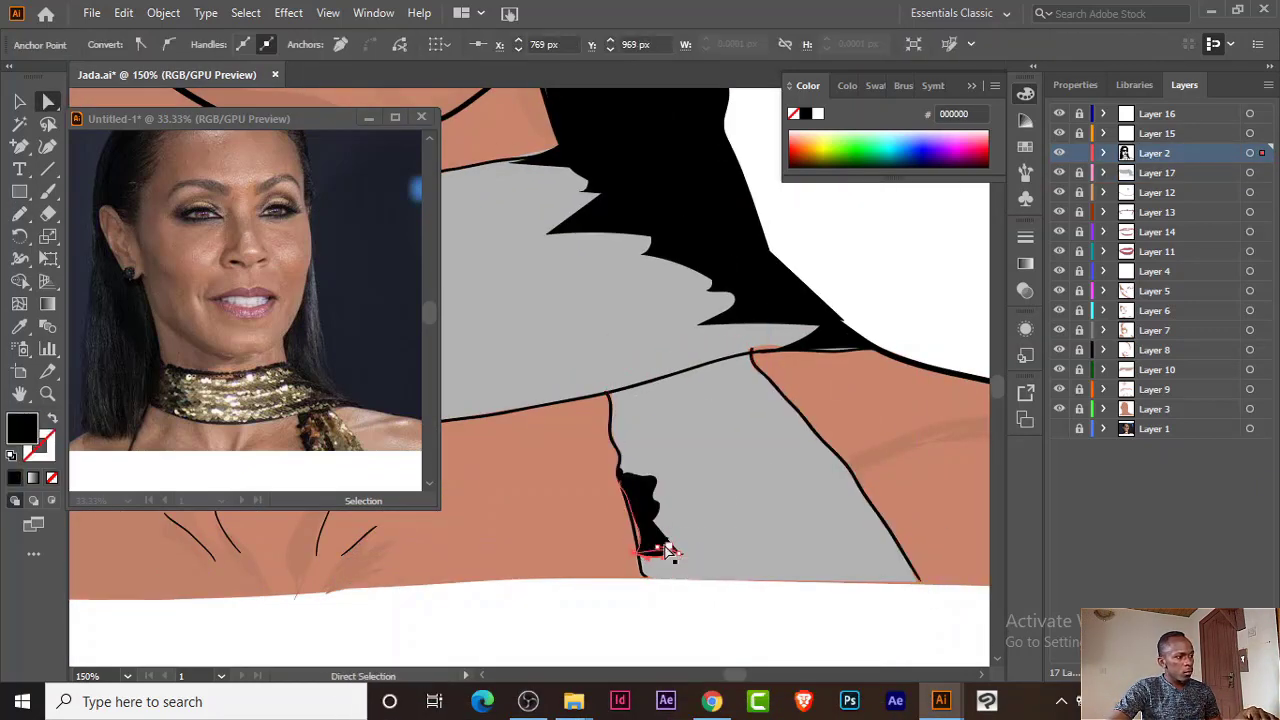
{"action": "key", "text": "ctrl+minus"}
{"action": "key", "text": "ctrl+minus"}
{"action": "key", "text": "ctrl+minus"}
{"action": "key", "text": "i"}
{"action": "left_click", "coordinate": [538, 600]}
{"action": "key", "text": "n"}
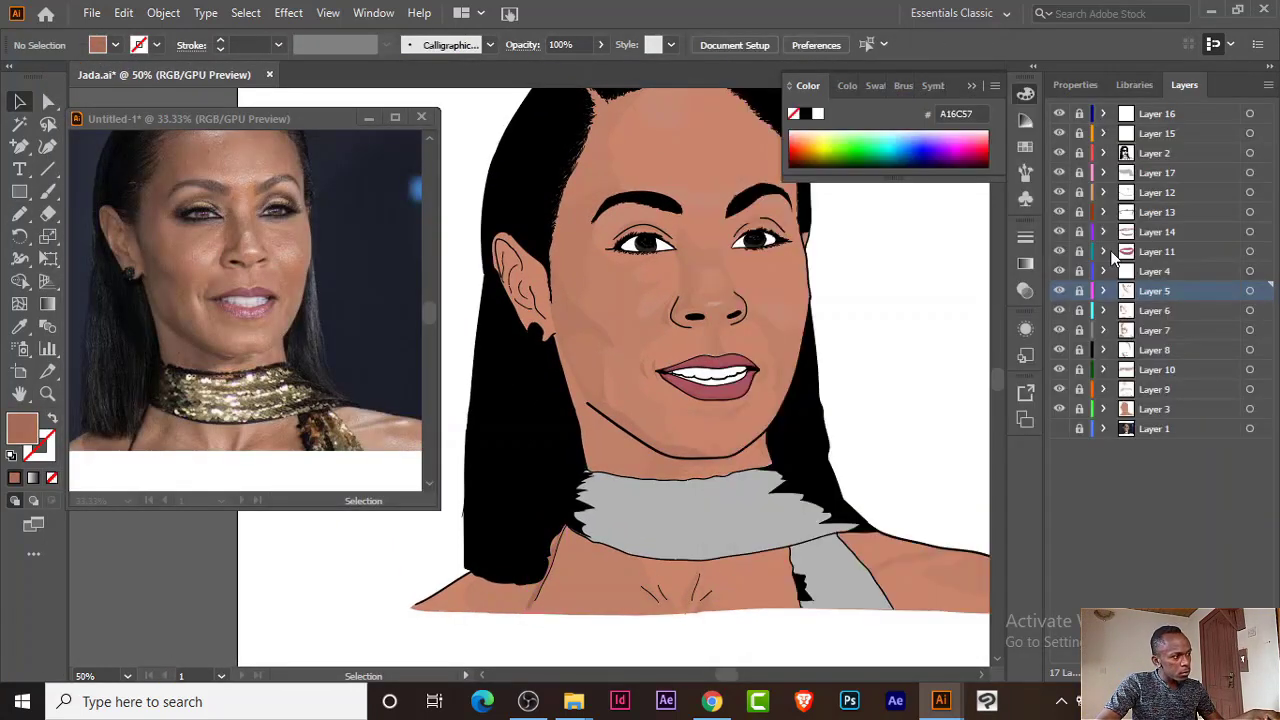
Step: Select the scarf's bottom path on Layer 2 and zoom in on the scarf
{"action": "scroll", "coordinate": [700, 400], "scroll_direction": "down", "scroll_amount": 3}
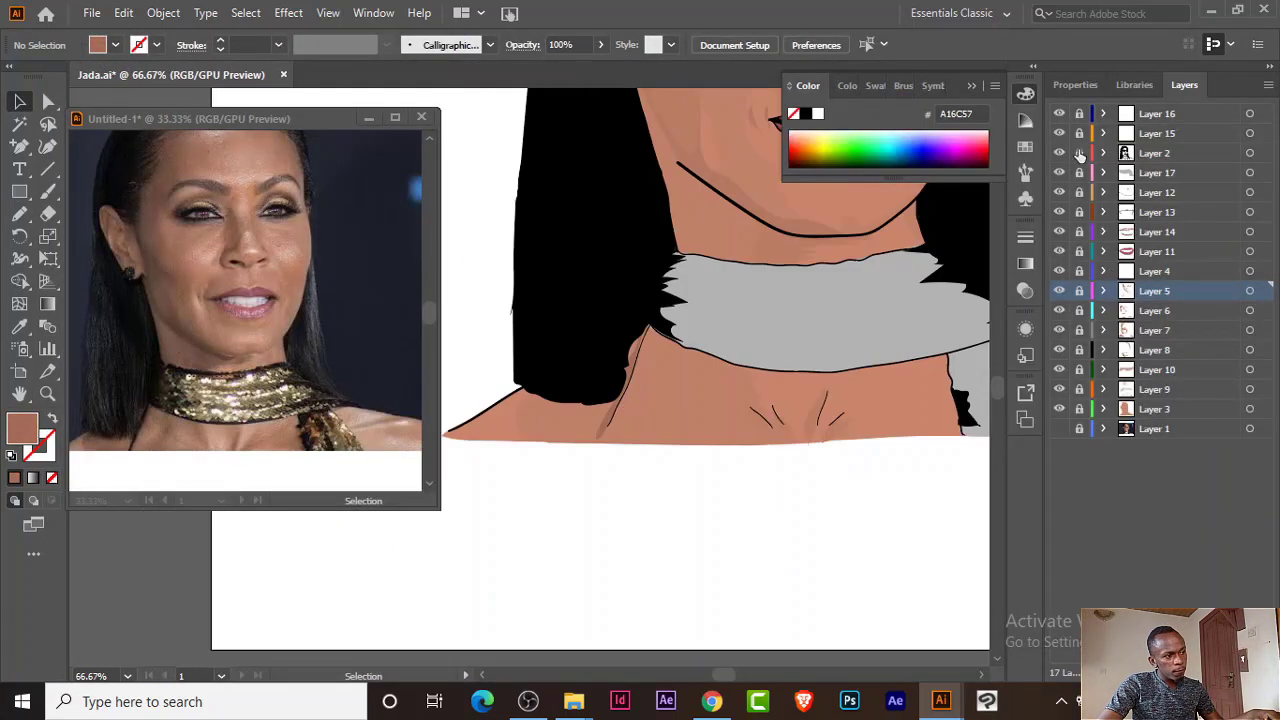
{"action": "key", "text": "a"}
{"action": "left_click", "coordinate": [600, 443]}
{"action": "key", "text": "ctrl+minus"}
{"action": "key", "text": "ctrl+minus"}
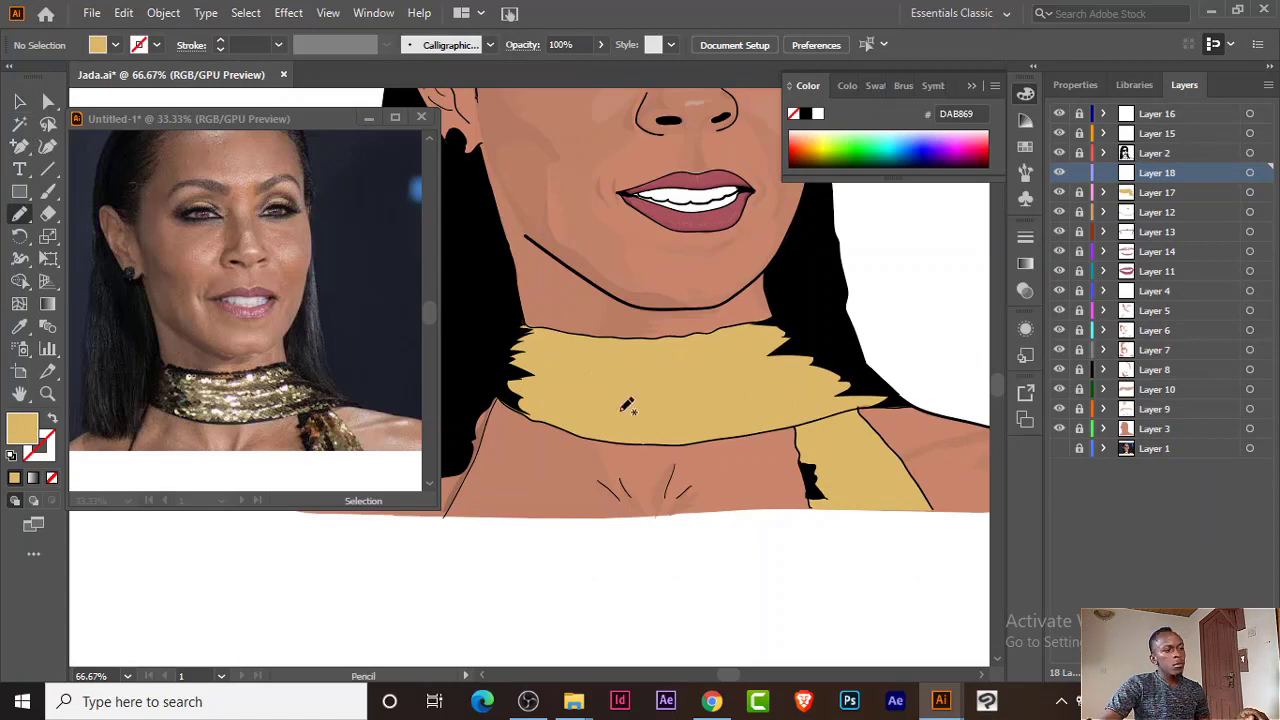
{"action": "key", "text": "ctrl+plus"}
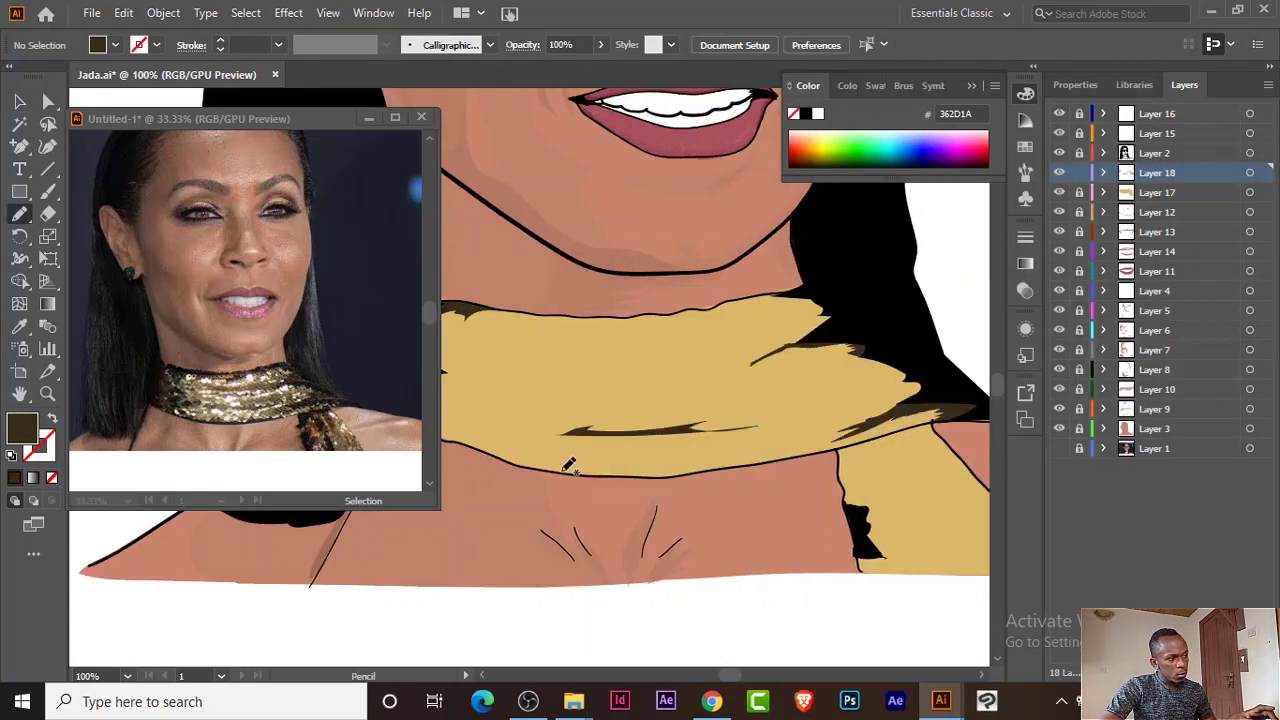
Step: Draw dark brown shading strokes over the scarf folds and its hanging end
{"action": "scroll", "coordinate": [710, 455], "scroll_direction": "left", "scroll_amount": 4}
{"action": "left_click_drag", "start_coordinate": [585, 410], "coordinate": [657, 442]}
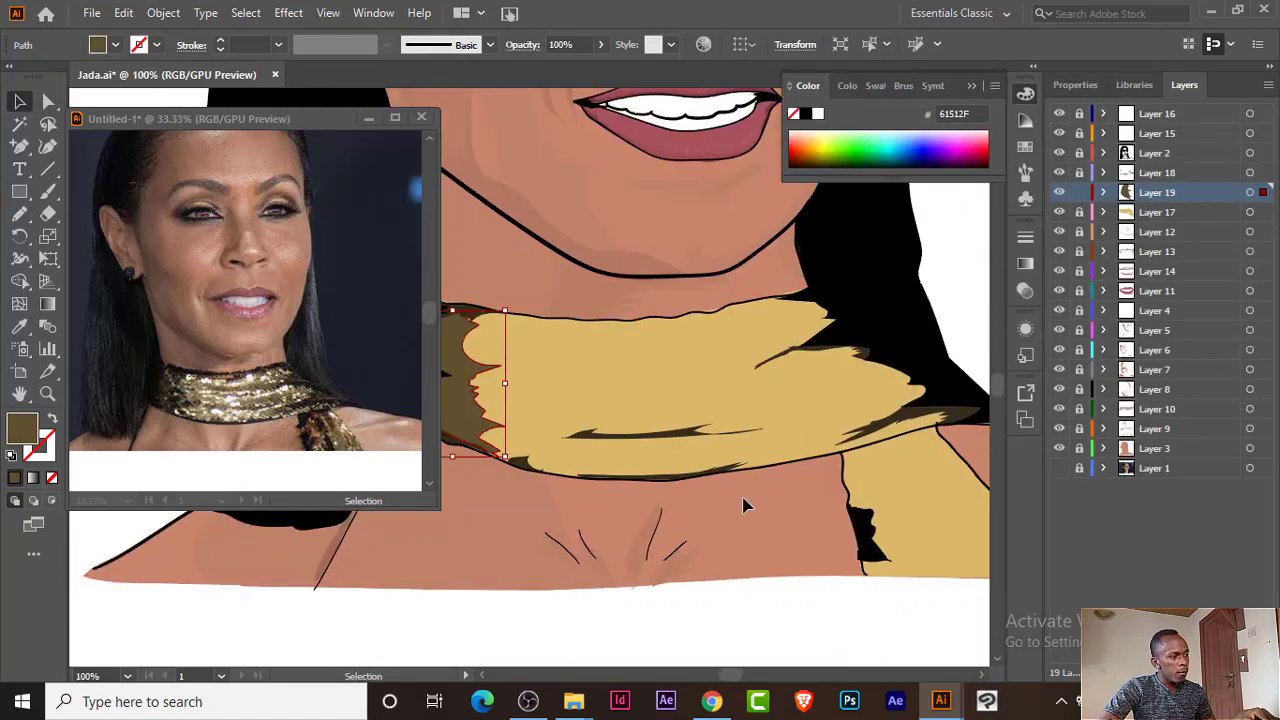
{"action": "scroll", "coordinate": [743, 505], "scroll_direction": "right", "scroll_amount": 4}
{"action": "left_click_drag", "start_coordinate": [711, 574], "coordinate": [686, 476]}
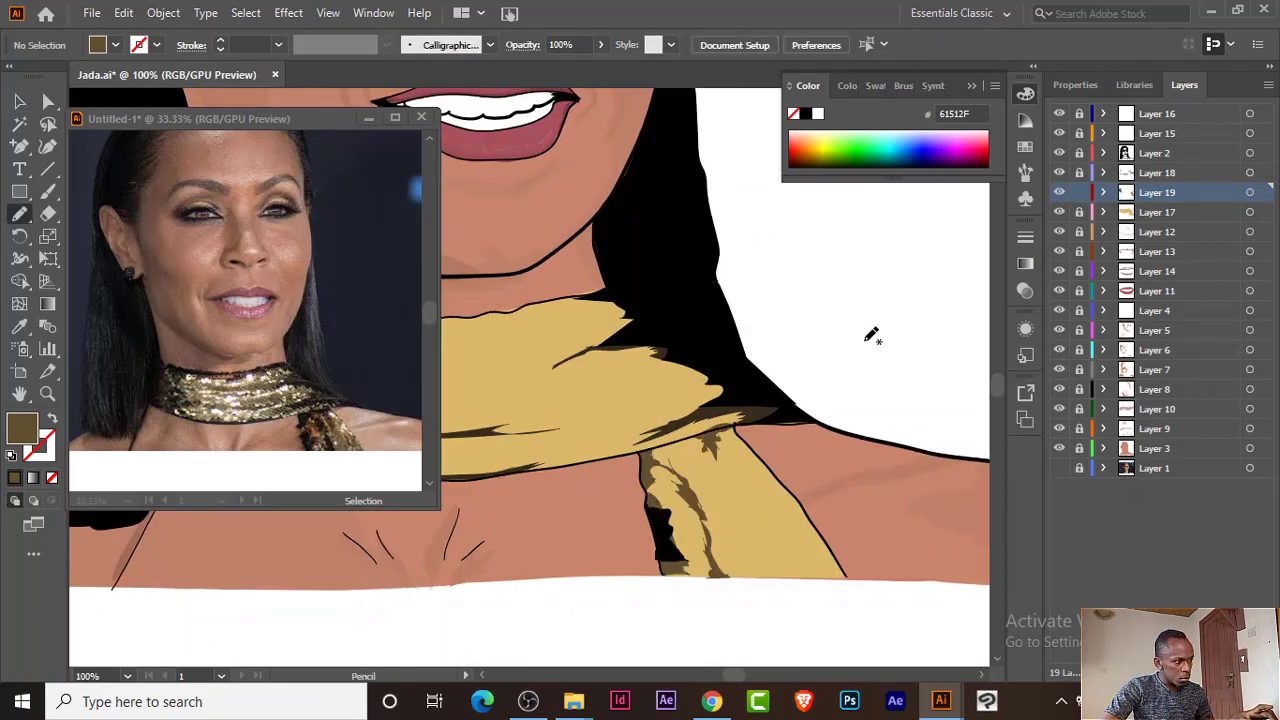
{"action": "scroll", "coordinate": [871, 336], "scroll_direction": "down", "scroll_amount": 3}
{"action": "scroll", "coordinate": [752, 360], "scroll_direction": "up", "scroll_amount": 3}
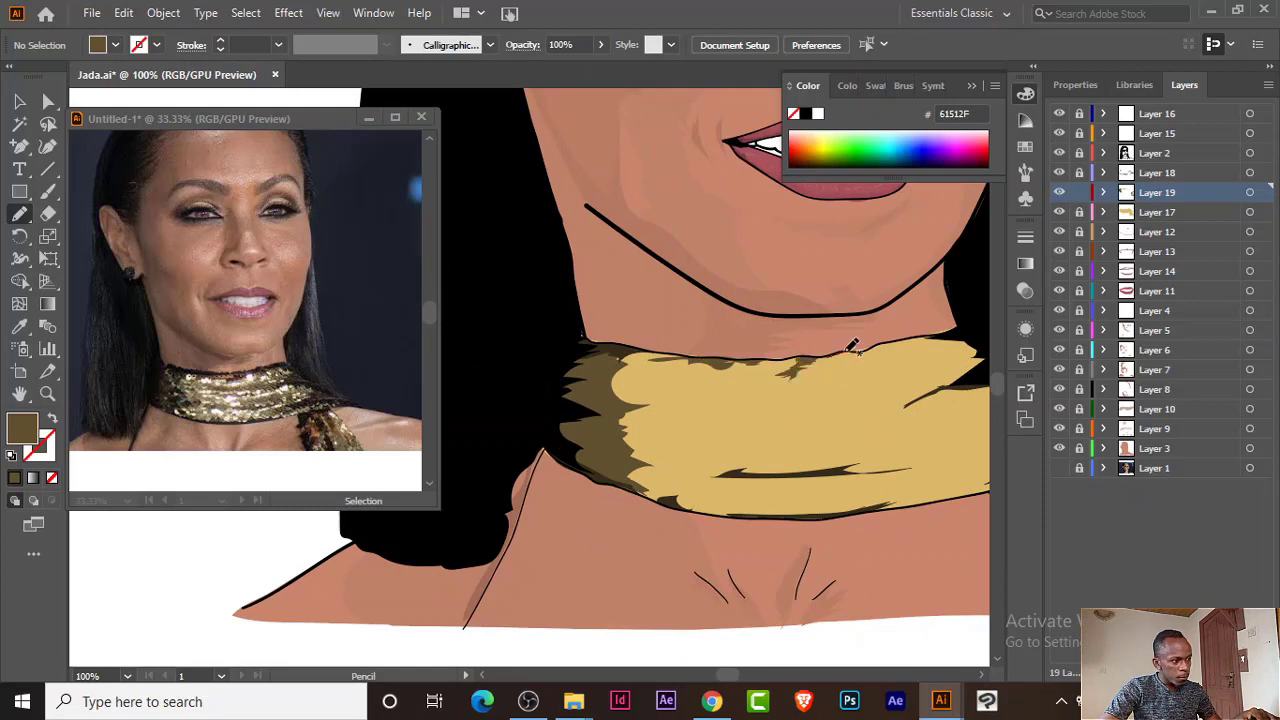
{"action": "key", "text": "ctrl+minus"}
{"action": "key", "text": "ctrl+minus"}
{"action": "key", "text": "ctrl+minus"}
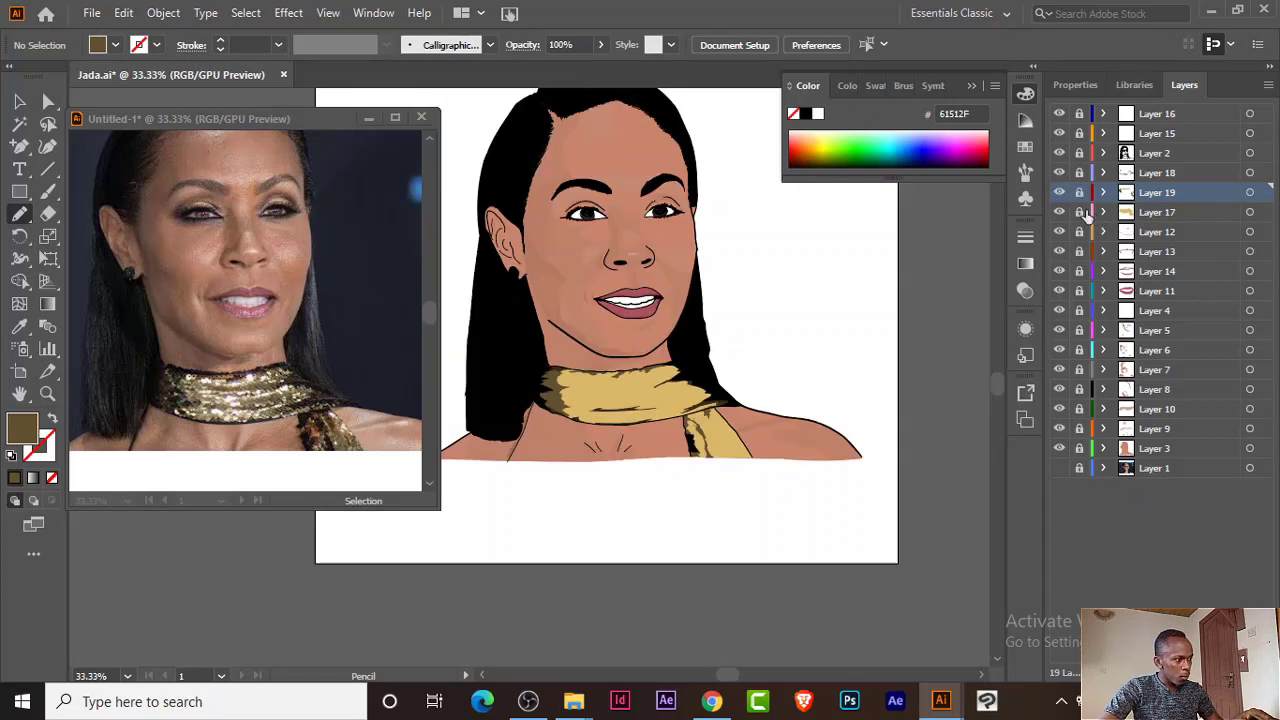
{"action": "key", "text": "ctrl+l"}
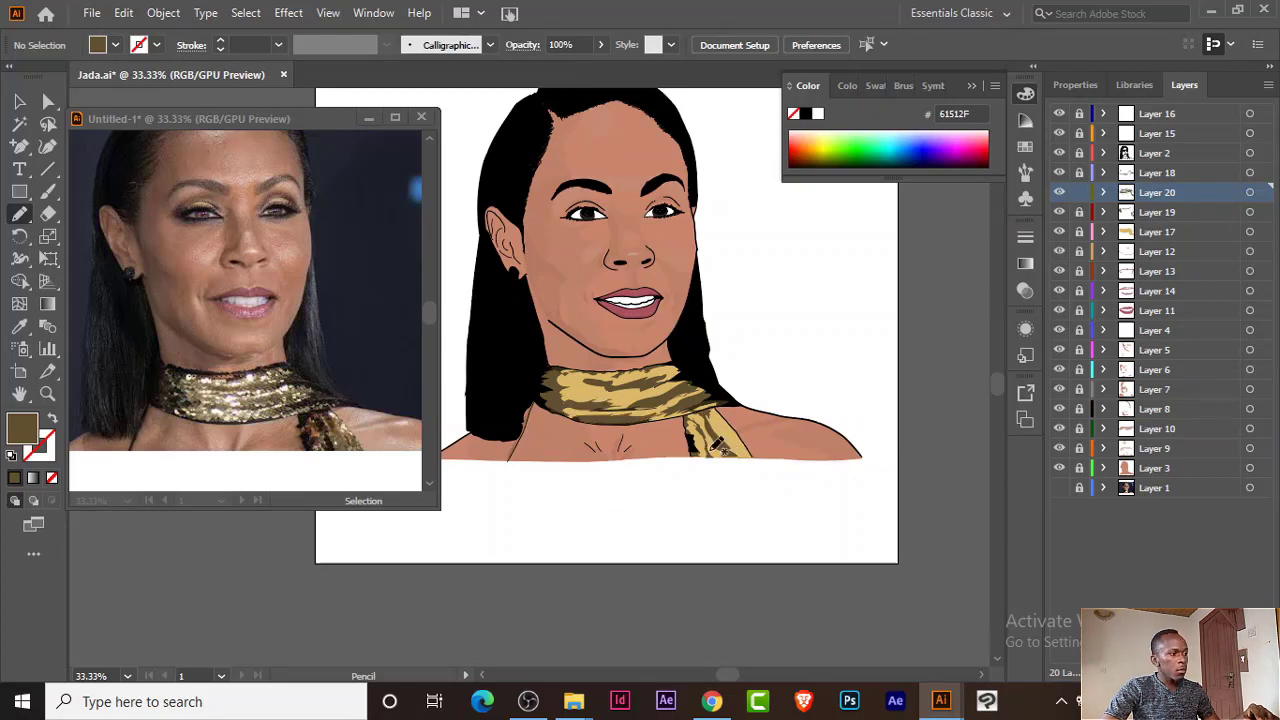
Step: Soften the gold scarf with a Gaussian Blur effect
{"action": "key", "text": "ctrl+l"}
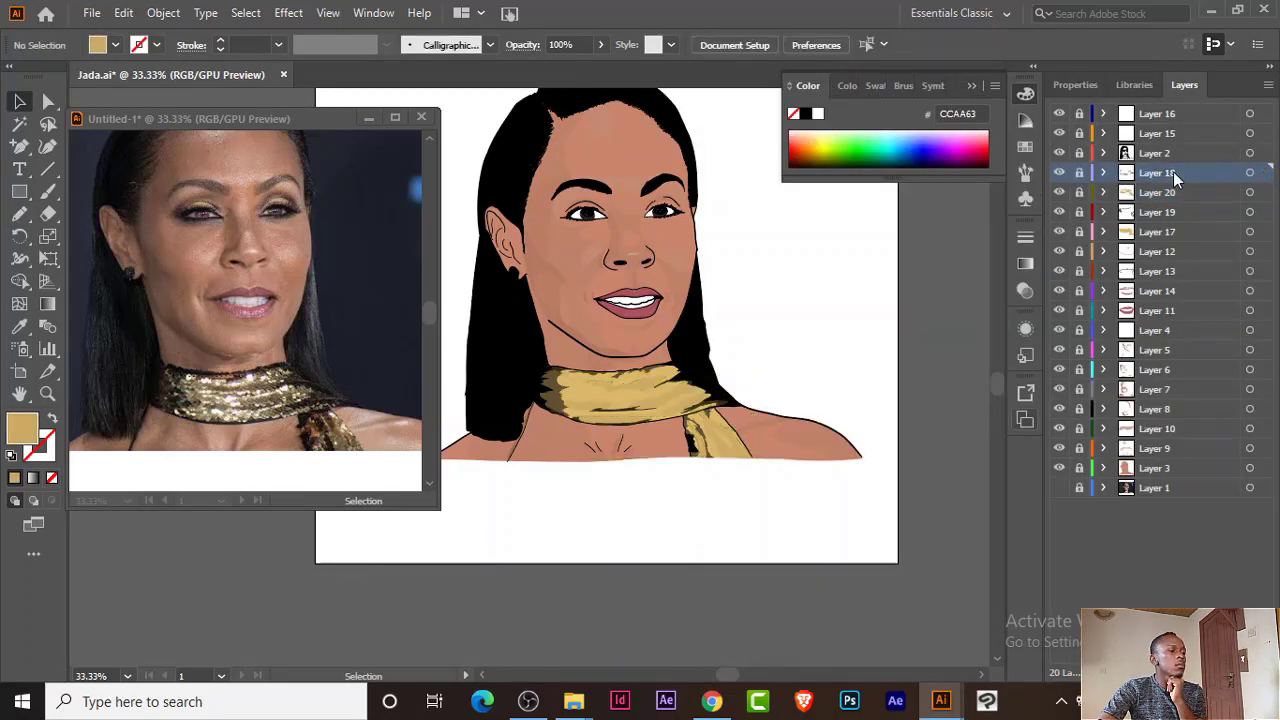
{"action": "key", "text": "v"}
{"action": "left_click", "coordinate": [620, 385]}
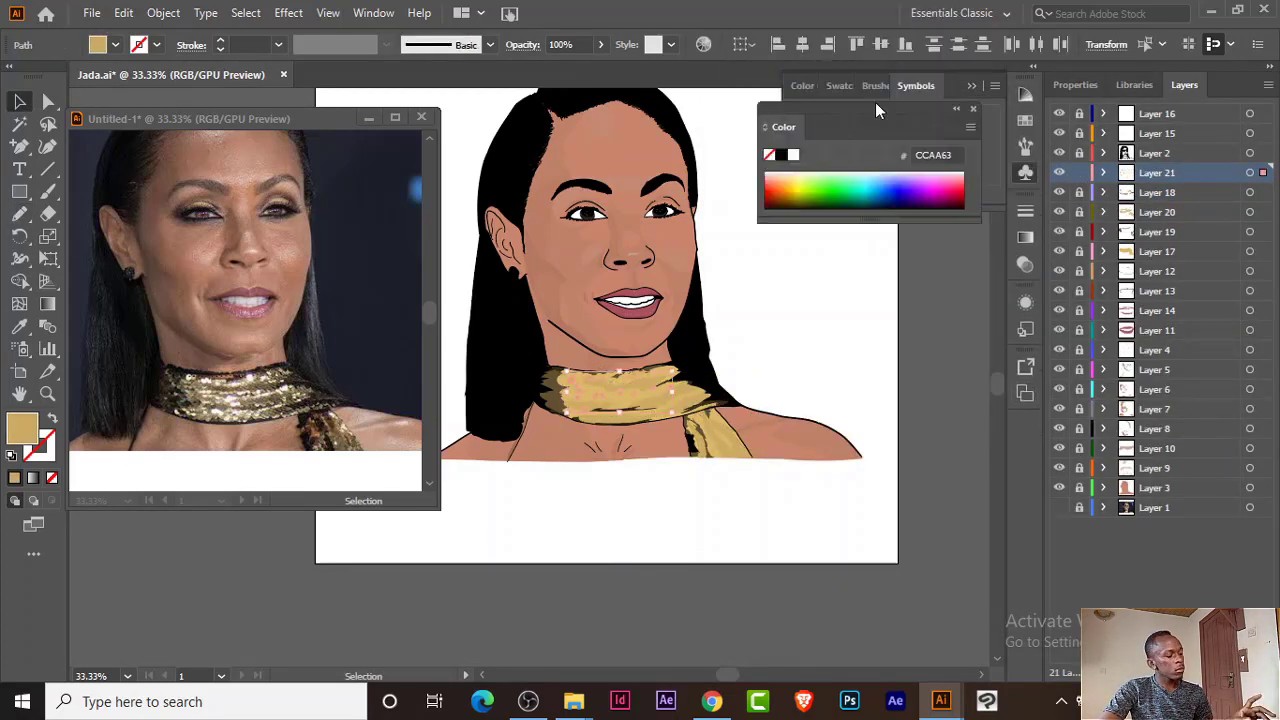
{"action": "left_click", "coordinate": [703, 44]}
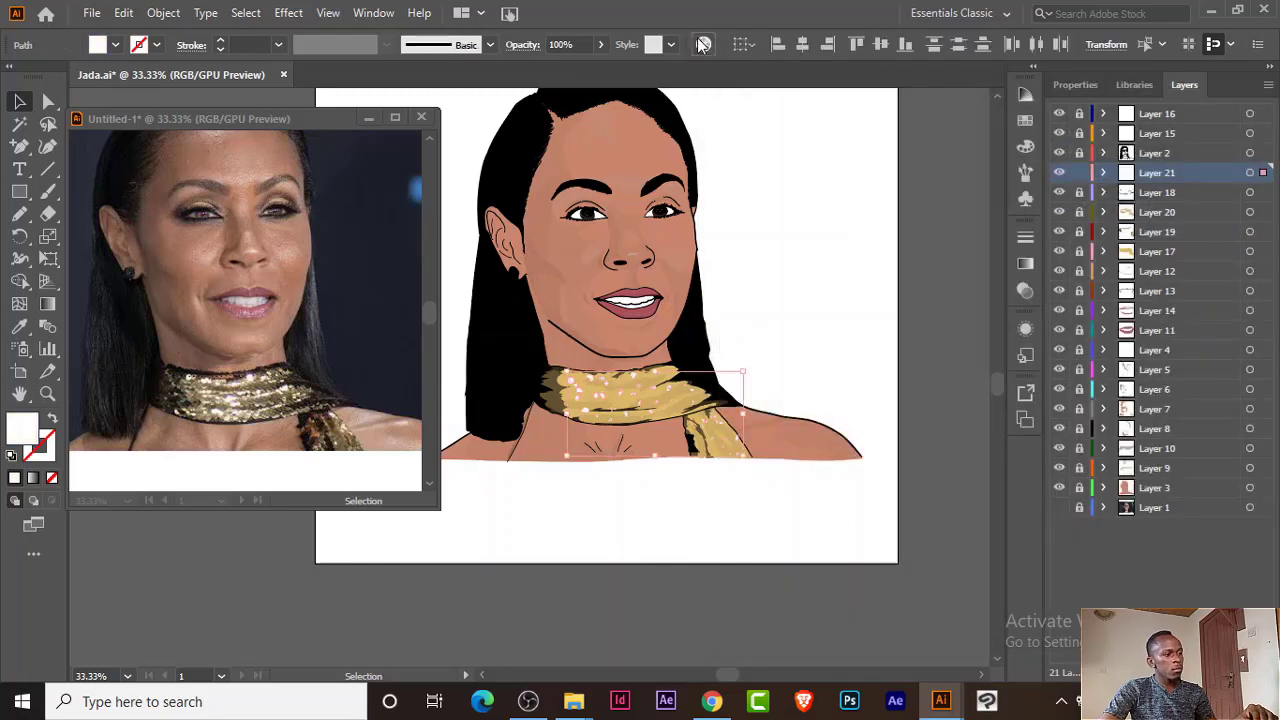
{"action": "left_click", "coordinate": [288, 13]}
{"action": "left_click", "coordinate": [549, 329]}
{"action": "key", "text": "Return"}
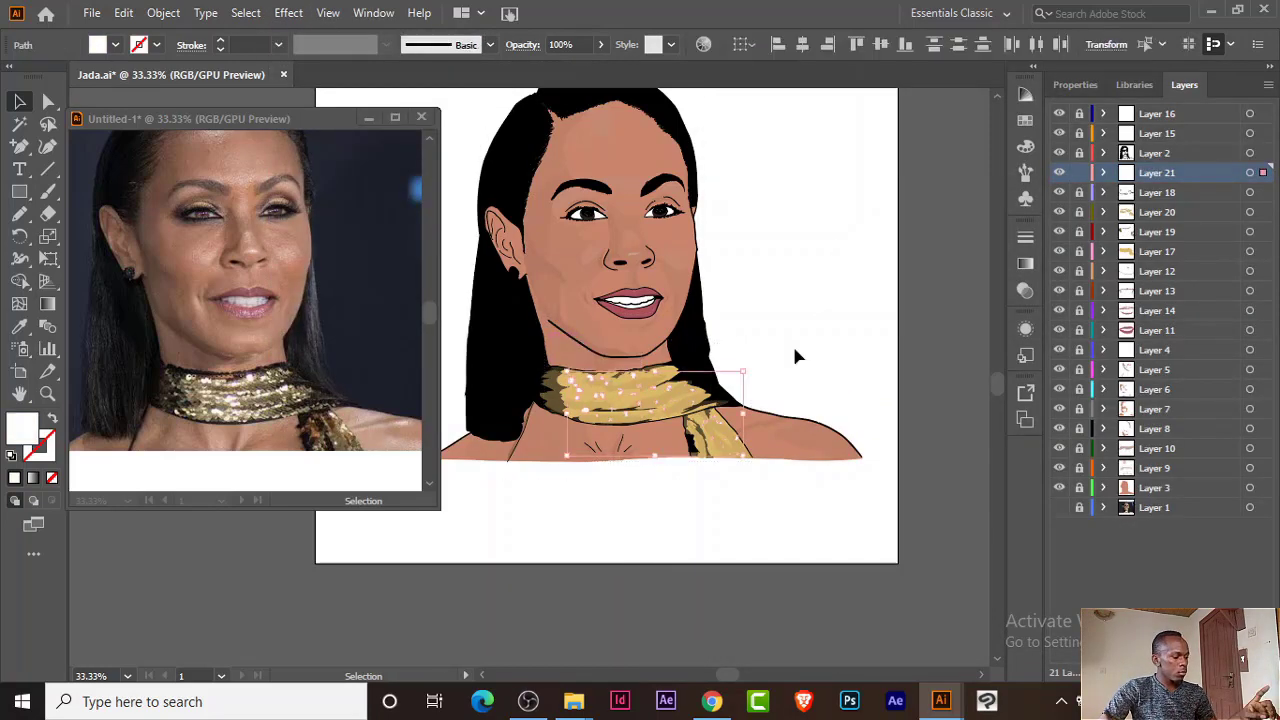
Step: Draw a small white dot on the scarf with the Ellipse tool
{"action": "key", "text": "ctrl+equal"}
{"action": "key", "text": "ctrl+equal"}
{"action": "left_click_drag", "start_coordinate": [19, 191], "coordinate": [80, 222]}
{"action": "left_click", "coordinate": [104, 236]}
{"action": "left_click", "coordinate": [559, 445]}
{"action": "left_click", "coordinate": [677, 380]}
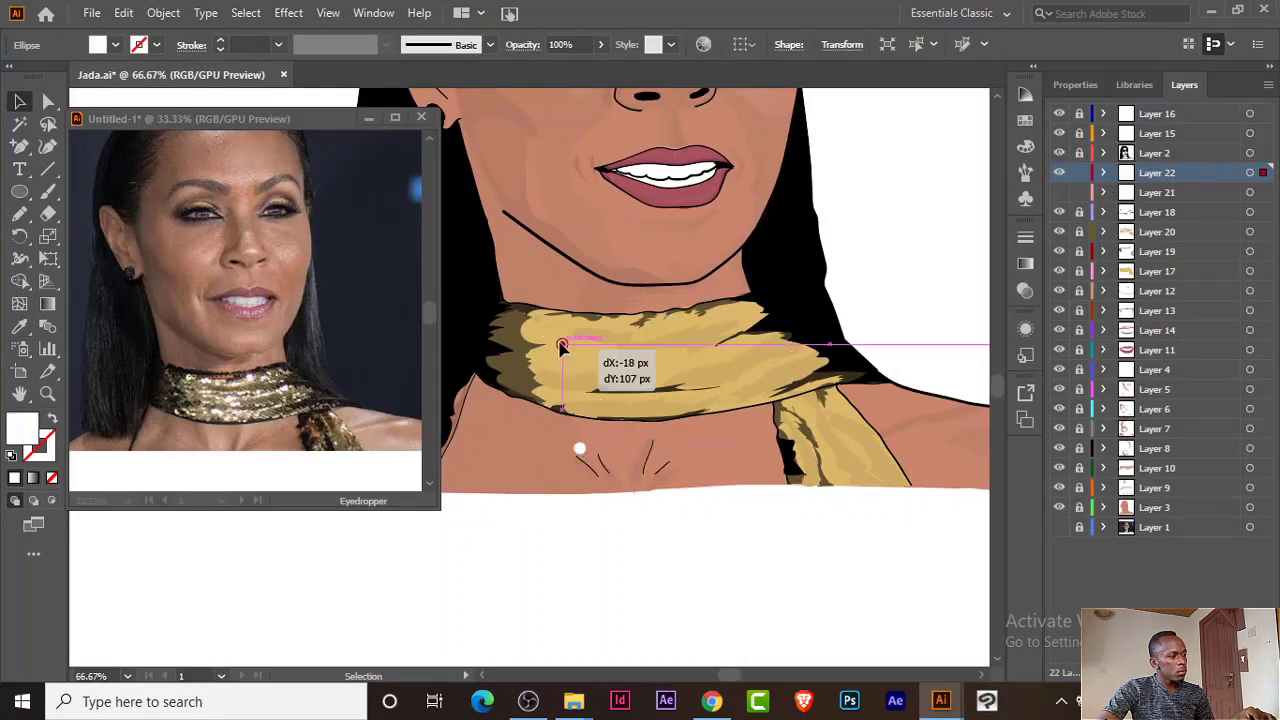
{"action": "mouse_move", "coordinate": [545, 326]}
{"action": "left_mouse_down"}
{"action": "mouse_move", "coordinate": [602, 334]}
{"action": "mouse_move", "coordinate": [571, 351]}
{"action": "mouse_move", "coordinate": [631, 379]}
{"action": "mouse_move", "coordinate": [749, 363]}
{"action": "left_mouse_up"}
Step: Duplicate the white dots along the scarf's lower edge and onto its hanging end
{"action": "key", "text": "ctrl+equal"}
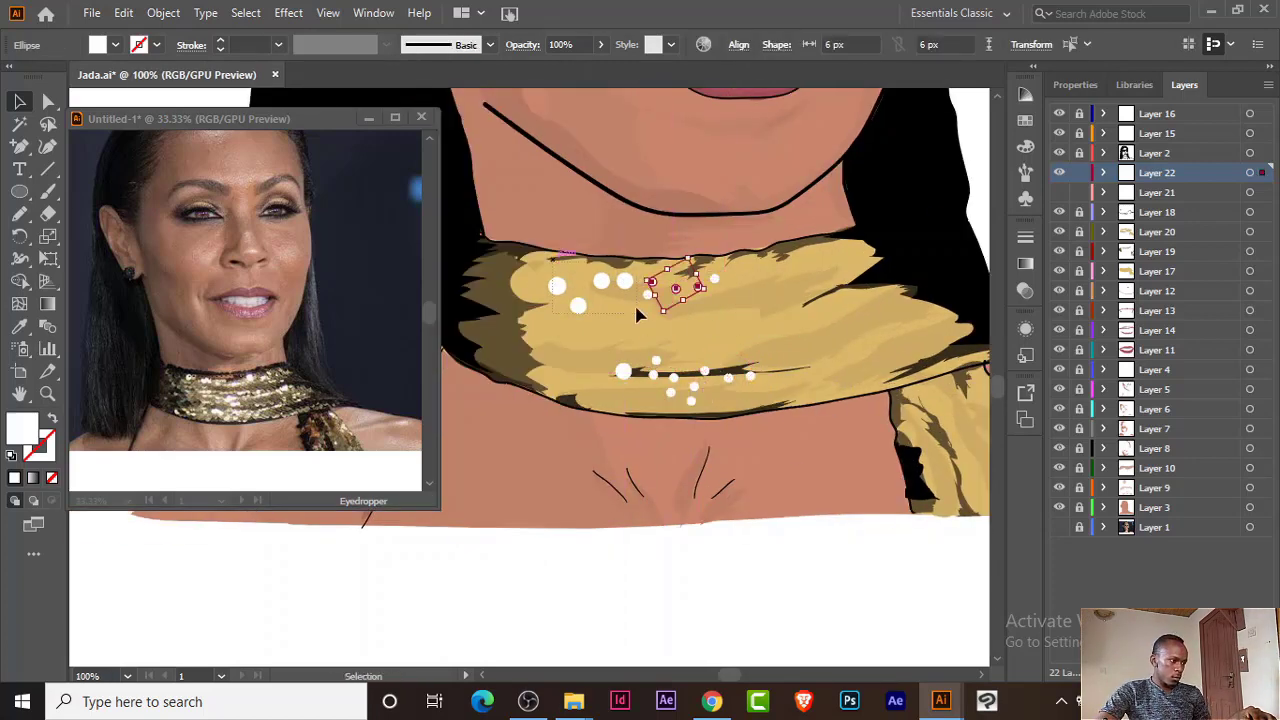
{"action": "mouse_move", "coordinate": [677, 277]}
{"action": "left_mouse_down"}
{"action": "mouse_move", "coordinate": [665, 293]}
{"action": "mouse_move", "coordinate": [712, 283]}
{"action": "left_mouse_up"}
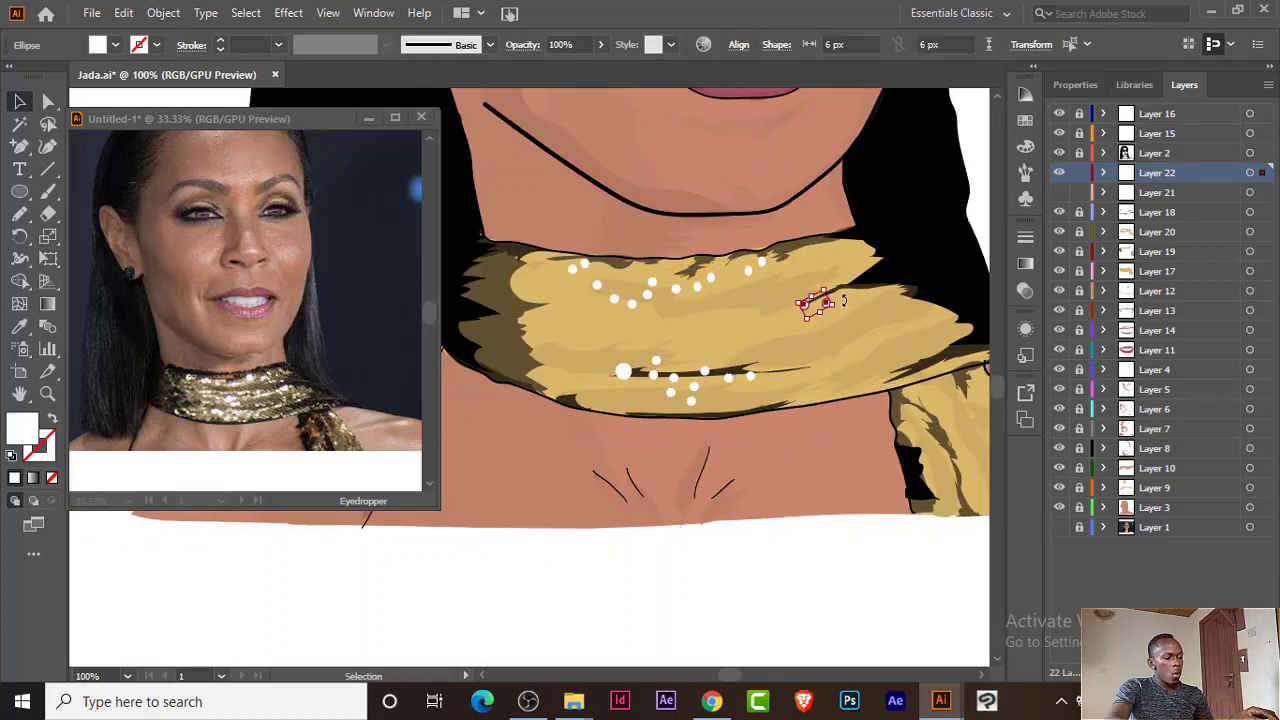
{"action": "scroll", "coordinate": [780, 400], "scroll_direction": "right", "scroll_amount": 5}
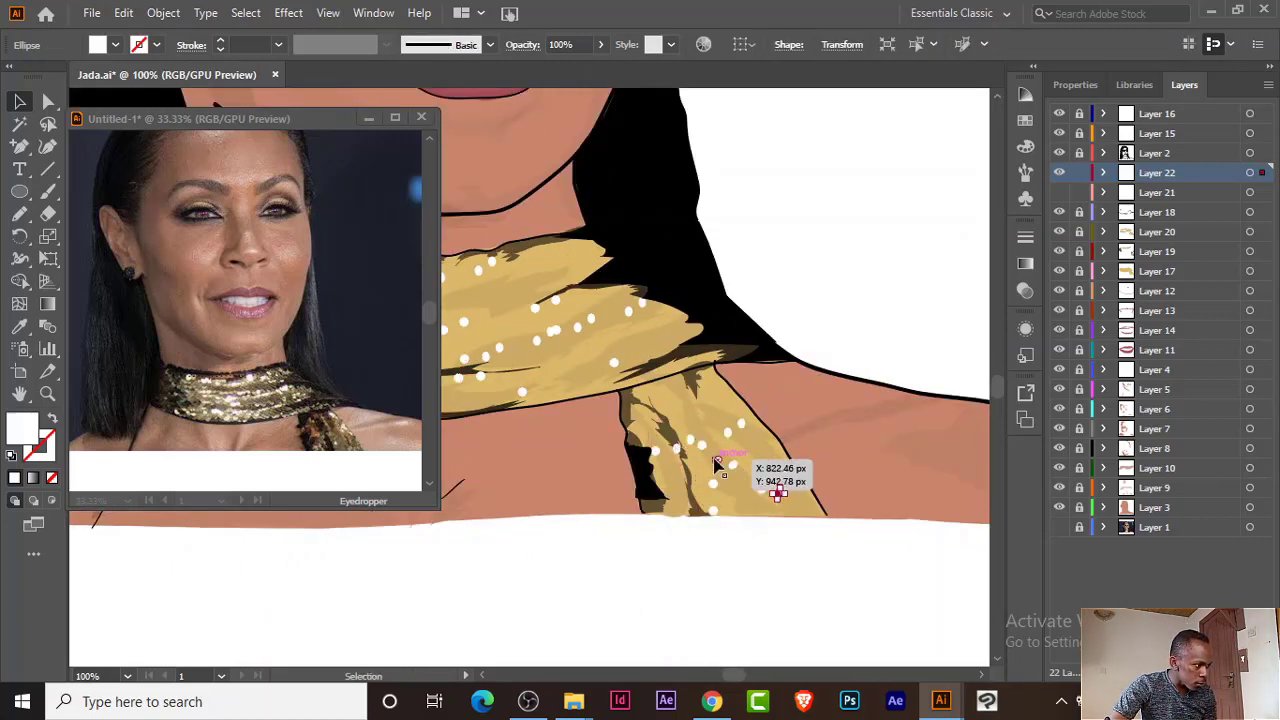
{"action": "left_click_drag", "start_coordinate": [712, 283], "coordinate": [731, 477]}
{"action": "scroll", "coordinate": [731, 477], "scroll_direction": "down", "scroll_amount": 3}
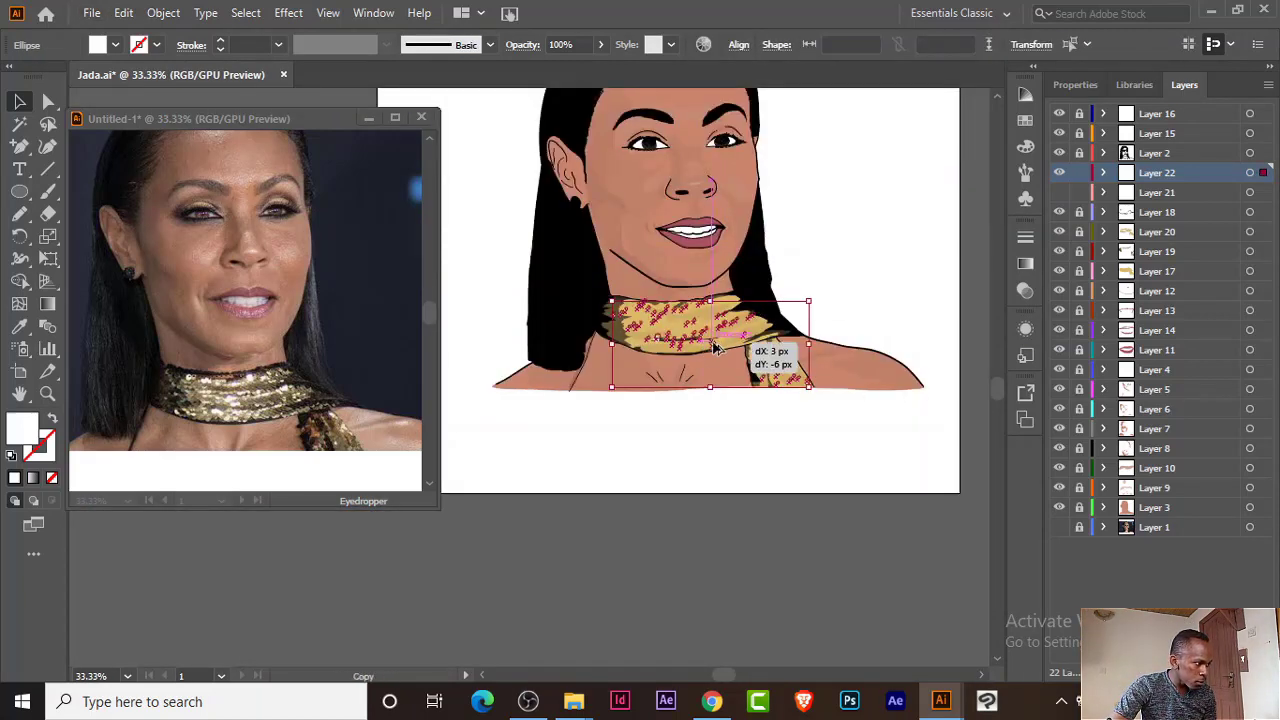
{"action": "left_click", "coordinate": [1104, 172]}
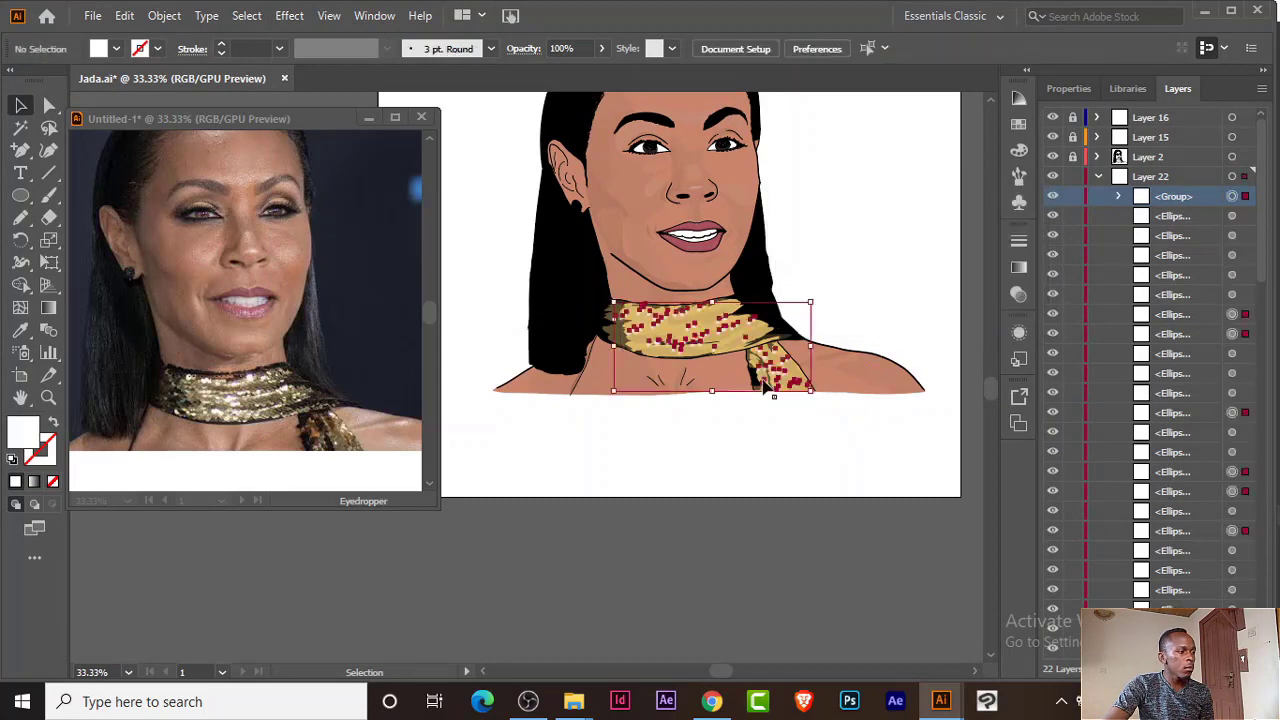
{"action": "scroll", "coordinate": [850, 320], "scroll_direction": "up", "scroll_amount": 1}
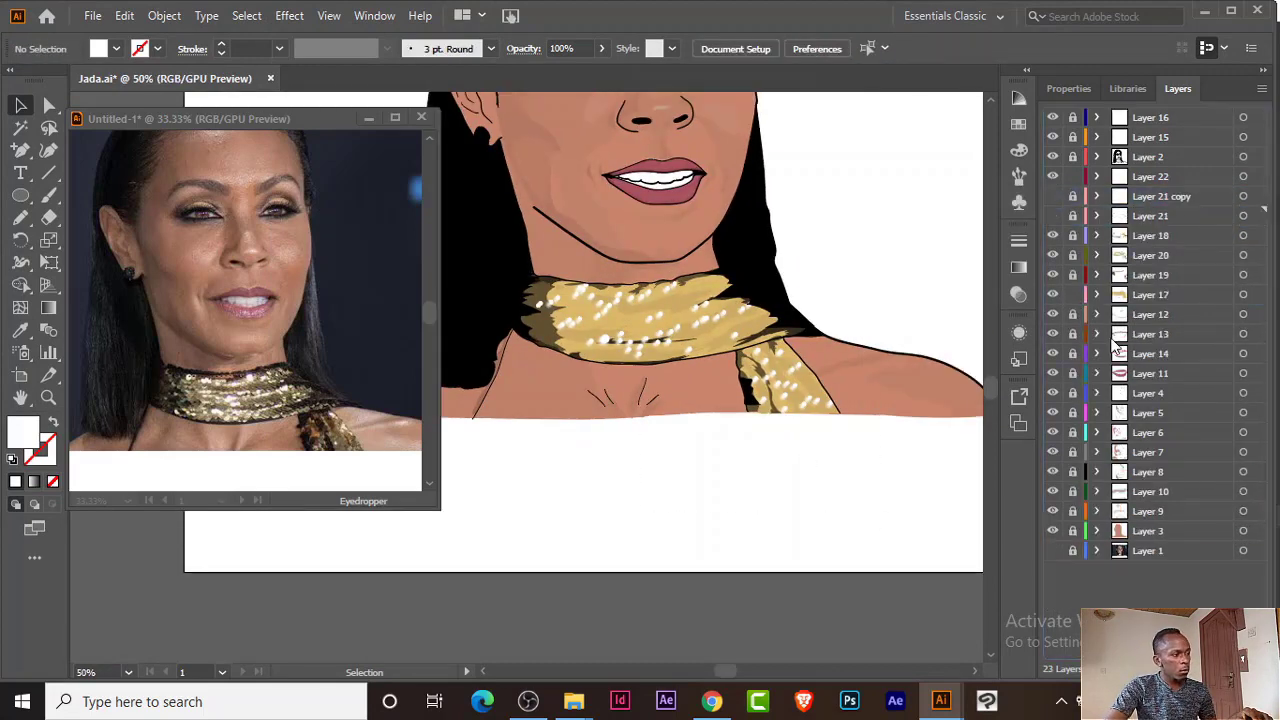
Step: Fill the scarf with a metallic gold gradient from the Metals swatch library
{"action": "left_click", "coordinate": [537, 322]}
{"action": "left_click", "coordinate": [375, 16]}
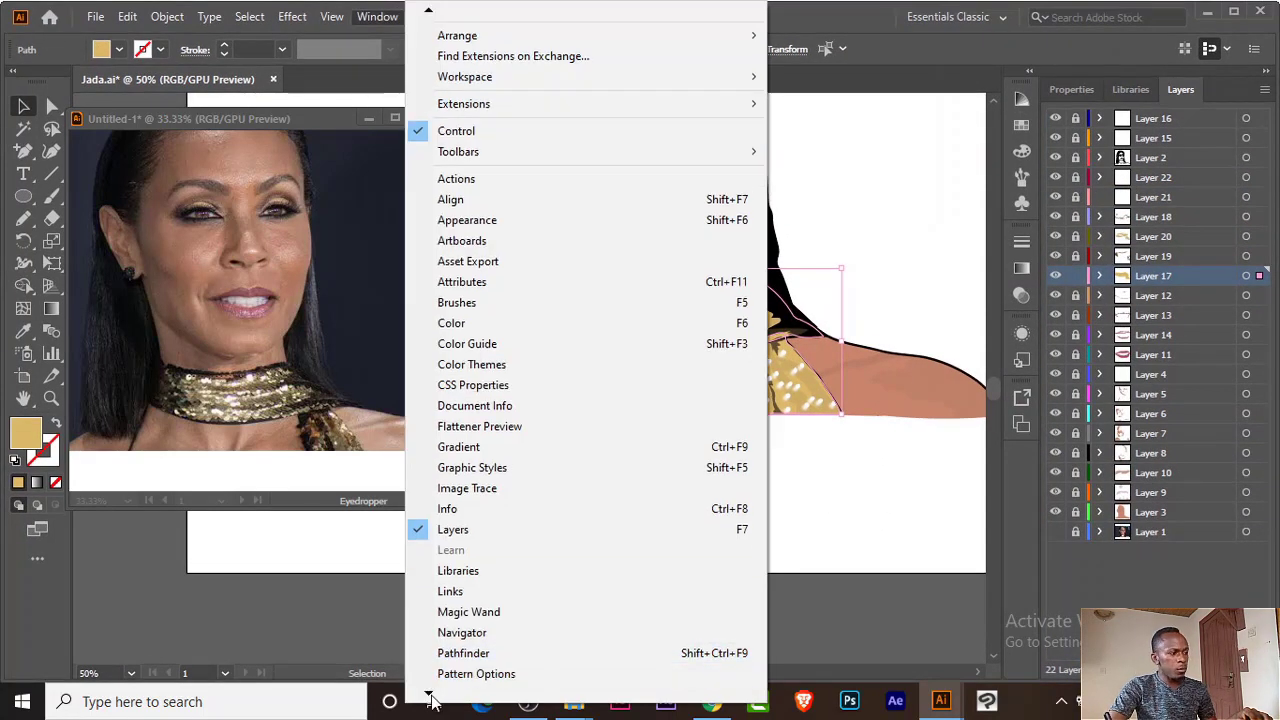
{"action": "left_click", "coordinate": [332, 16]}
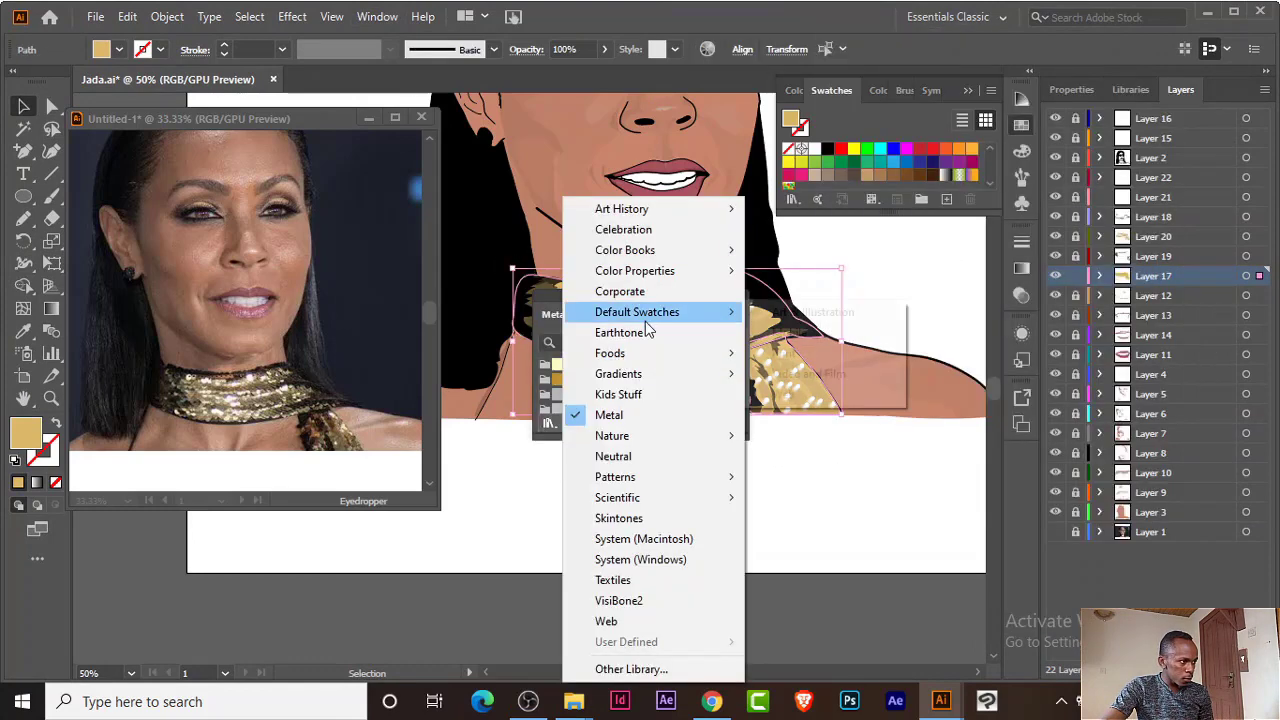
{"action": "left_click", "coordinate": [922, 430]}
{"action": "scroll", "coordinate": [451, 454], "scroll_direction": "down", "scroll_amount": 1}
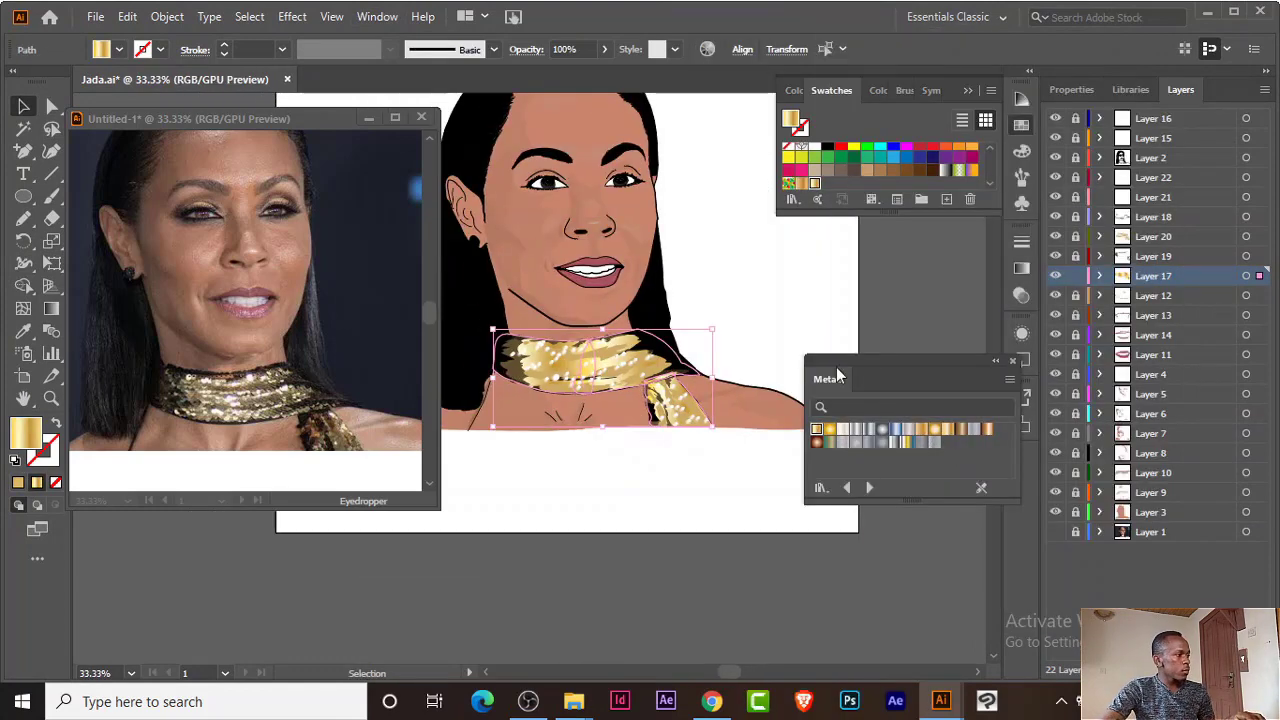
{"action": "left_click", "coordinate": [995, 360]}
{"action": "left_click", "coordinate": [880, 250]}
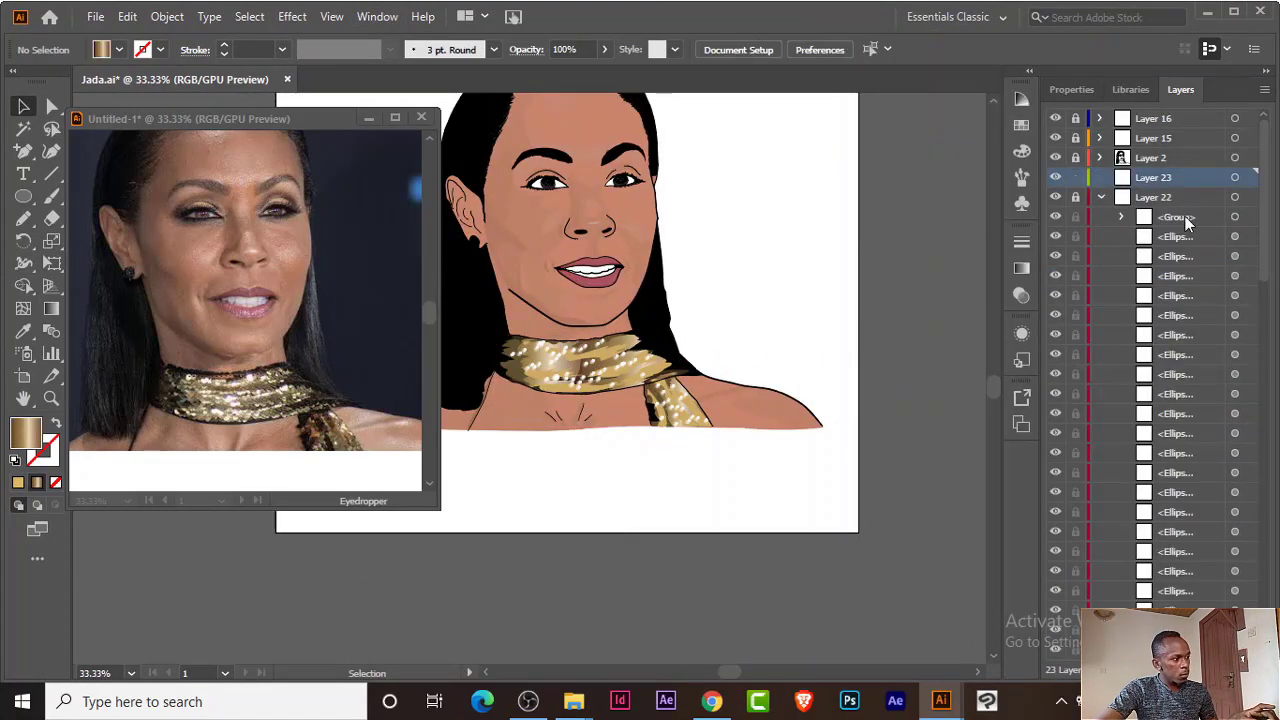
Step: Add new layers above the scarf and select the sparkle dots group to check it
{"action": "left_click", "coordinate": [1058, 215]}
{"action": "left_click", "coordinate": [590, 360]}
{"action": "key", "text": "ctrl+l"}
{"action": "key", "text": "ctrl+equal"}
{"action": "key", "text": "v"}
{"action": "left_click", "coordinate": [709, 343]}
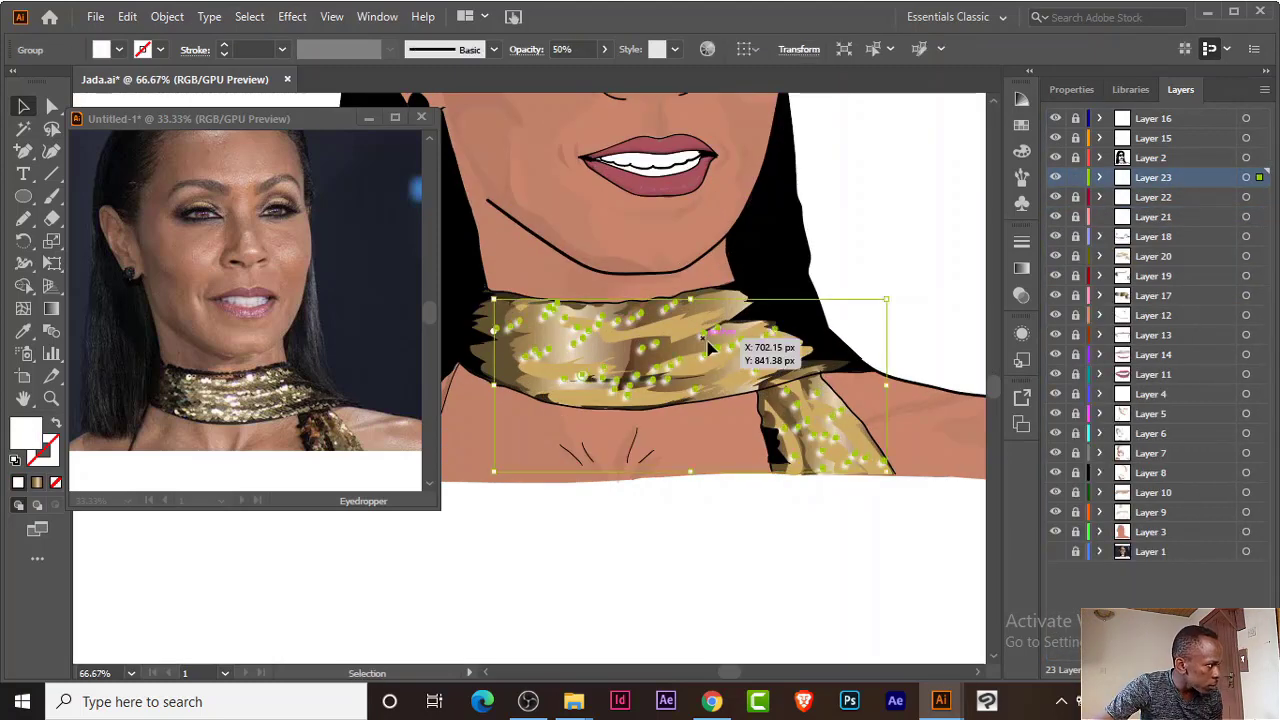
{"action": "left_click", "coordinate": [830, 203]}
{"action": "key", "text": "ctrl+minus"}
{"action": "key", "text": "ctrl+minus"}
{"action": "key", "text": "ctrl+minus"}
{"action": "key", "text": "ctrl+equal"}
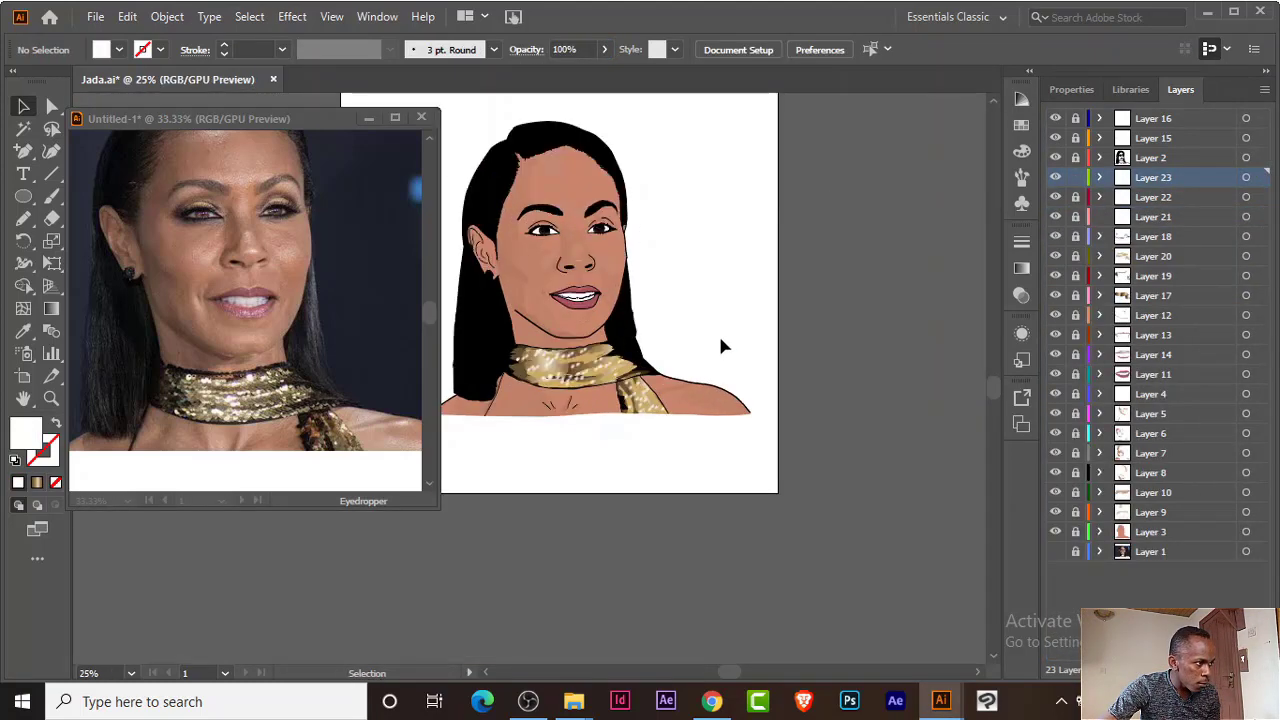
{"action": "key", "text": "ctrl+l"}
{"action": "key", "text": "ctrl+equal"}
Step: Try tiny gold-gradient dots, undo them, and open the sparkle dots' Opacity setting
{"action": "key", "text": "period"}
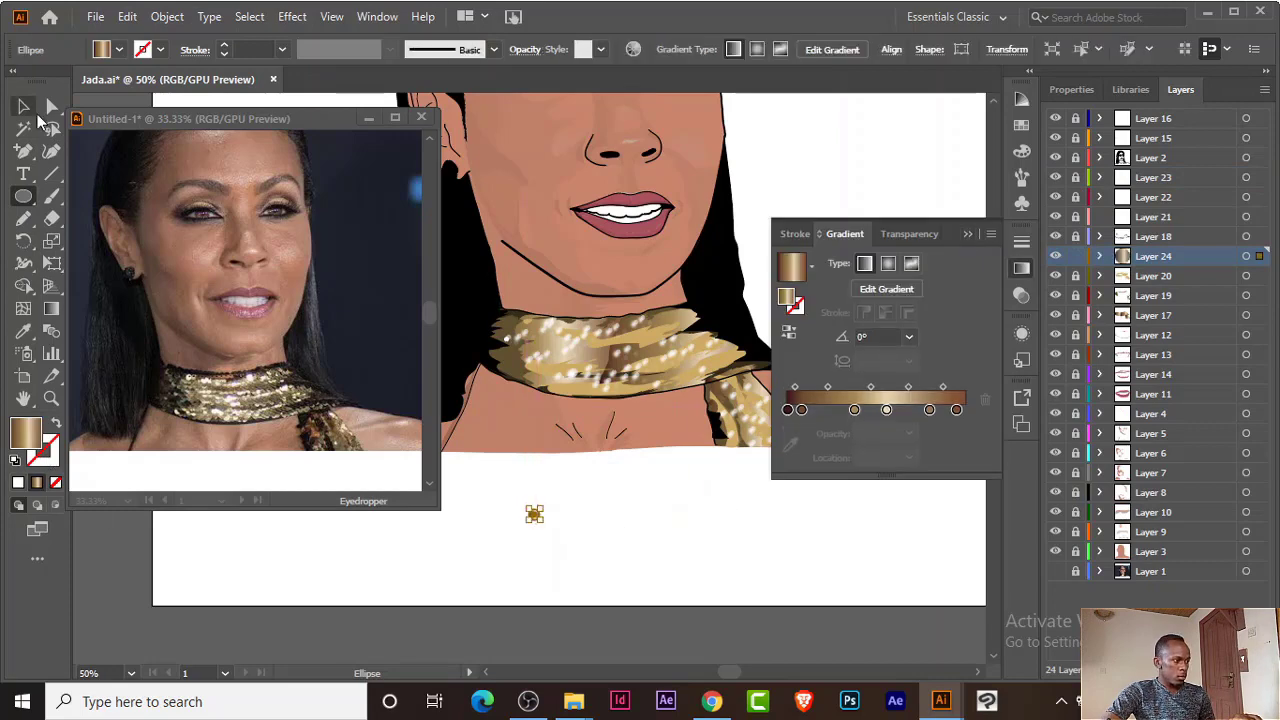
{"action": "key", "text": "l"}
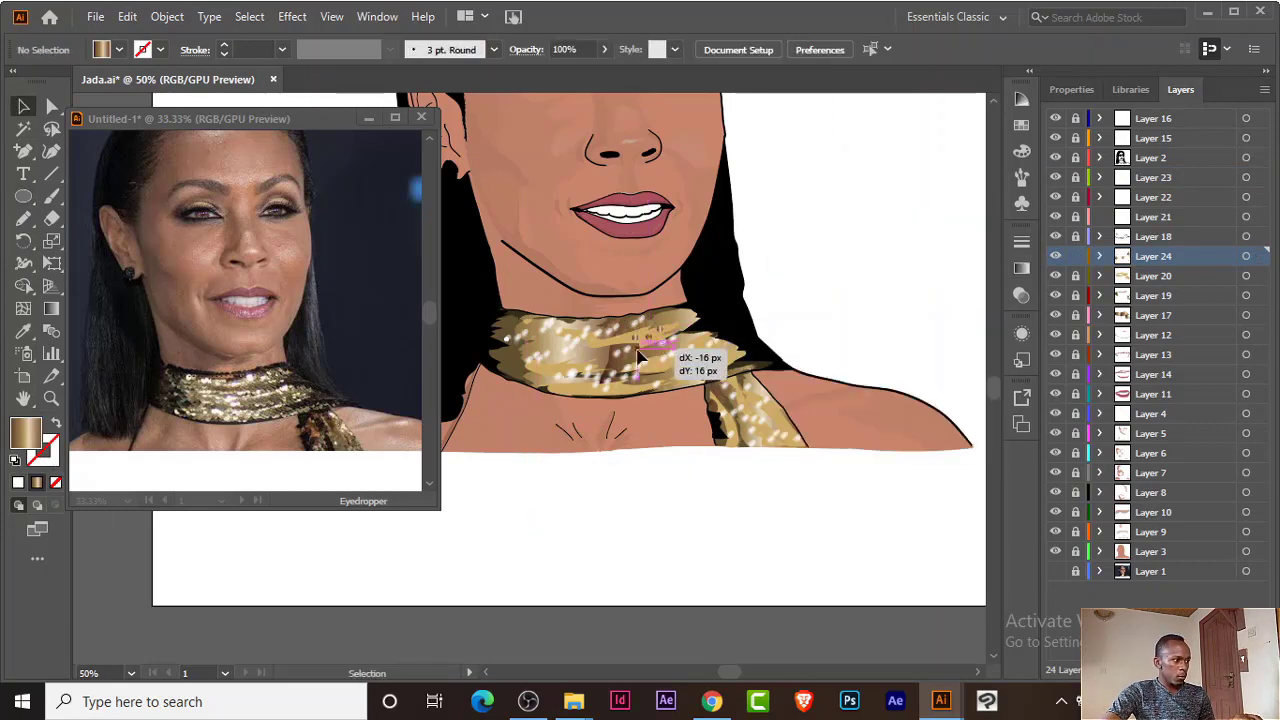
{"action": "left_click_drag", "start_coordinate": [638, 350], "coordinate": [643, 355]}
{"action": "left_click_drag", "start_coordinate": [572, 378], "coordinate": [622, 392]}
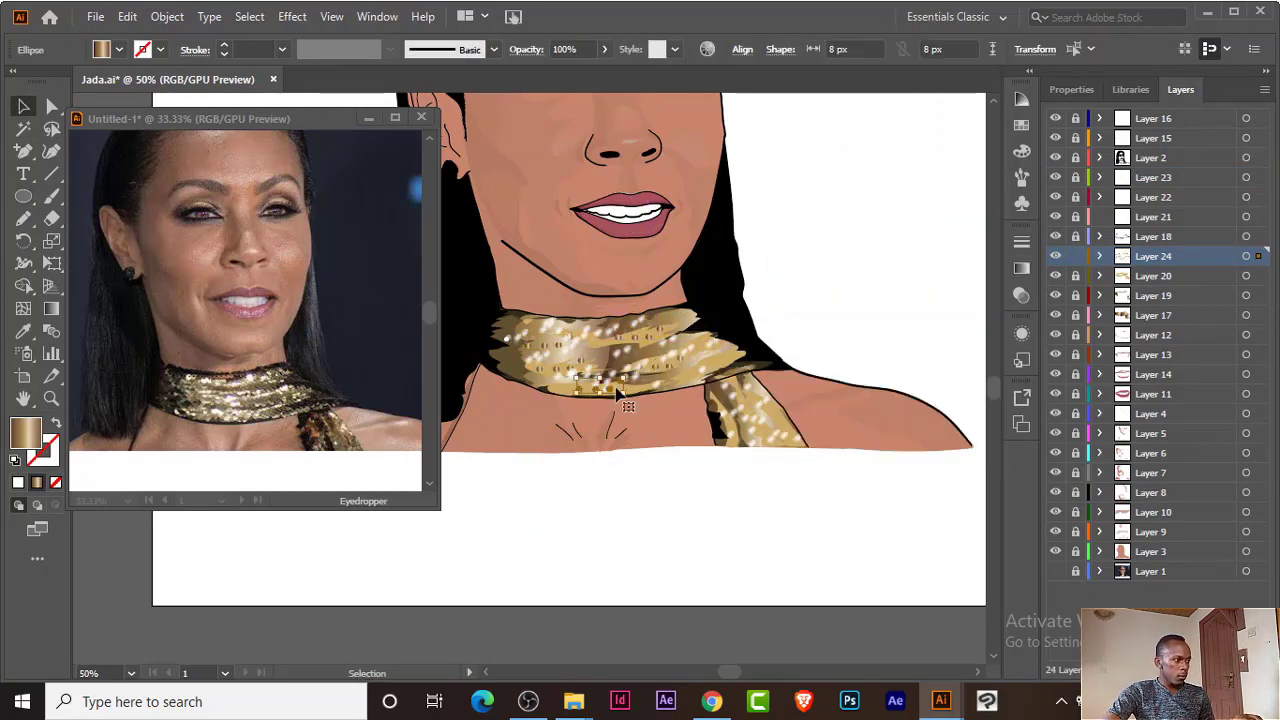
{"action": "scroll", "coordinate": [549, 282], "scroll_direction": "left", "scroll_amount": 2}
{"action": "key", "text": "ctrl+z"}
{"action": "key", "text": "ctrl+z"}
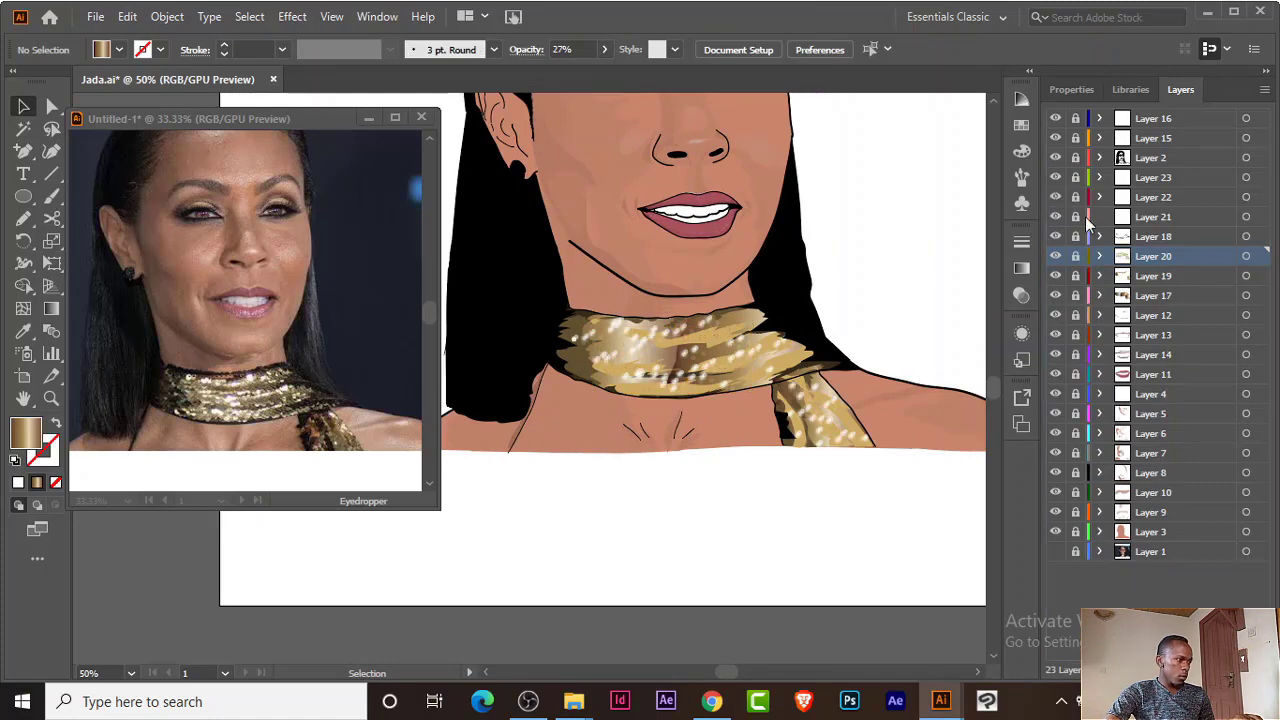
{"action": "key", "text": "ctrl+z"}
{"action": "left_click", "coordinate": [604, 49]}
Step: Lower the sparkle dots' opacity to about half
{"action": "left_click_drag", "start_coordinate": [583, 73], "coordinate": [566, 73]}
{"action": "left_click", "coordinate": [883, 315]}
{"action": "key", "text": "ctrl+minus"}
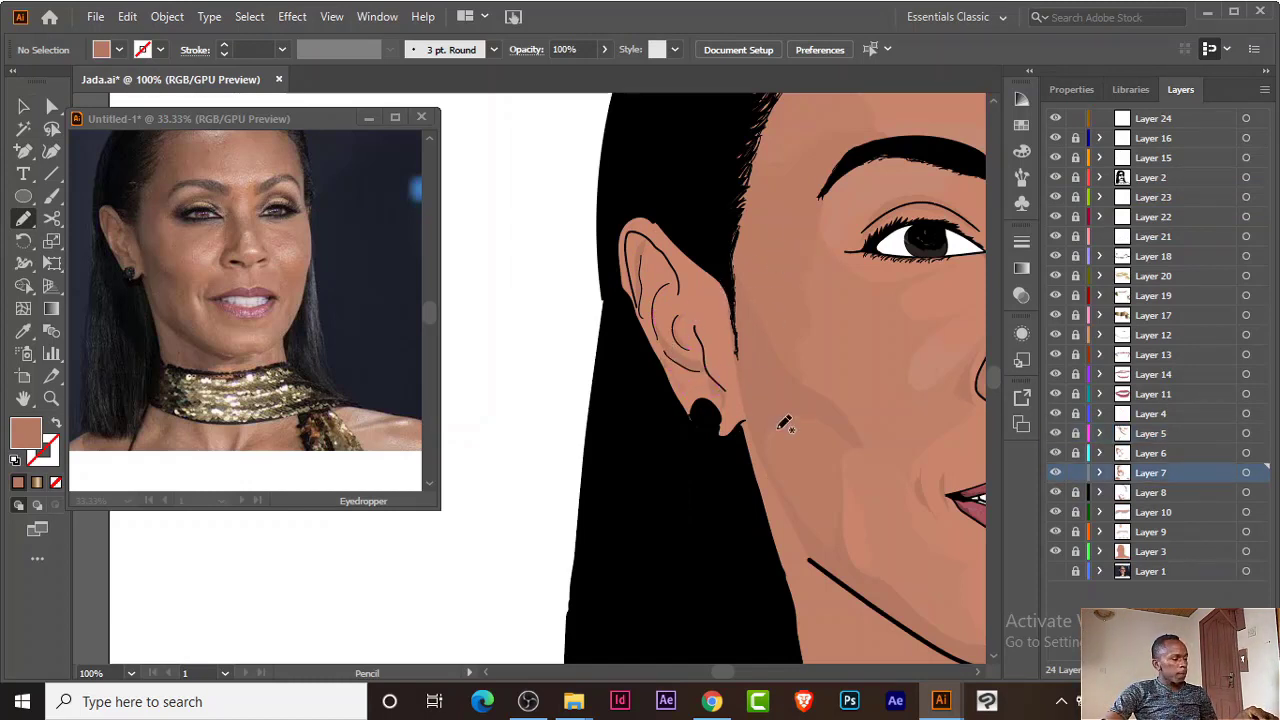
Step: Pick grey as the fill colour and make Layer 24 the active layer
{"action": "left_click", "coordinate": [118, 49]}
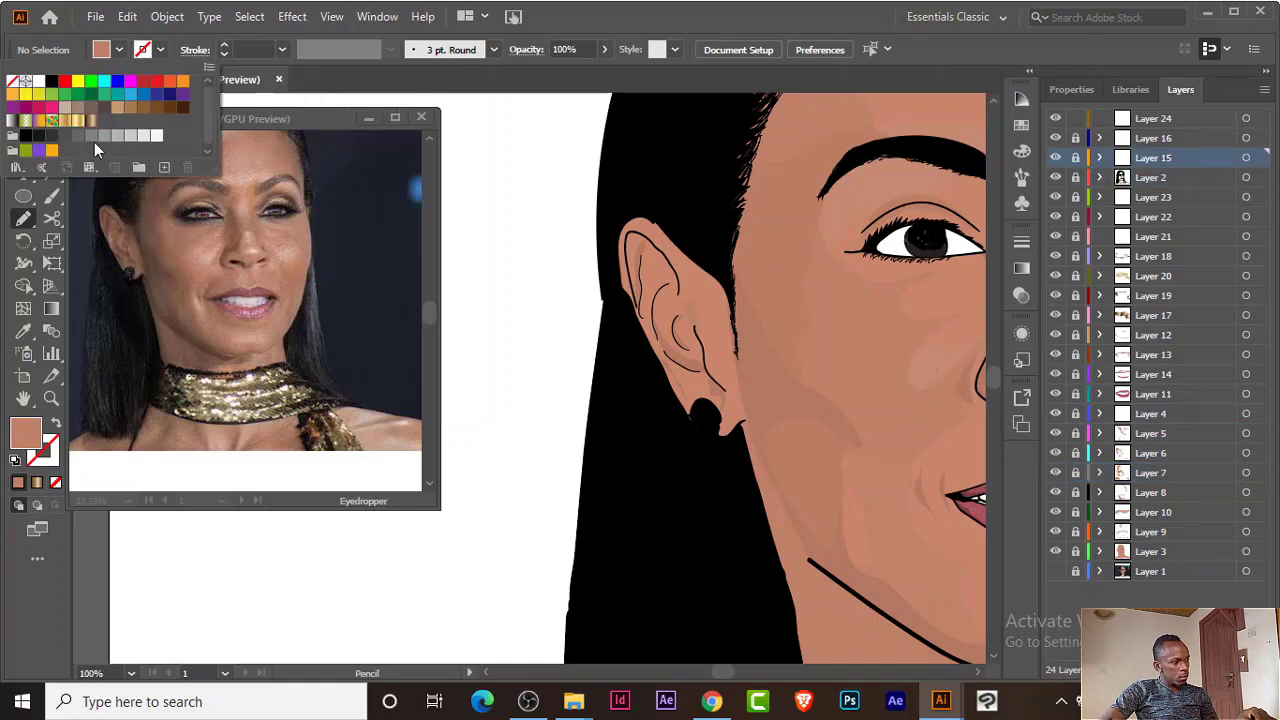
{"action": "left_click", "coordinate": [30, 130]}
{"action": "key", "text": "ctrl"}
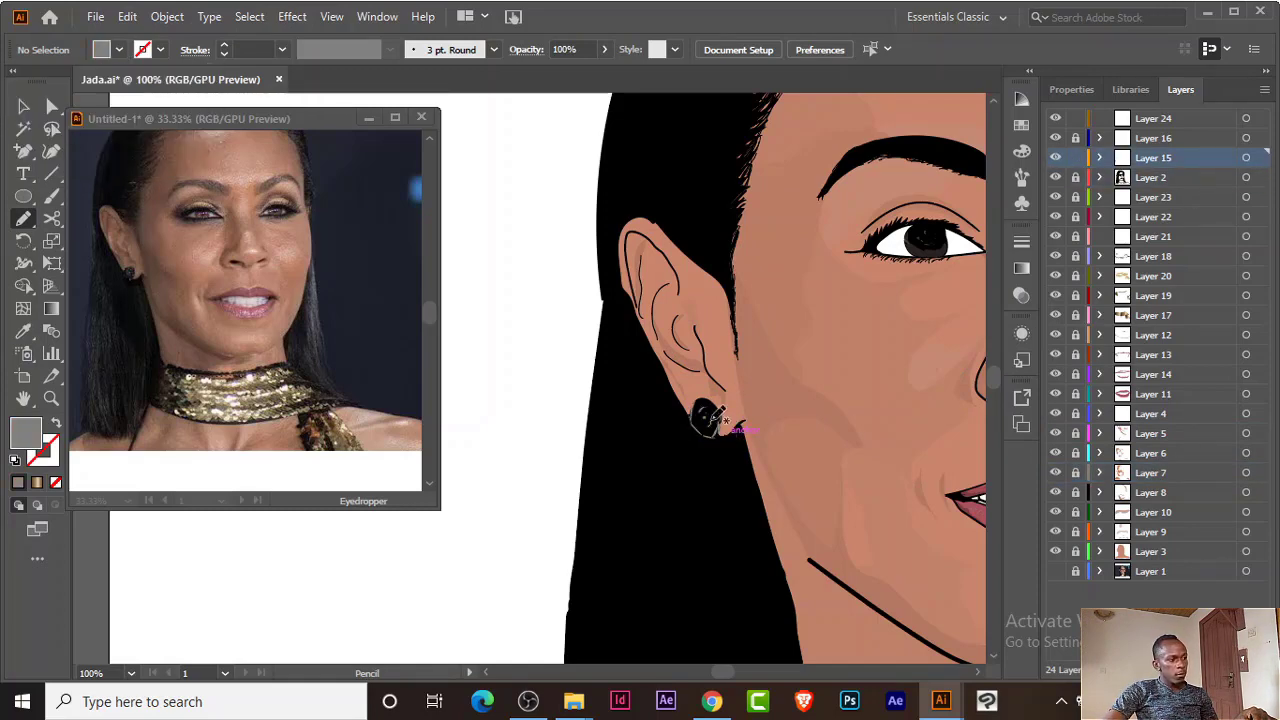
{"action": "key", "text": "ctrl+minus"}
{"action": "key", "text": "ctrl+minus"}
{"action": "key", "text": "ctrl+minus"}
{"action": "left_click", "coordinate": [1153, 118]}
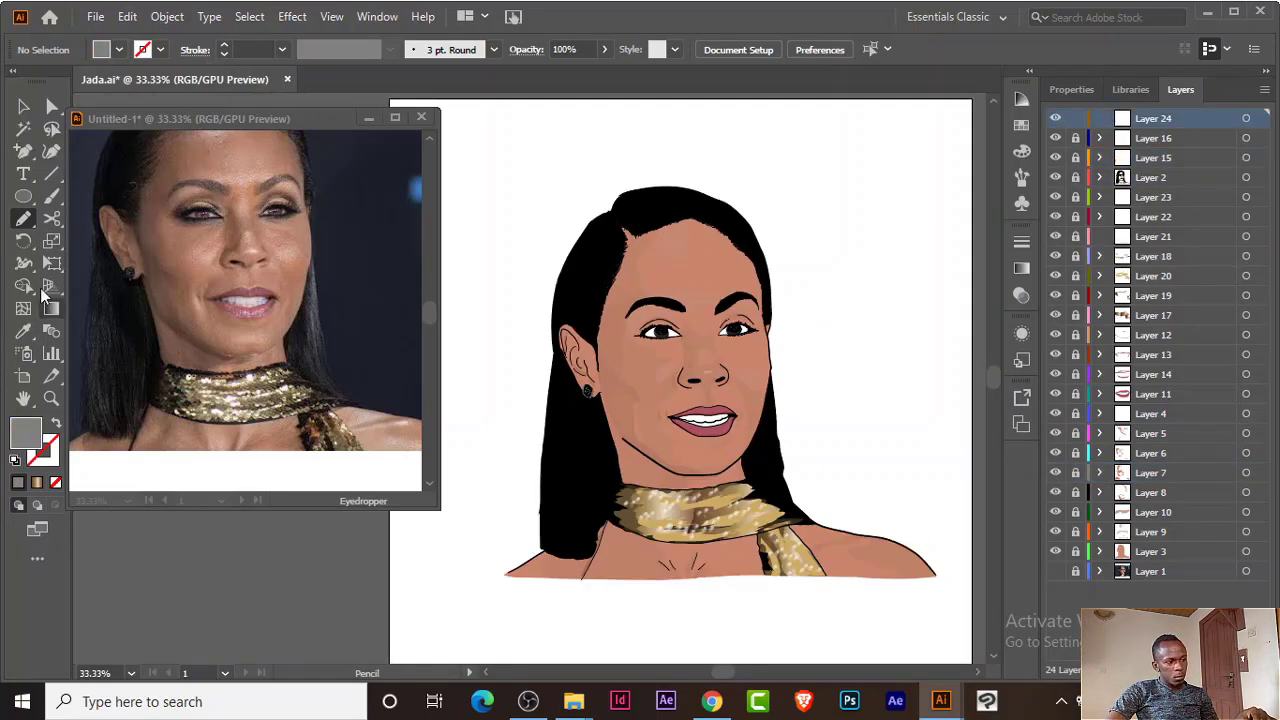
Step: Set the gradient stops to black and use a black stroke with no fill for the Paintbrush
{"action": "key", "text": "b"}
{"action": "key", "text": "period"}
{"action": "left_click", "coordinate": [1021, 122]}
{"action": "left_click", "coordinate": [1021, 267]}
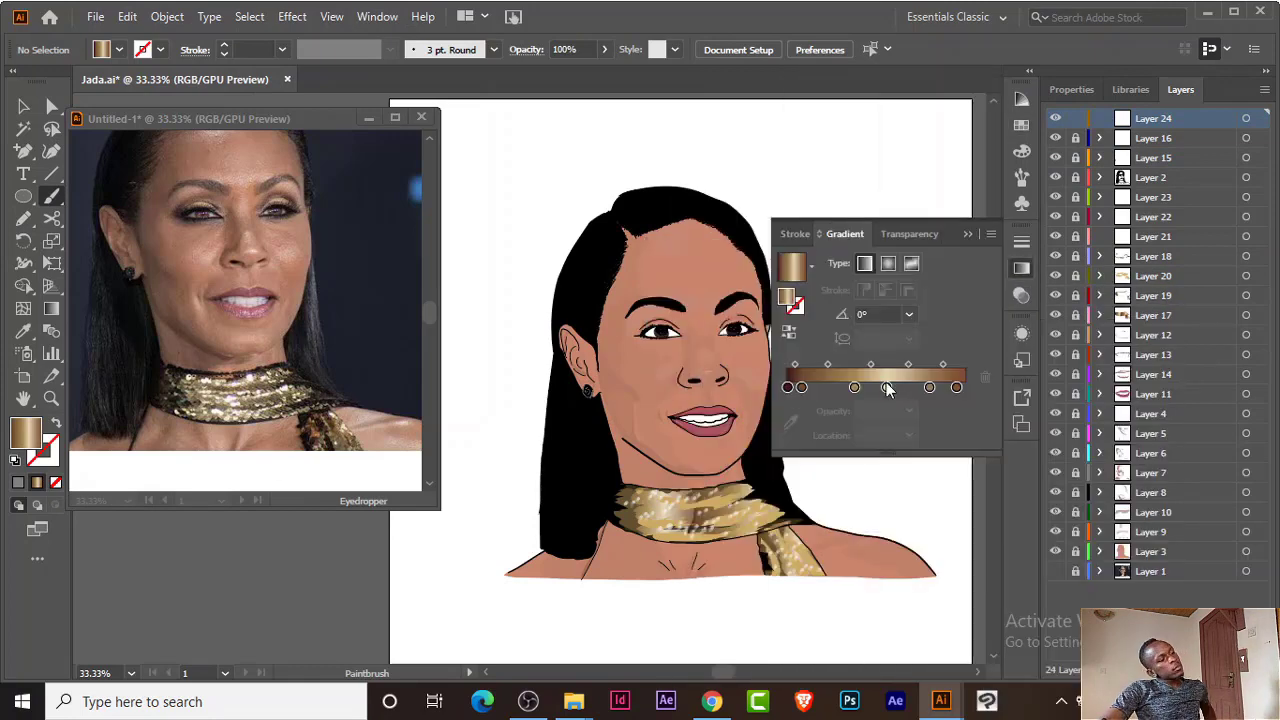
{"action": "left_click", "coordinate": [956, 387]}
{"action": "key", "text": "ctrl+z"}
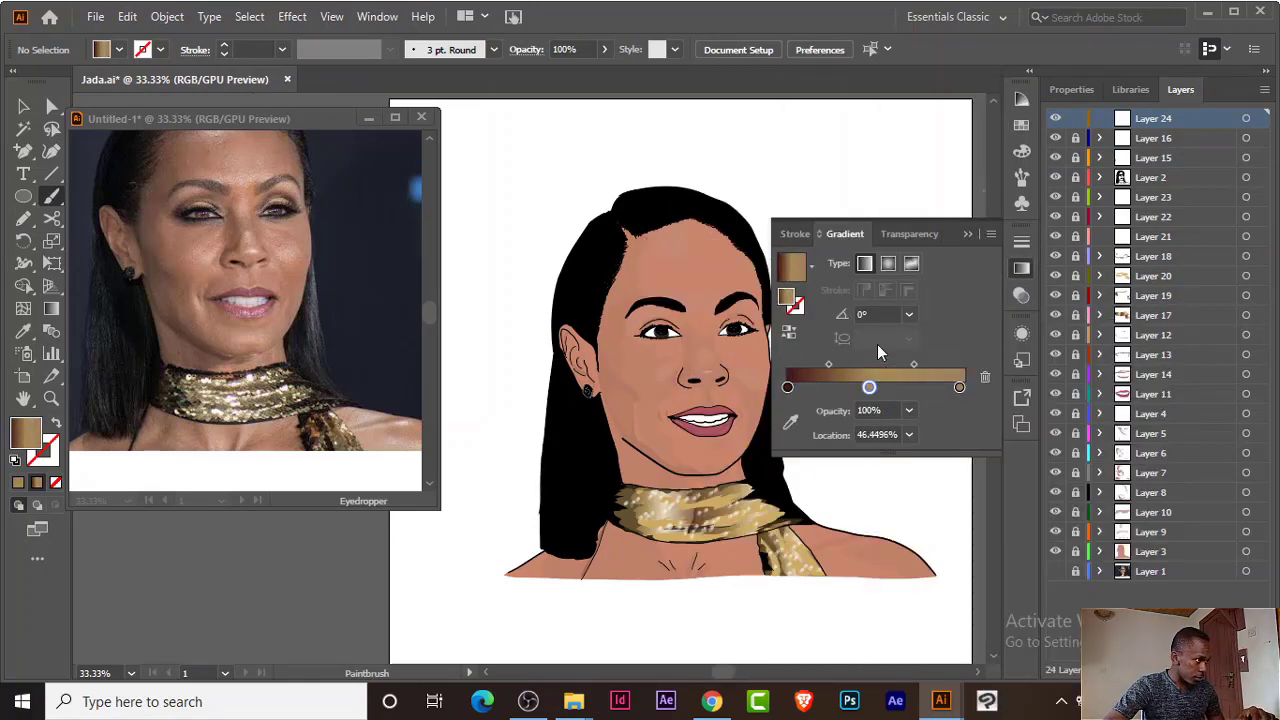
{"action": "double_click", "coordinate": [787, 387]}
{"action": "double_click", "coordinate": [869, 387]}
{"action": "left_click", "coordinate": [815, 488]}
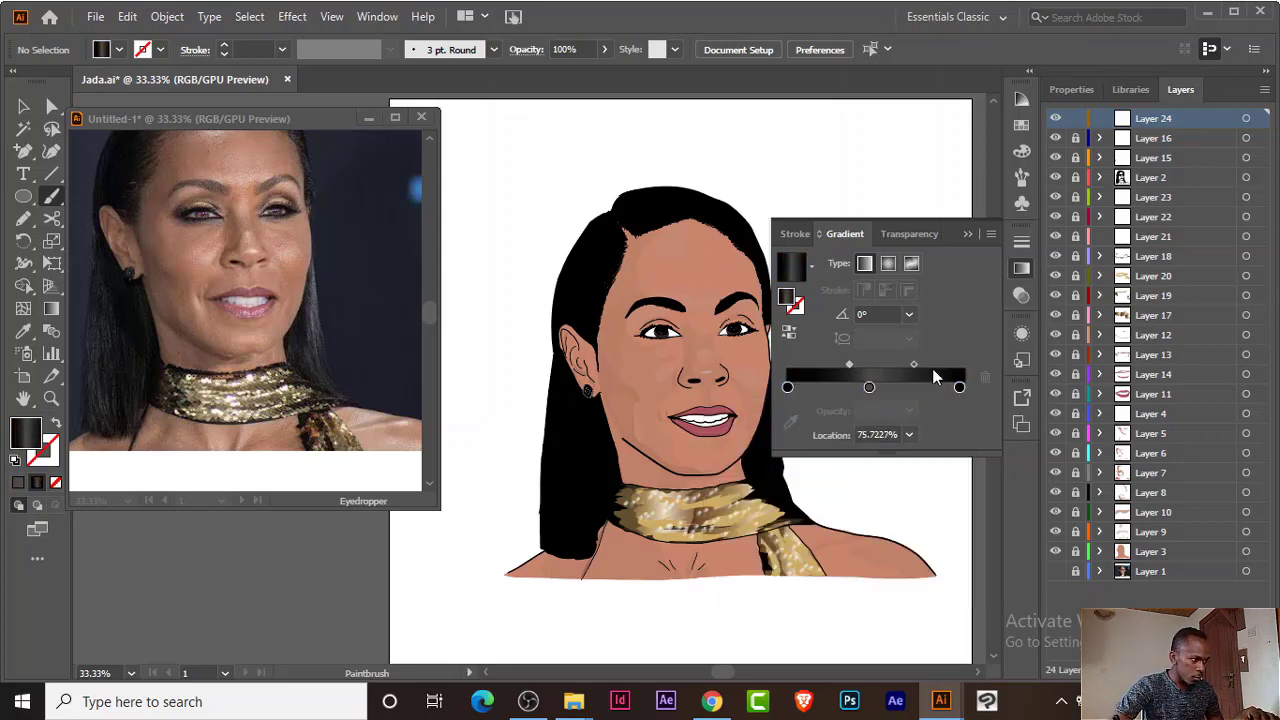
Step: Thin the stroke to 0.5 pt and paint hair strands near the neck
{"action": "key", "text": "shift+x"}
{"action": "scroll", "coordinate": [528, 376], "scroll_direction": "up", "scroll_amount": 1}
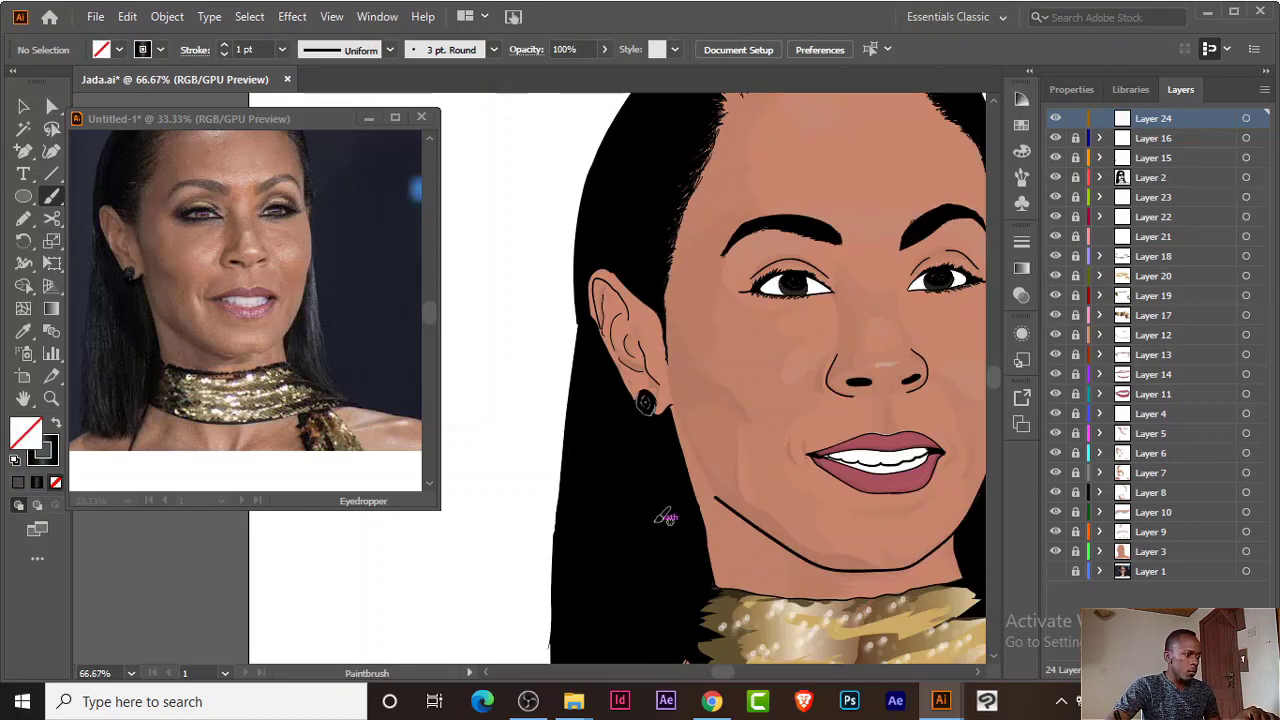
{"action": "left_click", "coordinate": [224, 54]}
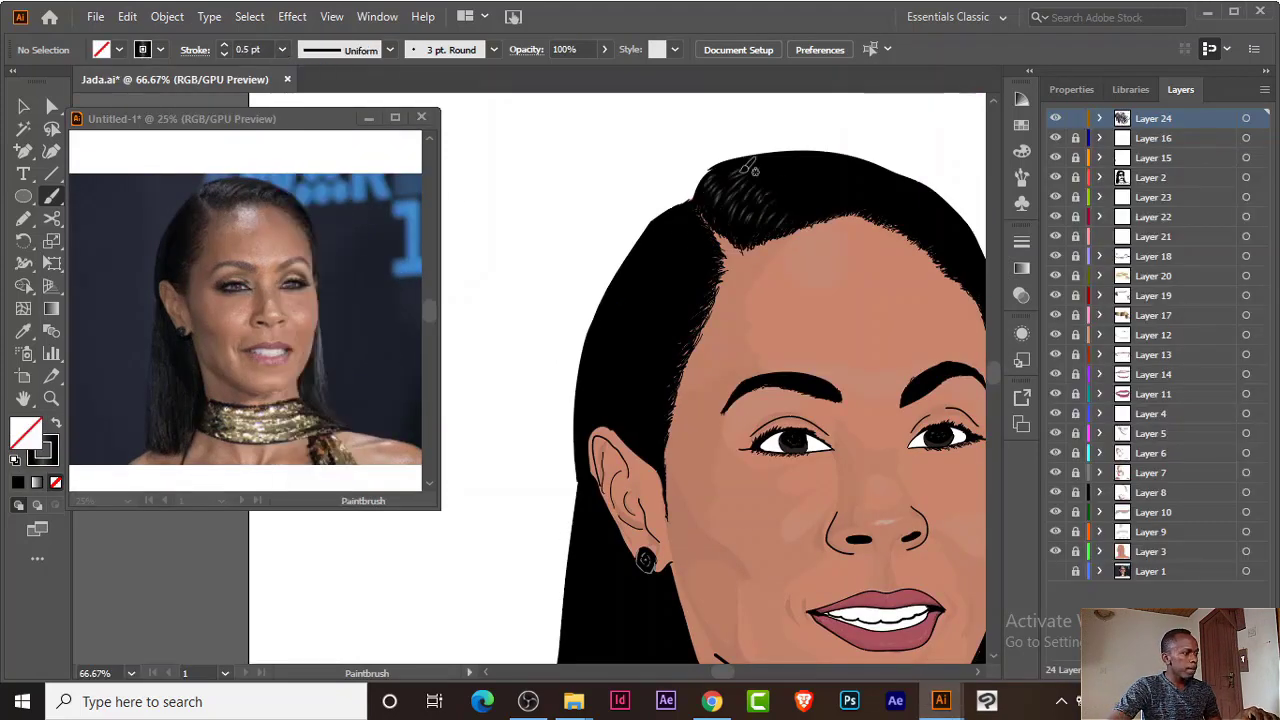
{"action": "scroll", "coordinate": [810, 215], "scroll_direction": "up", "scroll_amount": 1}
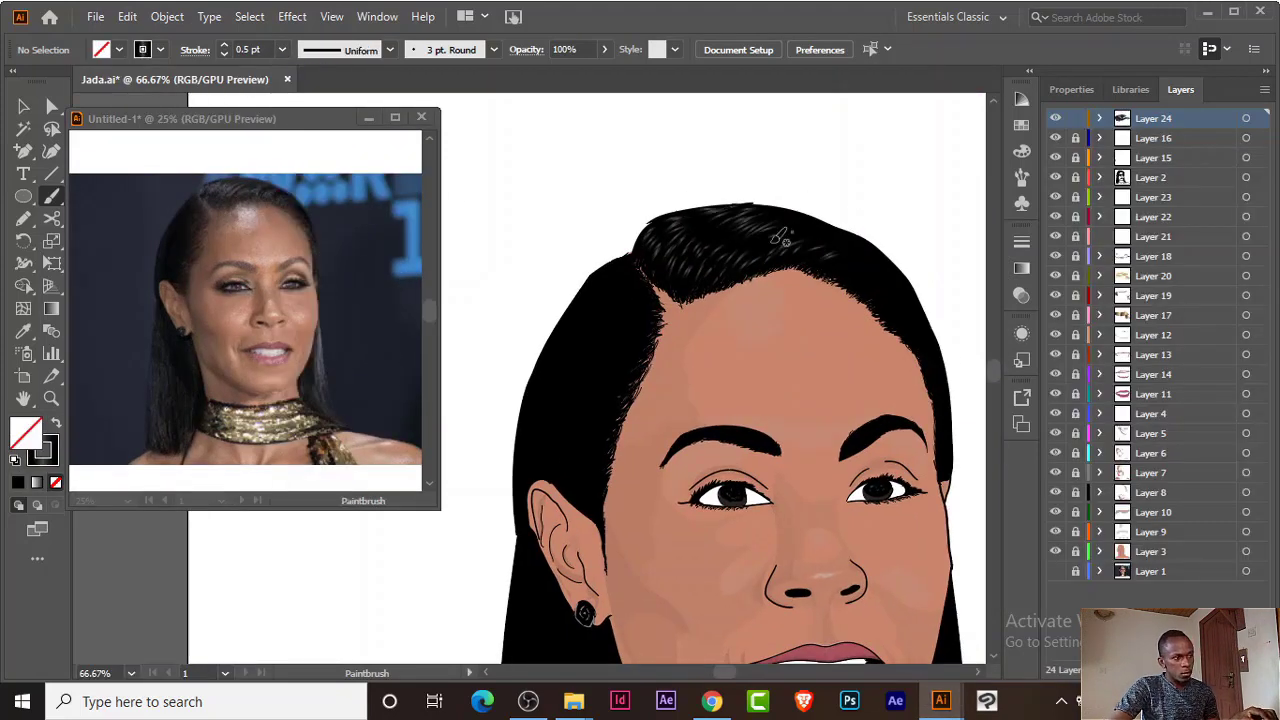
{"action": "scroll", "coordinate": [880, 290], "scroll_direction": "down", "scroll_amount": 3}
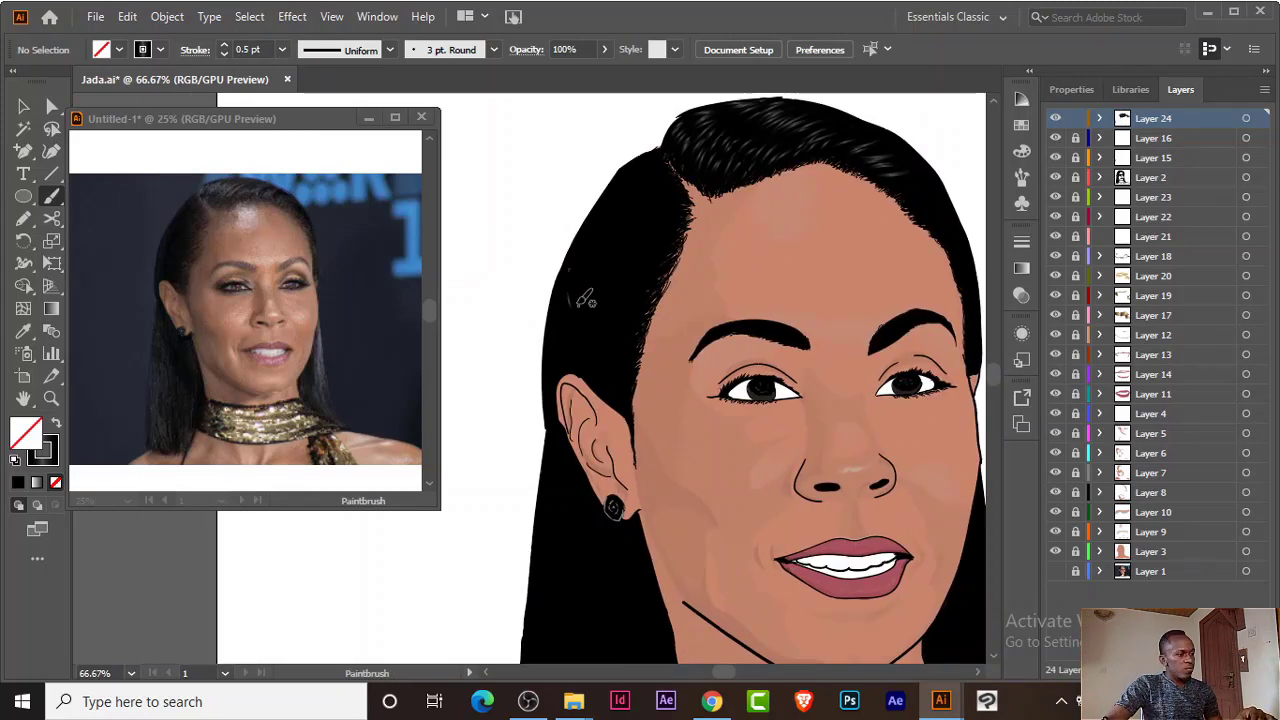
{"action": "scroll", "coordinate": [568, 312], "scroll_direction": "left", "scroll_amount": 2}
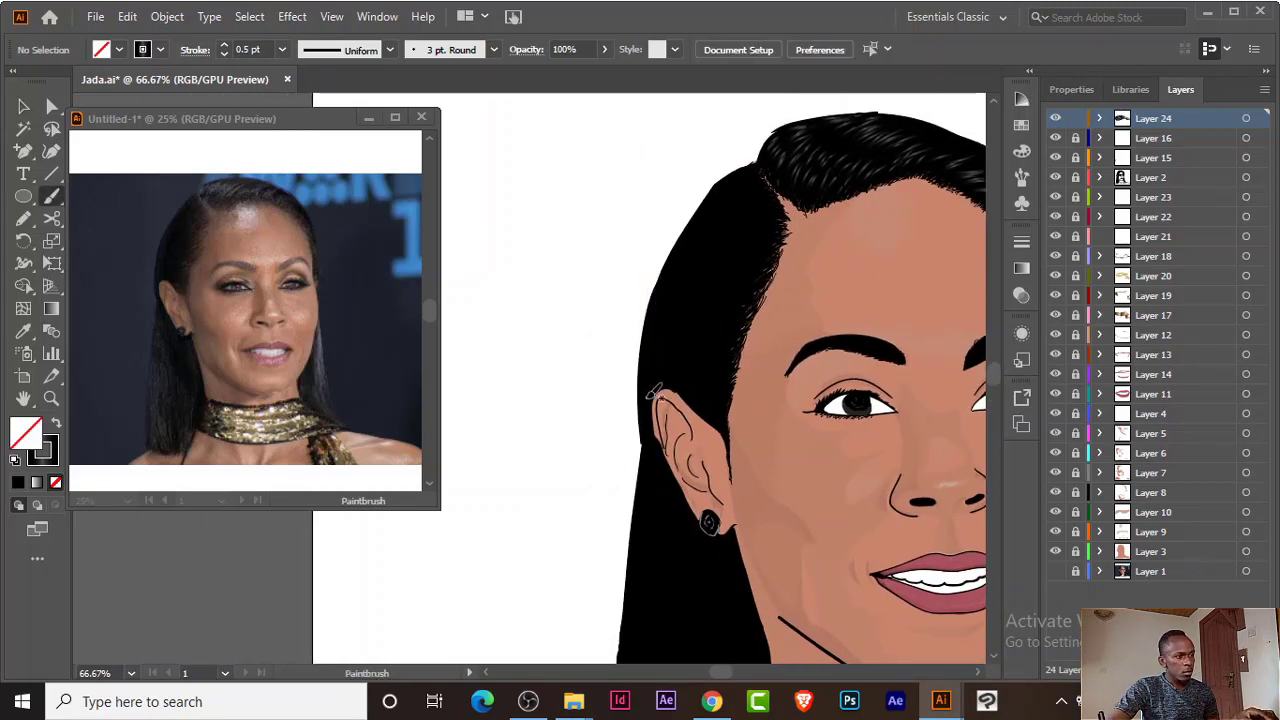
{"action": "scroll", "coordinate": [600, 440], "scroll_direction": "down", "scroll_amount": 2}
{"action": "scroll", "coordinate": [632, 570], "scroll_direction": "down", "scroll_amount": 3}
{"action": "mouse_move", "coordinate": [655, 470]}
{"action": "left_mouse_down"}
{"action": "mouse_move", "coordinate": [625, 580]}
{"action": "mouse_move", "coordinate": [685, 590]}
{"action": "left_mouse_up"}
{"action": "left_click_drag", "start_coordinate": [690, 495], "coordinate": [705, 585]}
Step: Paint more strands in the upper-left hair and one below the earring
{"action": "left_click_drag", "start_coordinate": [640, 360], "coordinate": [625, 470]}
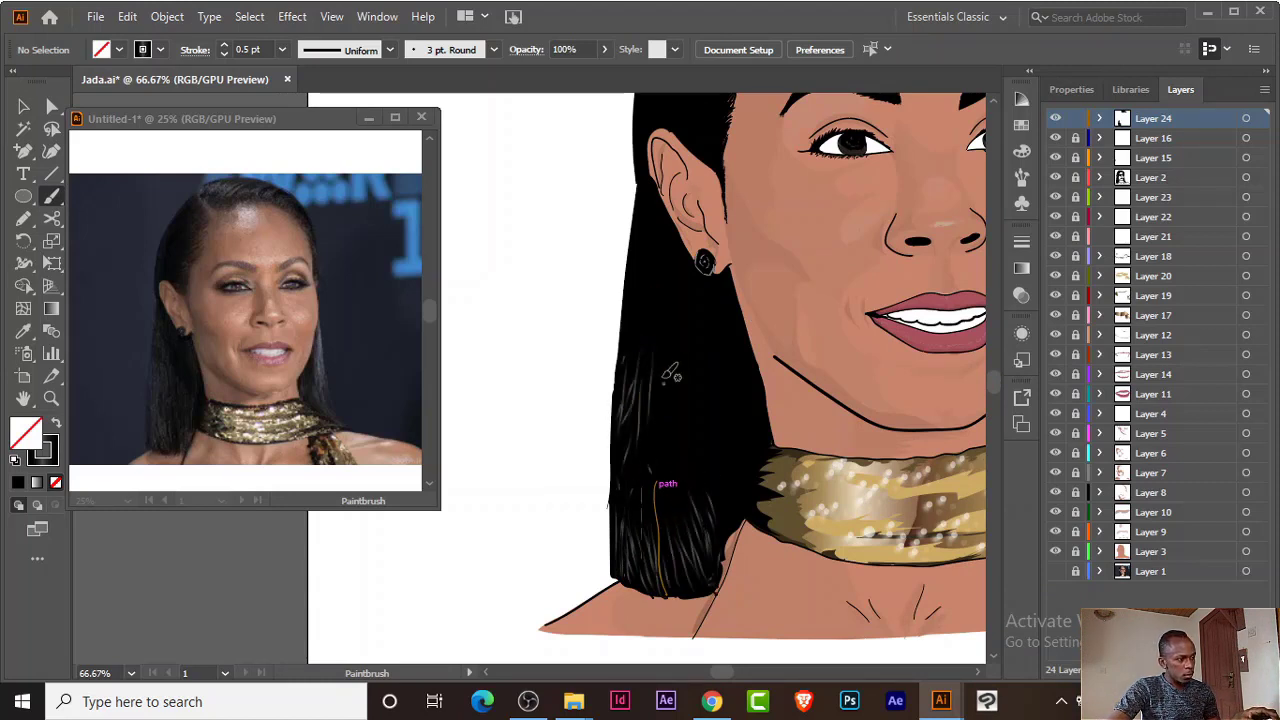
{"action": "left_click_drag", "start_coordinate": [636, 300], "coordinate": [632, 345]}
{"action": "left_click_drag", "start_coordinate": [665, 345], "coordinate": [680, 380]}
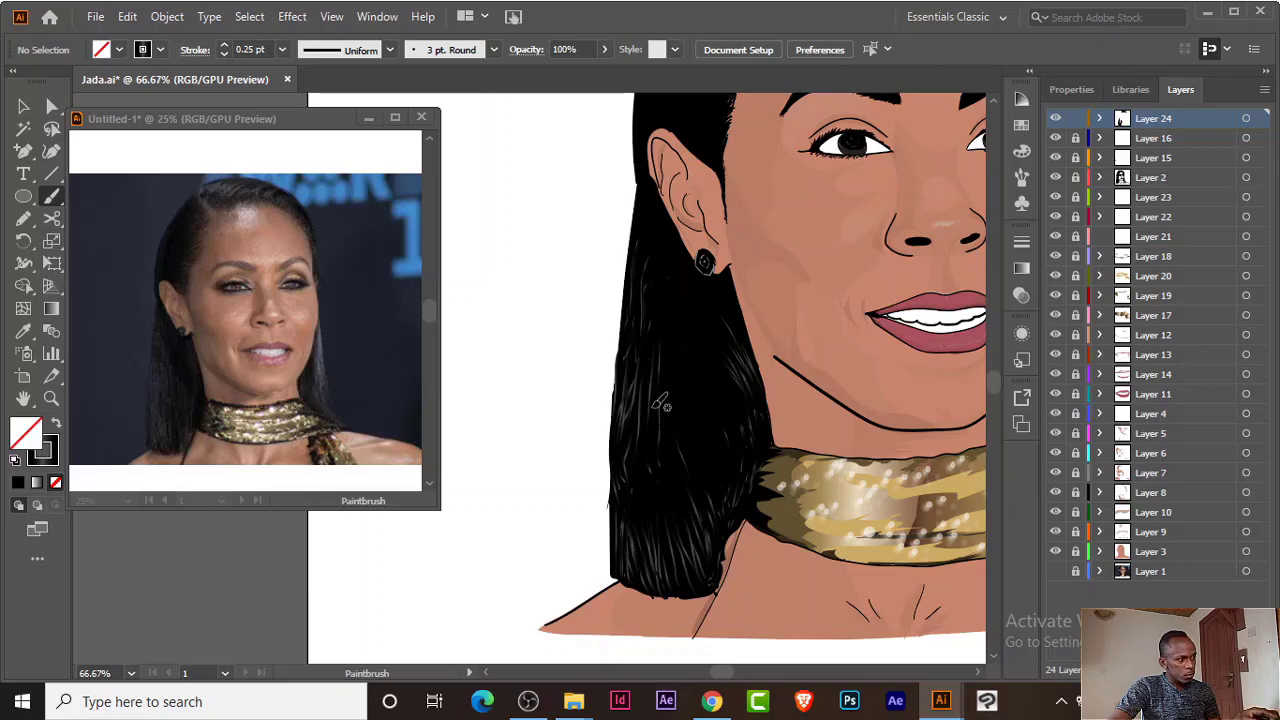
{"action": "left_click_drag", "start_coordinate": [719, 282], "coordinate": [738, 324]}
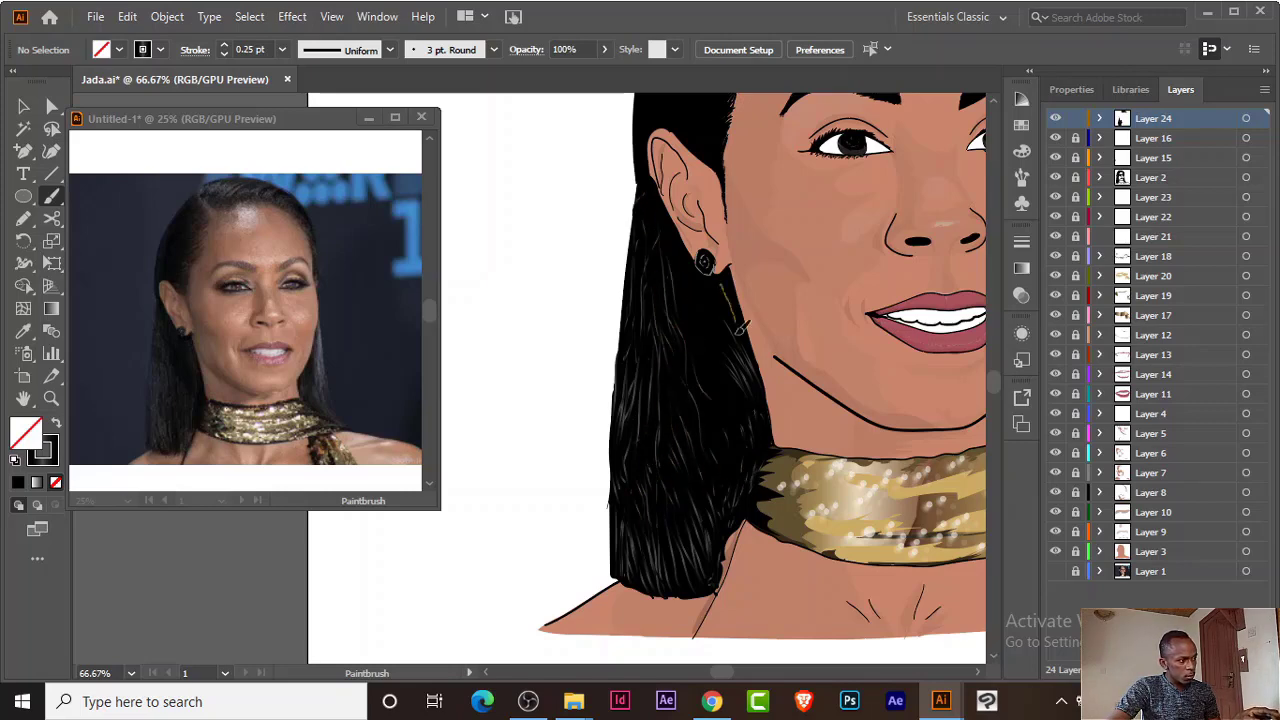
{"action": "scroll", "coordinate": [738, 272], "scroll_direction": "down", "scroll_amount": 3}
{"action": "scroll", "coordinate": [720, 477], "scroll_direction": "up", "scroll_amount": 5}
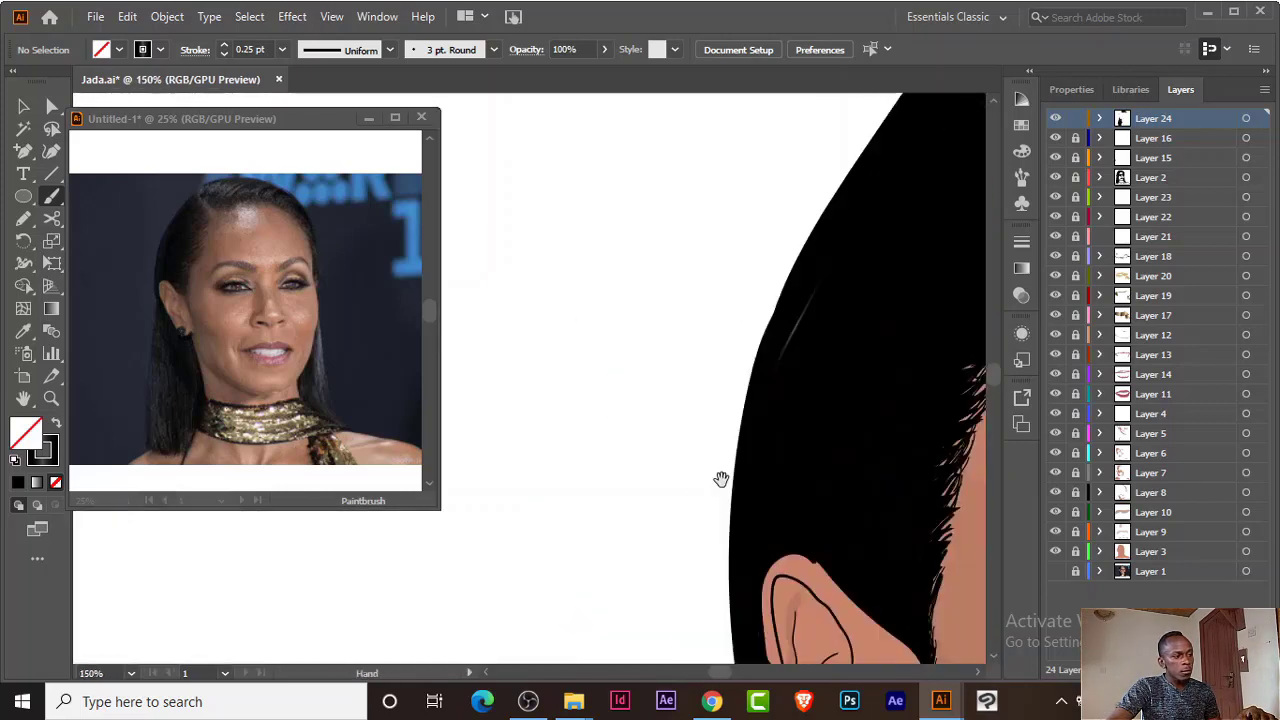
Step: Zoom in on the hairline and then on the left eye and eyebrow
{"action": "key", "text": "ctrl+minus"}
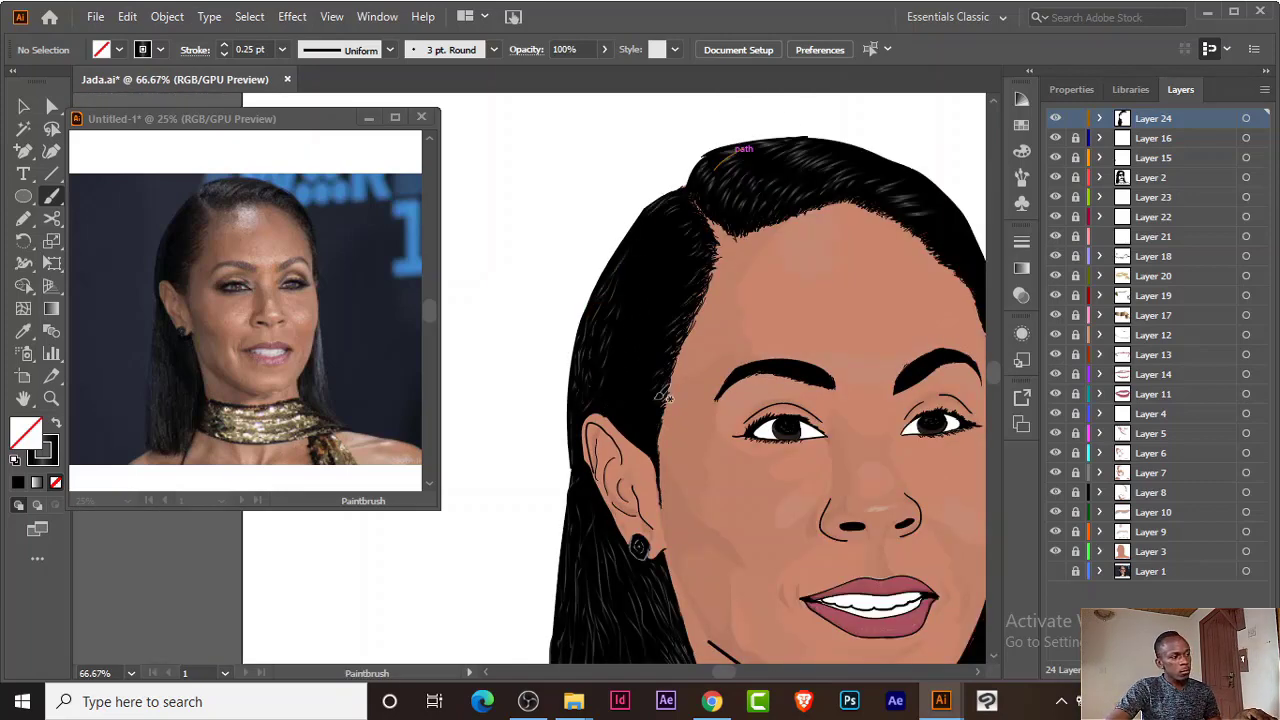
{"action": "key", "text": "ctrl+minus"}
{"action": "key", "text": "ctrl+minus"}
{"action": "key", "text": "ctrl+equal"}
{"action": "key", "text": "ctrl+equal"}
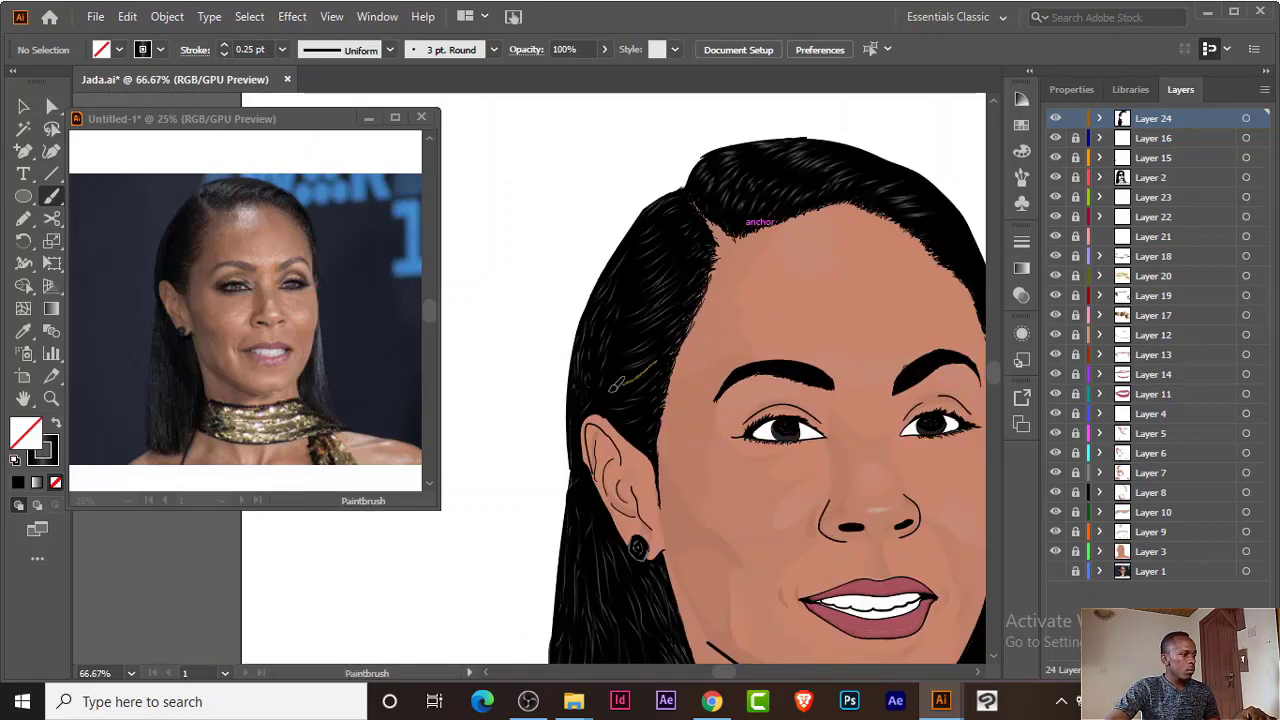
{"action": "key", "text": "ctrl+minus"}
{"action": "key", "text": "ctrl+equal"}
{"action": "key", "text": "ctrl+equal"}
{"action": "key", "text": "ctrl+equal"}
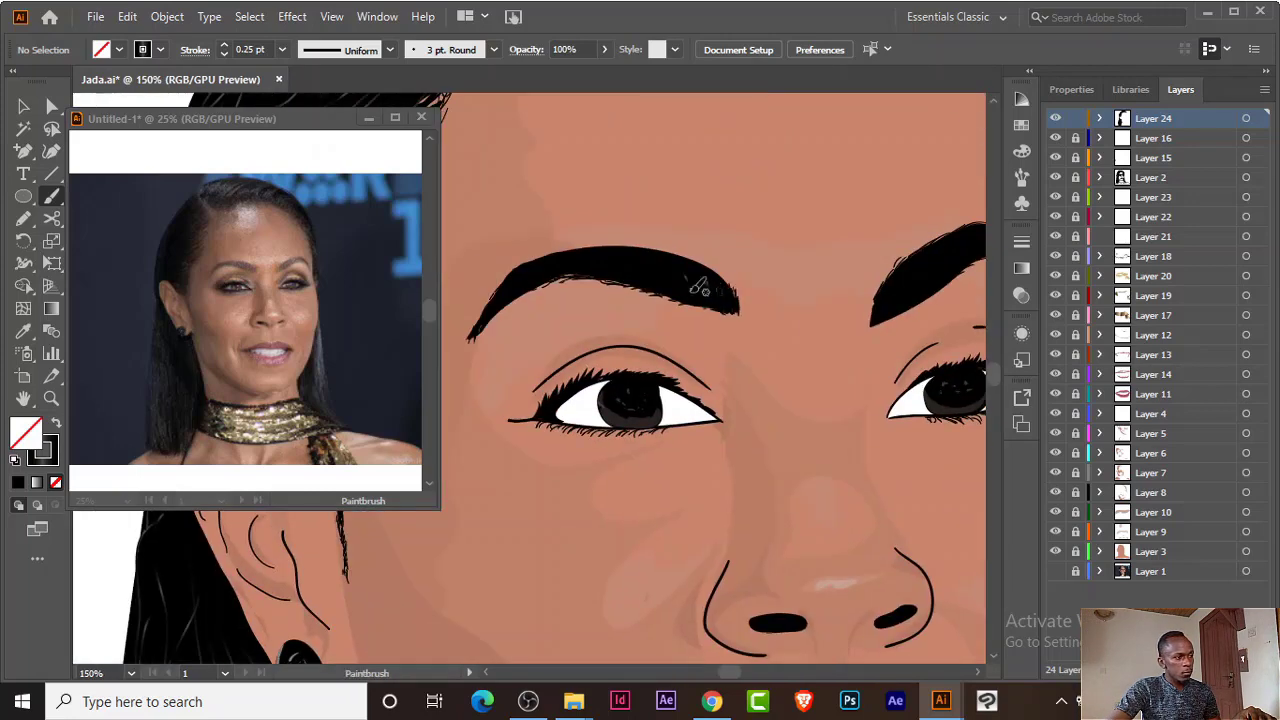
{"action": "scroll", "coordinate": [715, 318], "scroll_direction": "right", "scroll_amount": 3}
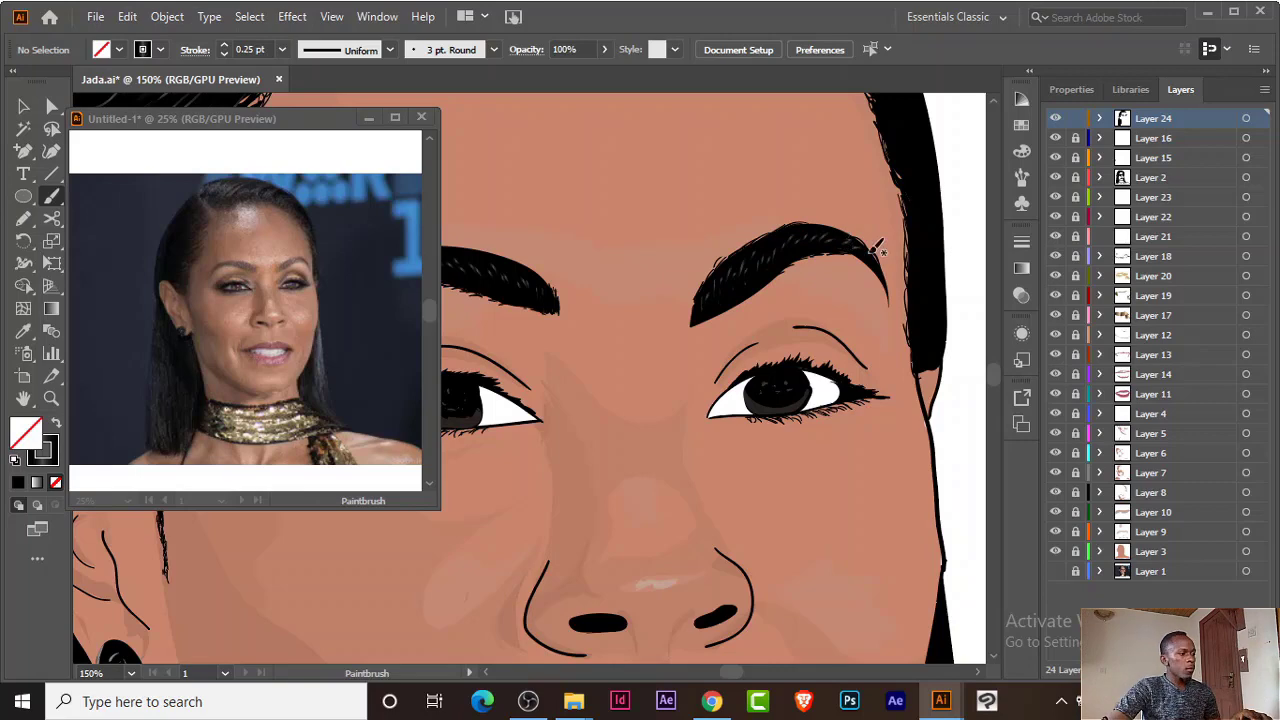
{"action": "scroll", "coordinate": [835, 215], "scroll_direction": "left", "scroll_amount": 3}
{"action": "key", "text": "v"}
{"action": "scroll", "coordinate": [676, 232], "scroll_direction": "down", "scroll_amount": 3}
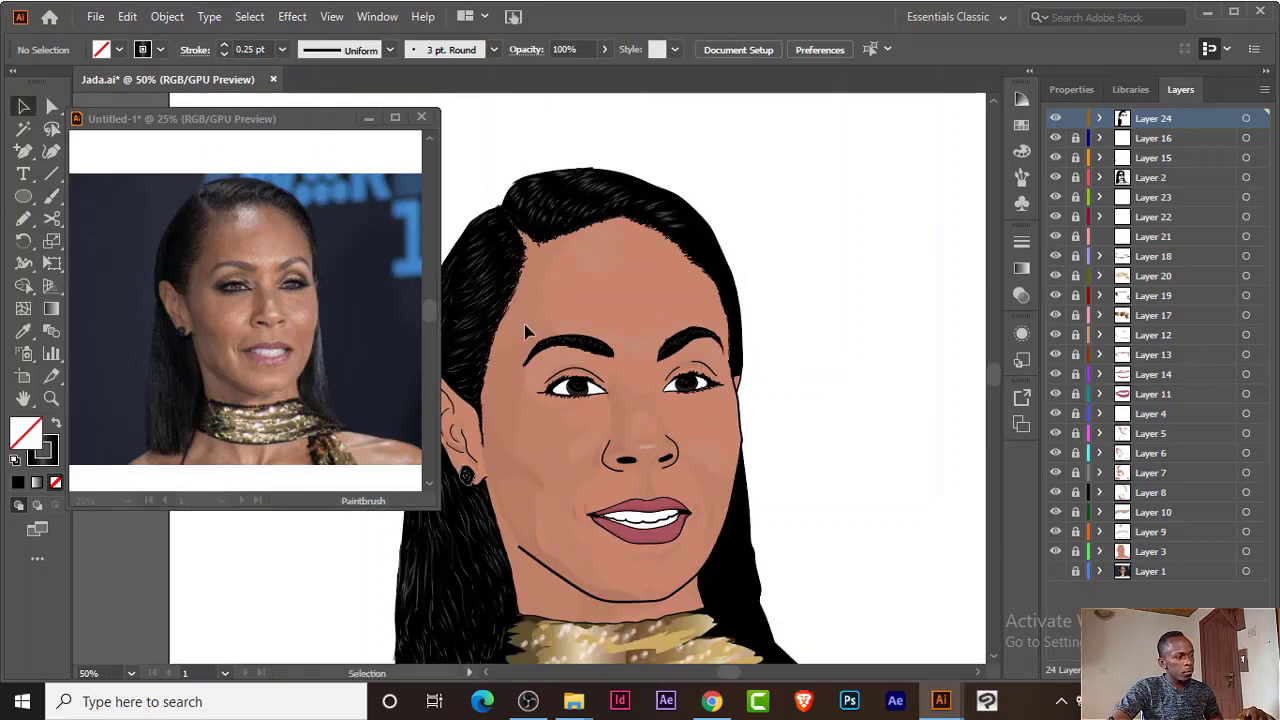
{"action": "scroll", "coordinate": [843, 149], "scroll_direction": "up", "scroll_amount": 1}
{"action": "scroll", "coordinate": [727, 202], "scroll_direction": "up", "scroll_amount": 1}
{"action": "scroll", "coordinate": [727, 202], "scroll_direction": "down", "scroll_amount": 4}
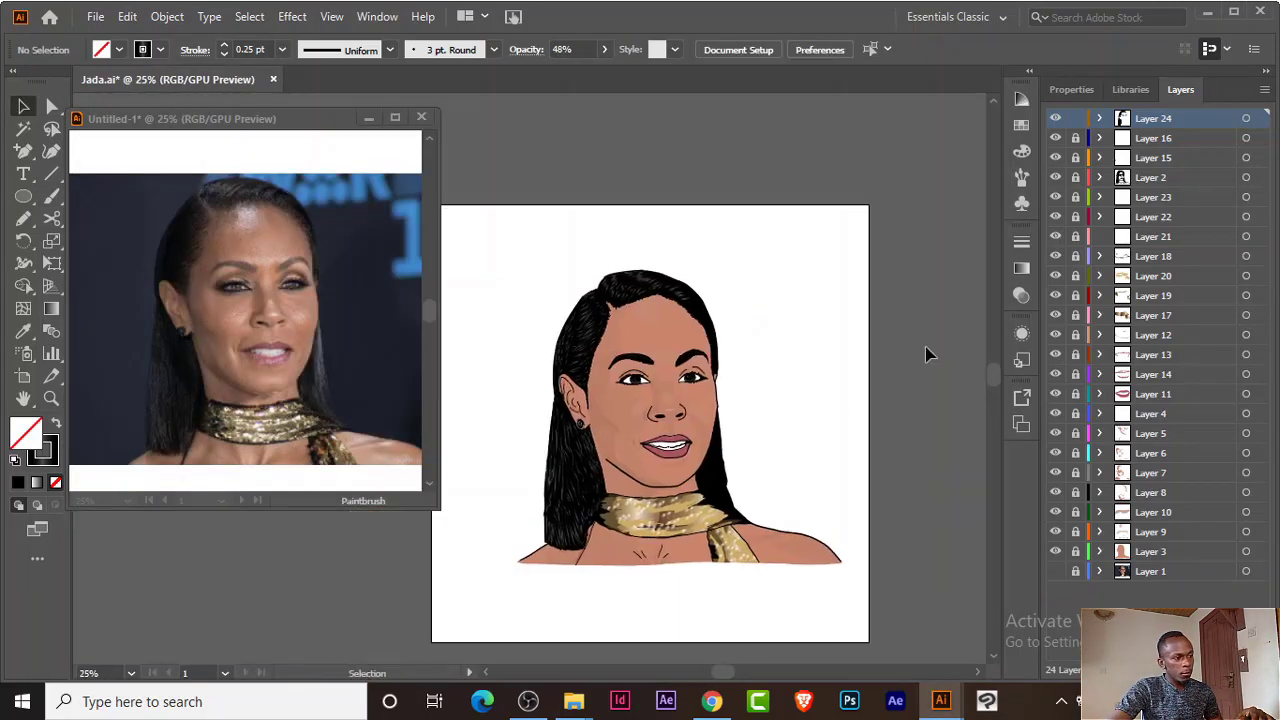
{"action": "key", "text": "ctrl+a"}
{"action": "left_click", "coordinate": [123, 16]}
{"action": "left_click", "coordinate": [560, 200]}
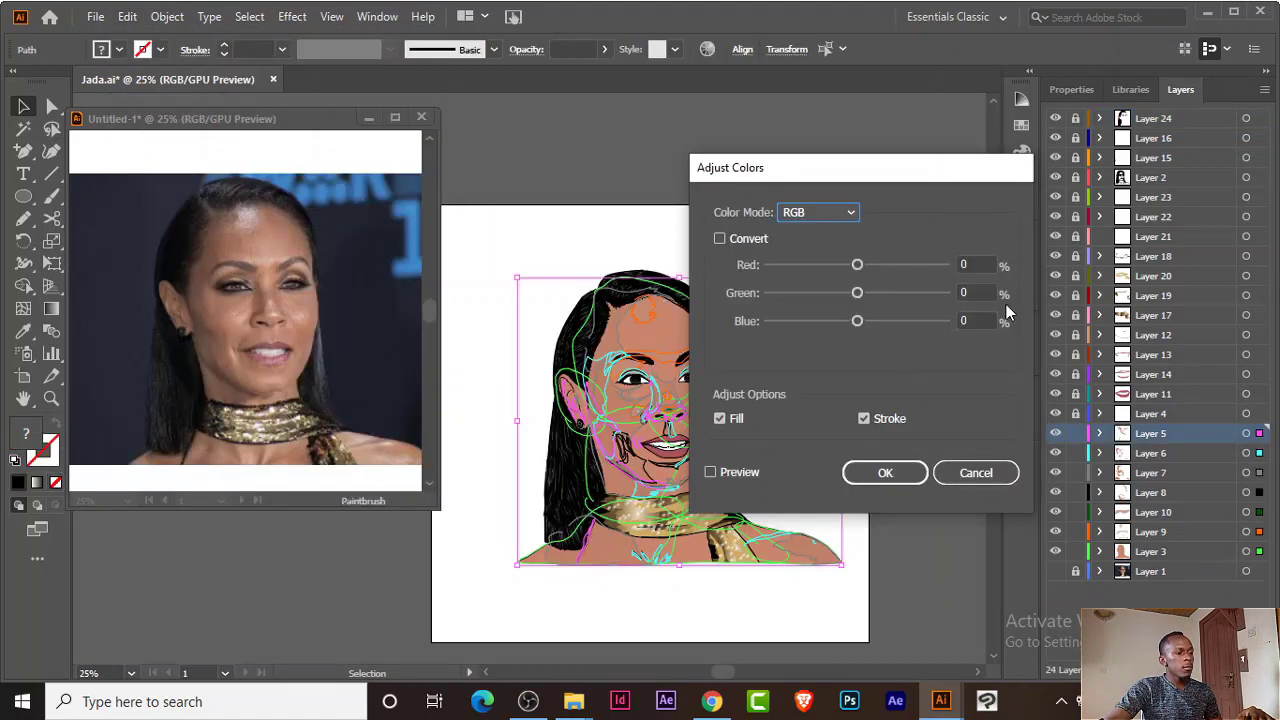
{"action": "left_click_drag", "start_coordinate": [883, 175], "coordinate": [1054, 146]}
{"action": "left_click", "coordinate": [877, 442]}
{"action": "left_click_drag", "start_coordinate": [1024, 291], "coordinate": [1040, 291]}
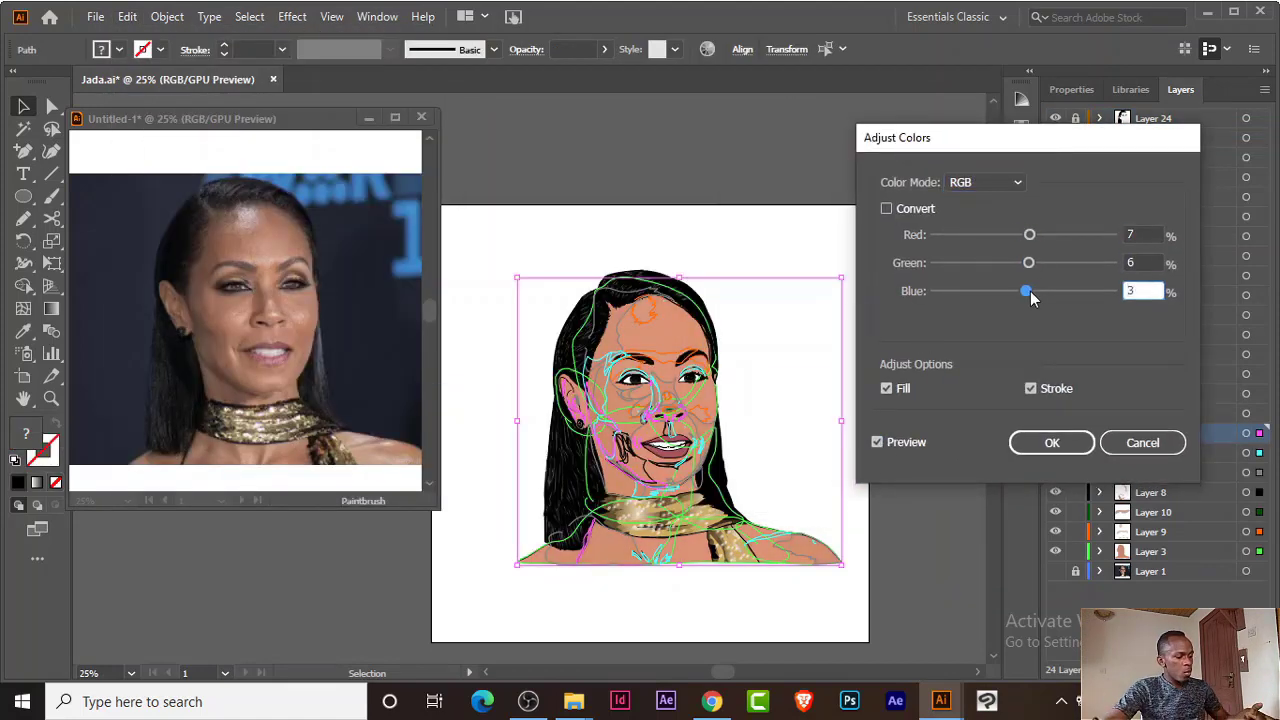
{"action": "left_click", "coordinate": [1052, 442]}
{"action": "left_click", "coordinate": [903, 432]}
{"action": "key", "text": "ctrl+="}
{"action": "scroll", "coordinate": [878, 453], "scroll_direction": "down", "scroll_amount": 1}
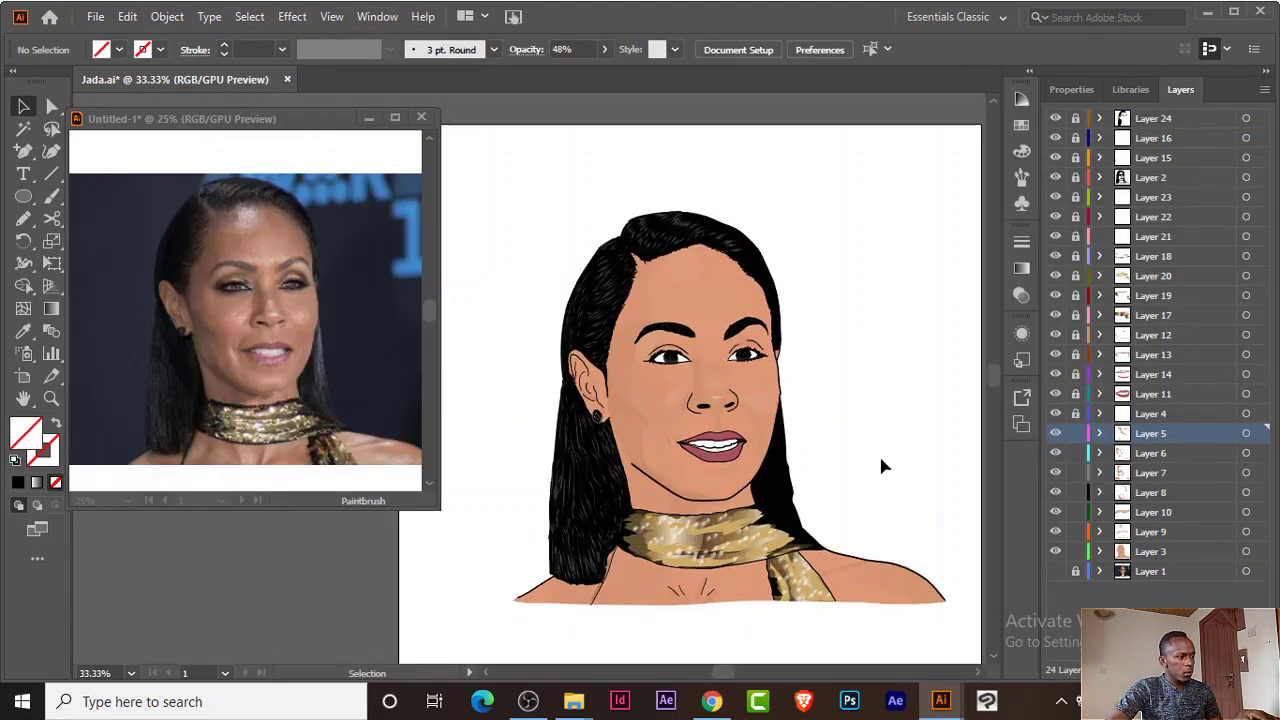
{"action": "key", "text": "ctrl+a"}
{"action": "left_click", "coordinate": [127, 16]}
{"action": "left_click", "coordinate": [514, 394]}
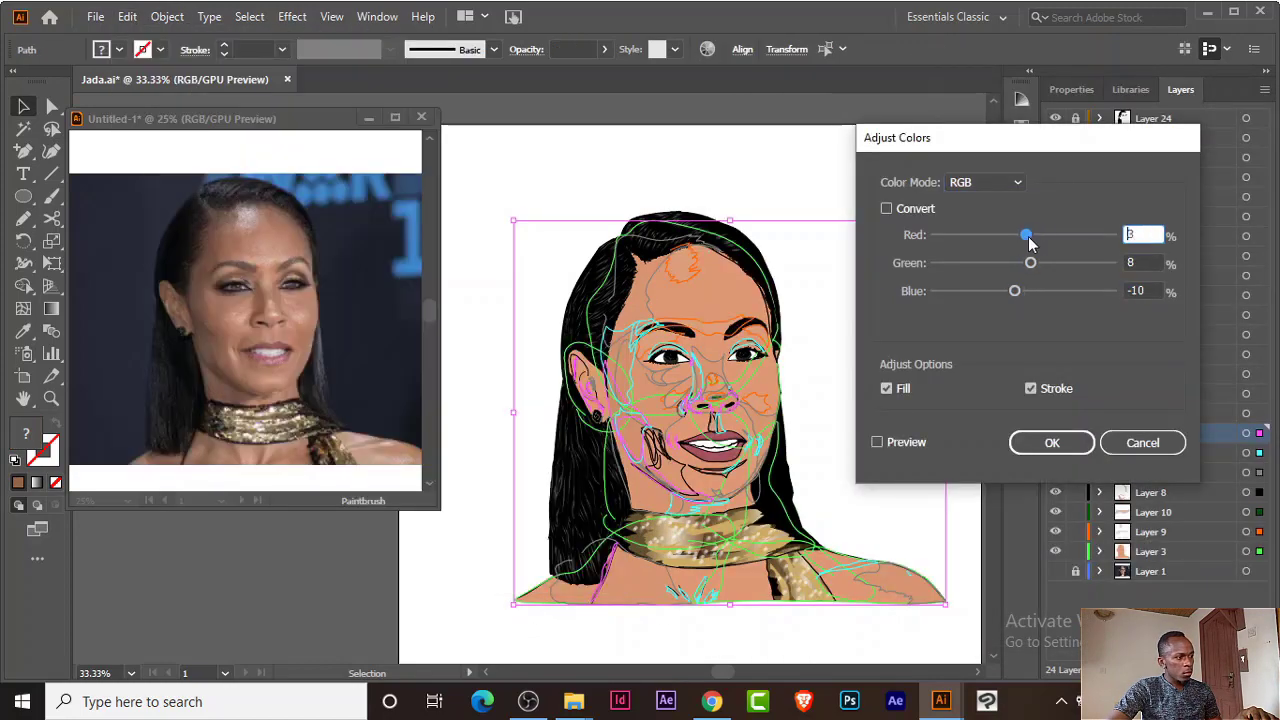
{"action": "mouse_move", "coordinate": [1026, 234]}
{"action": "left_mouse_down"}
{"action": "mouse_move", "coordinate": [1045, 234]}
{"action": "mouse_move", "coordinate": [1034, 262]}
{"action": "mouse_move", "coordinate": [1034, 234]}
{"action": "left_mouse_up"}
{"action": "key", "text": "Escape"}
{"action": "left_click", "coordinate": [900, 350]}
{"action": "key", "text": "ctrl+a"}
{"action": "left_click", "coordinate": [127, 16]}
Step: Cancel the colour adjustment, make Layer 24 active and switch to the Paintbrush
{"action": "key", "text": "Escape"}
{"action": "left_click", "coordinate": [899, 297]}
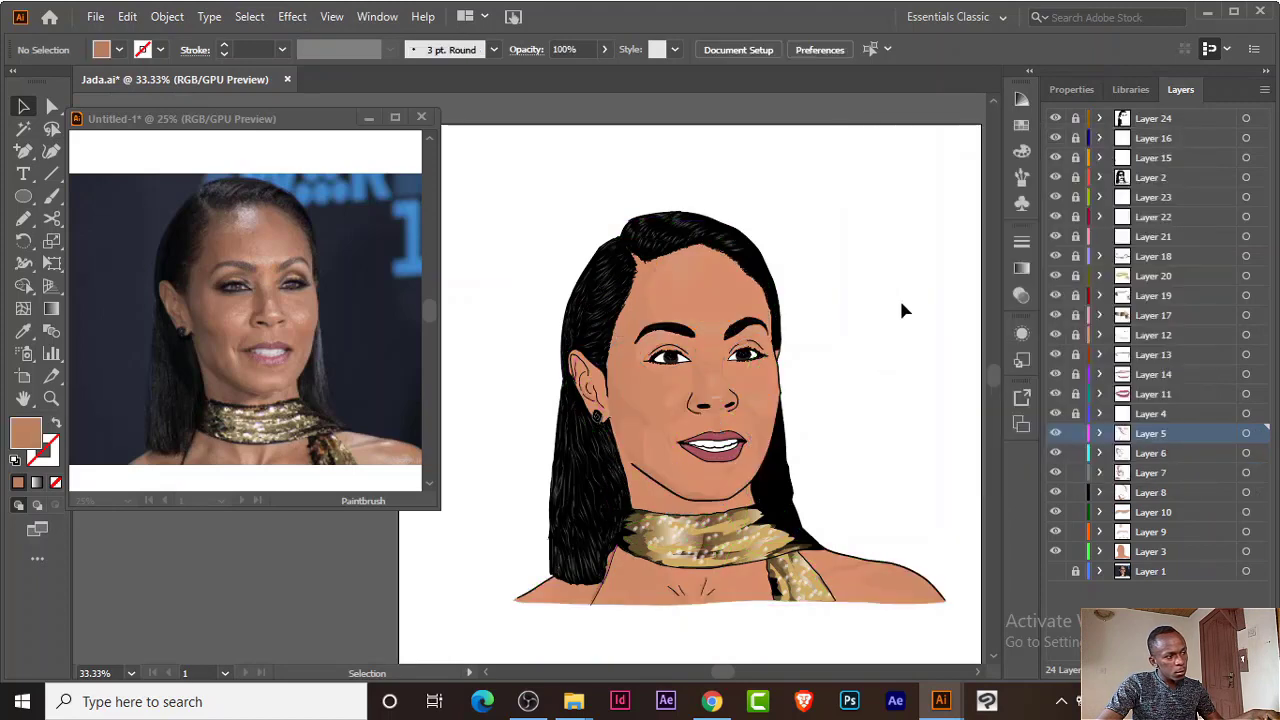
{"action": "scroll", "coordinate": [789, 573], "scroll_direction": "up", "scroll_amount": 1}
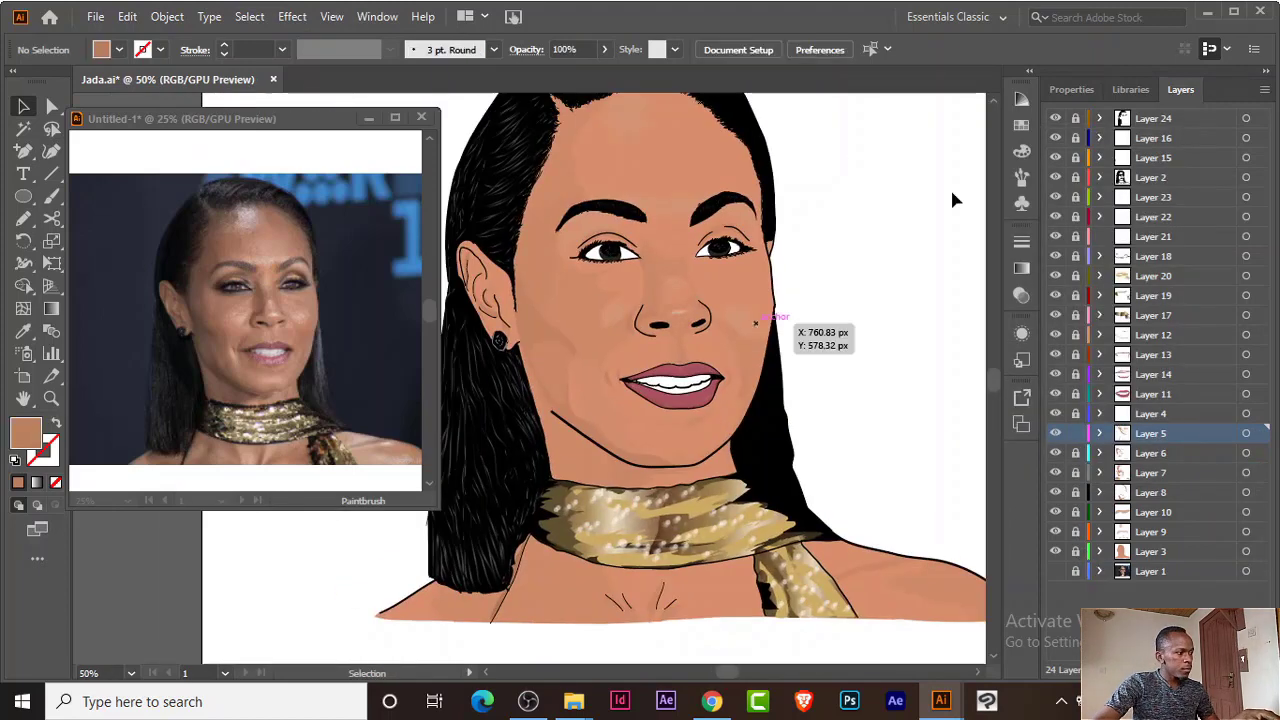
{"action": "left_click", "coordinate": [1153, 118]}
{"action": "key", "text": "b"}
{"action": "scroll", "coordinate": [881, 309], "scroll_direction": "up", "scroll_amount": 1}
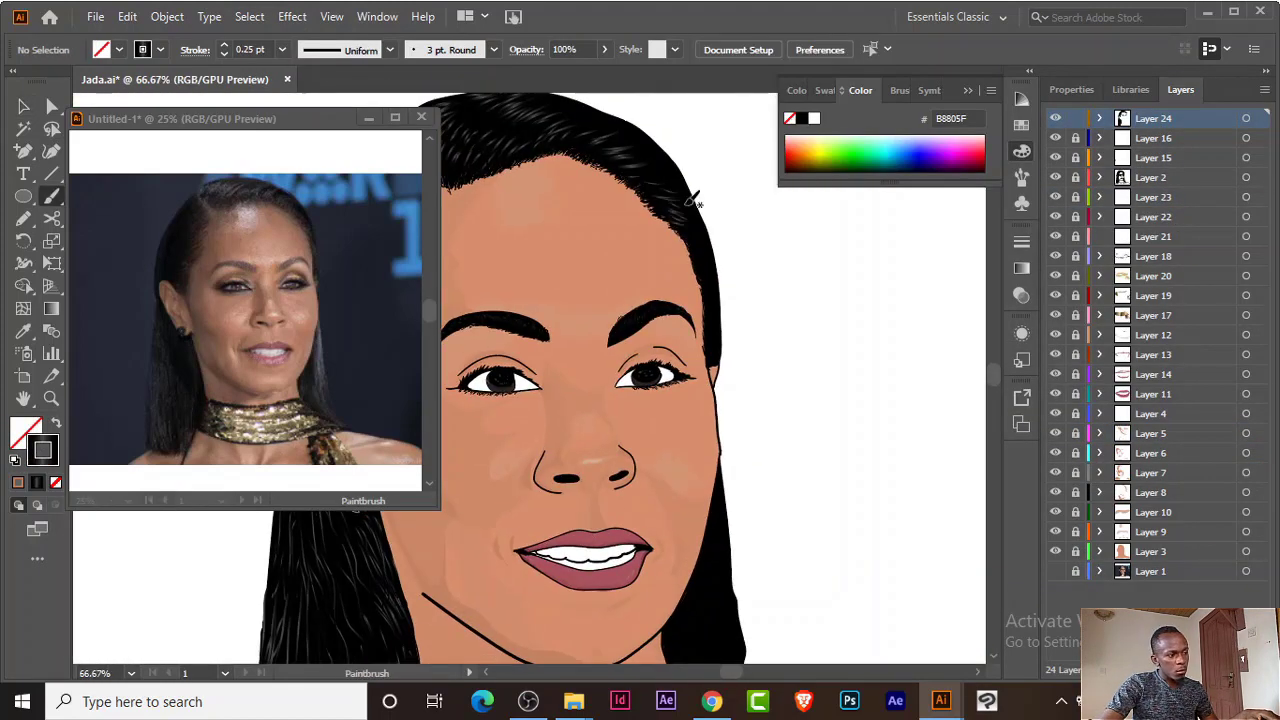
{"action": "scroll", "coordinate": [716, 352], "scroll_direction": "down", "scroll_amount": 5}
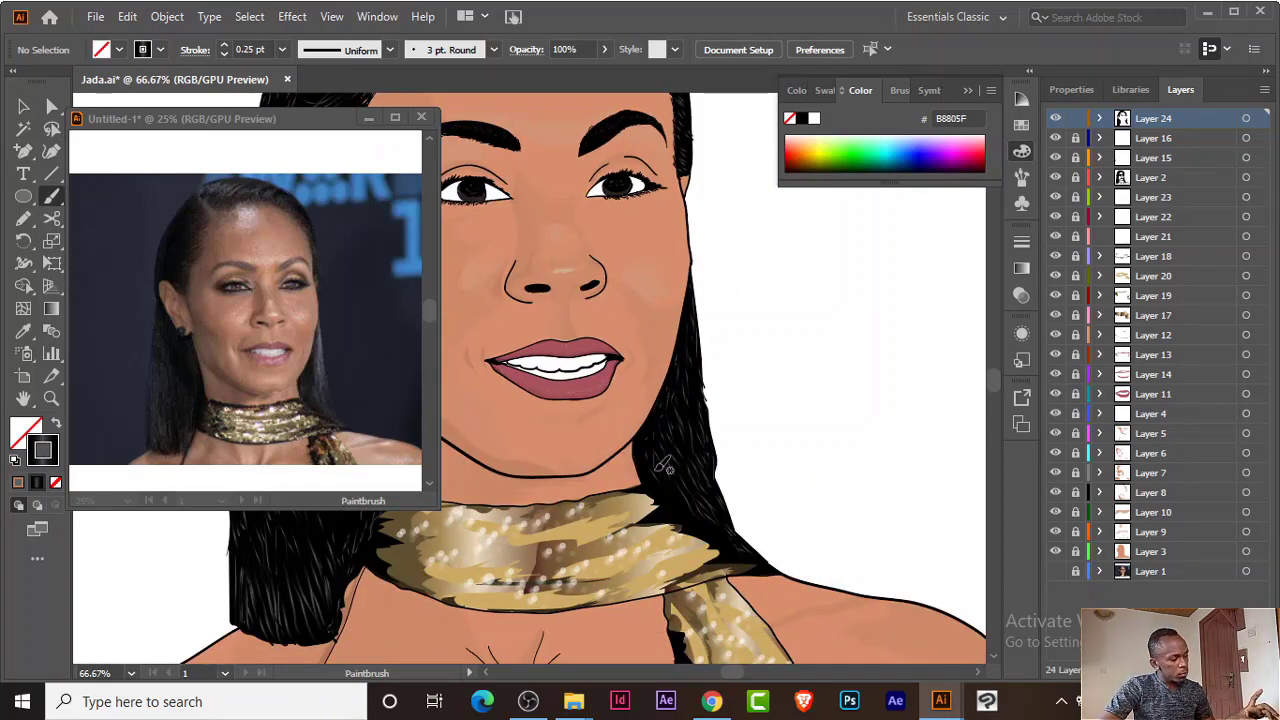
Step: On a new layer, draw dark grey #474746 shading over the side of the iris
{"action": "key", "text": "ctrl+0"}
{"action": "scroll", "coordinate": [737, 323], "scroll_direction": "up", "scroll_amount": 3}
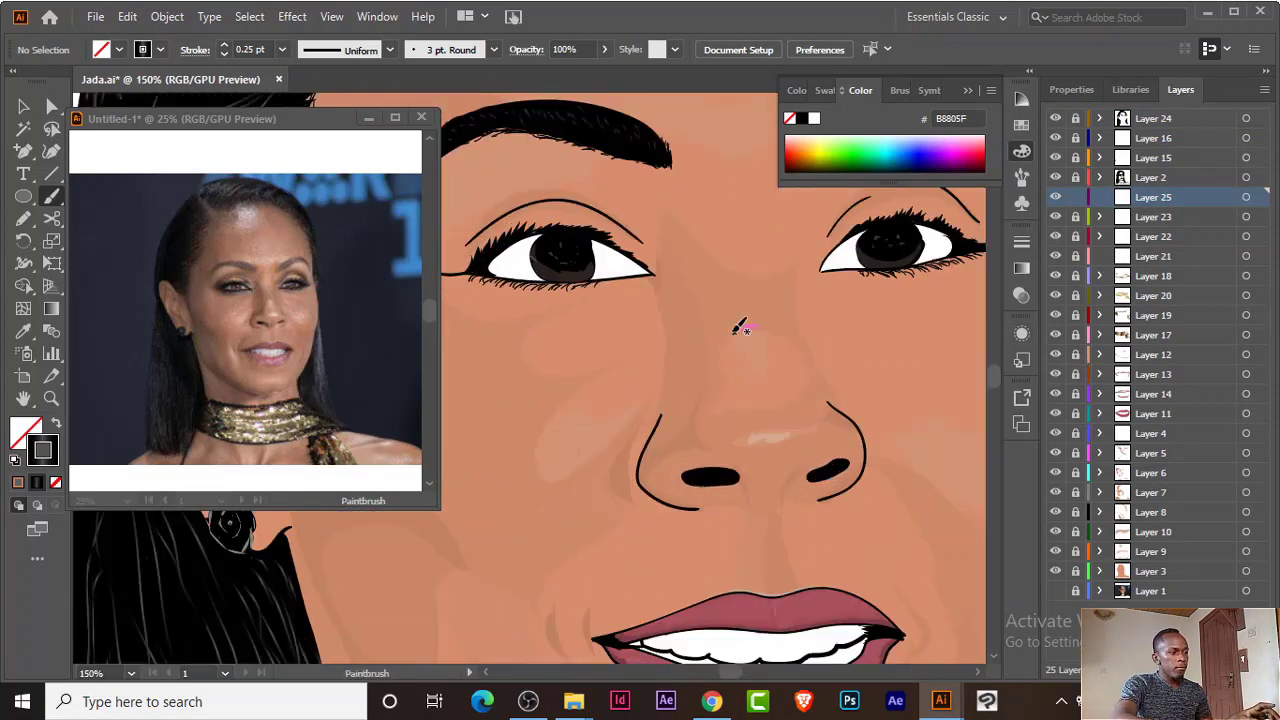
{"action": "key", "text": "n"}
{"action": "key", "text": "shift+x"}
{"action": "double_click", "coordinate": [25, 432]}
{"action": "left_click", "coordinate": [800, 233]}
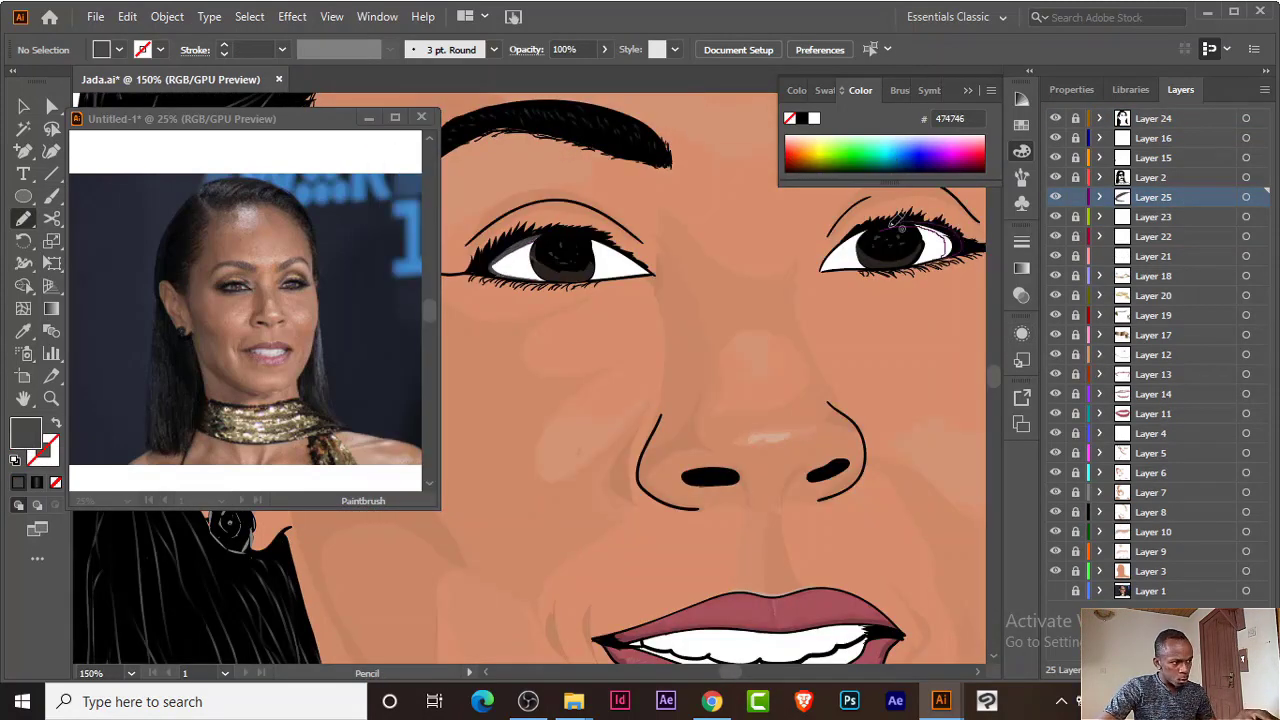
{"action": "left_click_drag", "start_coordinate": [901, 228], "coordinate": [881, 228]}
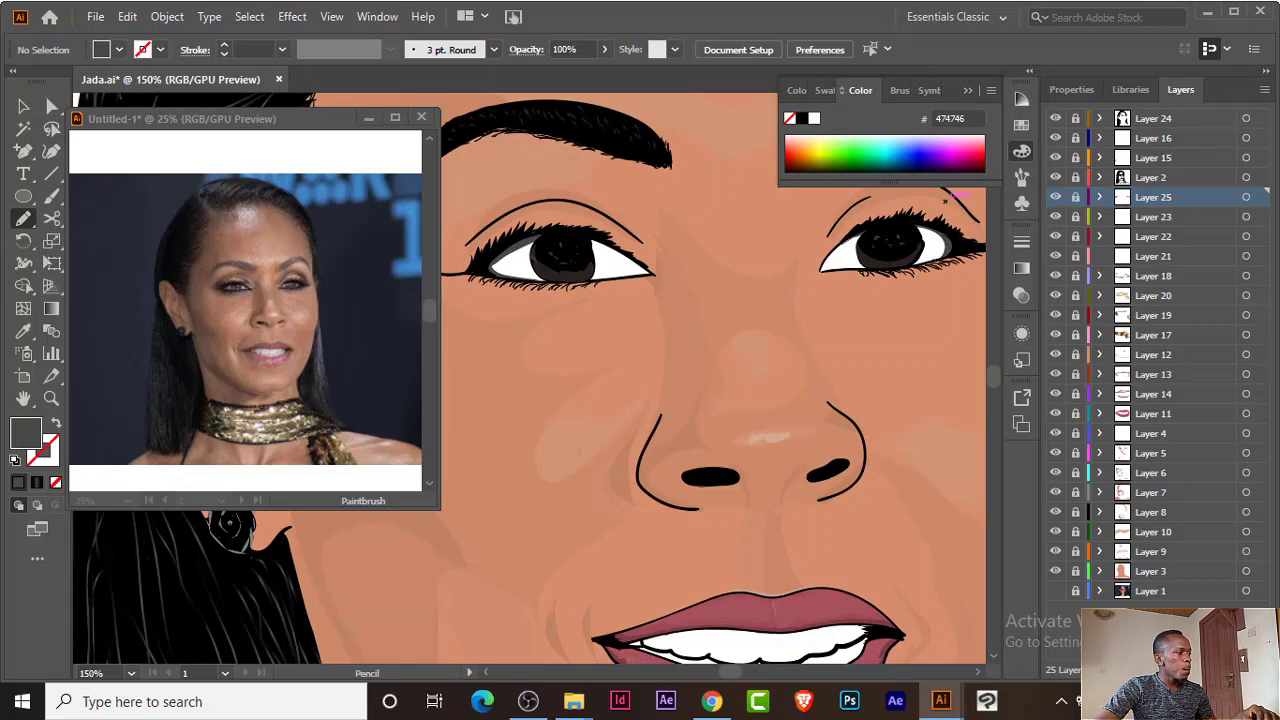
Step: Add another new layer and set the fill to brown #7C423A
{"action": "key", "text": "ctrl+l"}
{"action": "double_click", "coordinate": [25, 432]}
{"action": "left_click", "coordinate": [834, 229]}
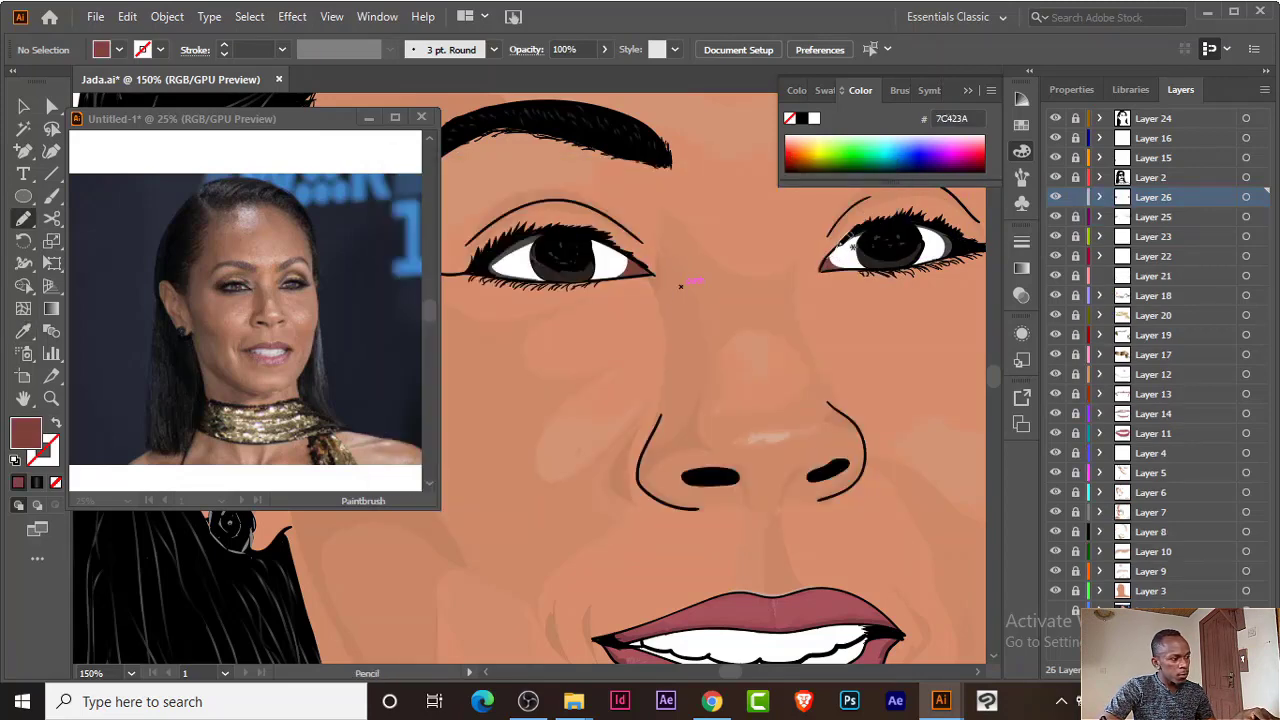
{"action": "scroll", "coordinate": [852, 210], "scroll_direction": "up", "scroll_amount": 2}
{"action": "key", "text": "ctrl+minus"}
{"action": "key", "text": "ctrl+minus"}
{"action": "key", "text": "ctrl+minus"}
Step: Move anchors on the cheek line and the cheek shading shape to reshape them
{"action": "key", "text": "a"}
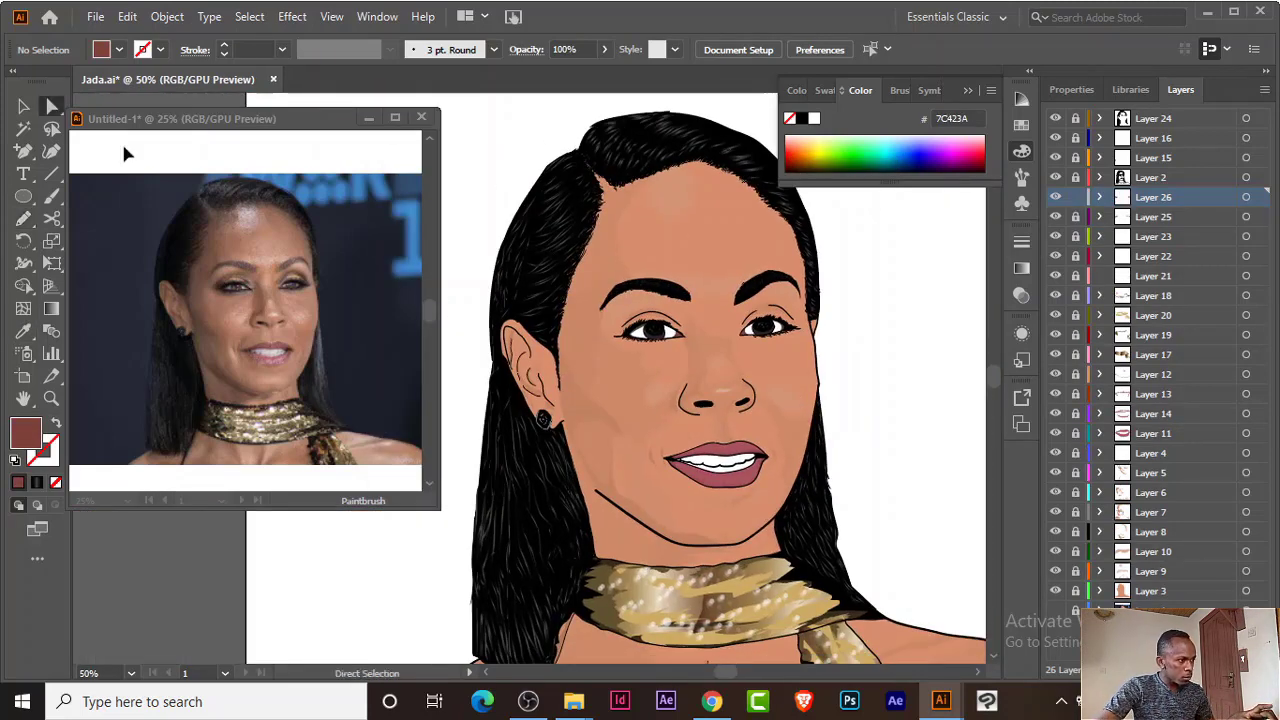
{"action": "key", "text": "ctrl+plus"}
{"action": "key", "text": "ctrl+plus"}
{"action": "left_click", "coordinate": [671, 486]}
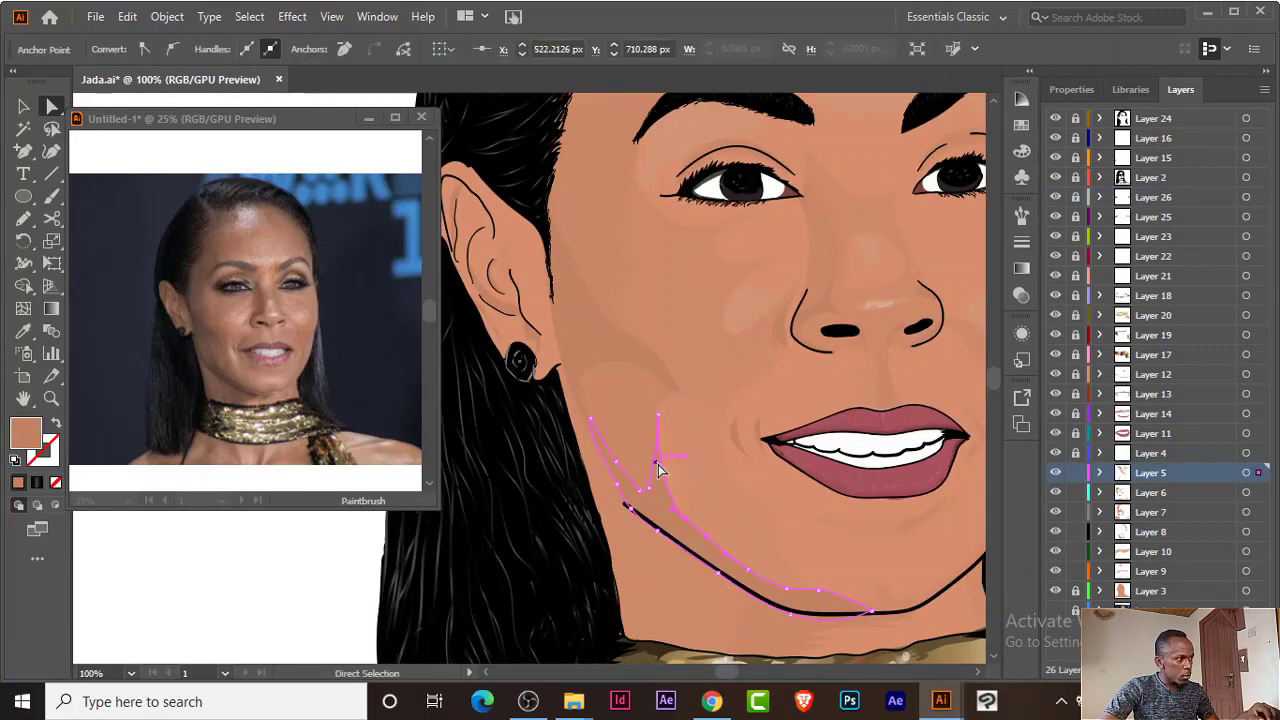
{"action": "left_click_drag", "start_coordinate": [657, 457], "coordinate": [650, 428]}
{"action": "left_click", "coordinate": [672, 480]}
{"action": "left_click_drag", "start_coordinate": [686, 516], "coordinate": [694, 523]}
{"action": "left_click_drag", "start_coordinate": [670, 398], "coordinate": [663, 400]}
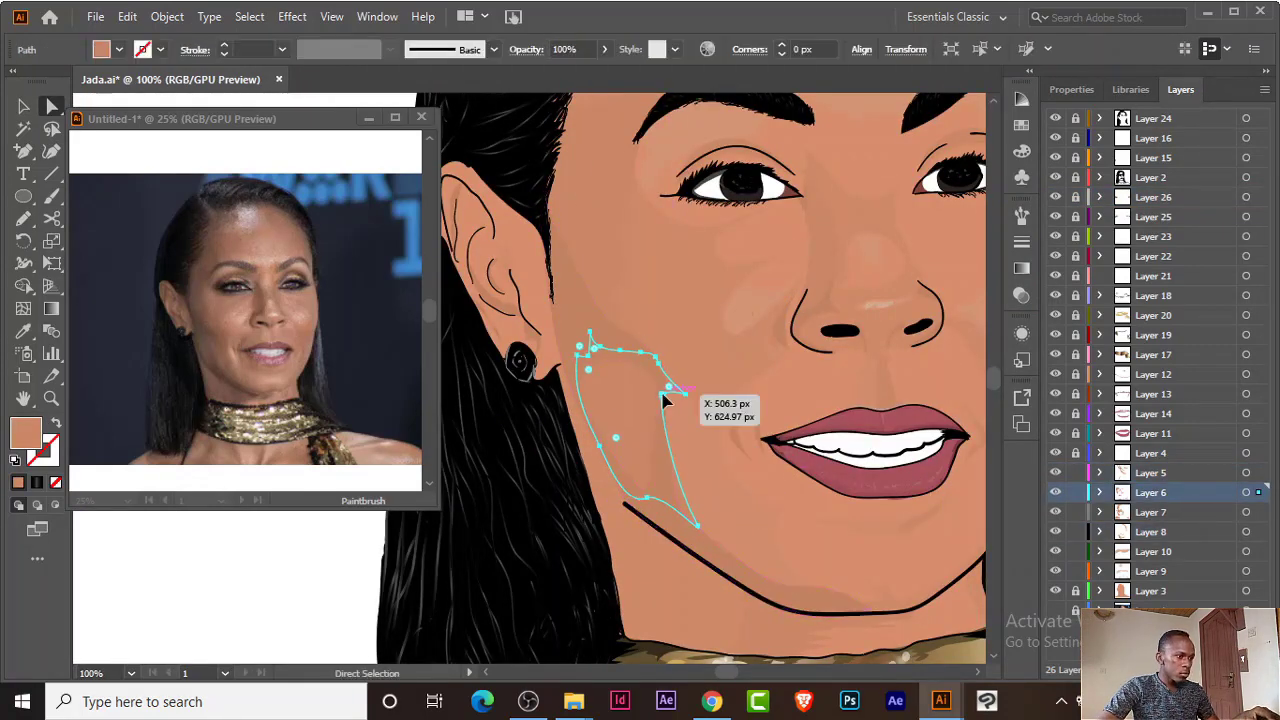
{"action": "key", "text": "ctrl+shift+a"}
{"action": "key", "text": "ctrl+0"}
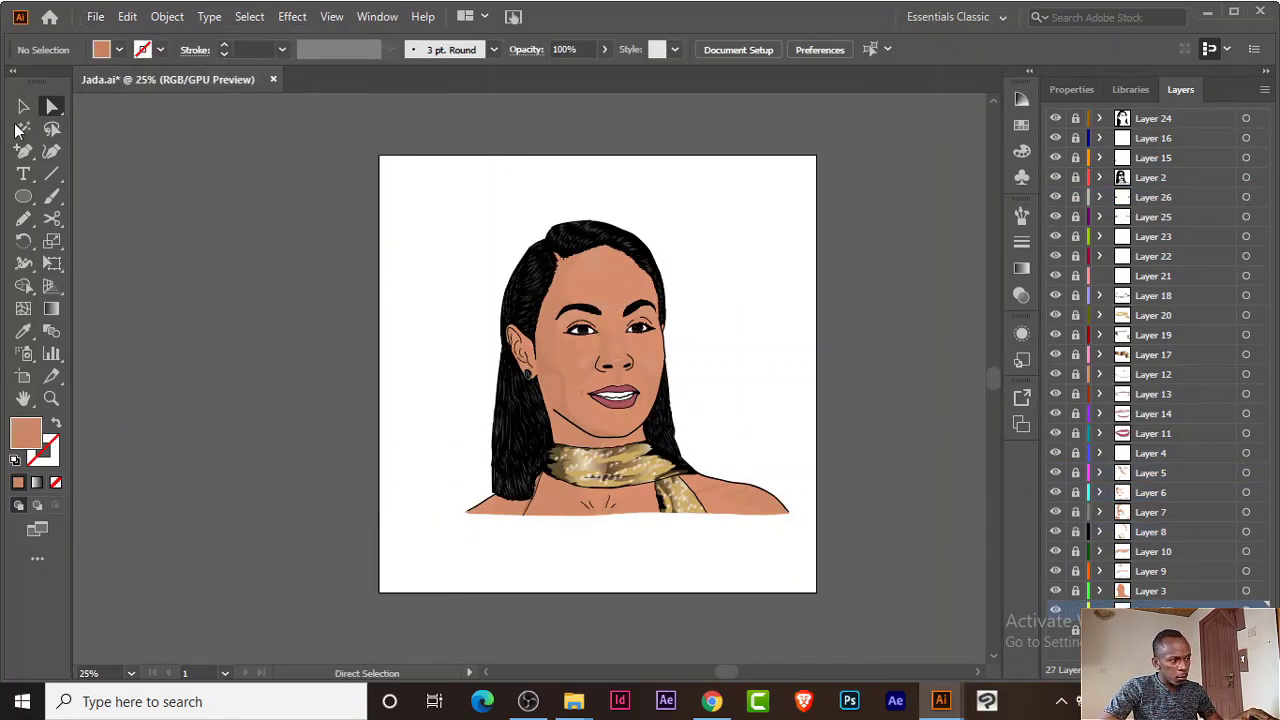
Step: On a new layer, draw a light grey shadow over the top teeth and a line along the lower teeth
{"action": "key", "text": "ctrl+l"}
{"action": "scroll", "coordinate": [630, 387], "scroll_direction": "up", "scroll_amount": 6}
{"action": "key", "text": "n"}
{"action": "left_click", "coordinate": [119, 49]}
{"action": "left_click", "coordinate": [125, 148]}
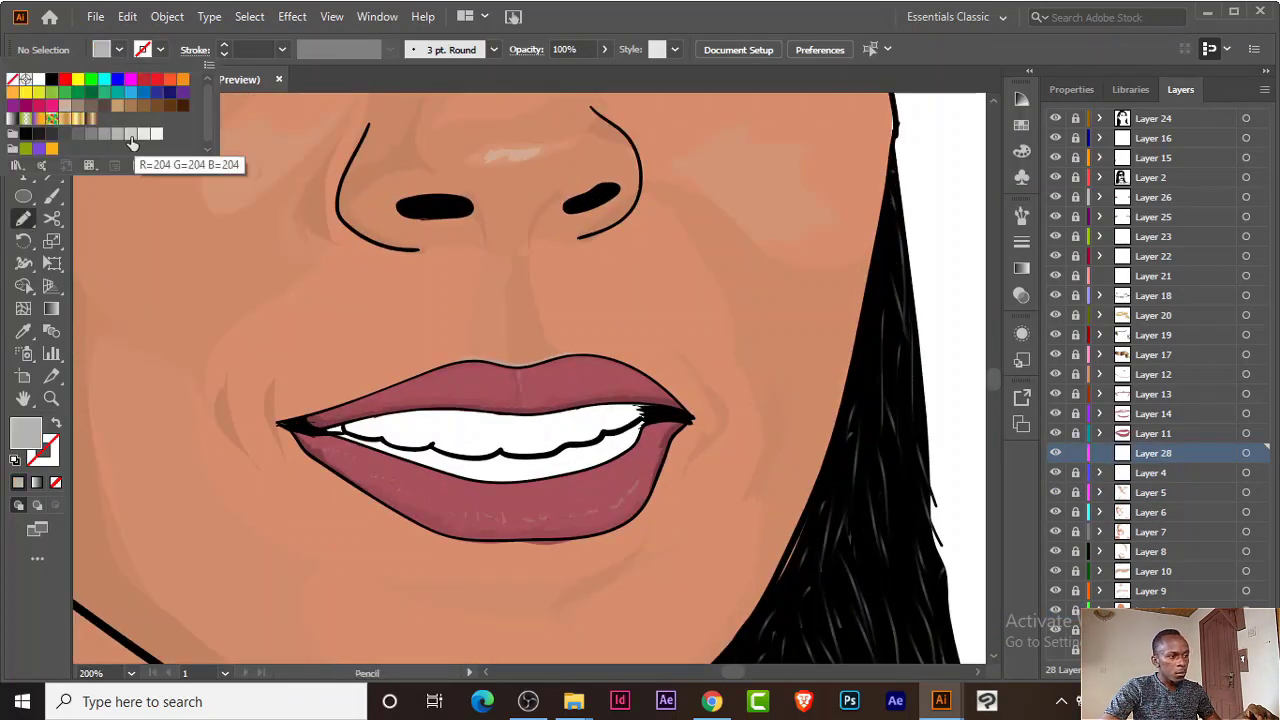
{"action": "mouse_move", "coordinate": [335, 428]}
{"action": "left_mouse_down"}
{"action": "mouse_move", "coordinate": [505, 410]}
{"action": "mouse_move", "coordinate": [335, 428]}
{"action": "left_mouse_up"}
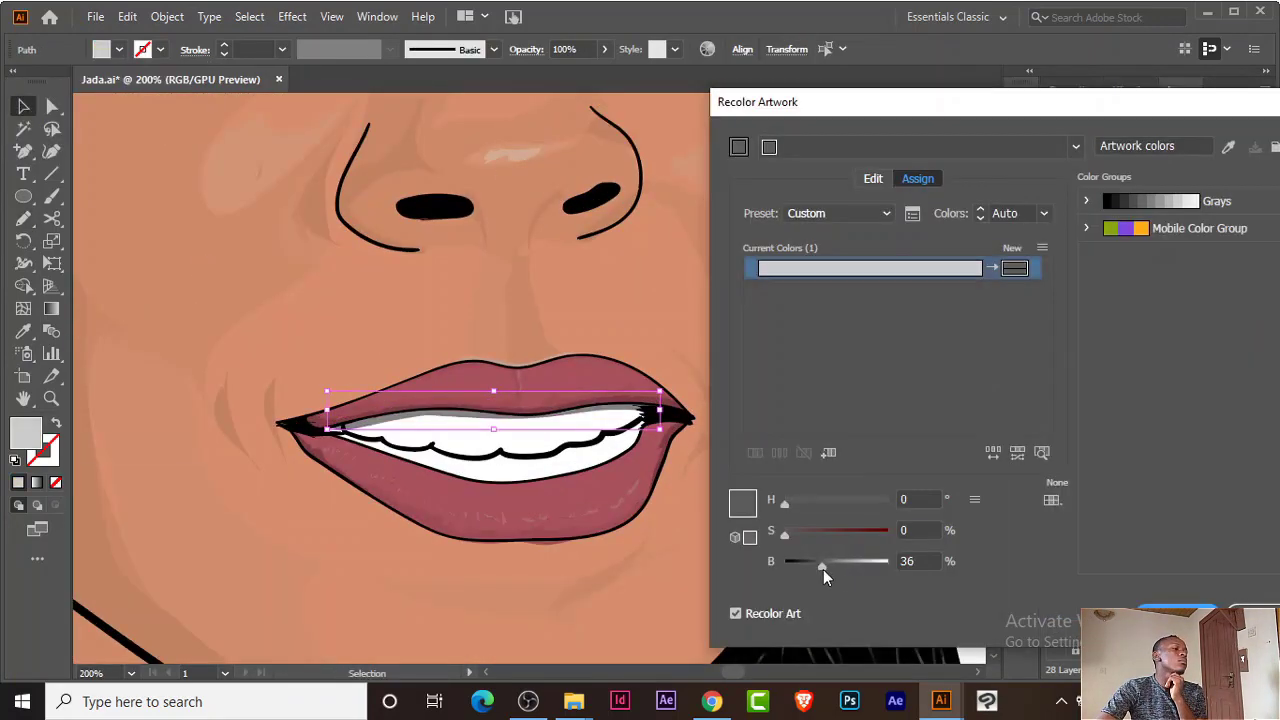
{"action": "key", "text": "r"}
{"action": "key", "text": "n"}
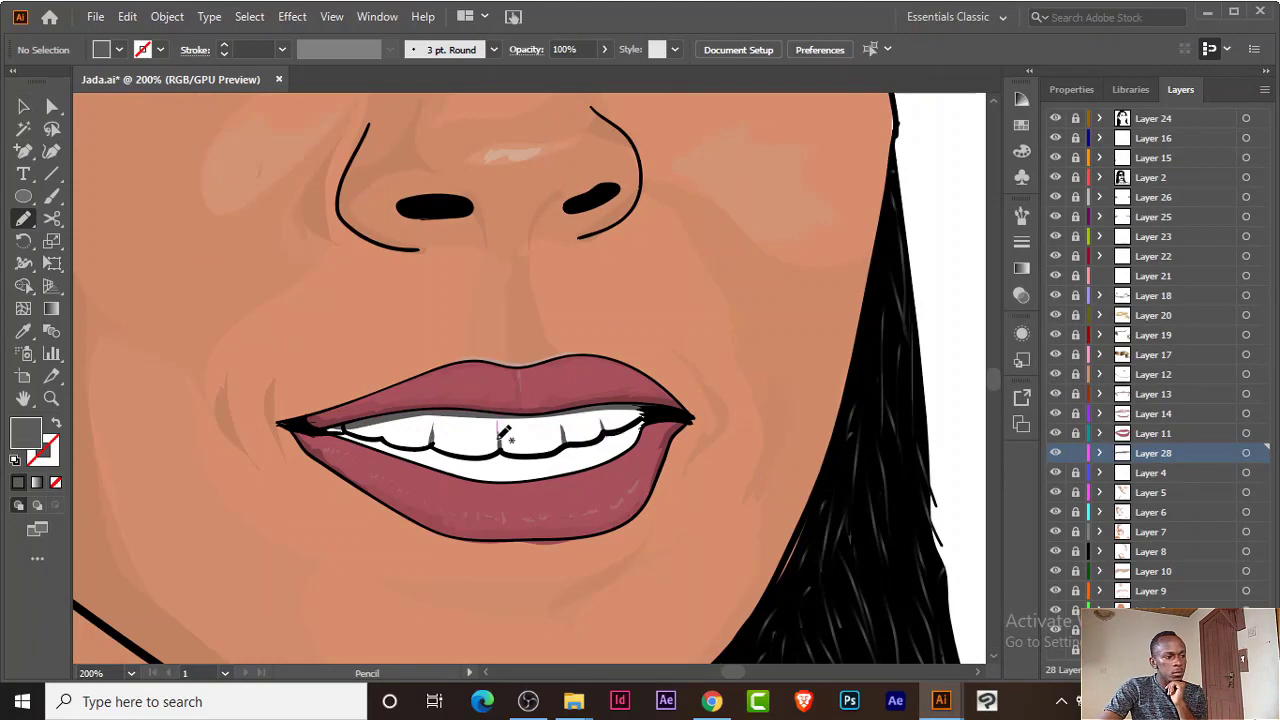
{"action": "key", "text": "ctrl+Tab"}
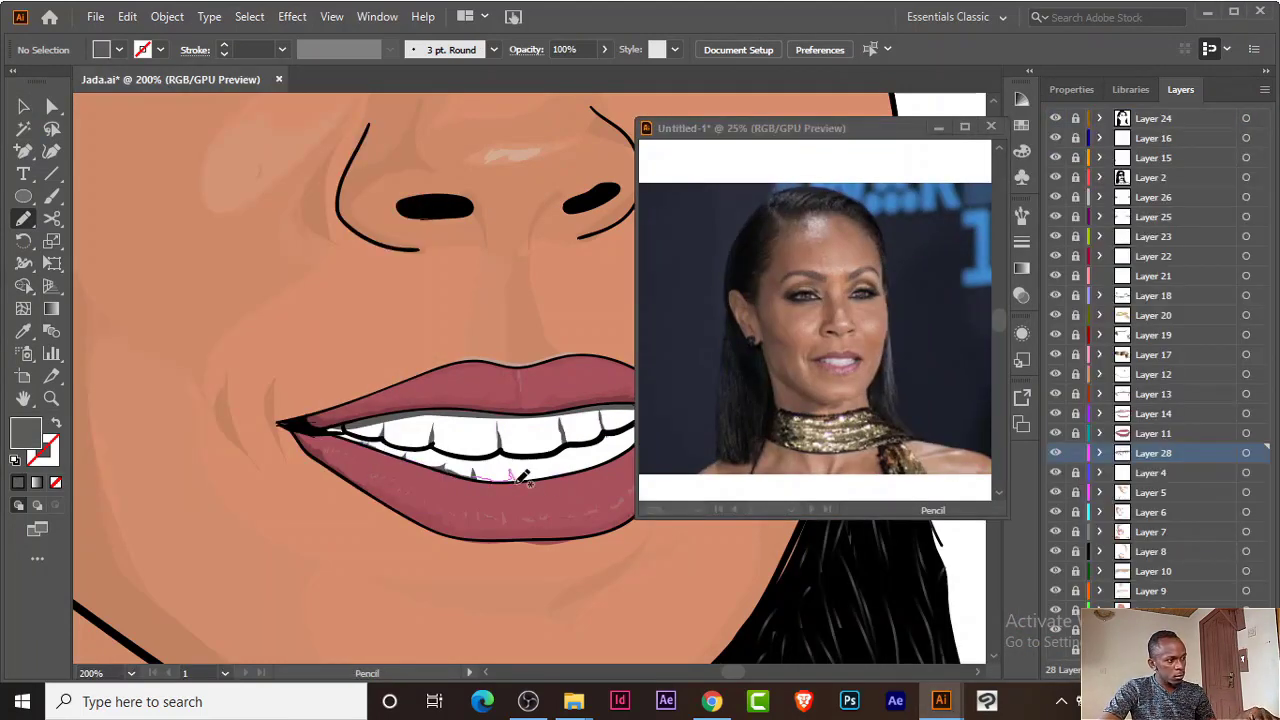
{"action": "left_click_drag", "start_coordinate": [575, 555], "coordinate": [457, 569]}
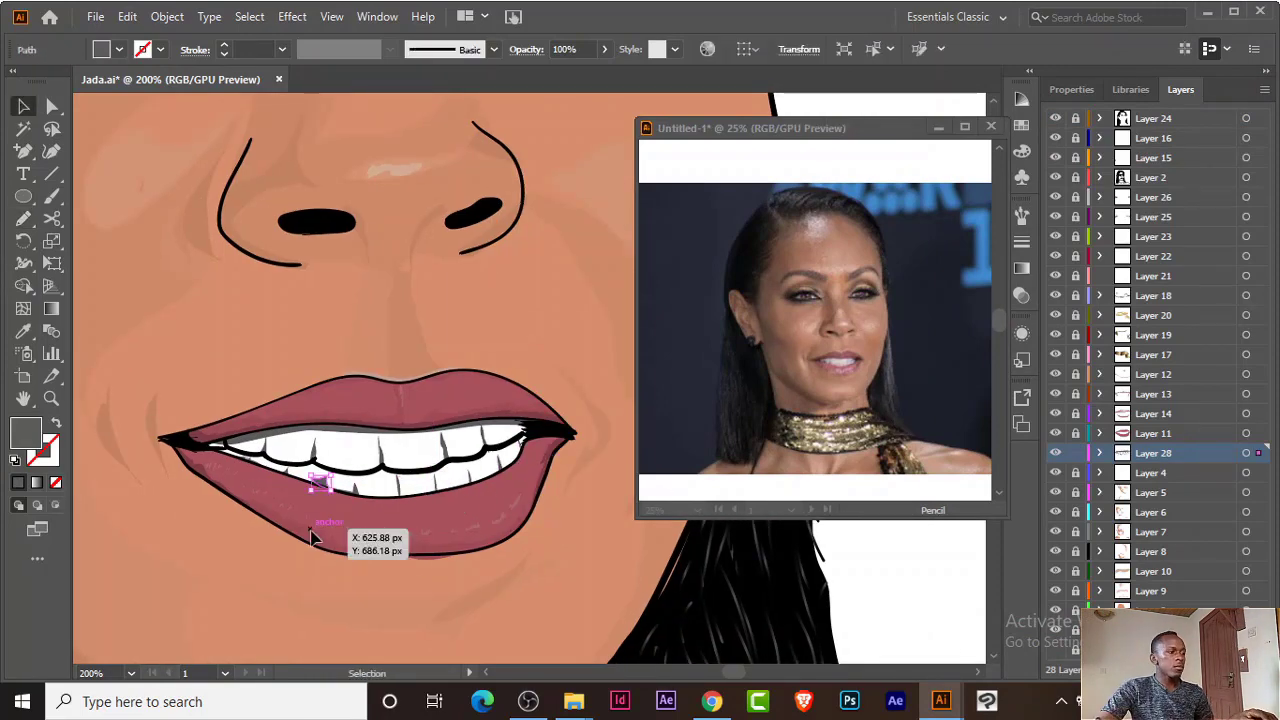
{"action": "left_click_drag", "start_coordinate": [380, 503], "coordinate": [415, 499]}
Step: Draw an artboard-sized rectangle and send it behind the portrait
{"action": "key", "text": "ctrl+0"}
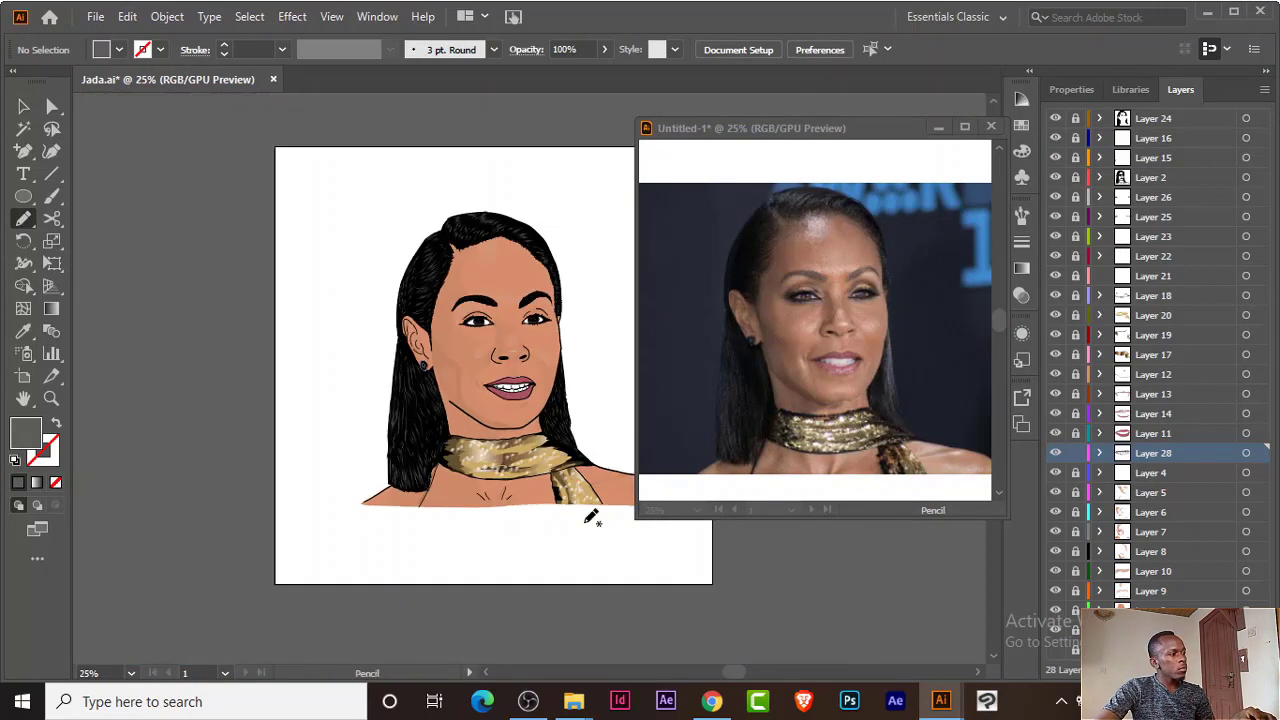
{"action": "left_click", "coordinate": [23, 196]}
{"action": "left_click_drag", "start_coordinate": [275, 147], "coordinate": [712, 584]}
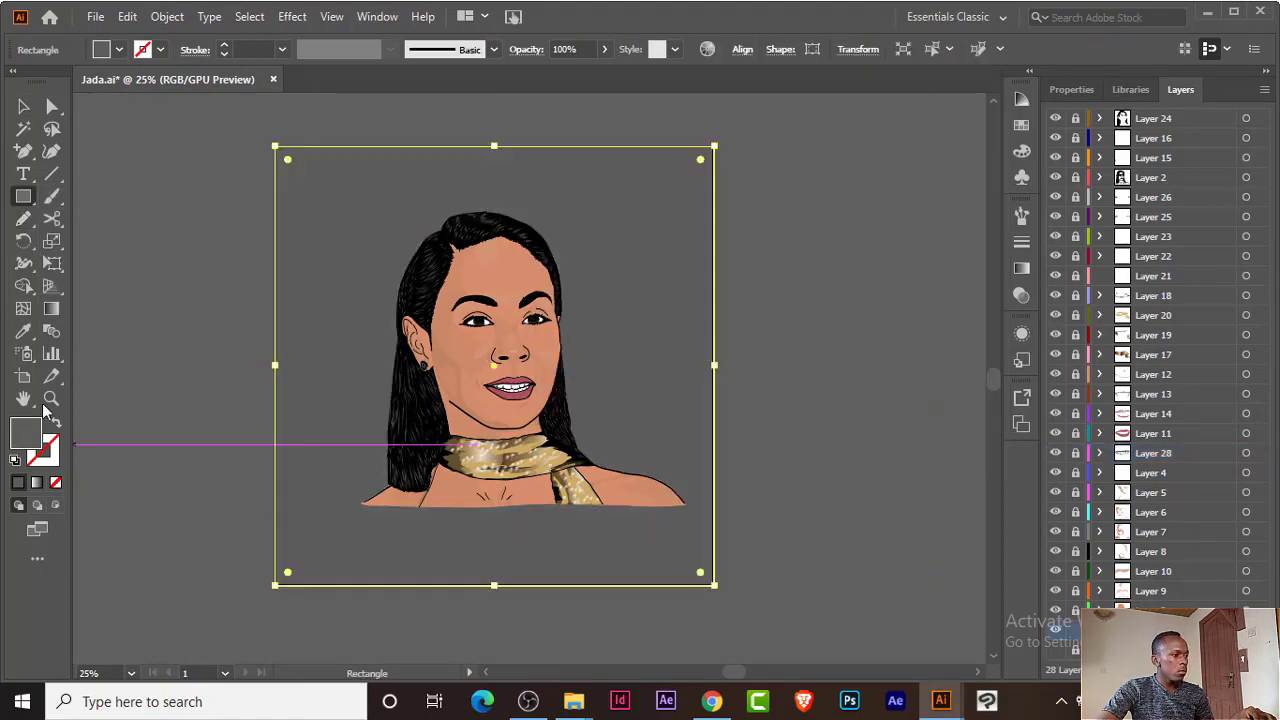
{"action": "key", "text": "g"}
Step: Give the rectangle a radial white-to-beige gradient with a repositioned centre
{"action": "left_click", "coordinate": [888, 237]}
{"action": "left_click_drag", "start_coordinate": [592, 410], "coordinate": [323, 431]}
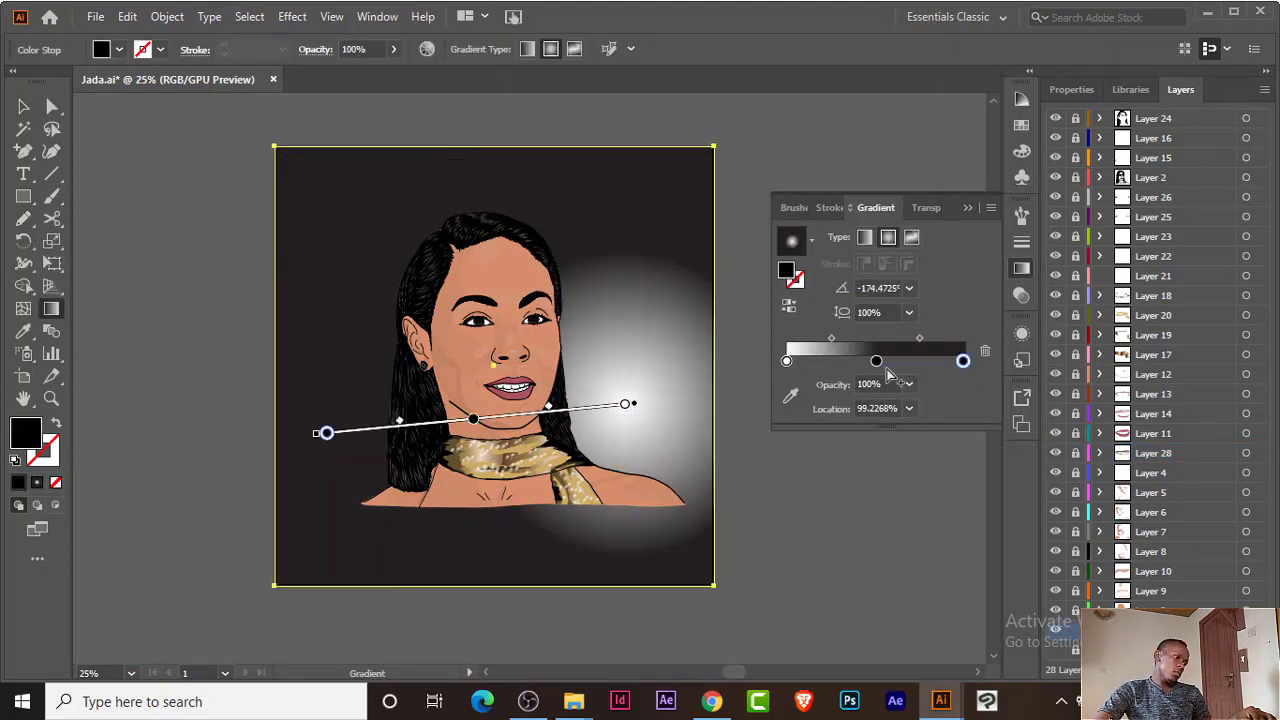
{"action": "double_click", "coordinate": [963, 382]}
{"action": "left_click", "coordinate": [857, 474]}
{"action": "left_click", "coordinate": [24, 107]}
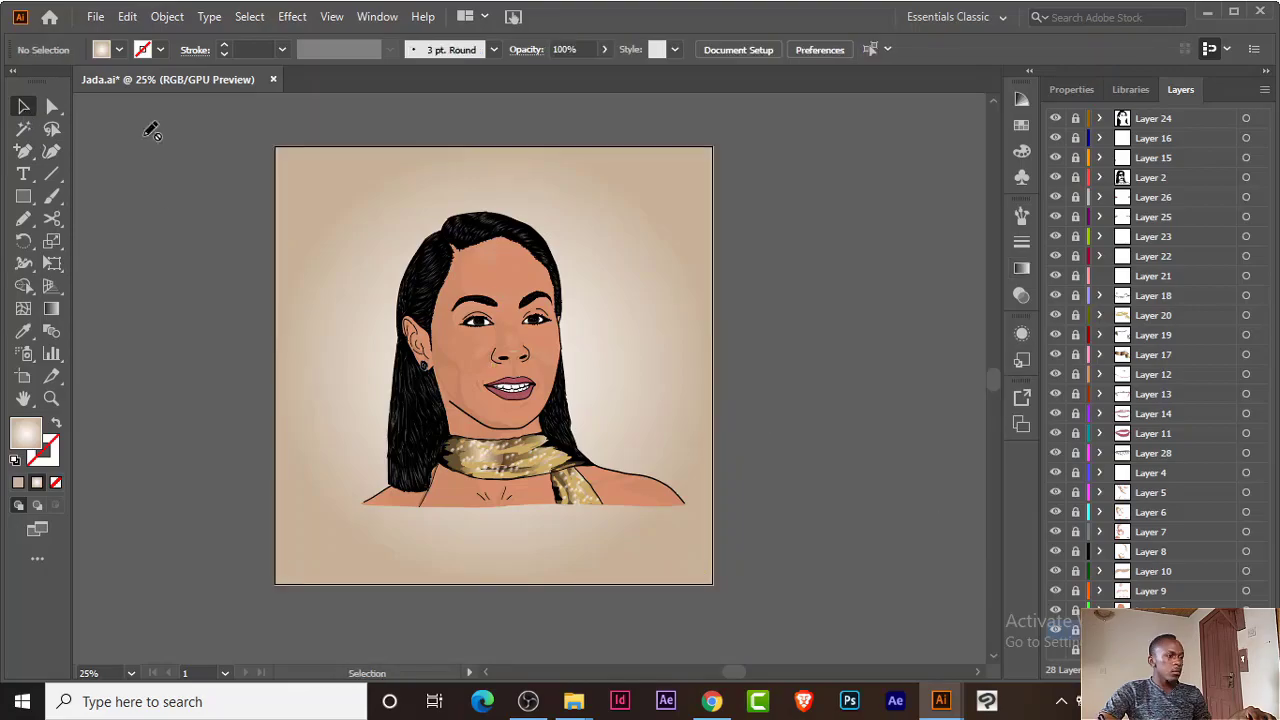